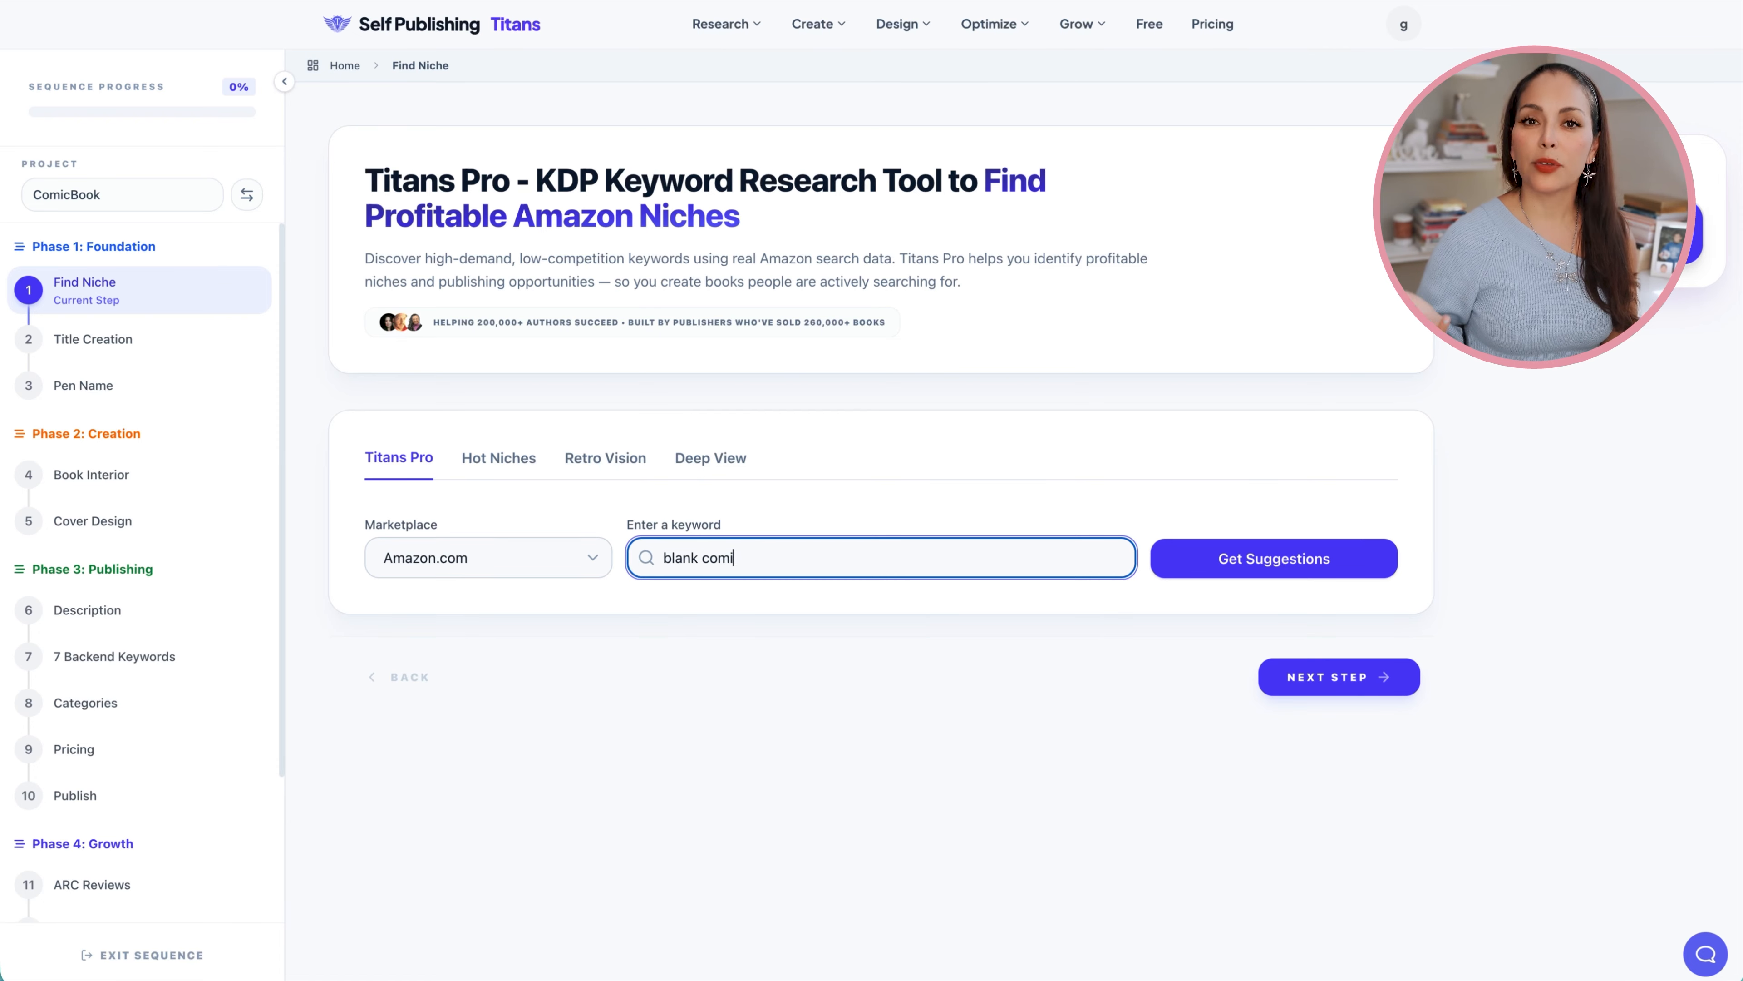
# Get Amazon.com keyword suggestions for "blank comic book" and review the resulting list.
pyautogui.click(1251, 567)
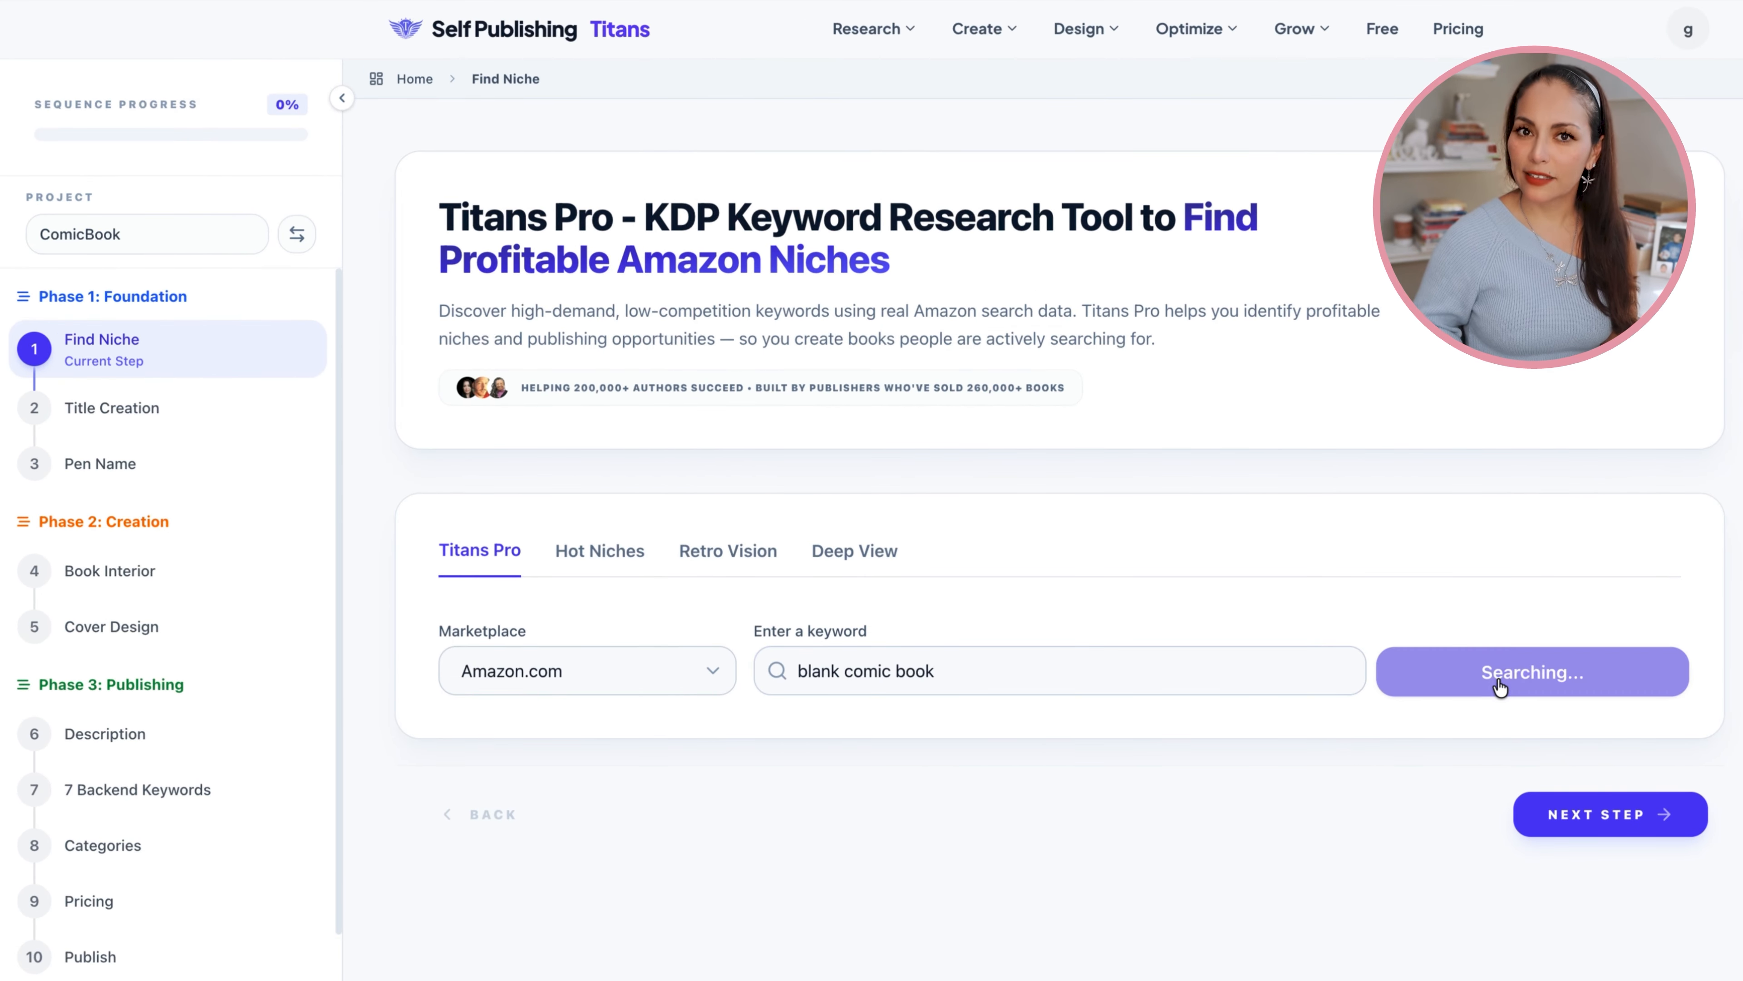
pyautogui.scroll(-10, 1741, 694)
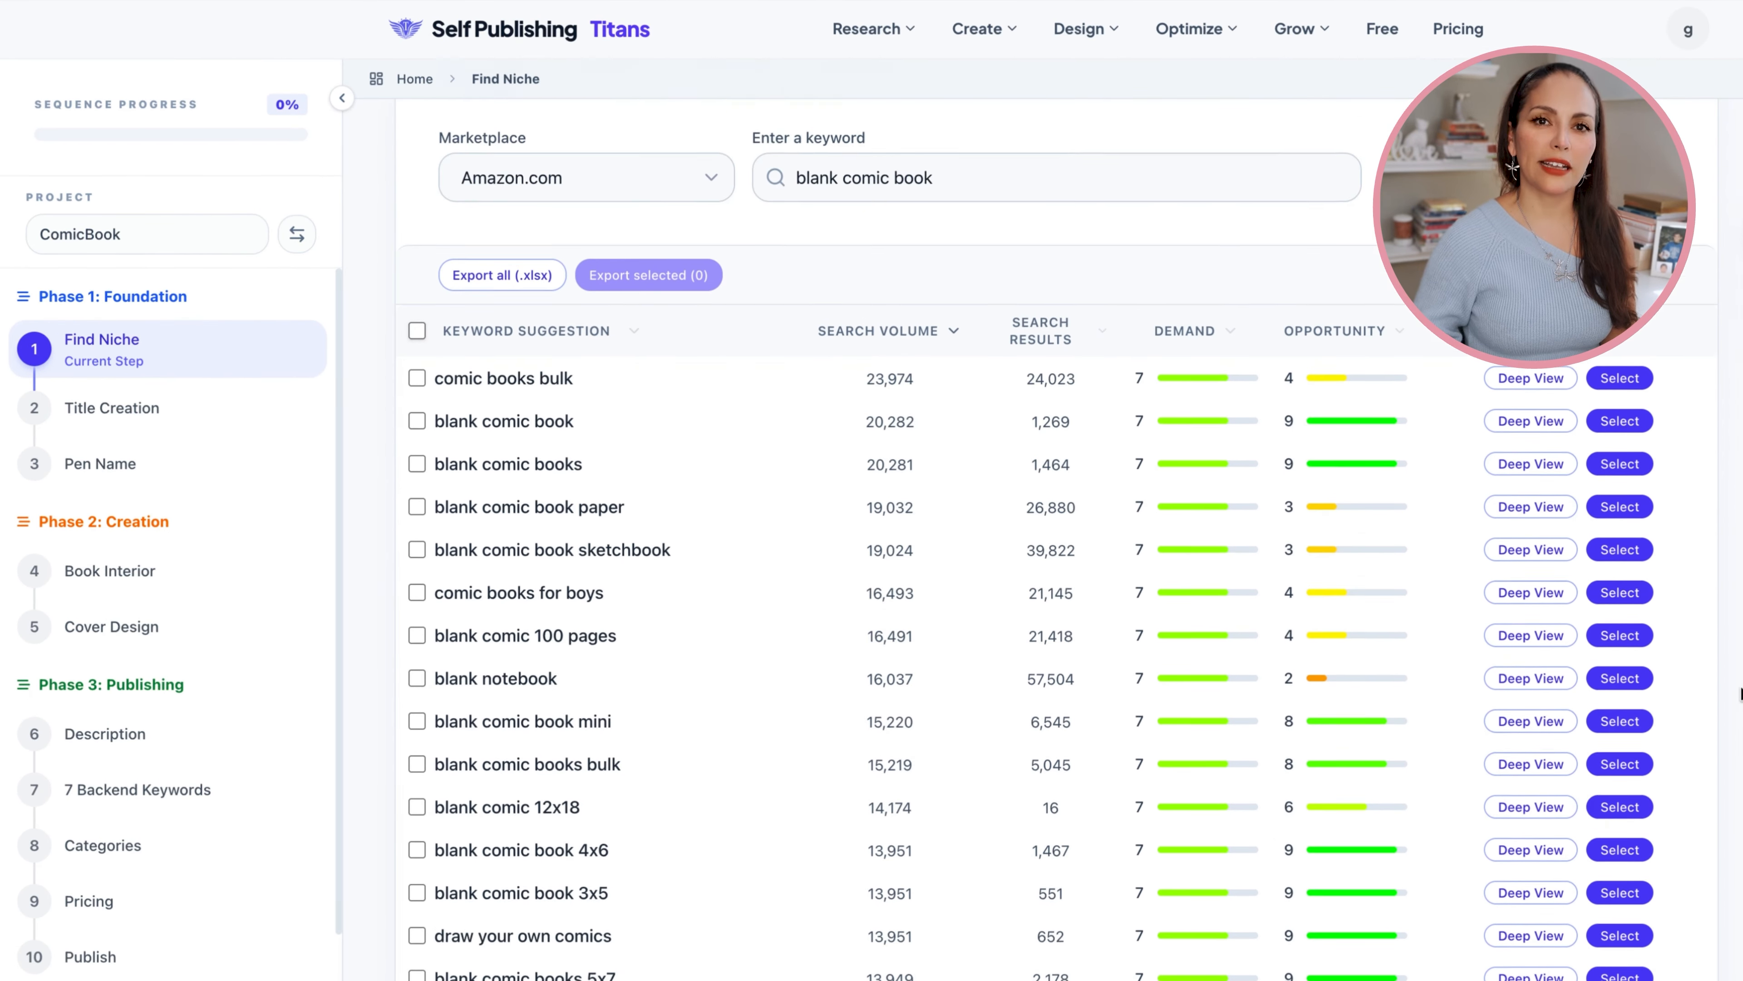
pyautogui.scroll(-4, 1741, 693)
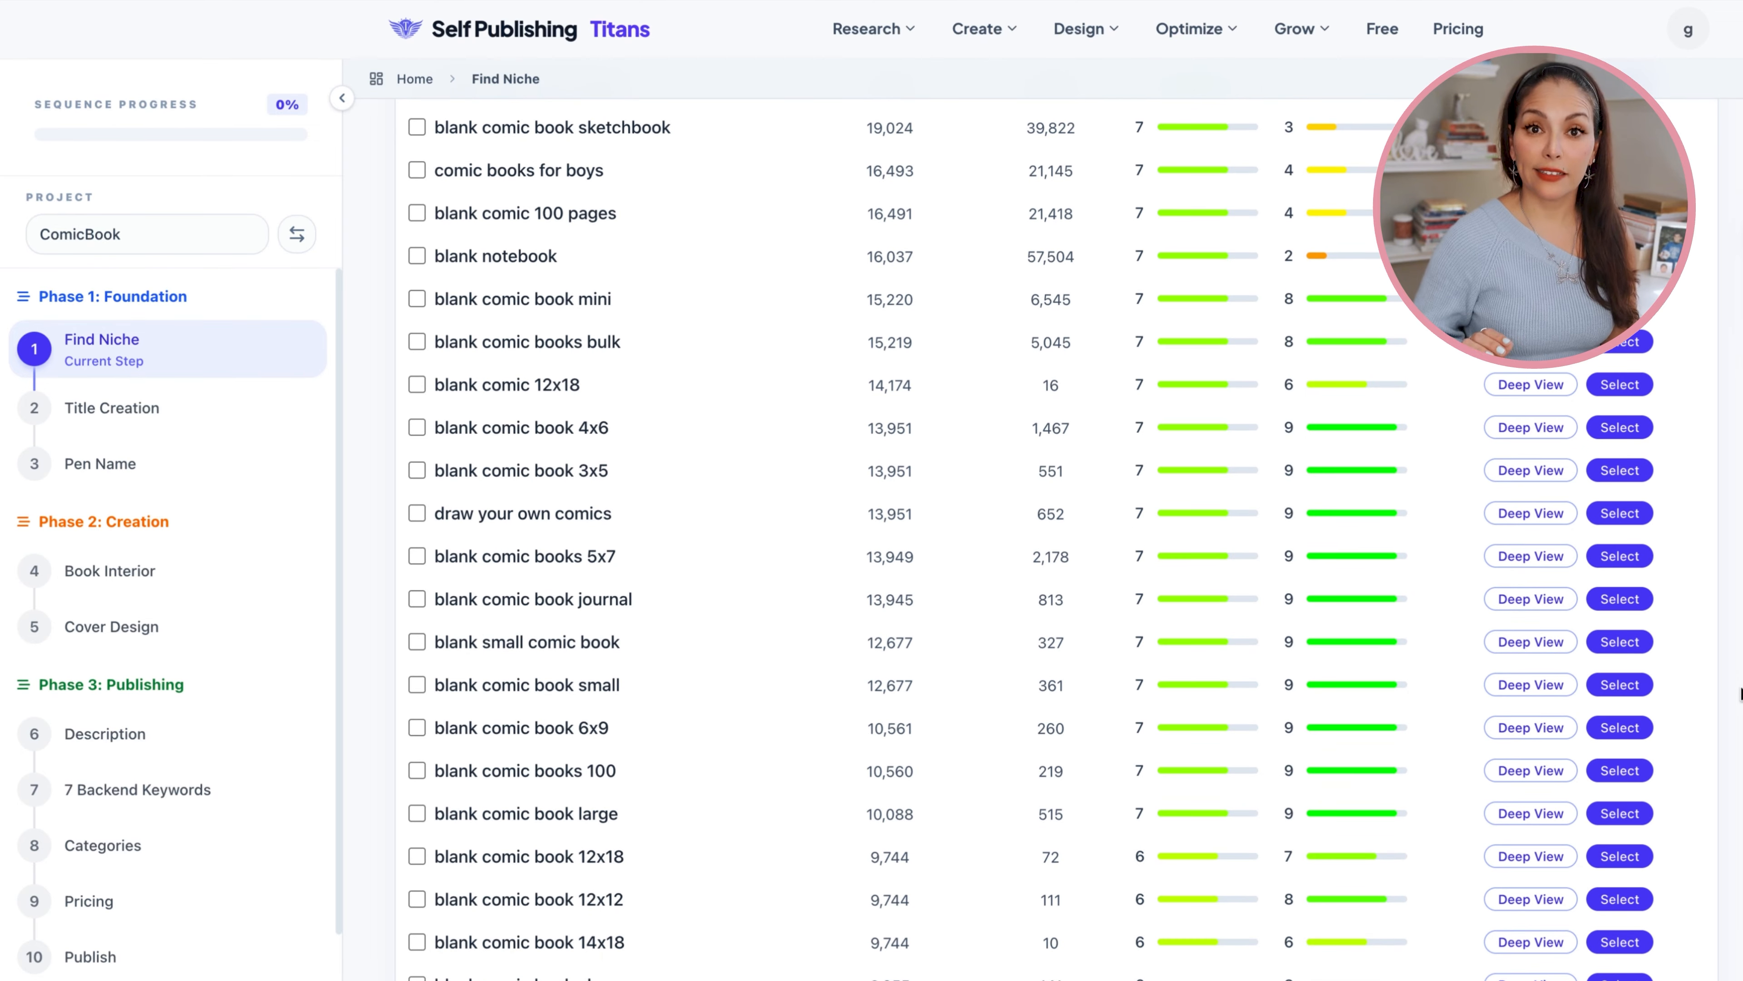
pyautogui.scroll(3, 1740, 694)
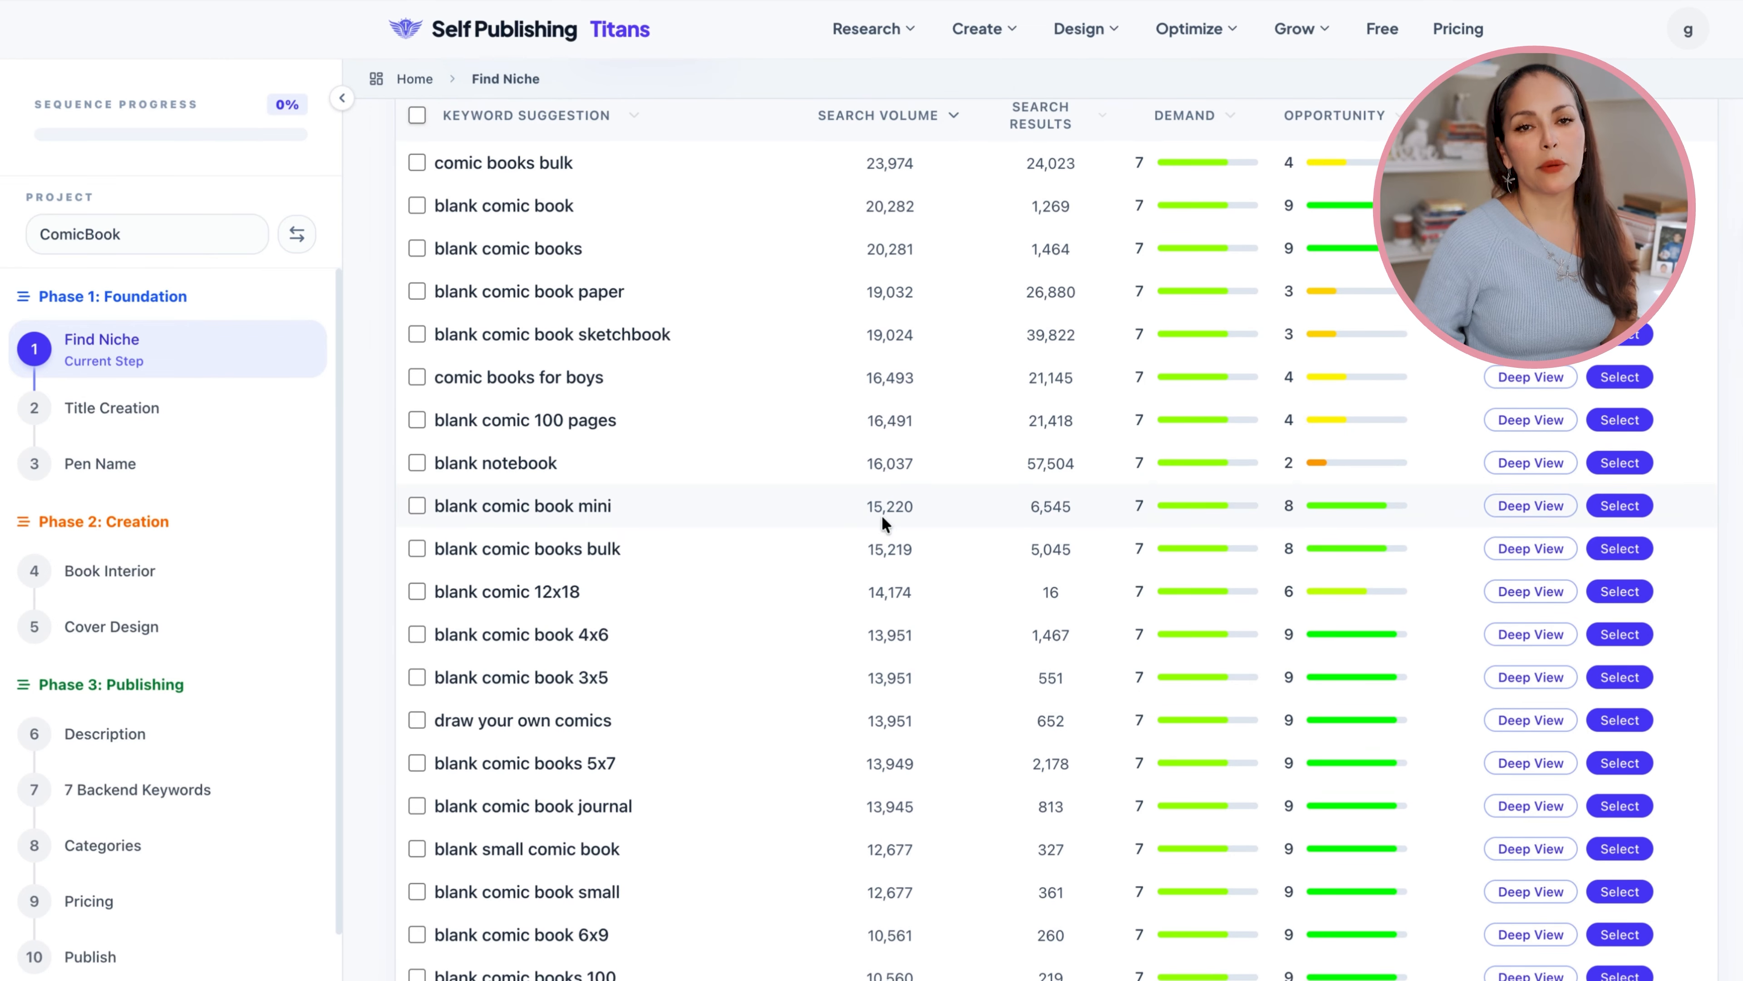
# Select "blank comic book mini" as the project's niche keyword.
pyautogui.moveTo(432, 508); pyautogui.dragTo(982, 510)
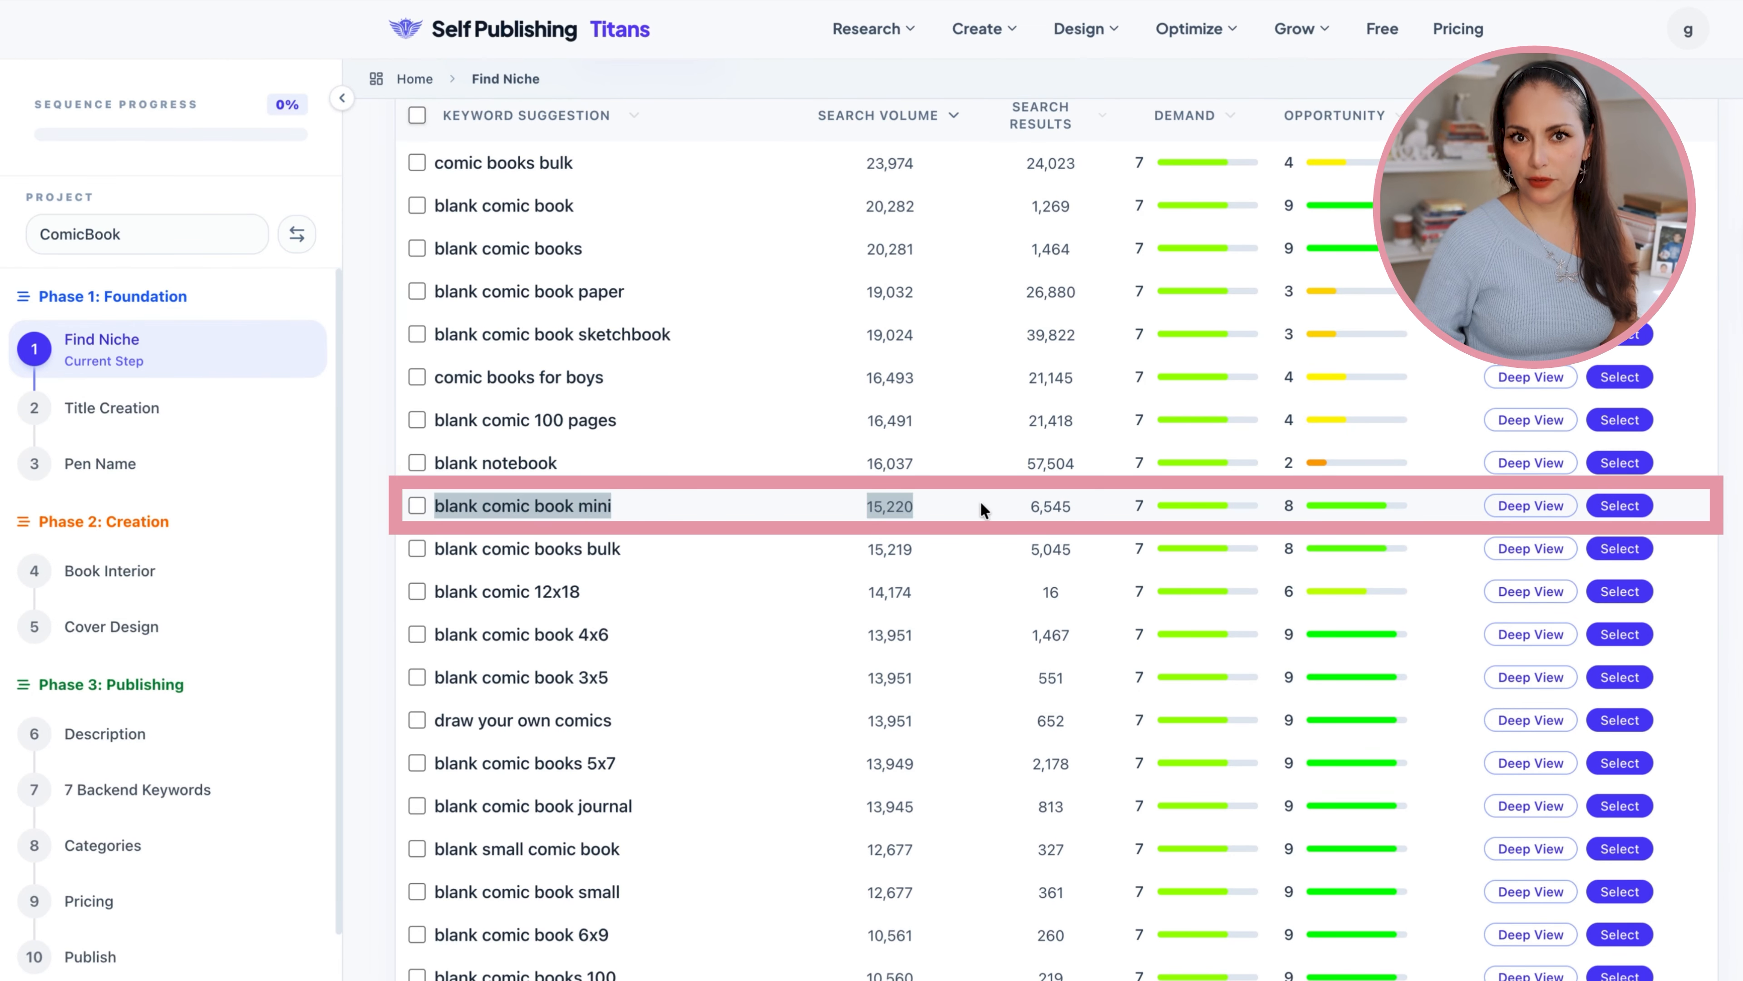
pyautogui.click(1620, 506)
pyautogui.scroll(6, 594, 463)
# Select "draw your own comics" as the project's niche keyword.
pyautogui.scroll(-7, 1083, 482)
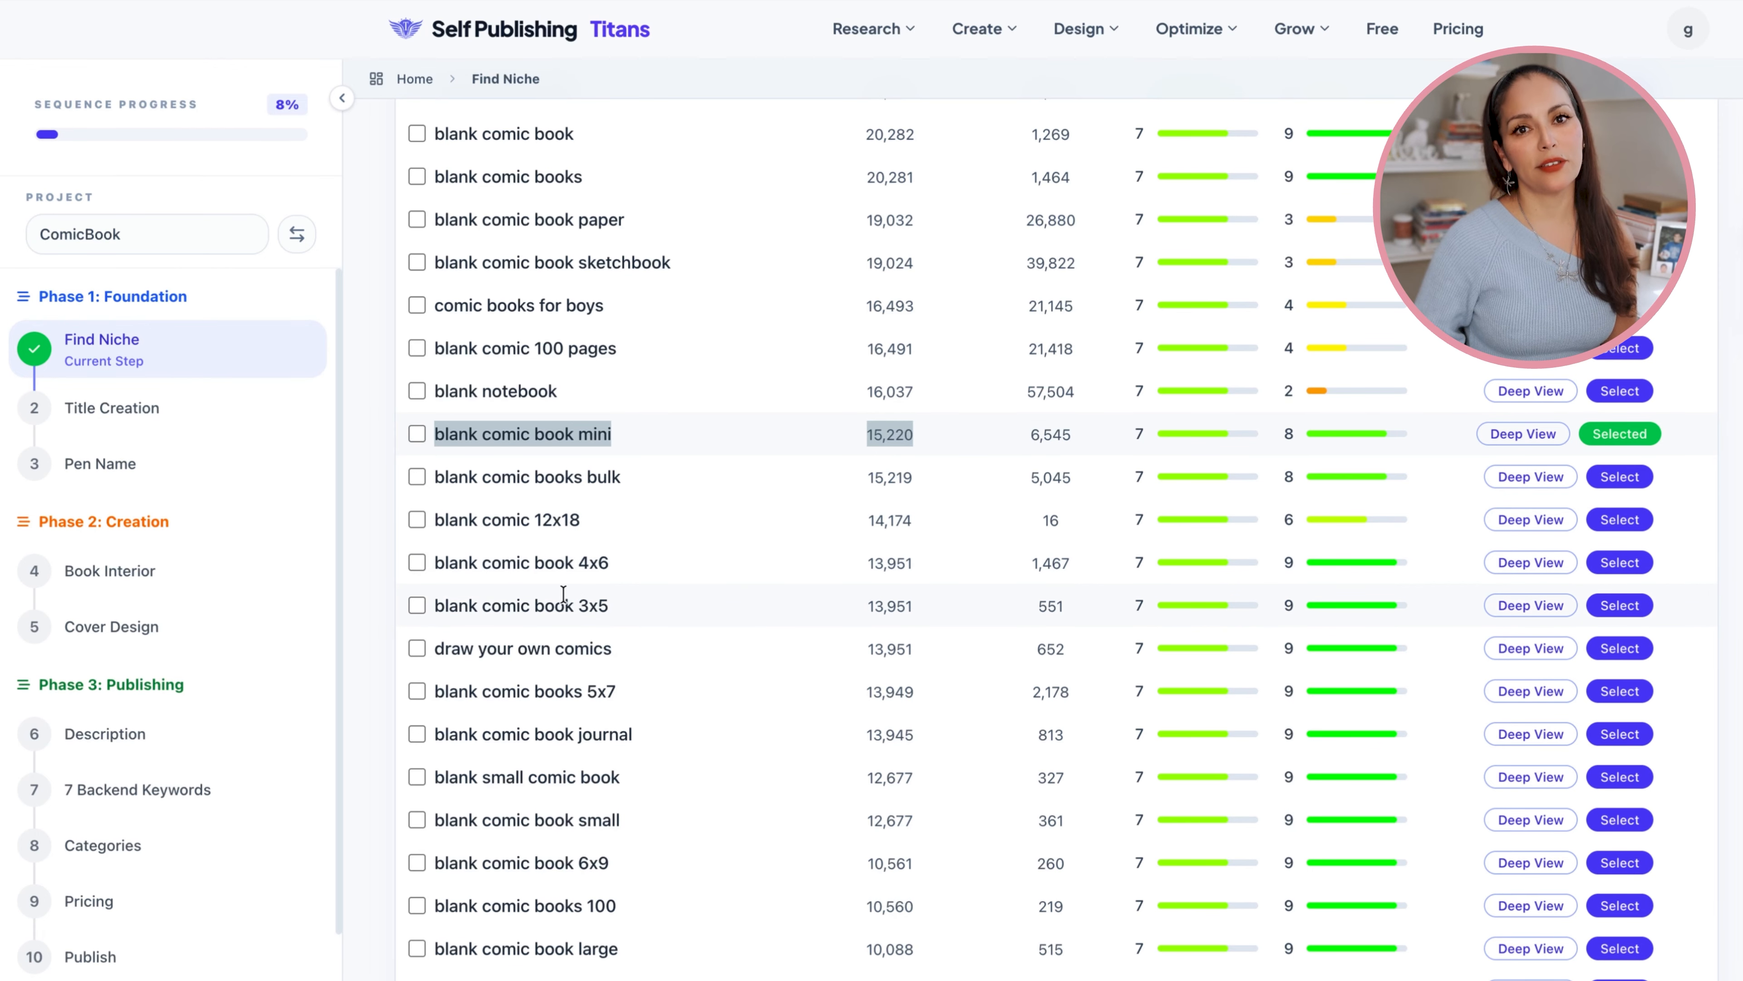
pyautogui.scroll(-2, 1067, 608)
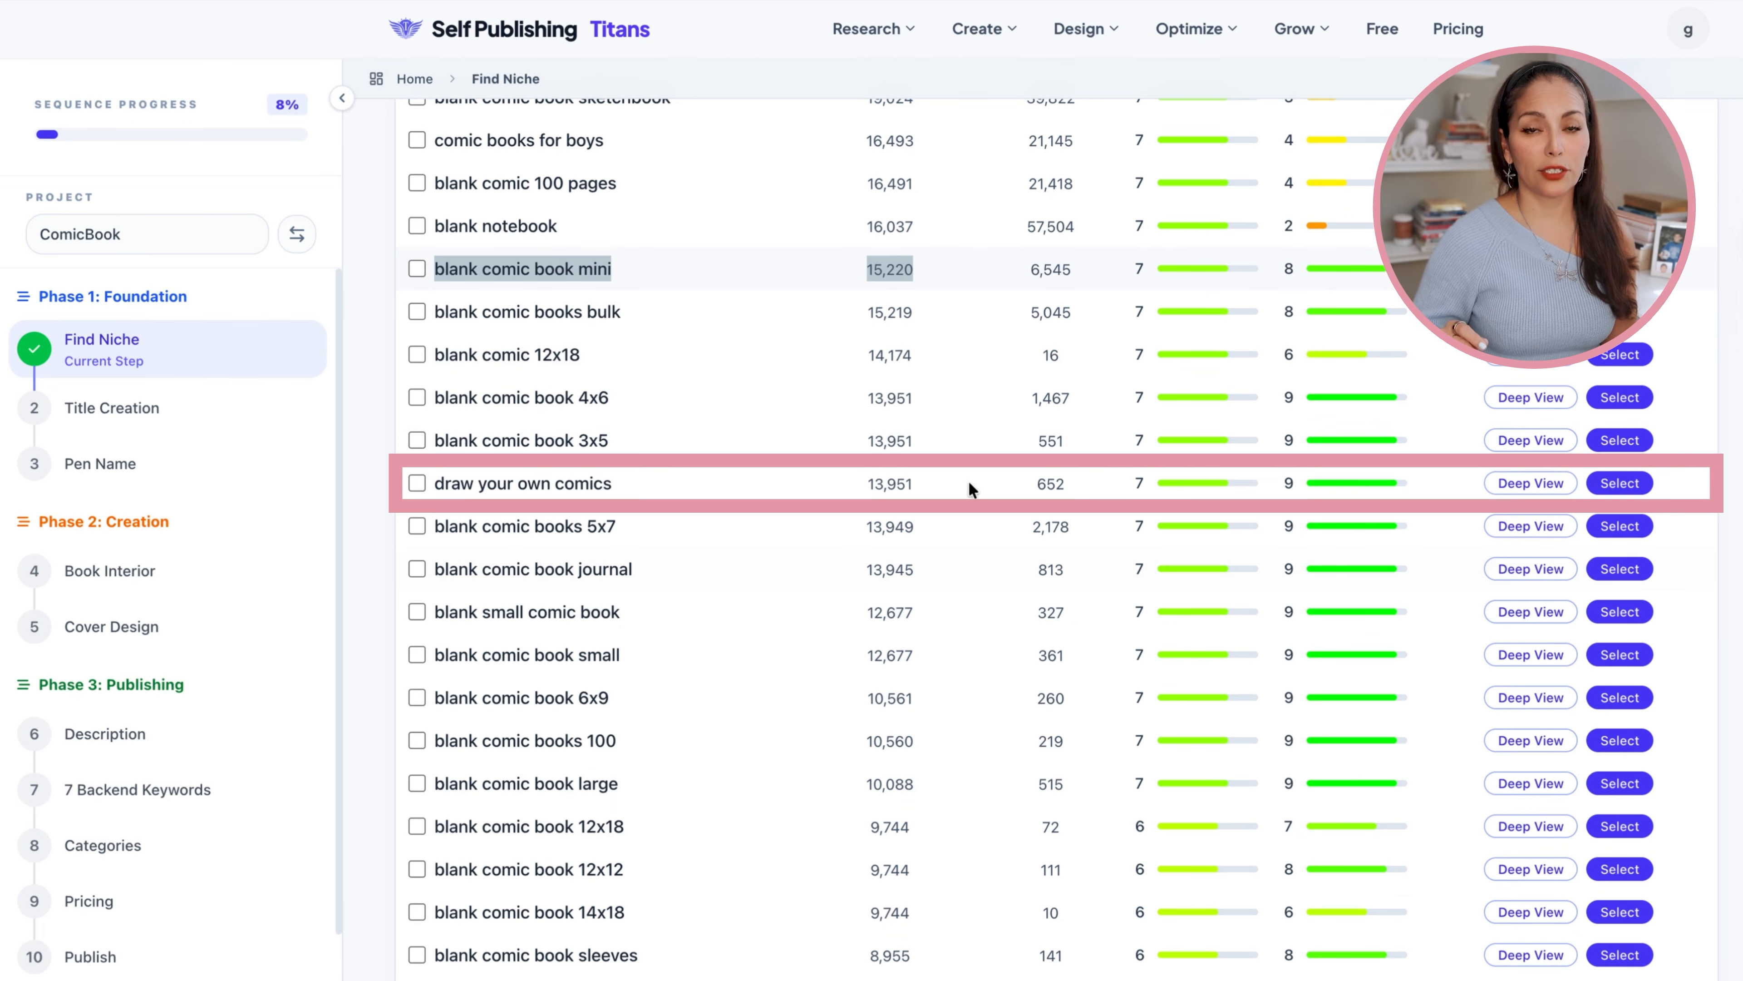
pyautogui.click(1620, 484)
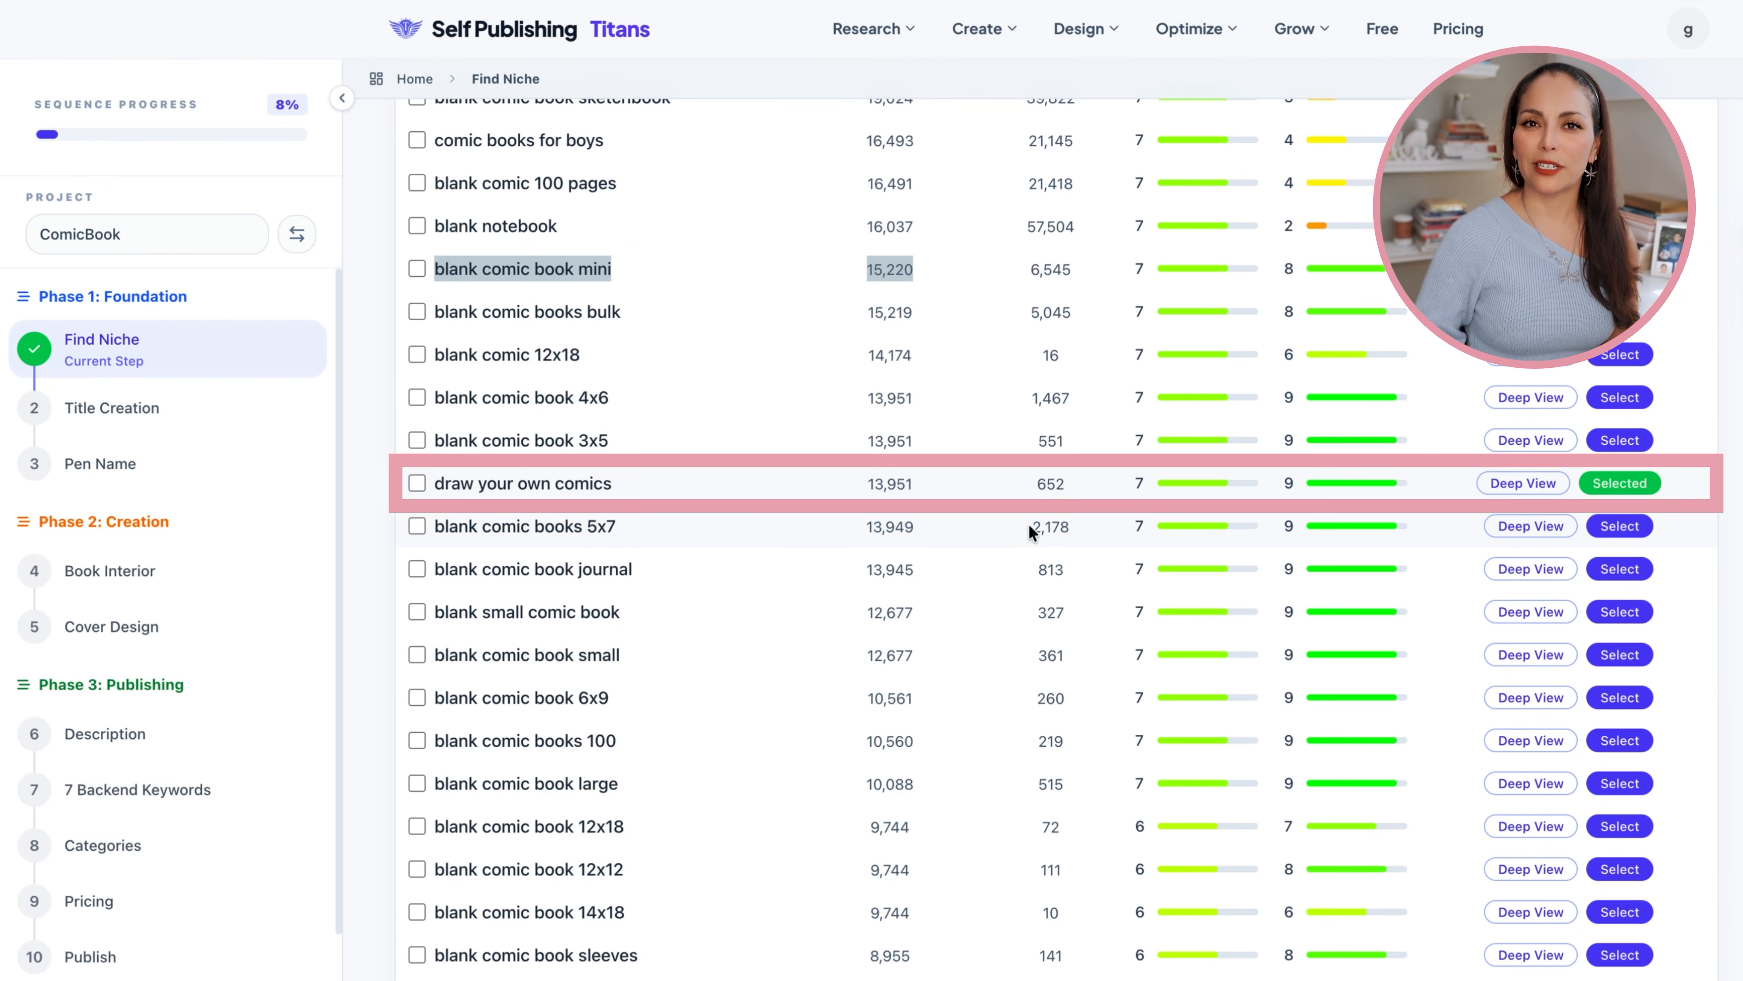
# Run a Deep View competitor analysis for "draw your own comics" on amazon.com.
pyautogui.scroll(12, 1030, 531)
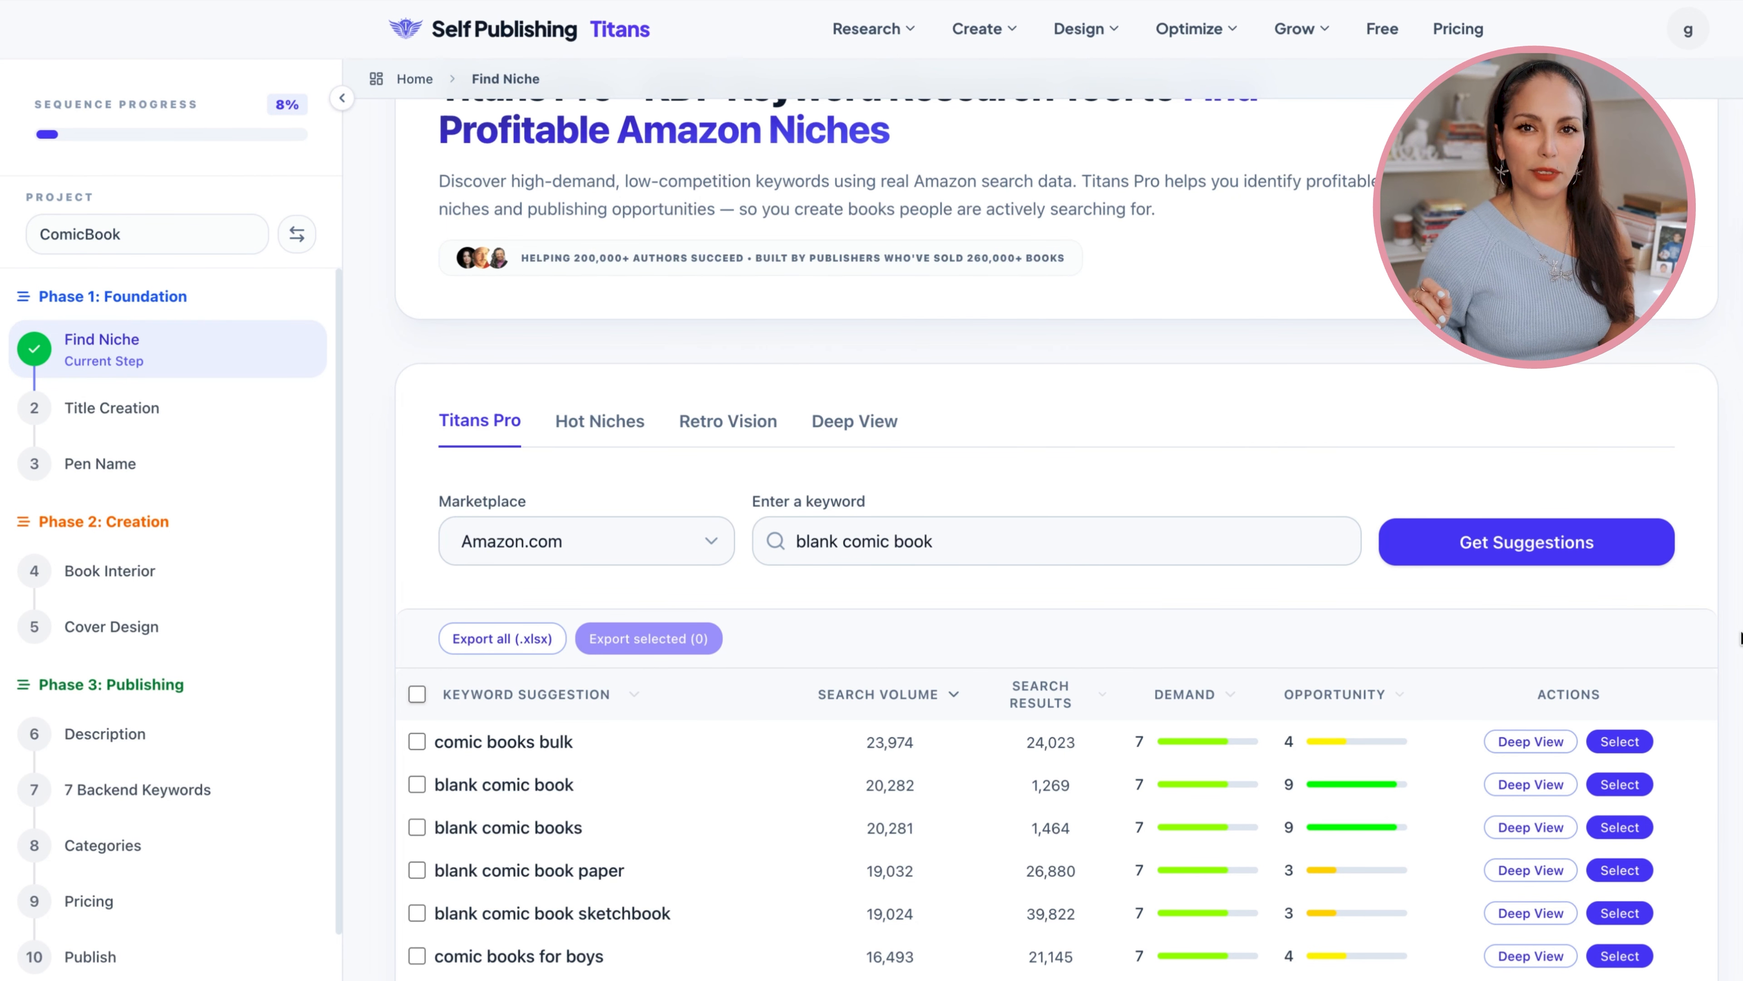
pyautogui.scroll(1, 583, 474)
pyautogui.click(865, 474)
pyautogui.click(848, 623)
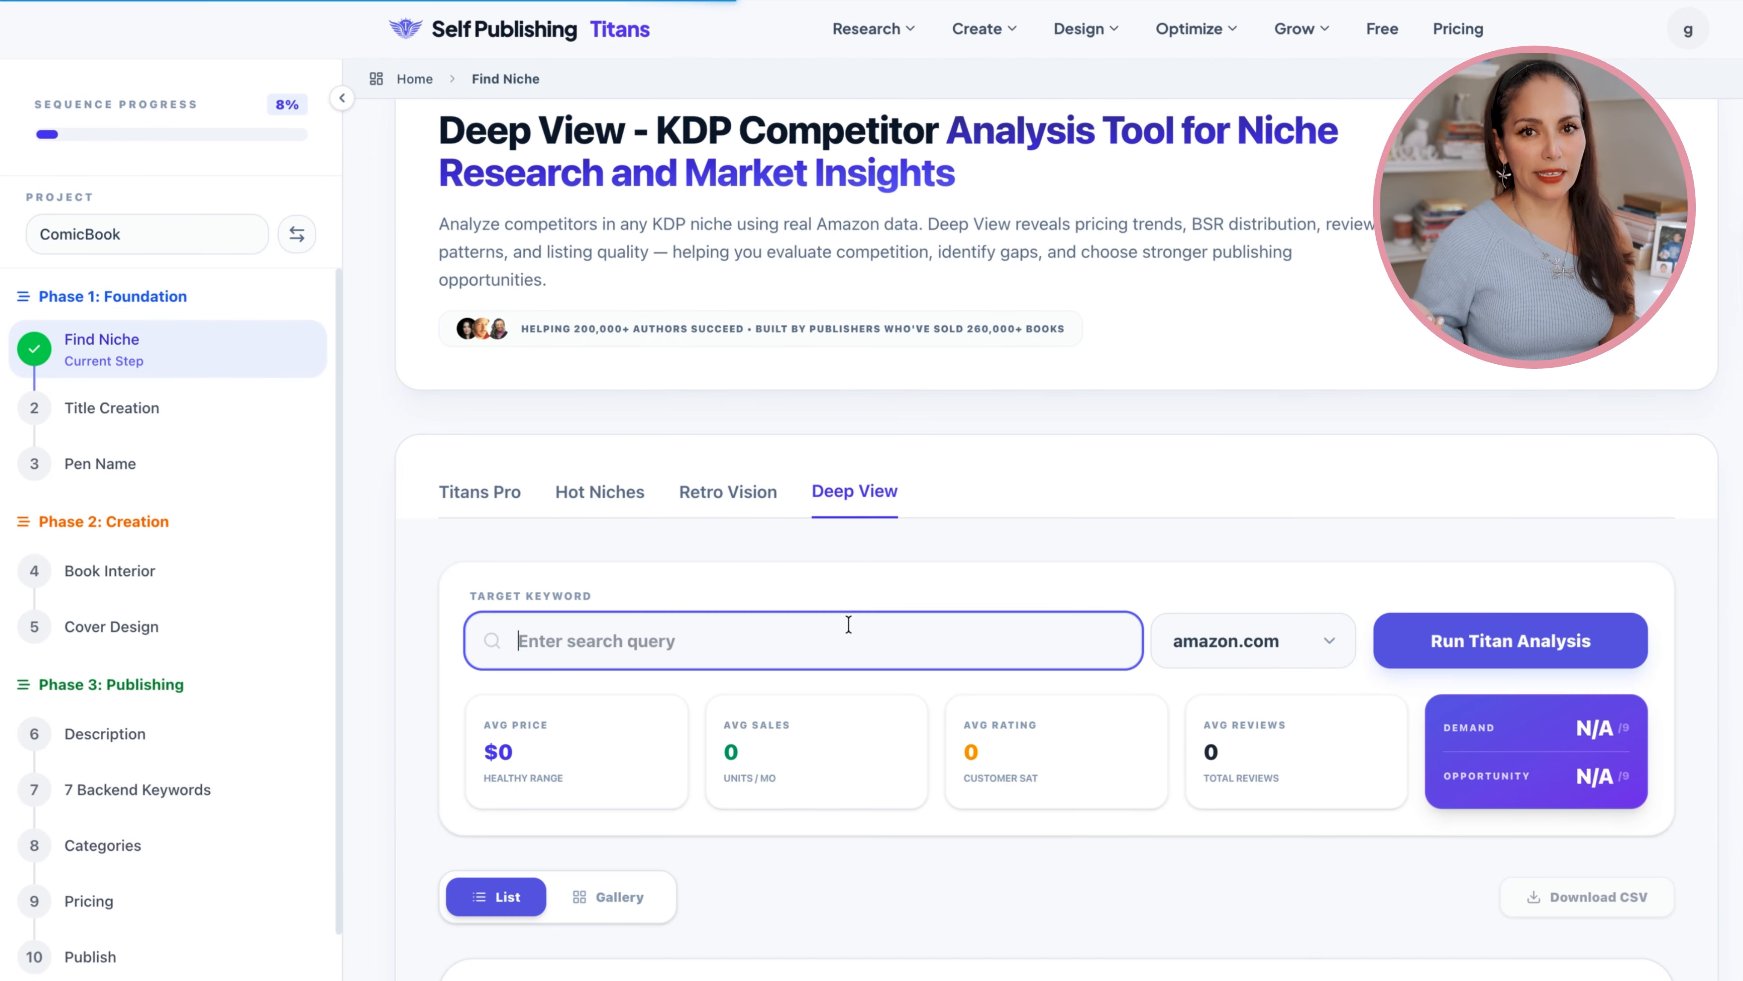
pyautogui.write('draw your own comics')
pyautogui.click(1510, 640)
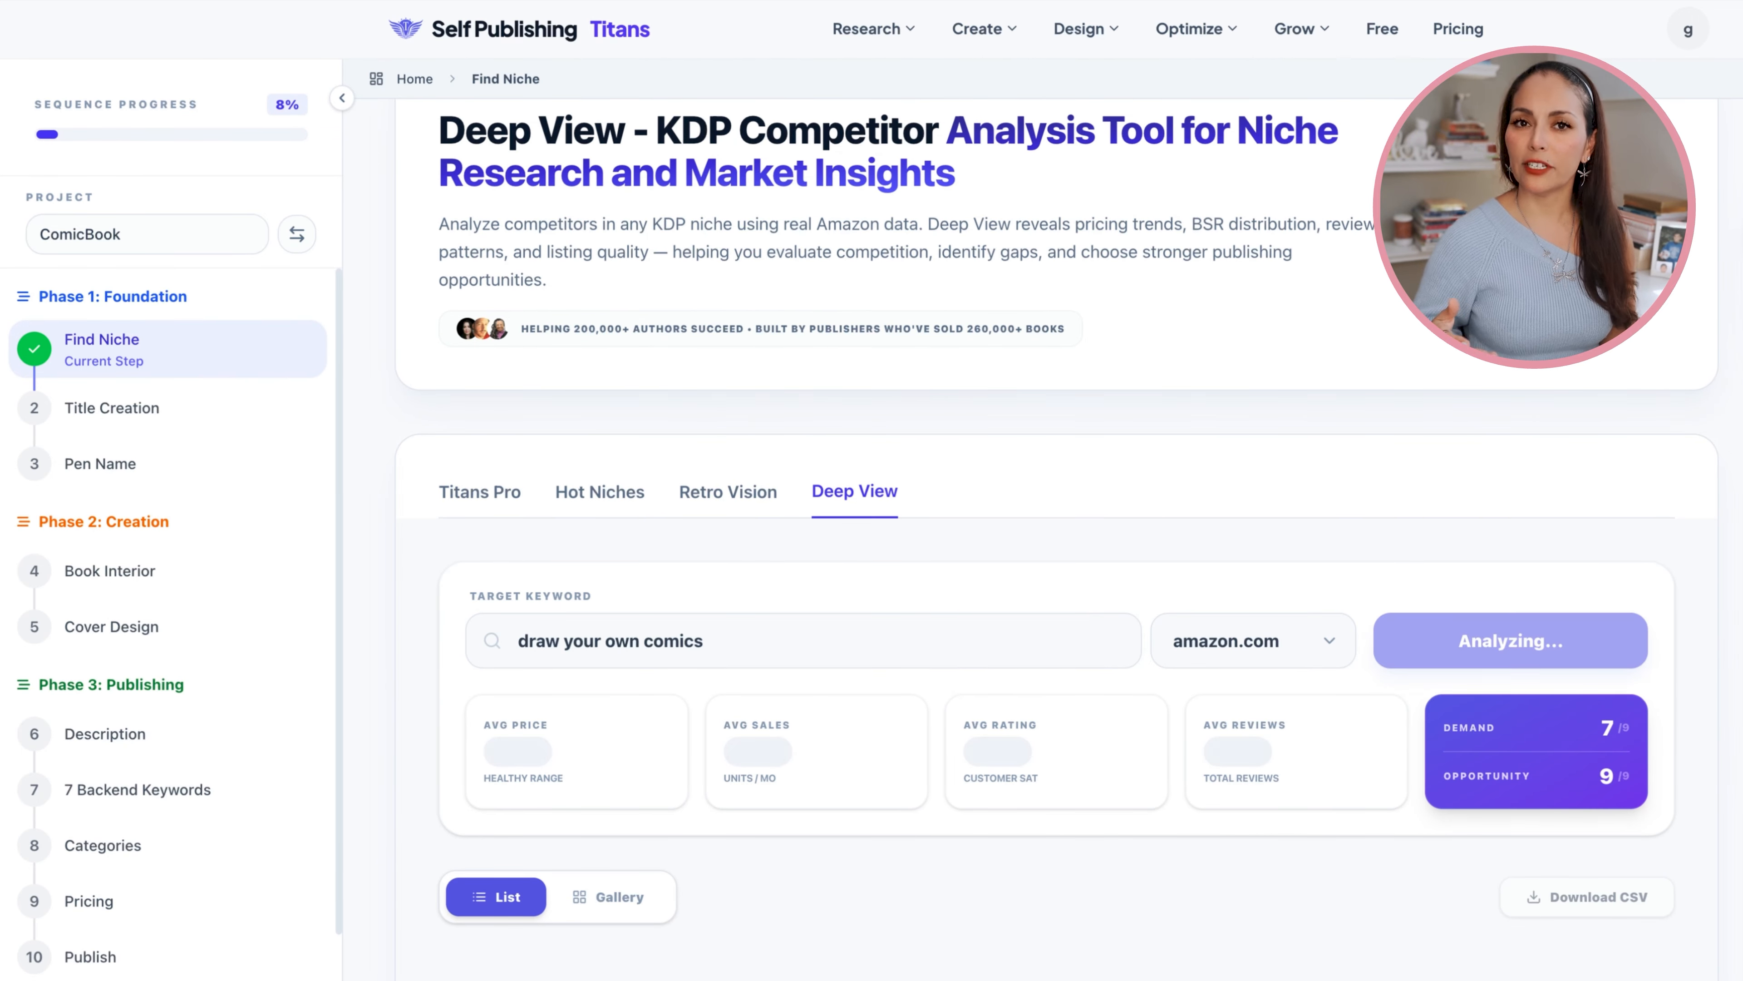
pyautogui.scroll(1, 1057, 550)
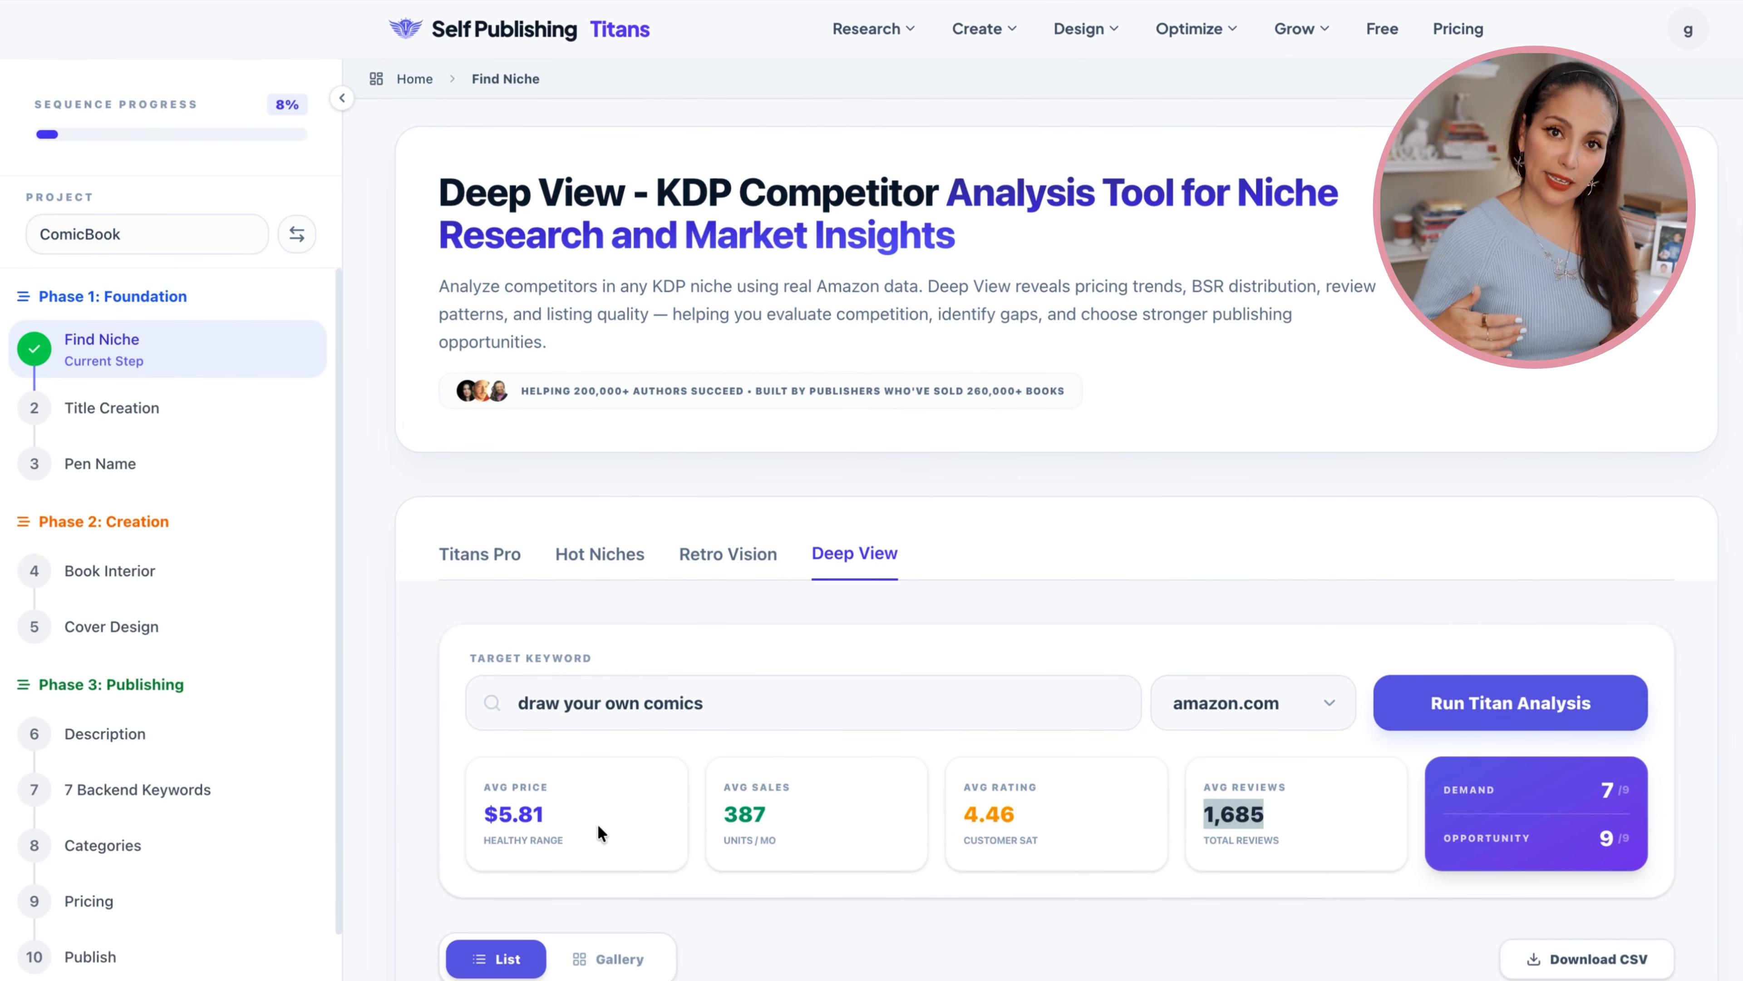
# Examine the best-seller rank, sales, prices and reviews of the competing comic books in the analysis.
pyautogui.scroll(-8, 600, 833)
pyautogui.click(843, 533)
pyautogui.scroll(-3, 858, 659)
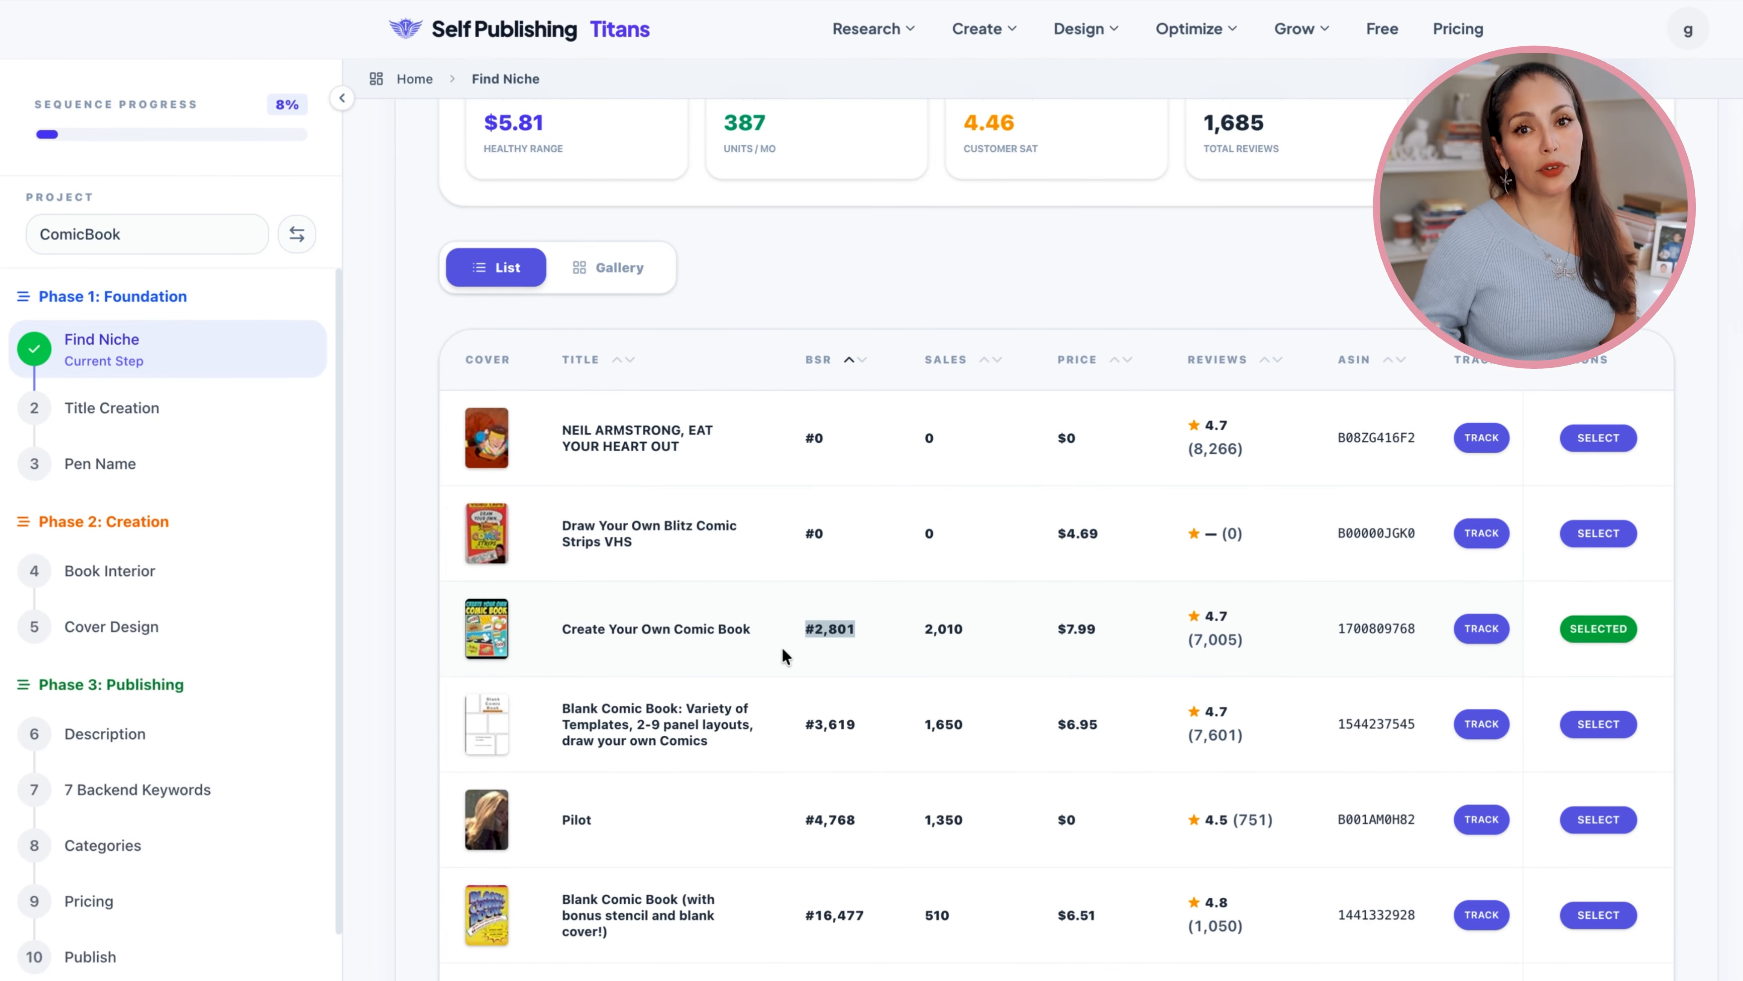
pyautogui.scroll(-2, 783, 650)
pyautogui.scroll(-1, 940, 592)
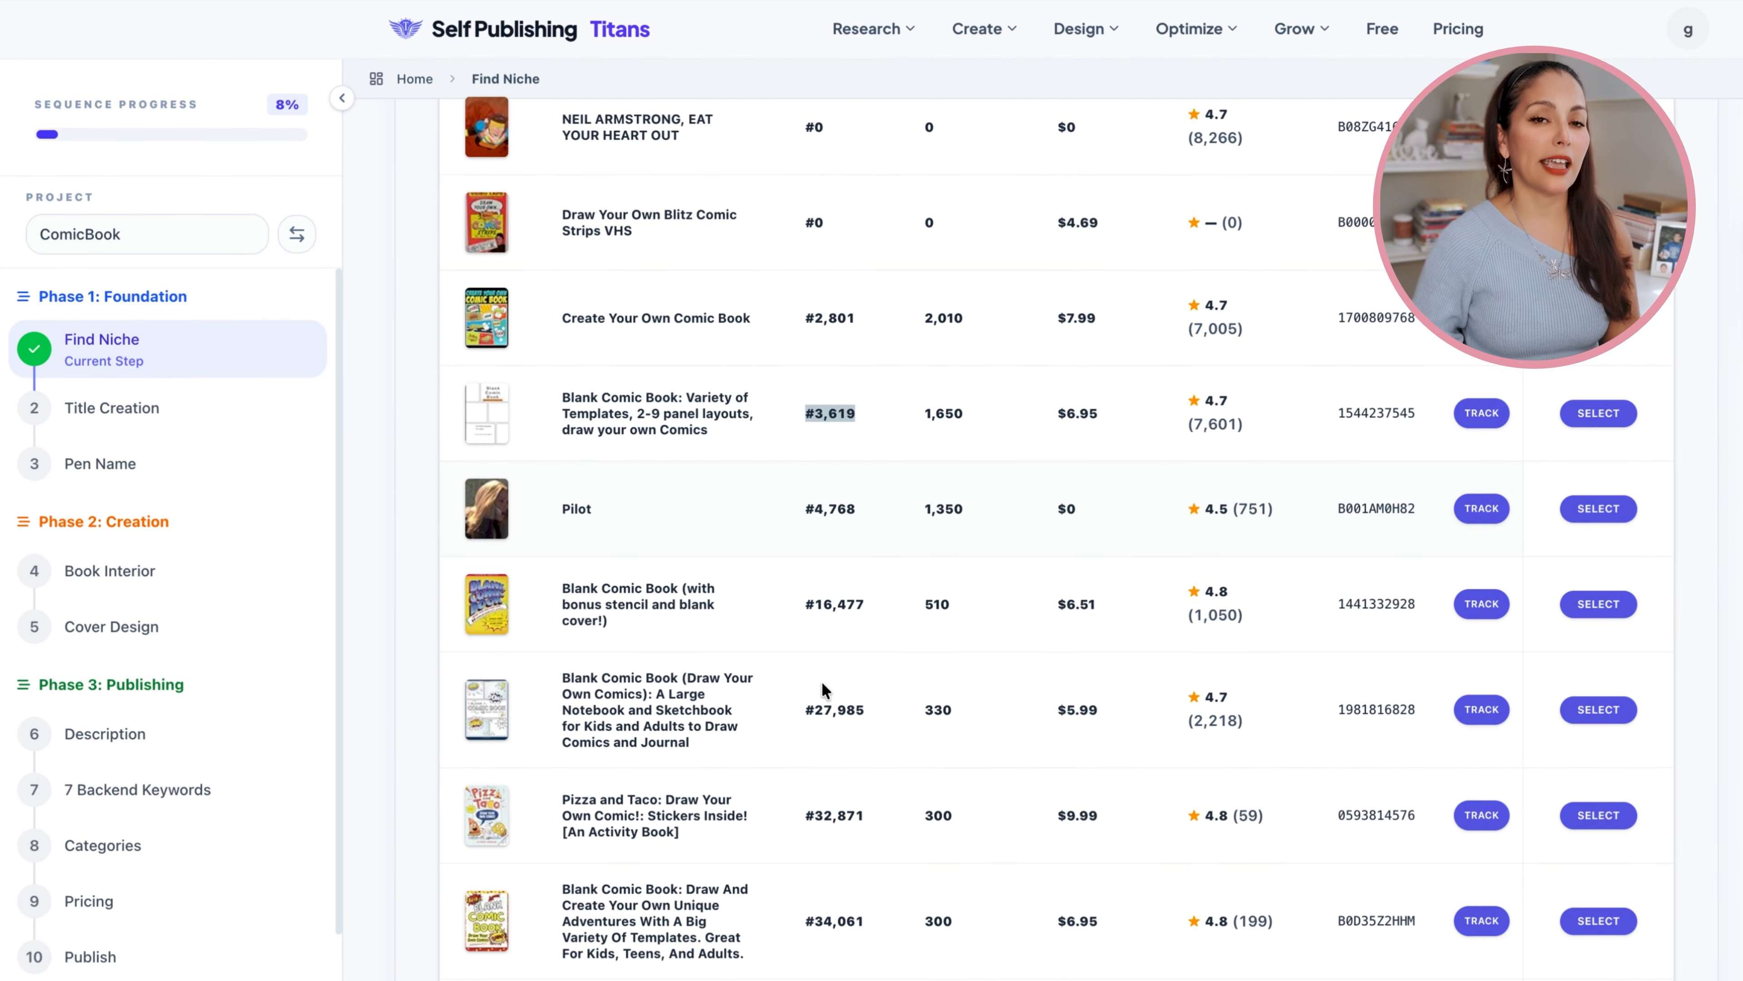
pyautogui.click(1020, 807)
pyautogui.scroll(12, 1028, 807)
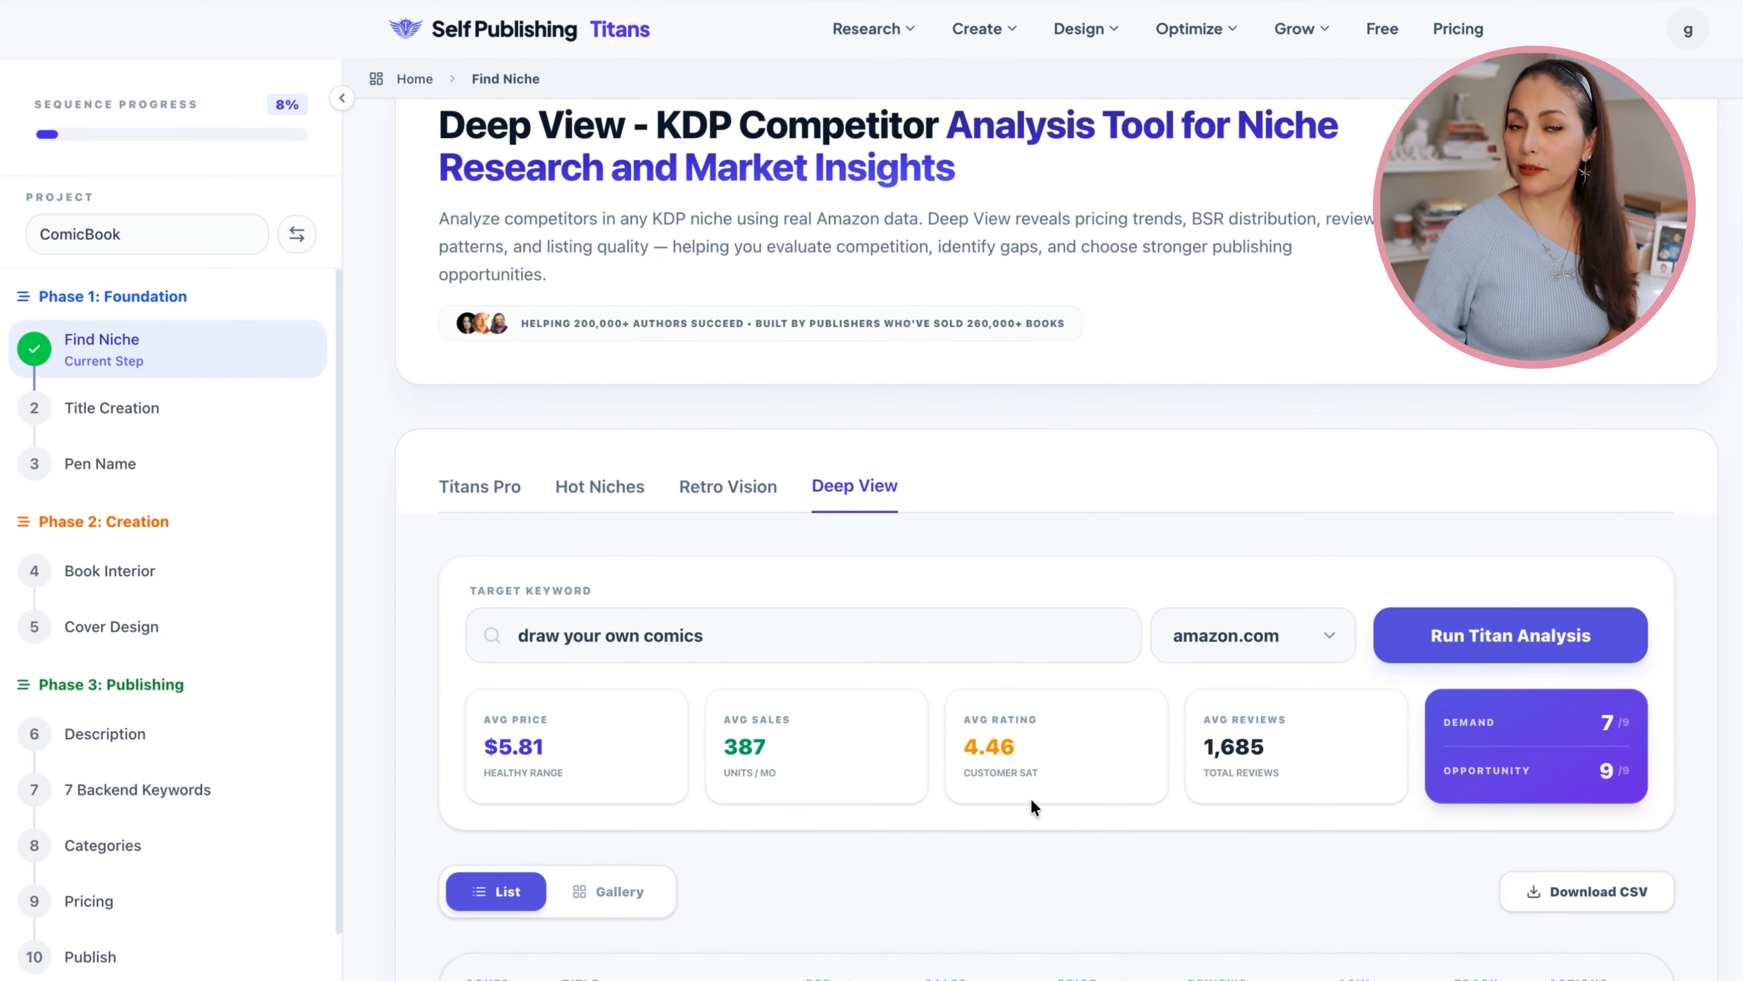
# Return to the Titans Pro keyword suggestions and continue to the Title Creation step.
pyautogui.click(491, 500)
pyautogui.scroll(-5, 791, 795)
pyautogui.scroll(-3, 707, 741)
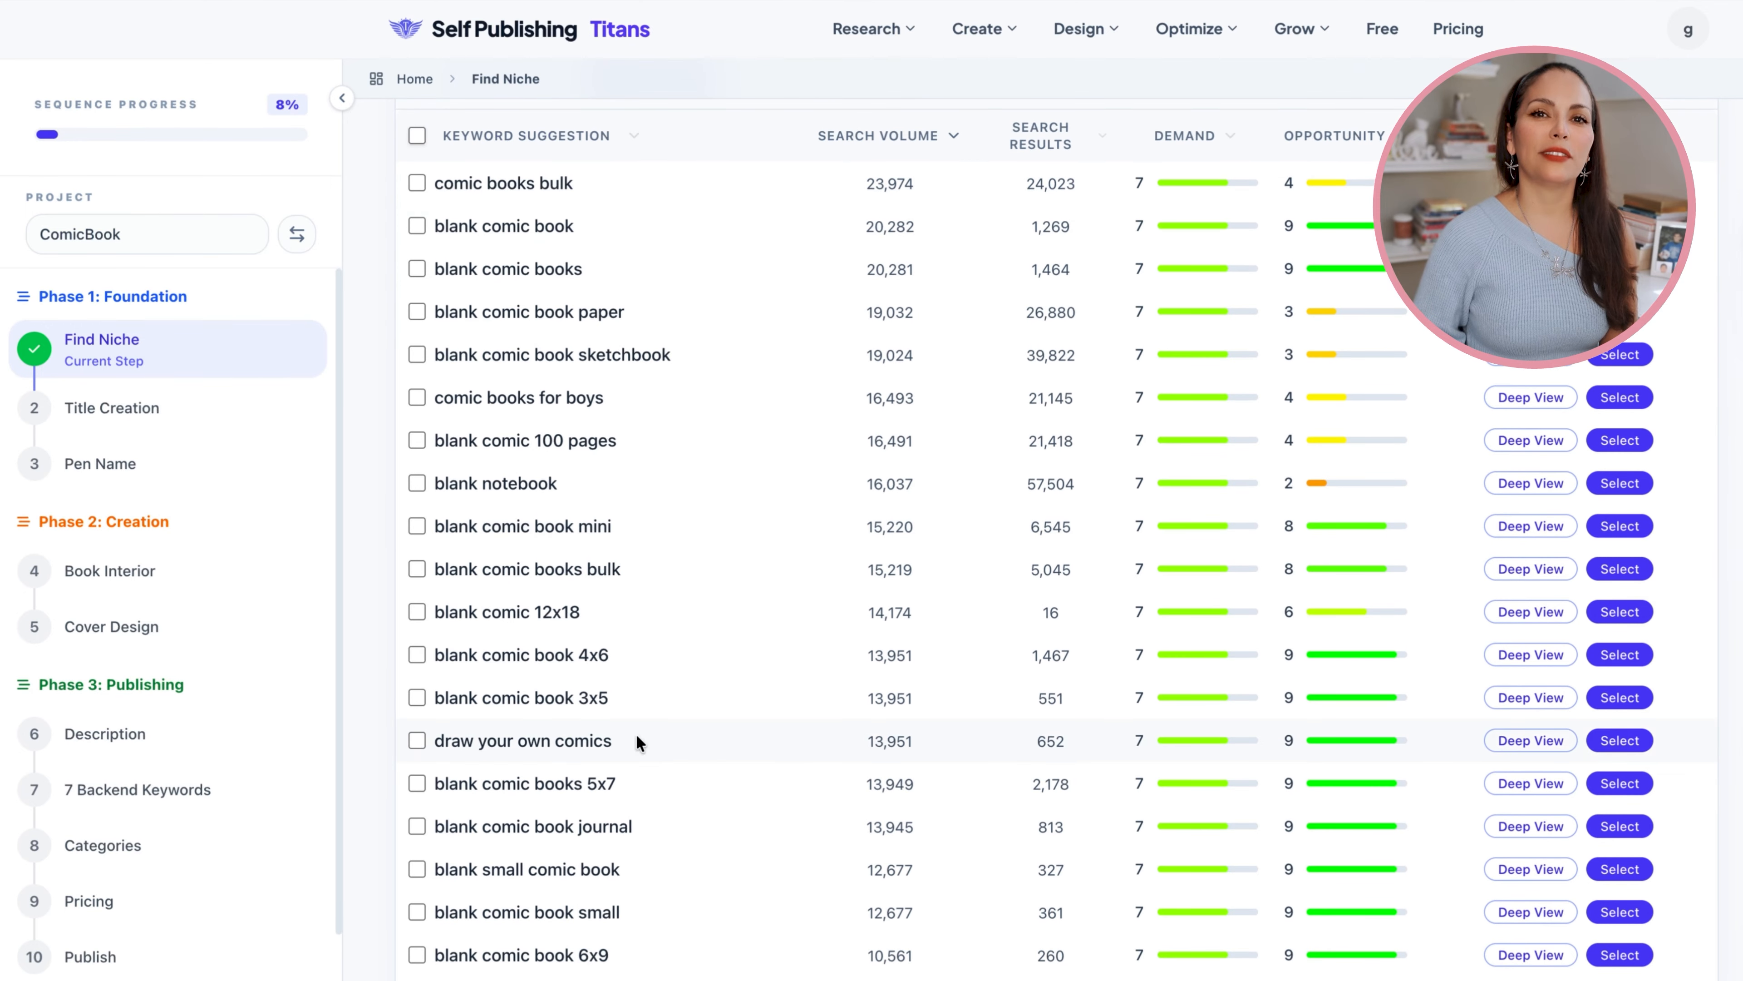
pyautogui.scroll(-5, 1613, 789)
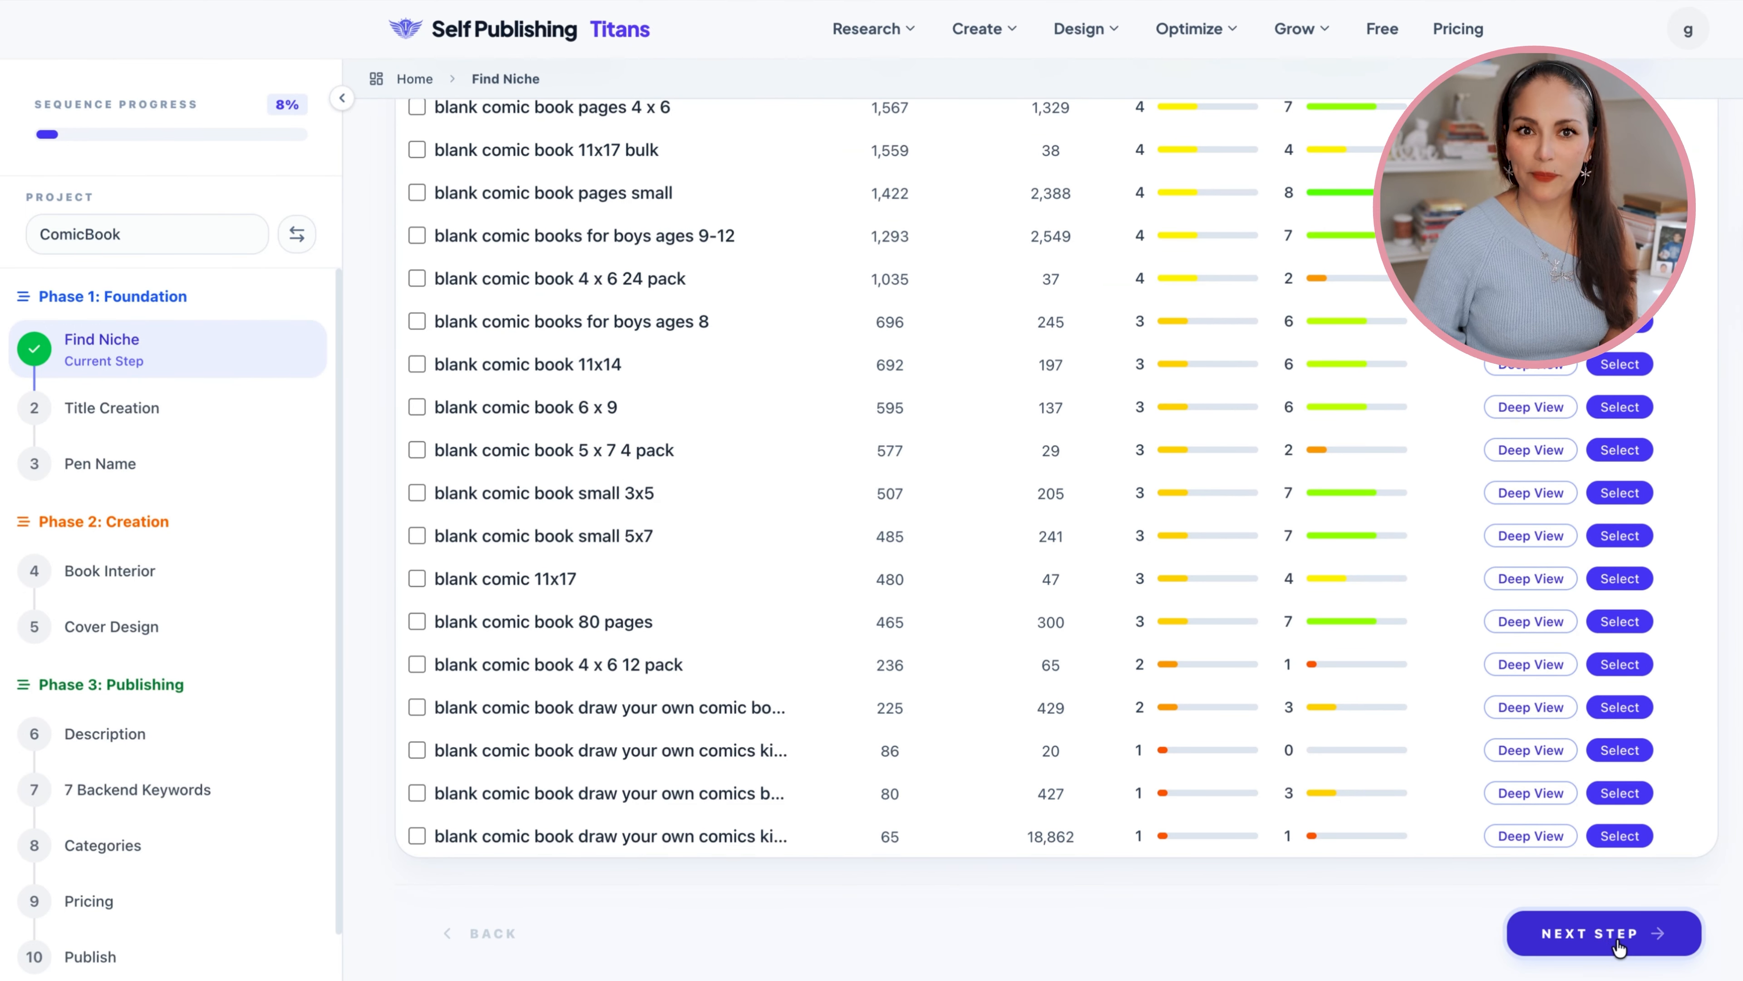
pyautogui.click(1609, 945)
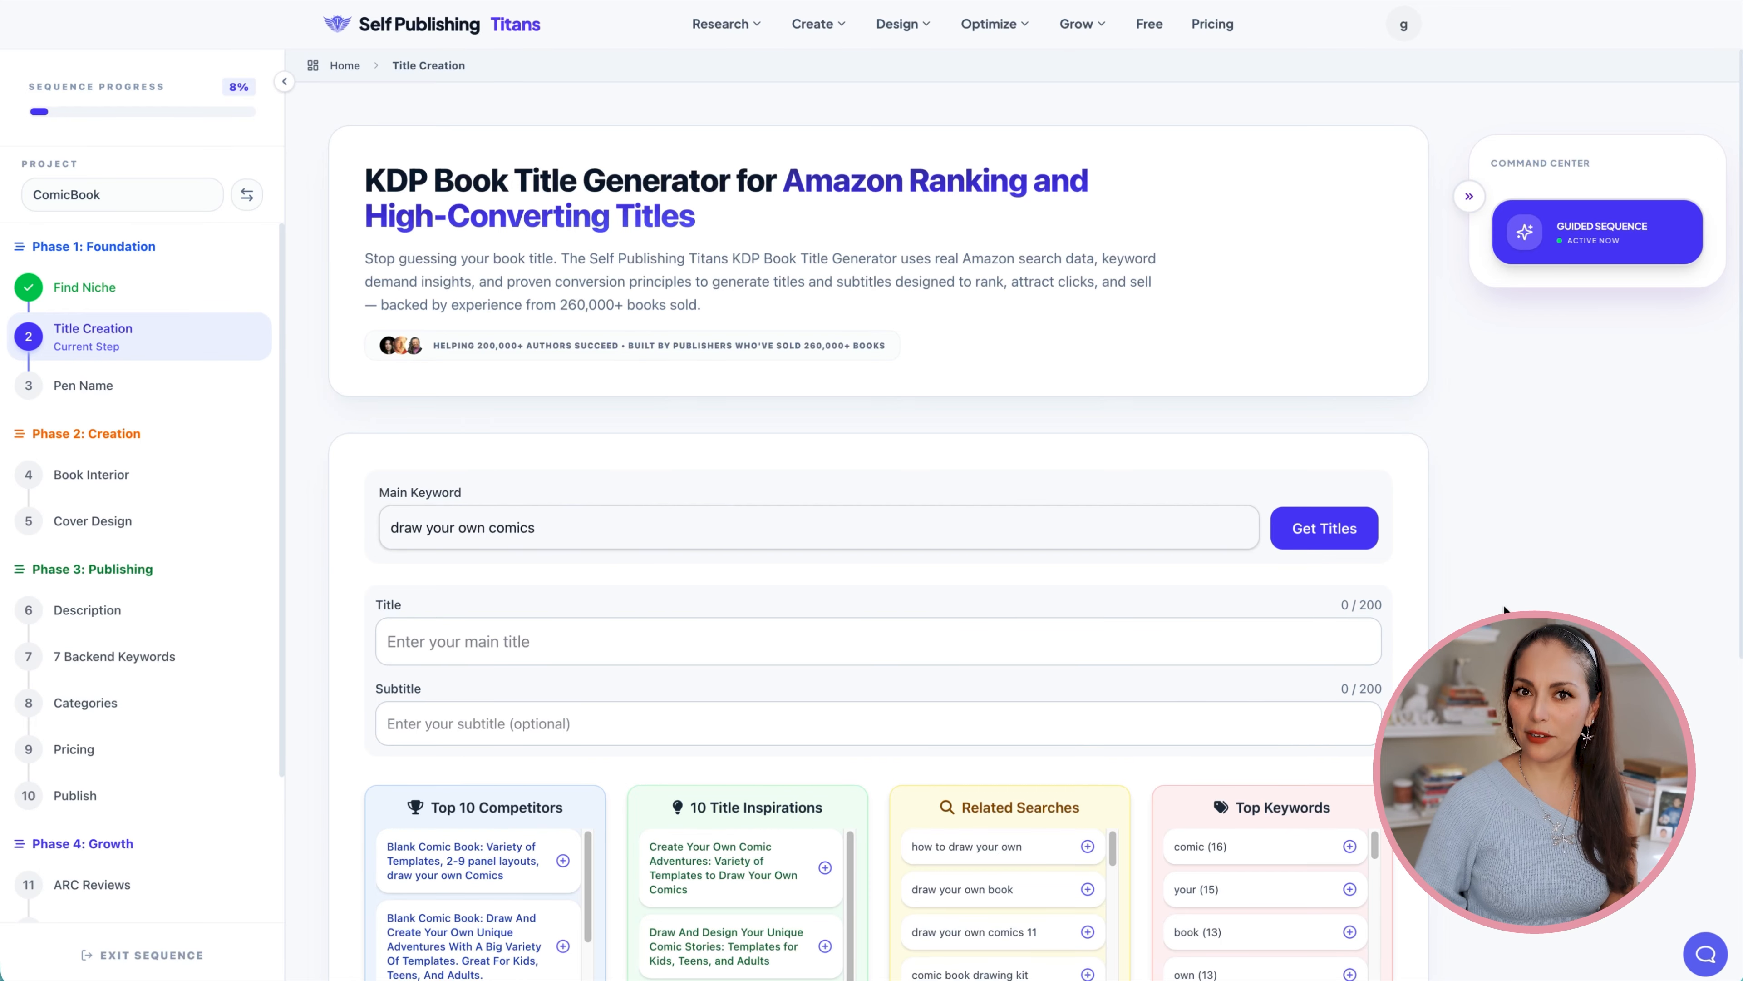
# Review the competitor titles, title inspirations, related searches and top keywords for the book title.
pyautogui.scroll(-5, 1057, 542)
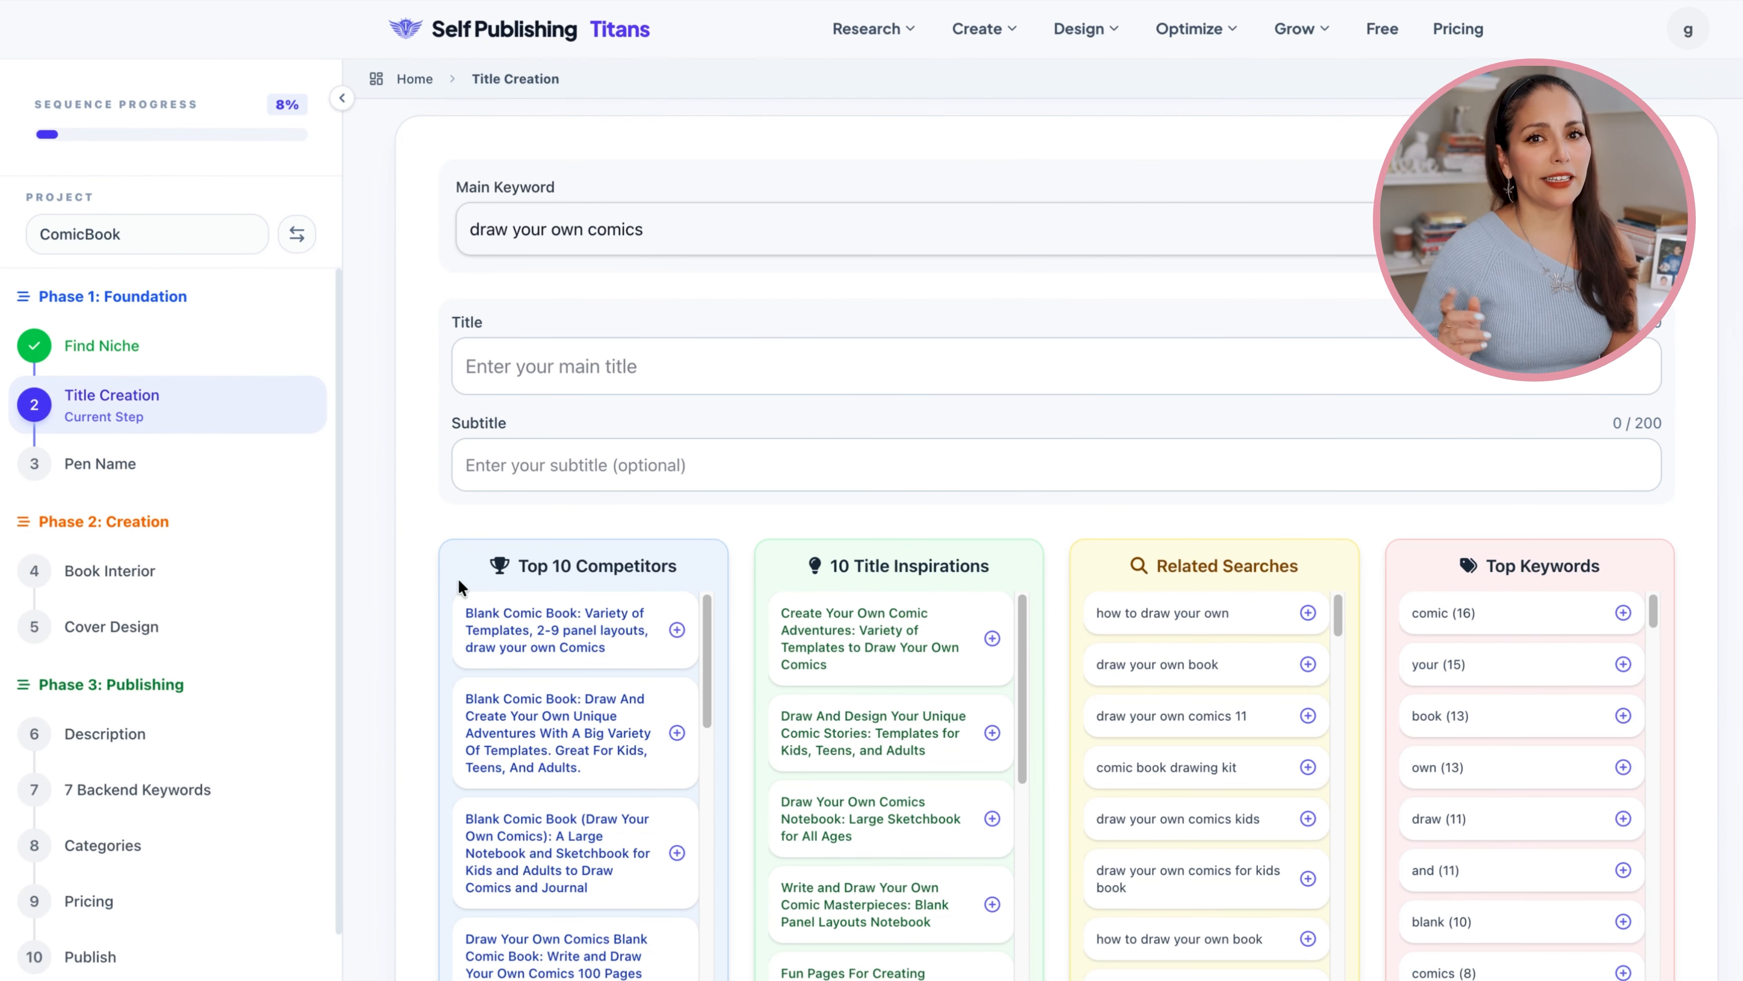
pyautogui.moveTo(707, 622)
pyautogui.mouseDown()
pyautogui.moveTo(708, 908)
pyautogui.moveTo(707, 597)
pyautogui.mouseUp()
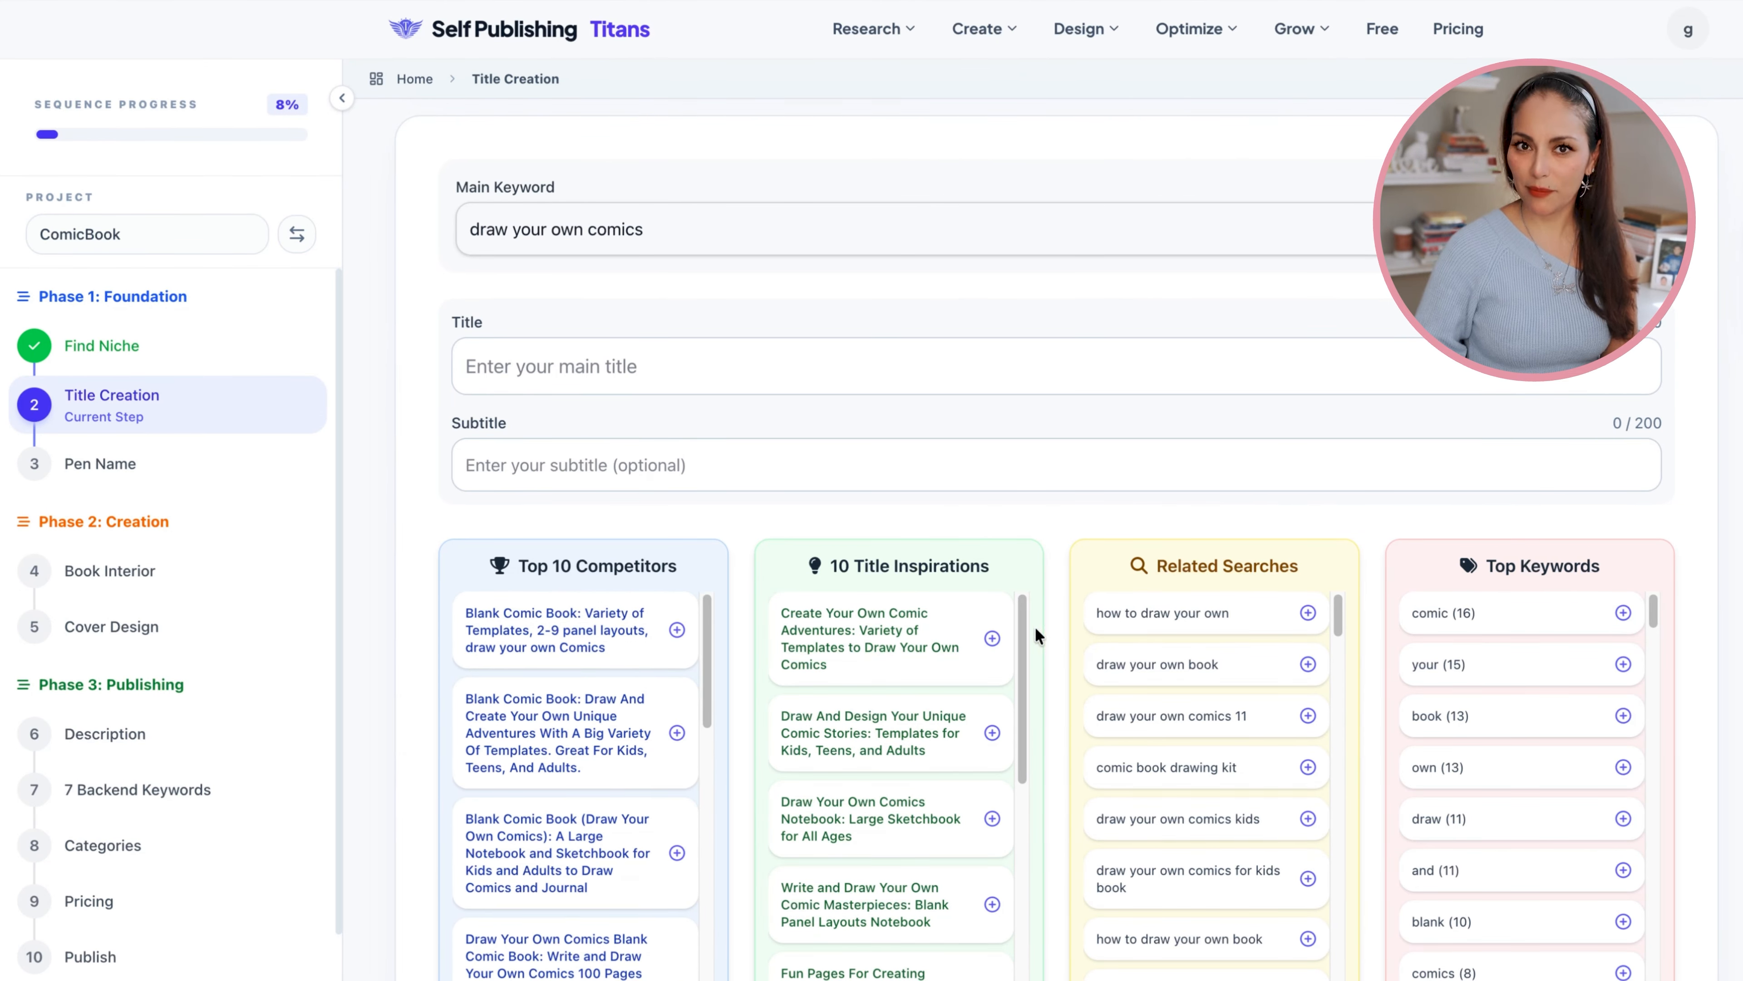
pyautogui.moveTo(1019, 635); pyautogui.dragTo(1011, 595)
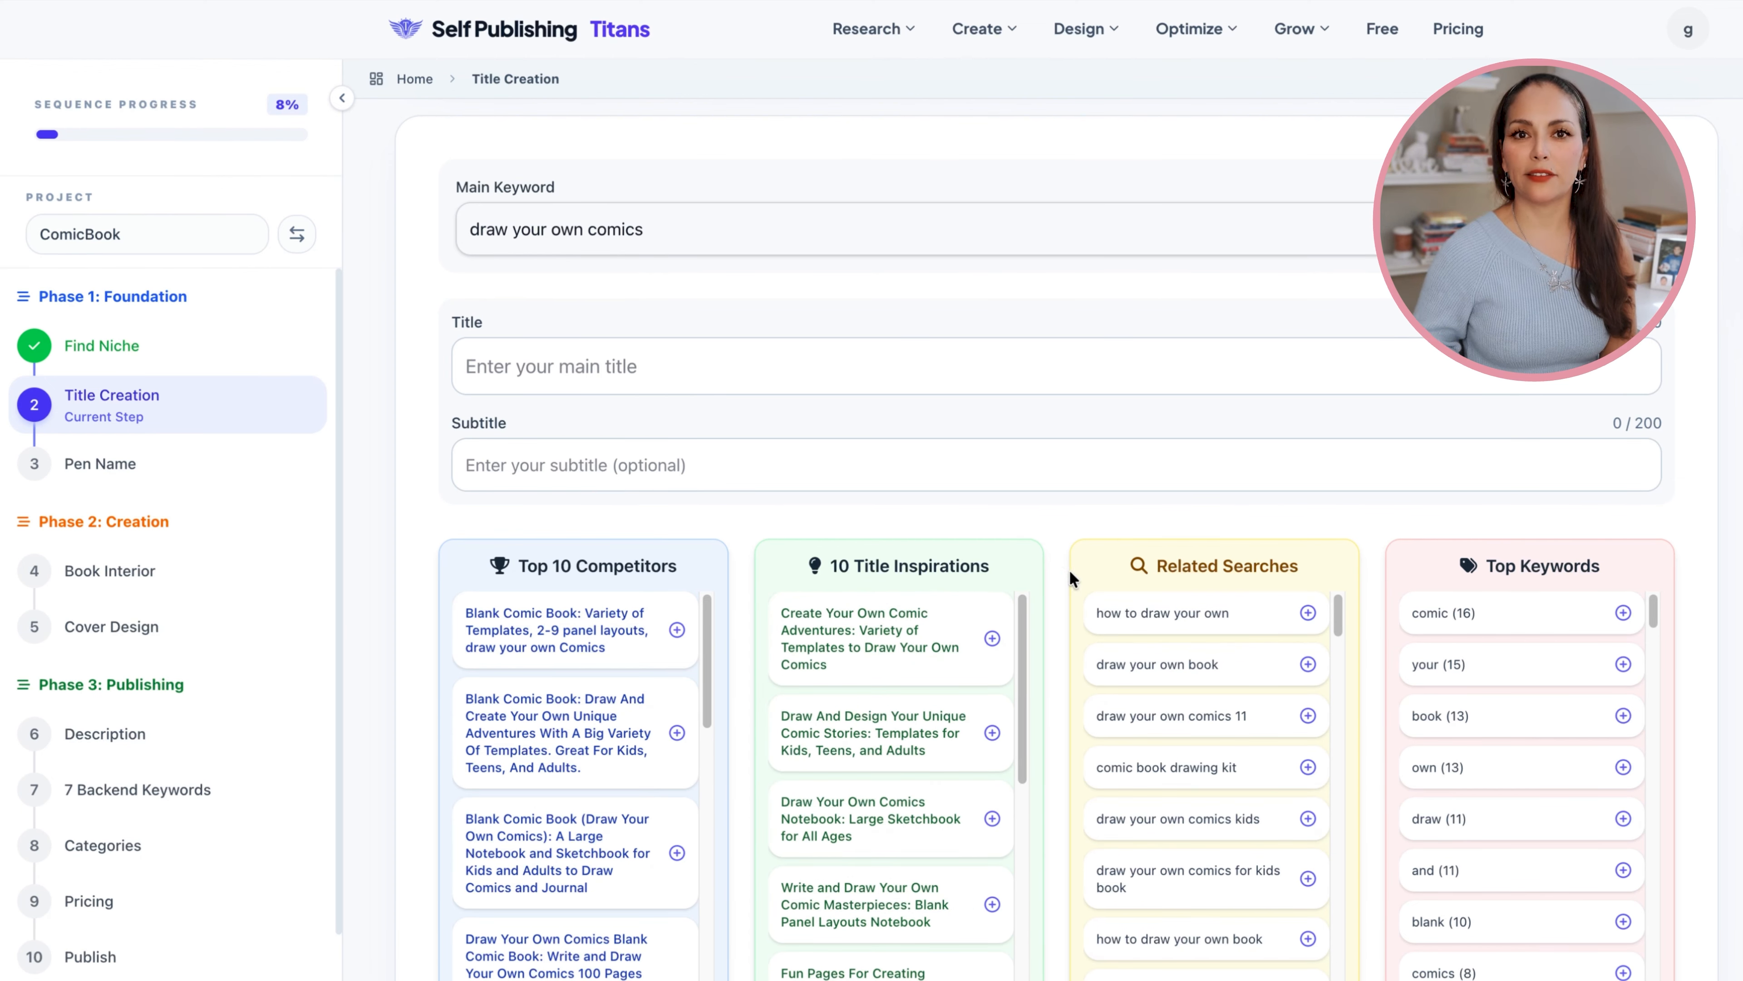
pyautogui.moveTo(1339, 610)
pyautogui.mouseDown()
pyautogui.moveTo(1342, 932)
pyautogui.moveTo(1331, 585)
pyautogui.mouseUp()
pyautogui.moveTo(1652, 605)
pyautogui.mouseDown()
pyautogui.moveTo(1657, 707)
pyautogui.moveTo(1656, 584)
pyautogui.mouseUp()
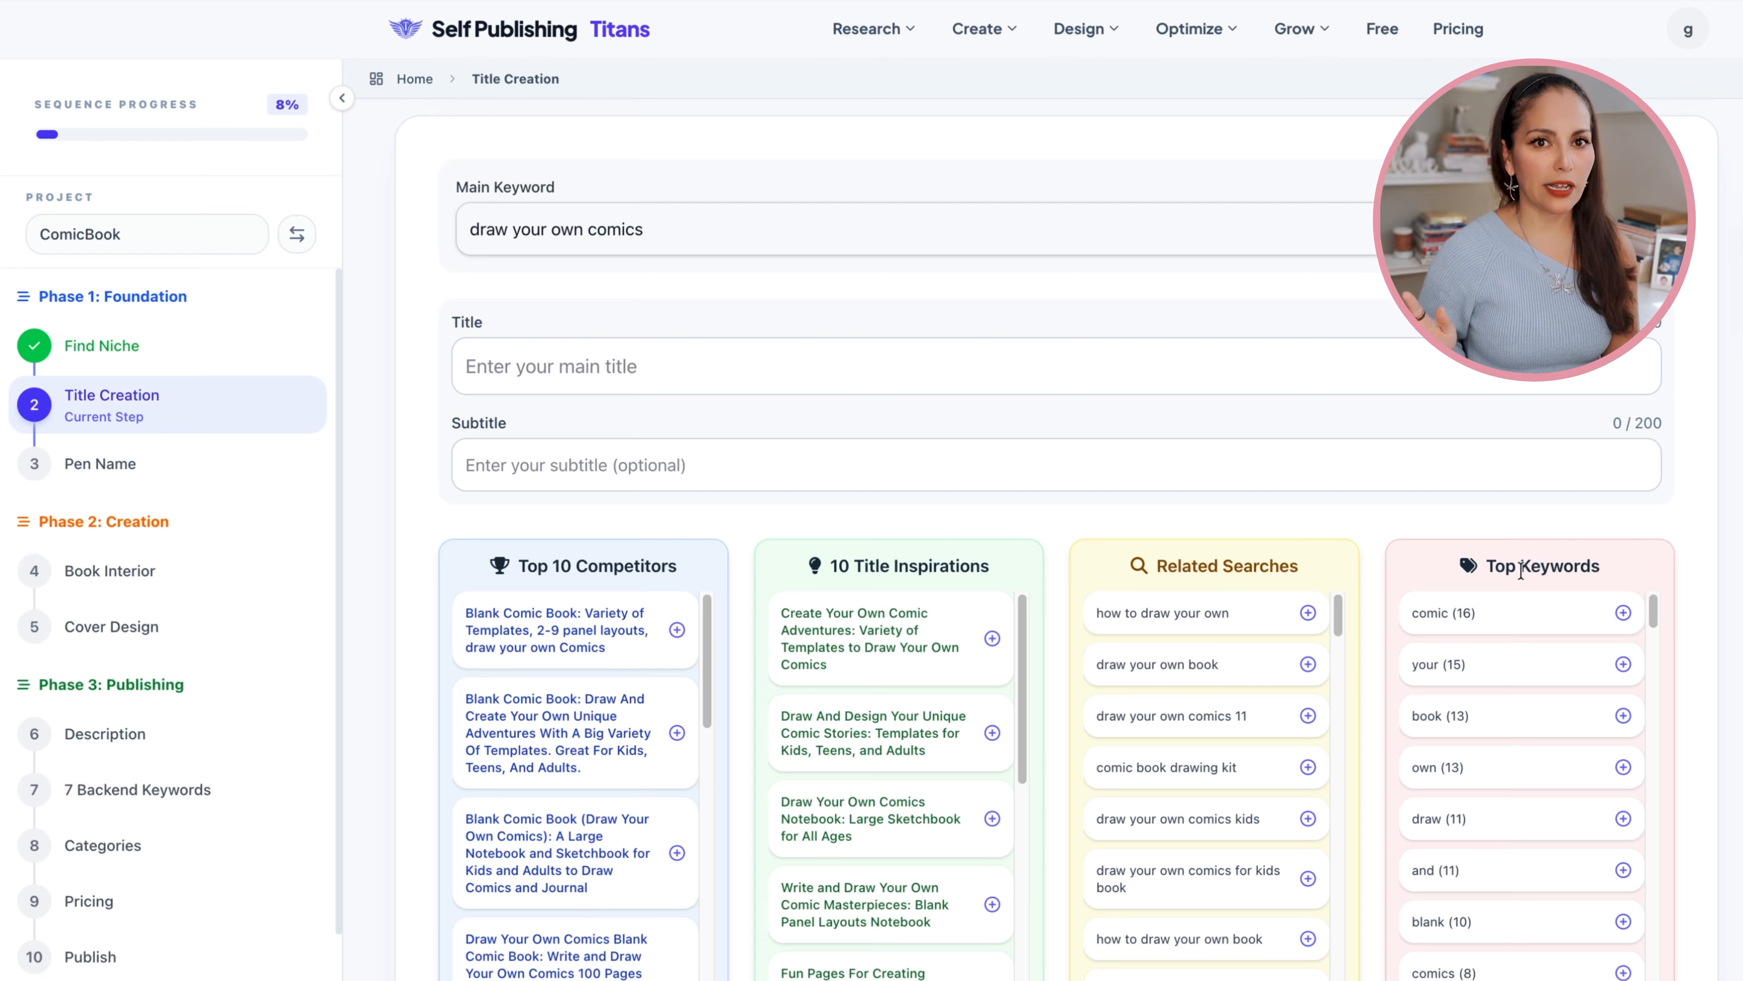
# Set the title "Draw Your Own Comics" and subtitle "5x7 Blank Mini Comic Book Sketchbook to Create Your Fun Own Adventures!", and proceed to Pen Name.
pyautogui.click(573, 357)
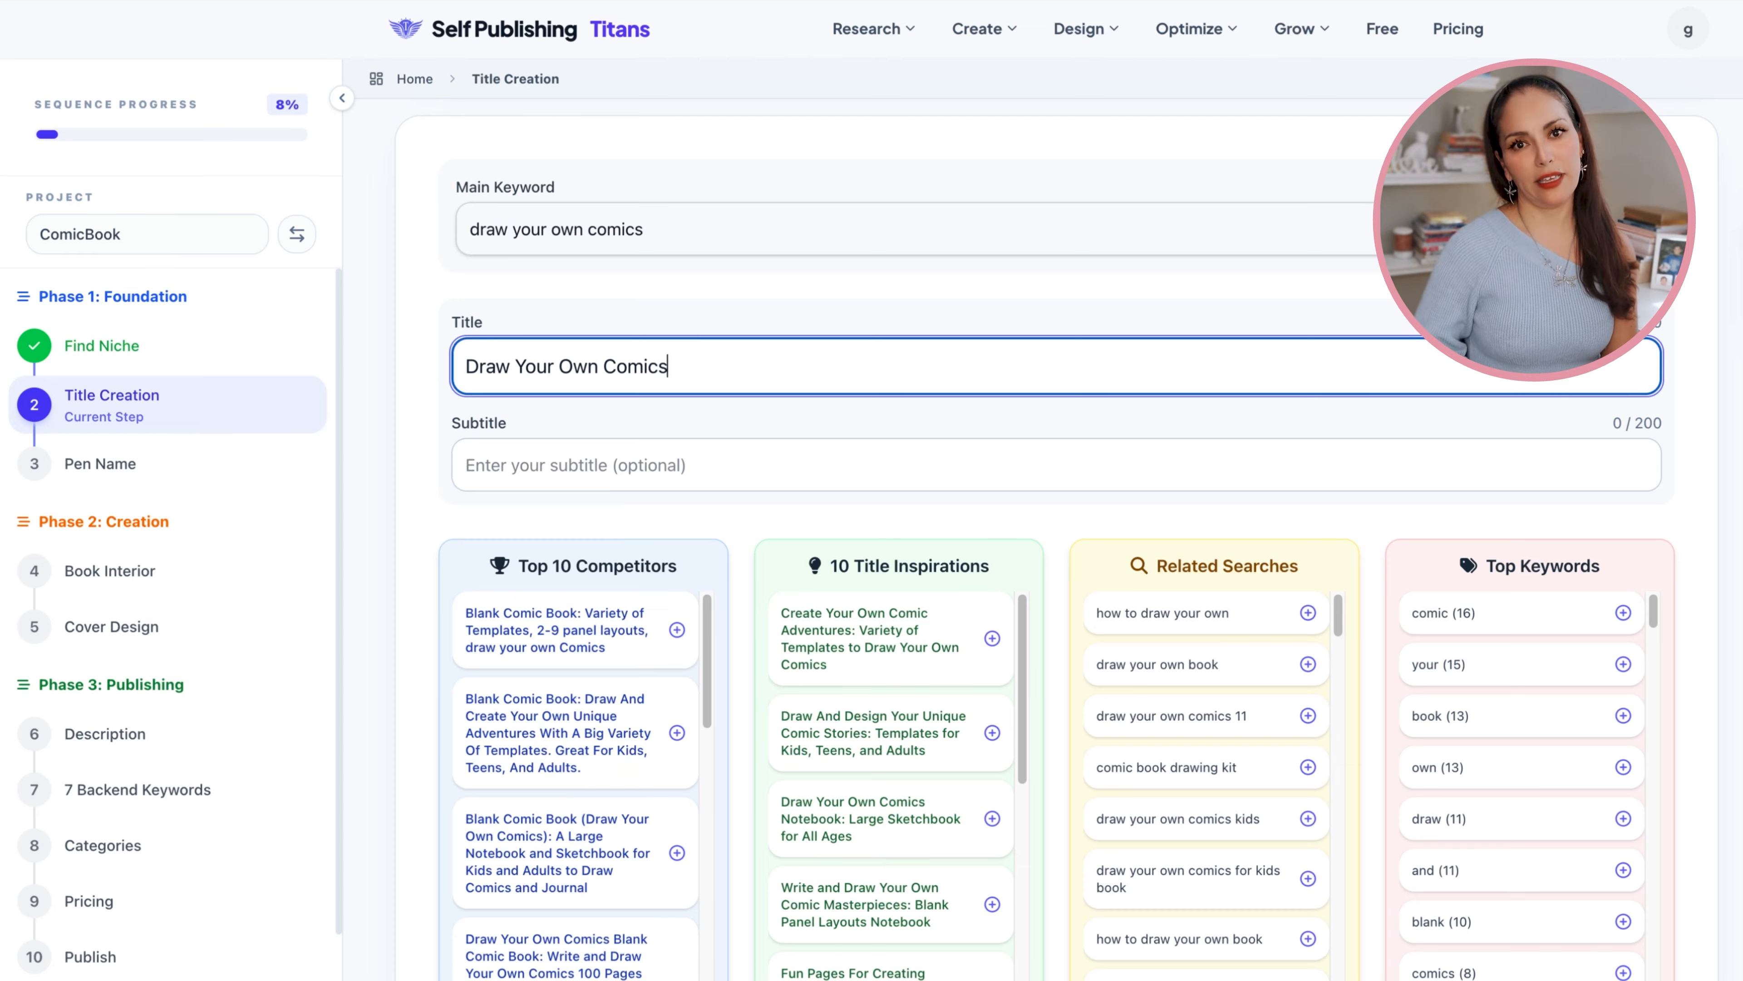
pyautogui.write('!')
pyautogui.click(674, 447)
pyautogui.write('Blank Com')
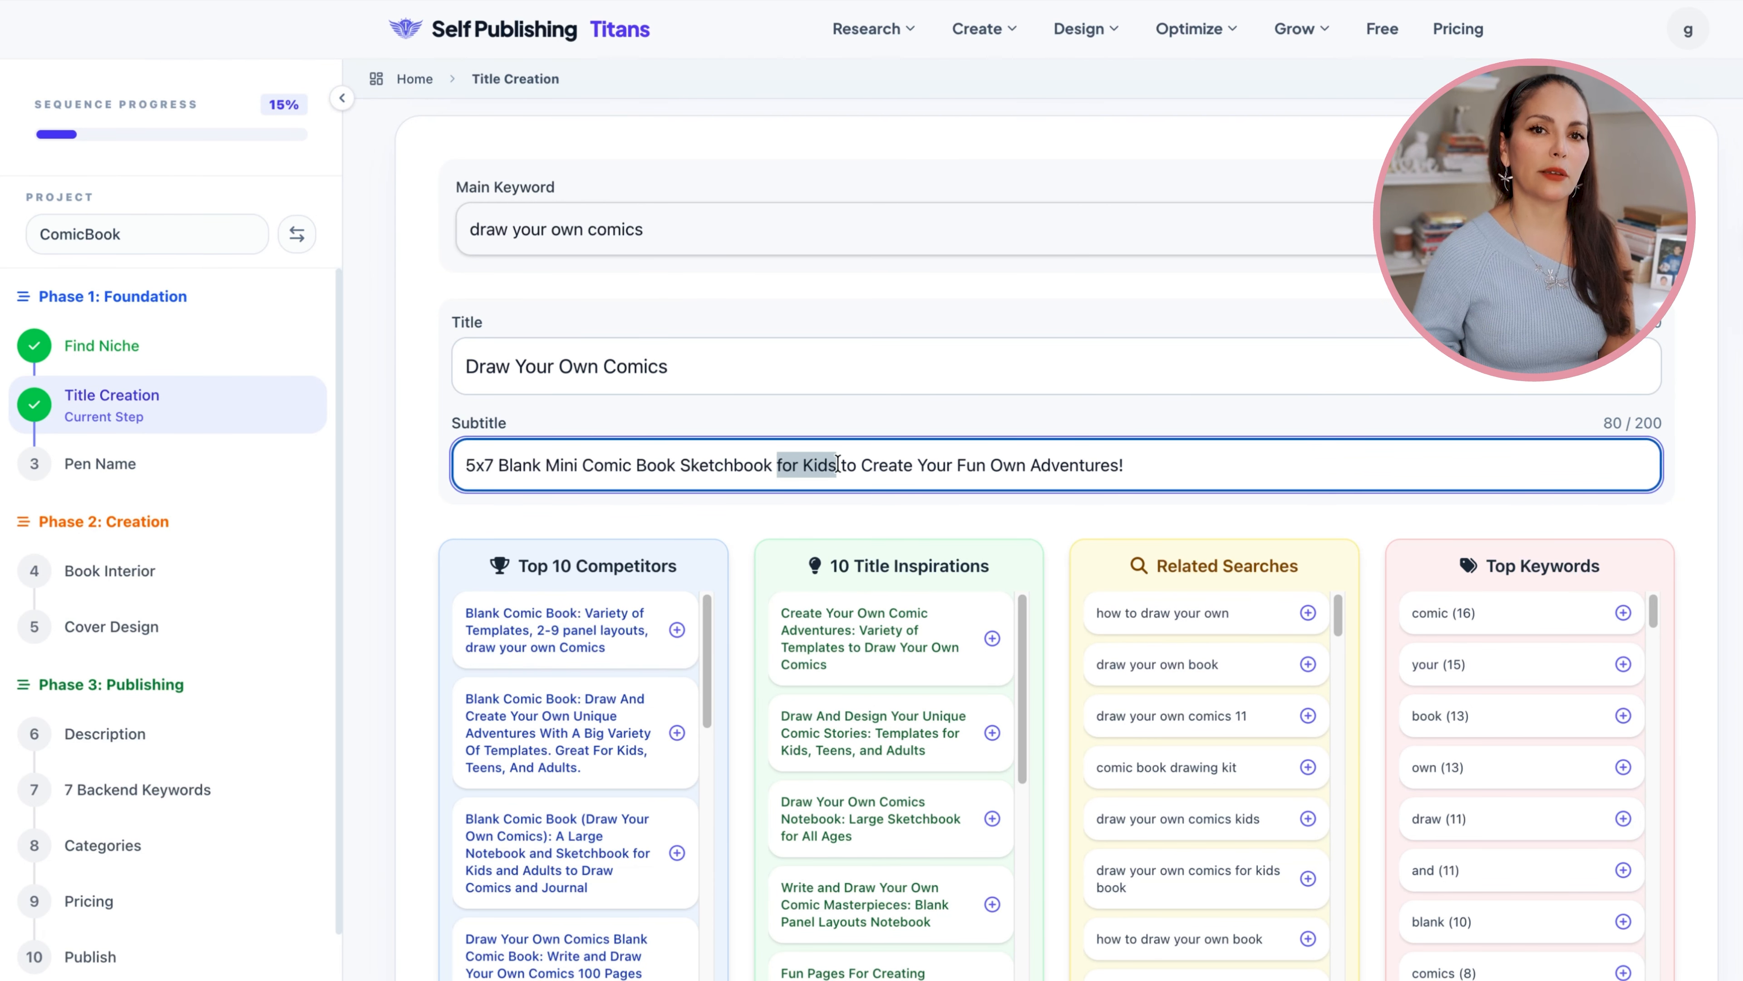
pyautogui.press('BackSpace')
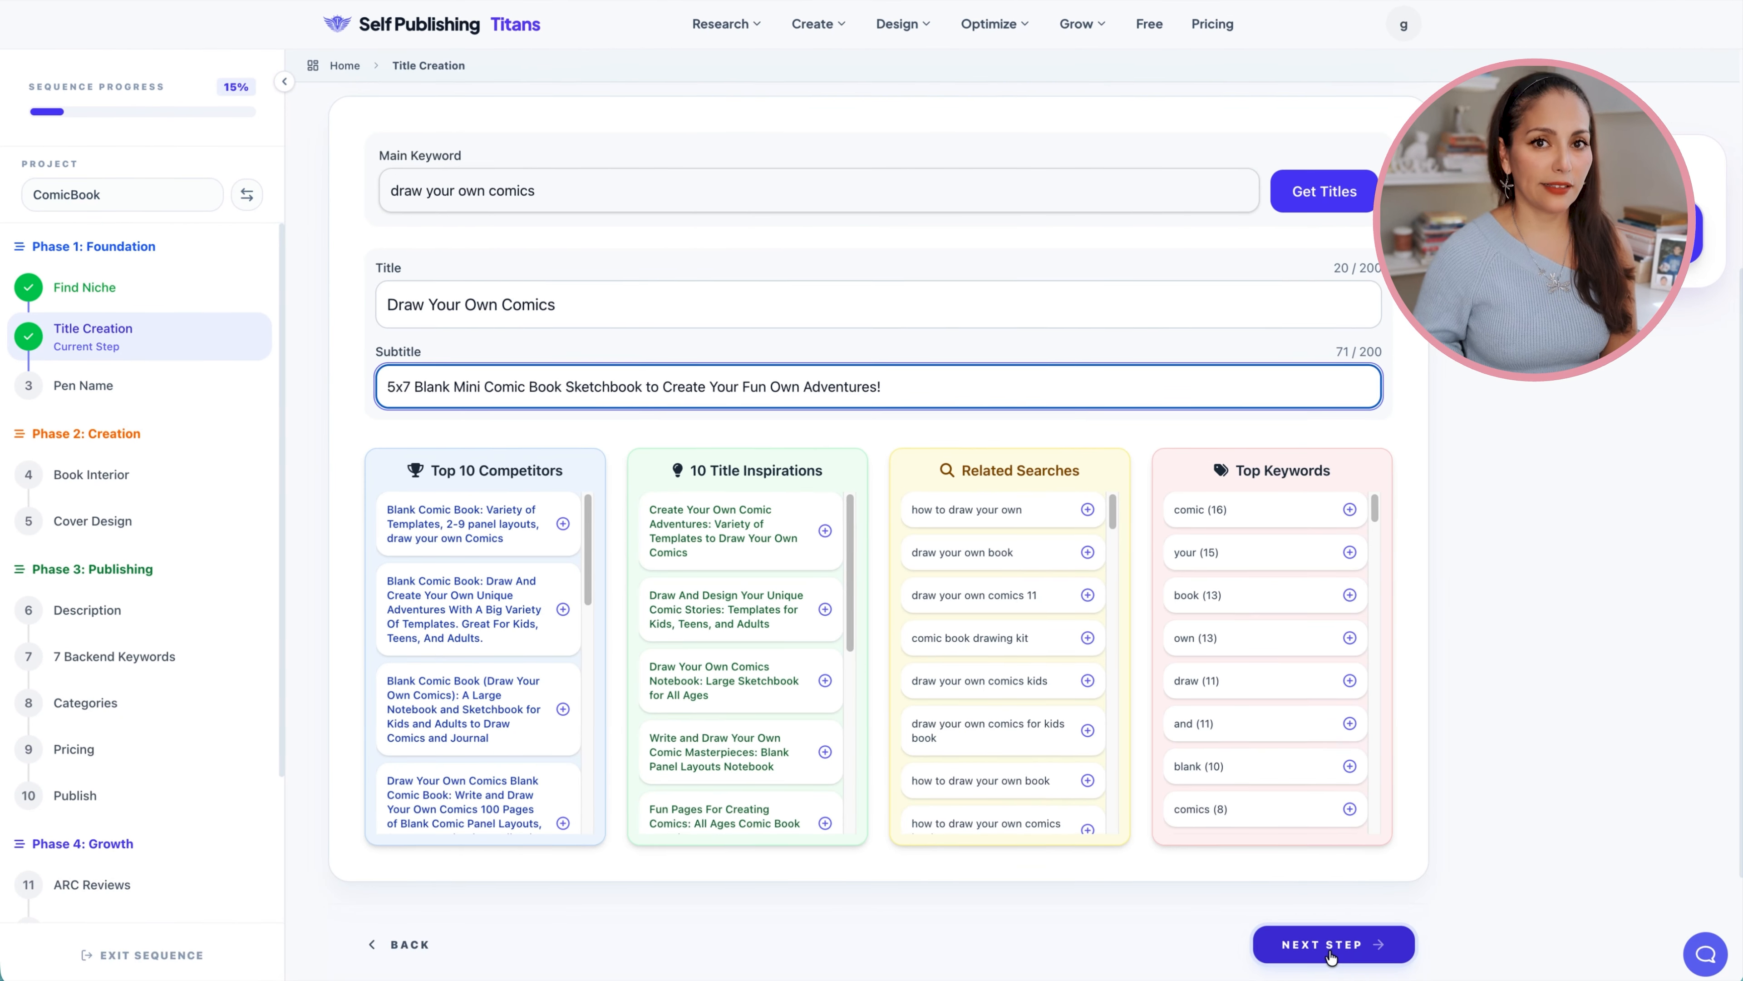
pyautogui.click(1332, 958)
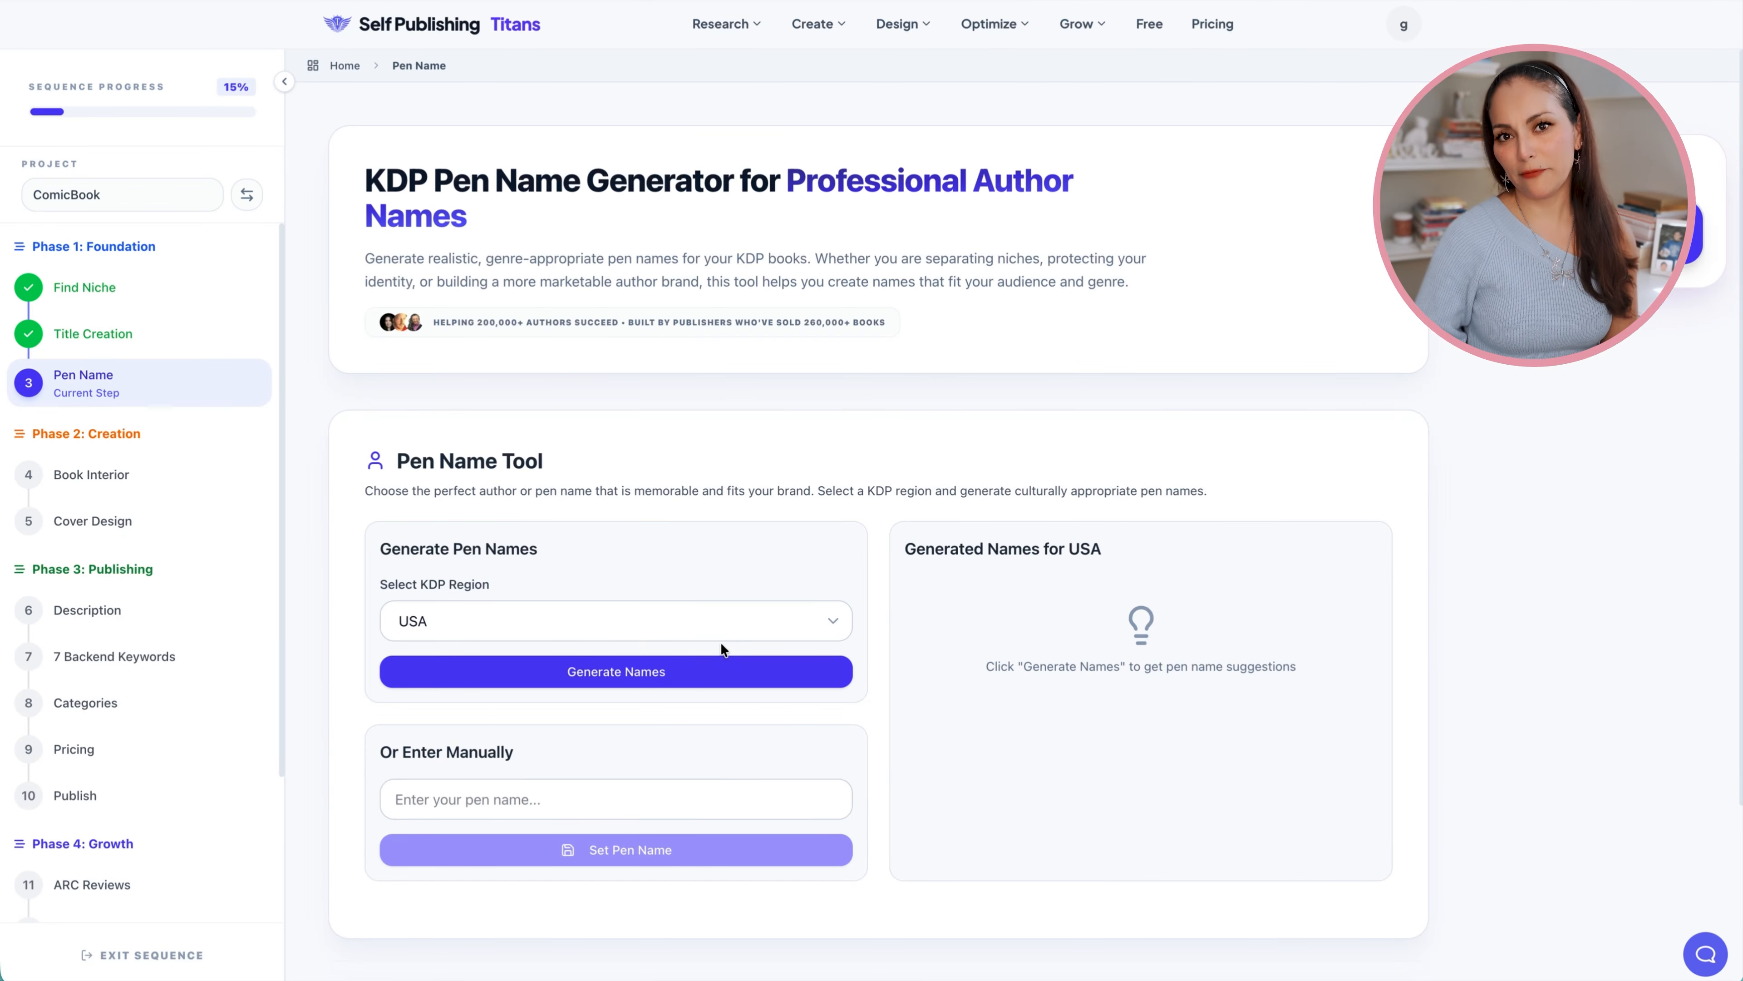
# Generate three batches of pen name suggestions for the USA region.
pyautogui.click(701, 621)
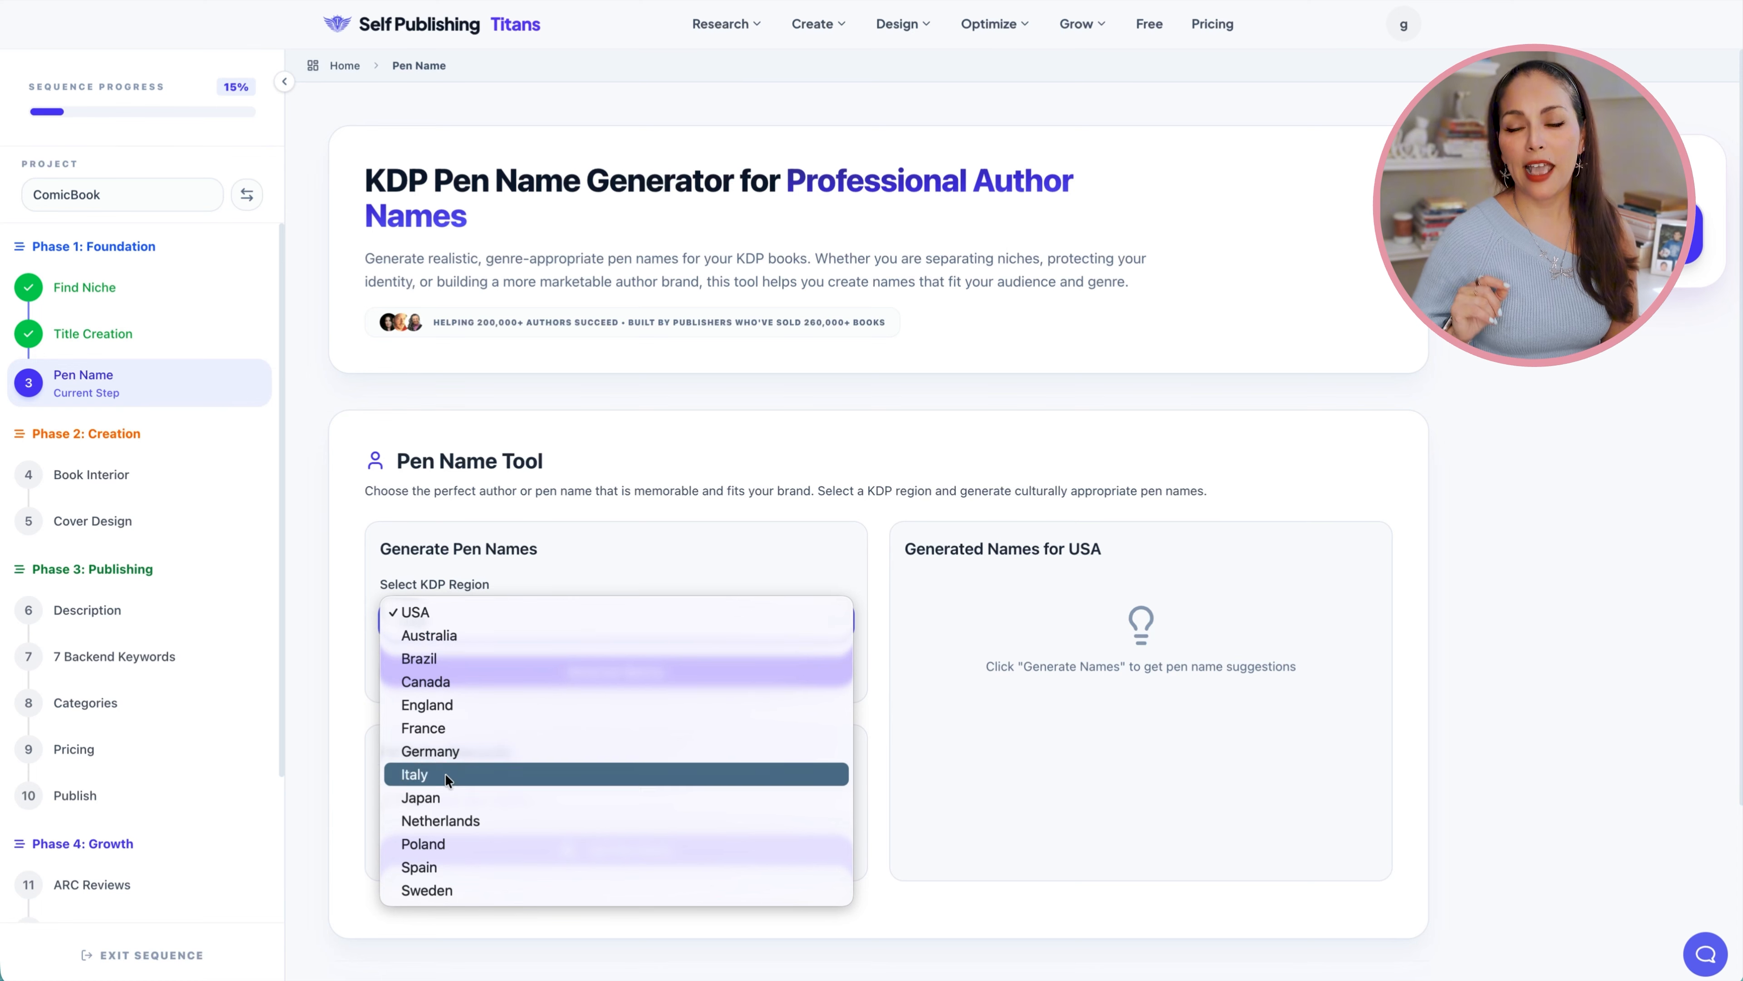
pyautogui.click(517, 620)
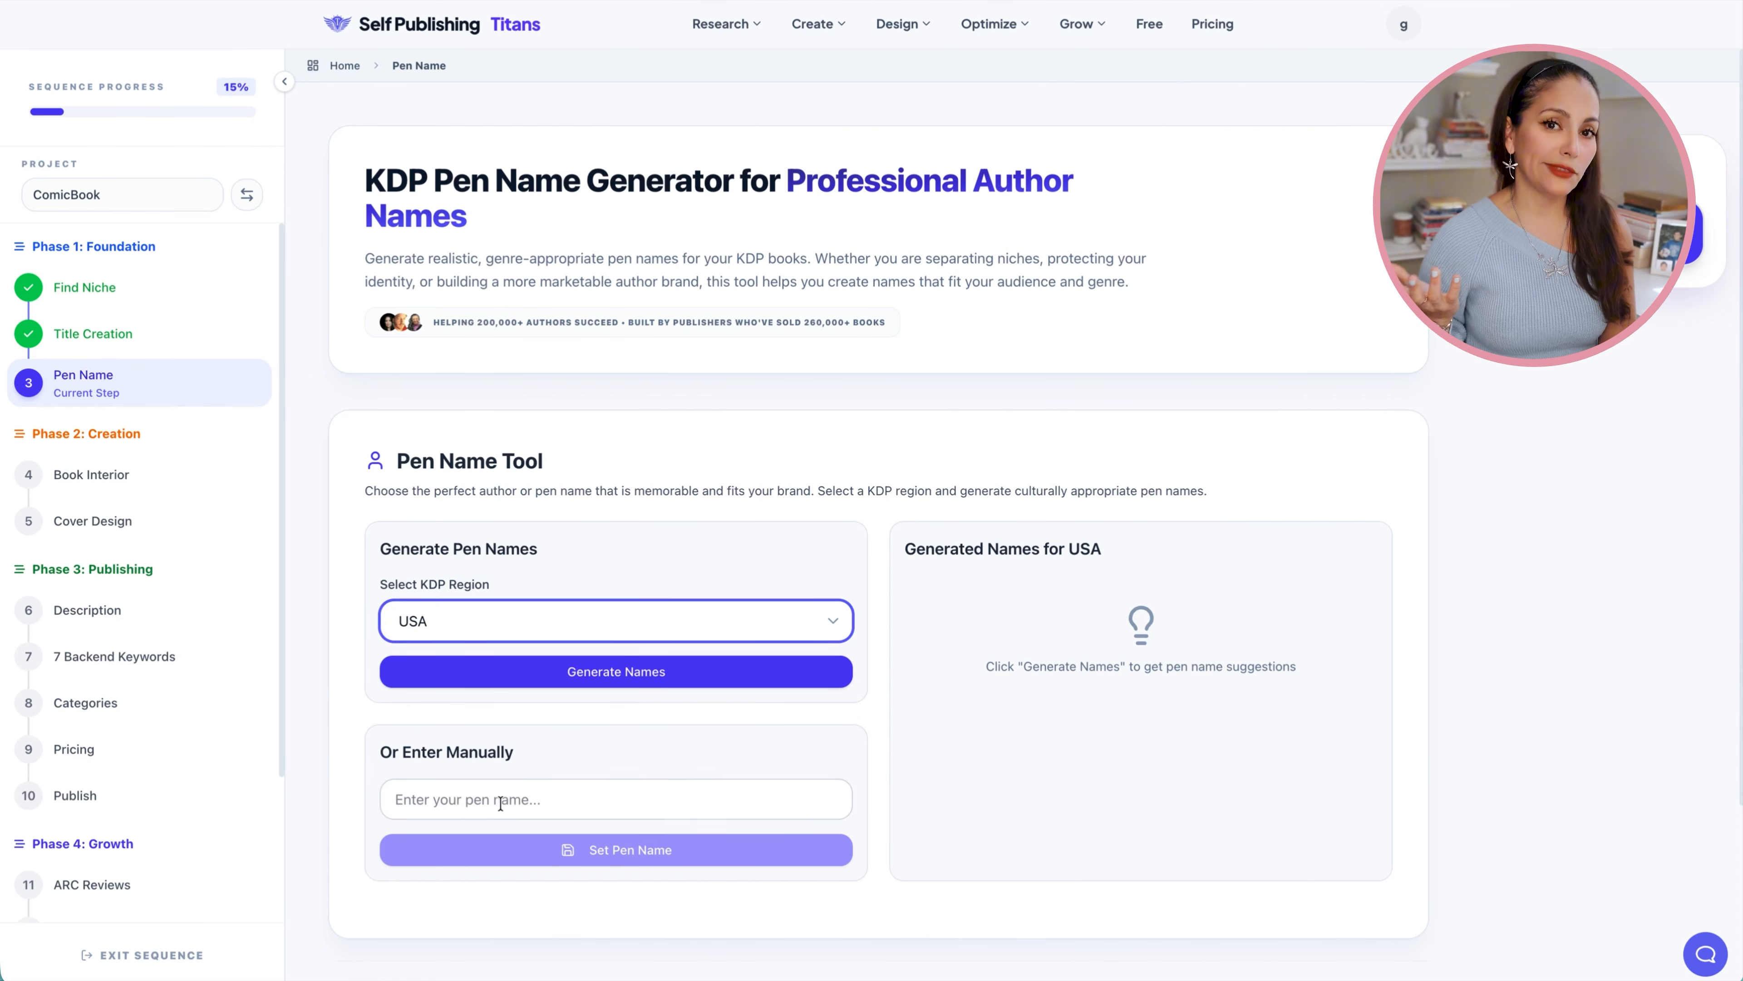
pyautogui.click(420, 797)
pyautogui.click(616, 673)
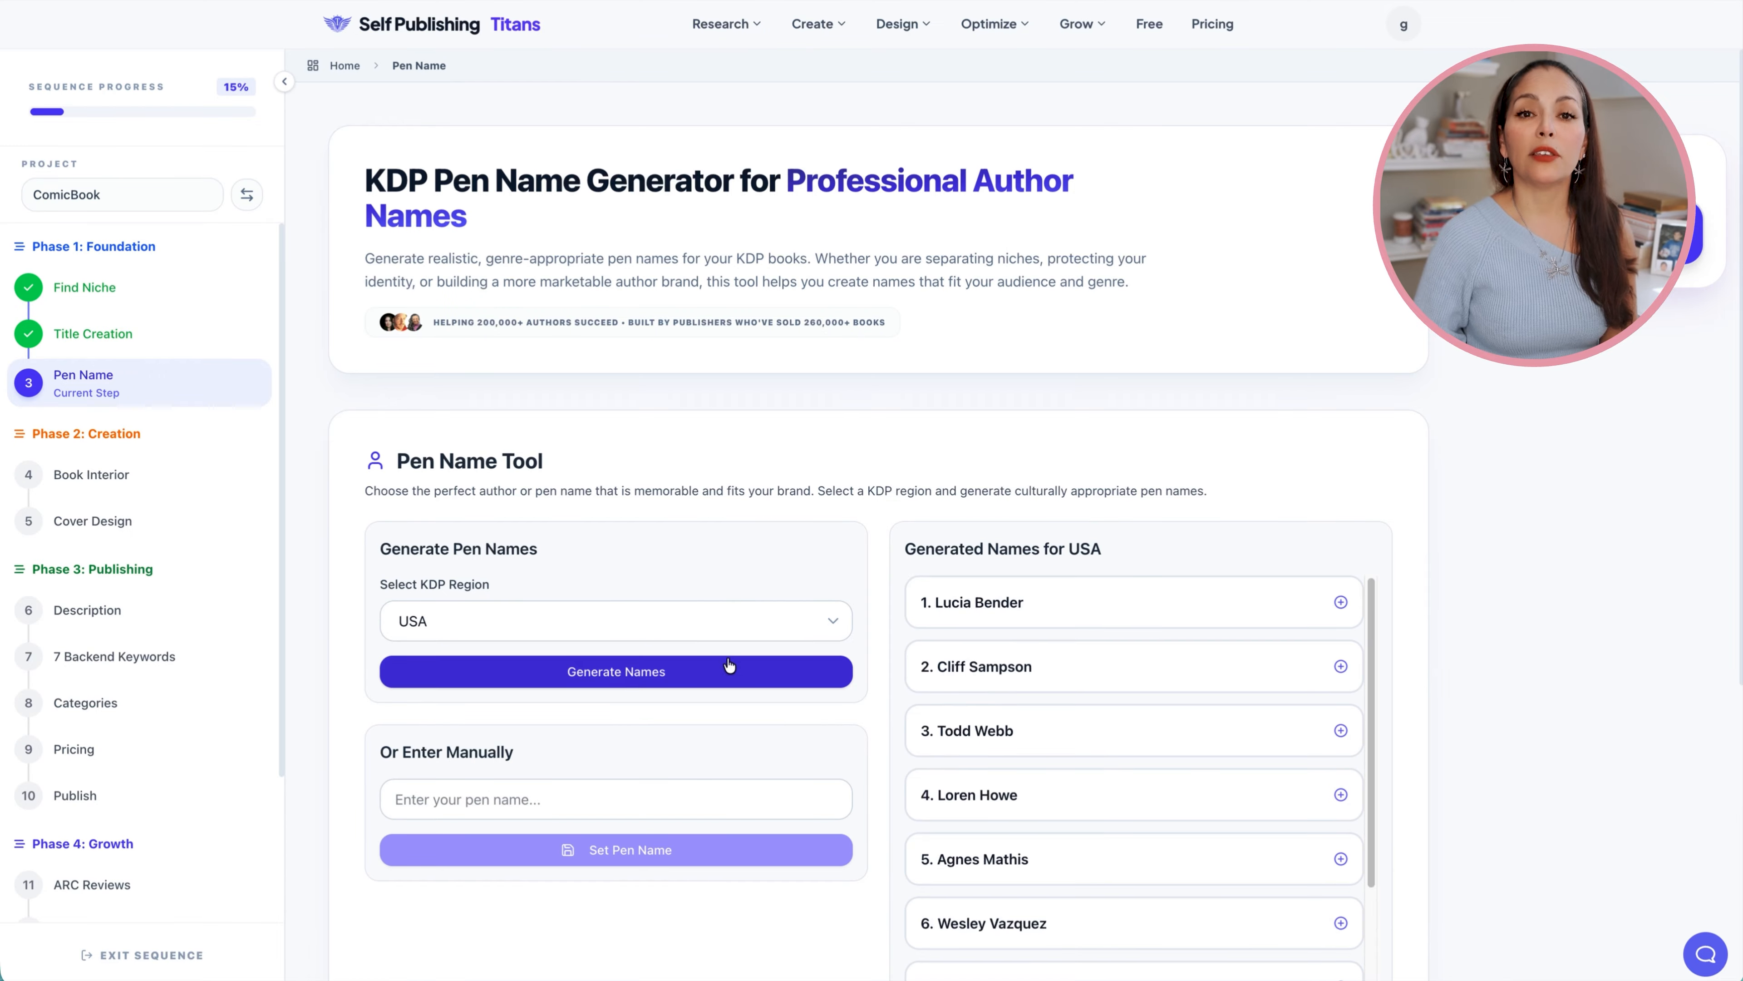
pyautogui.scroll(-3, 1364, 796)
pyautogui.click(616, 673)
pyautogui.scroll(3, 1366, 687)
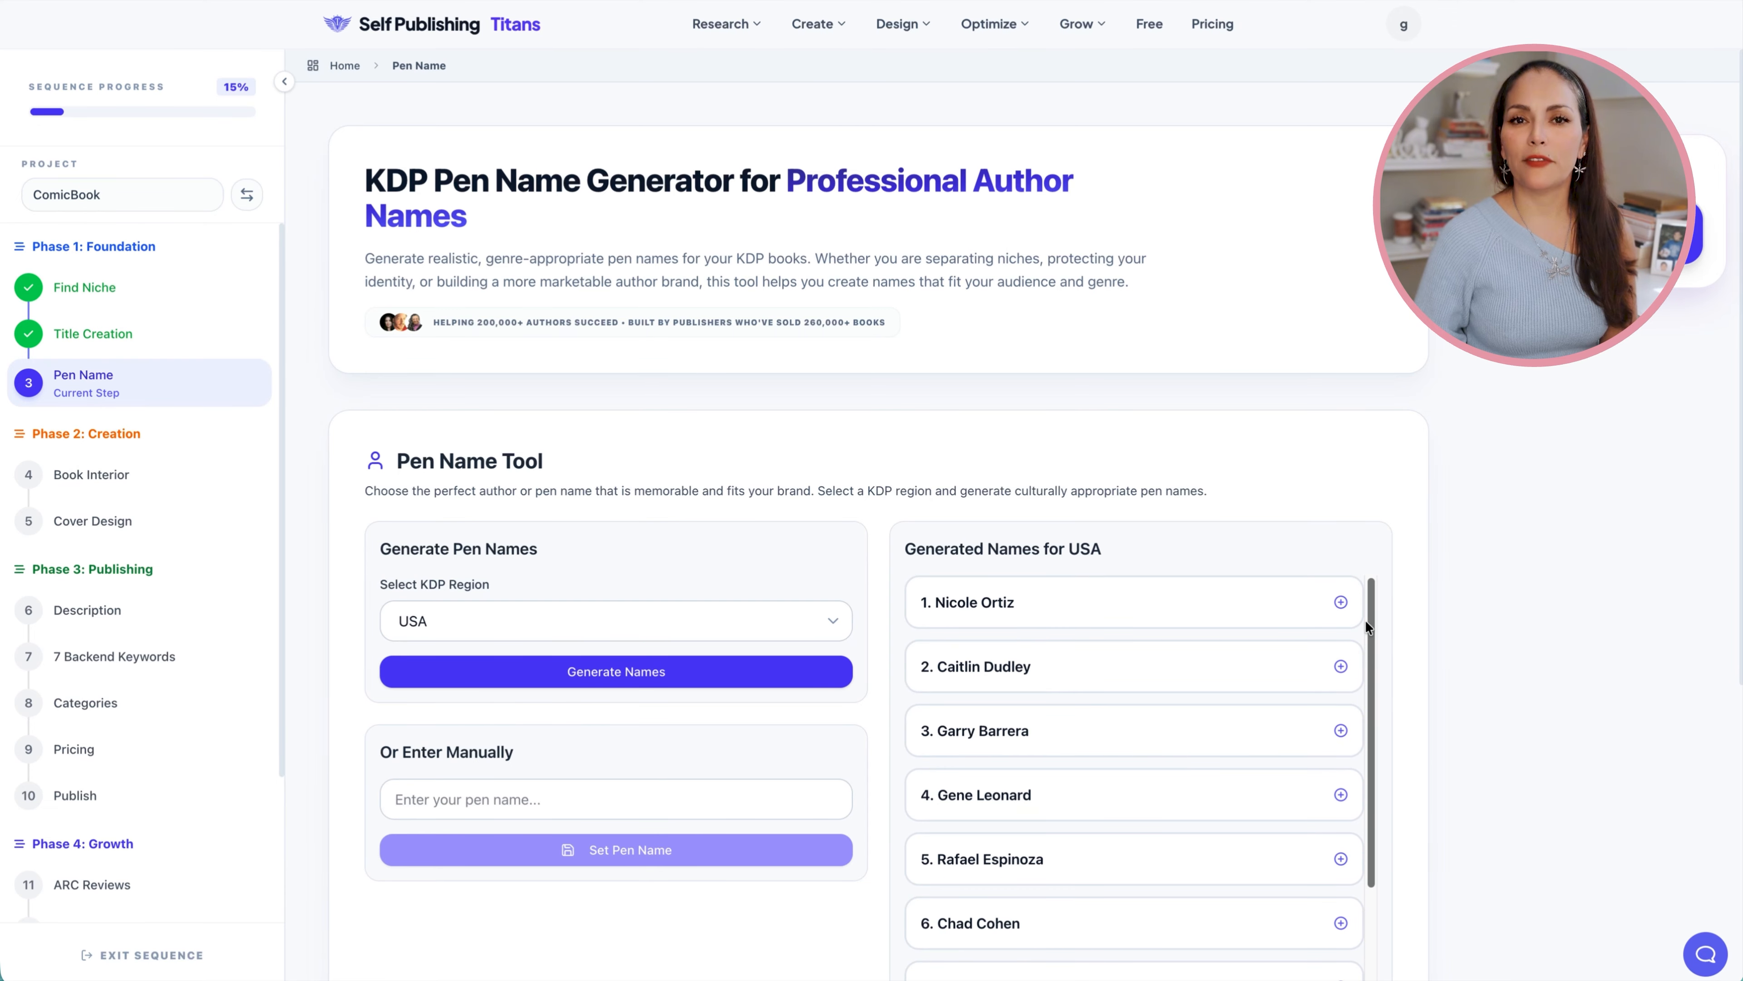
pyautogui.click(583, 671)
pyautogui.scroll(-3, 1373, 642)
# Save the seventh suggested name as the pen name and continue to the Book Interior step.
pyautogui.click(1340, 801)
pyautogui.click(611, 849)
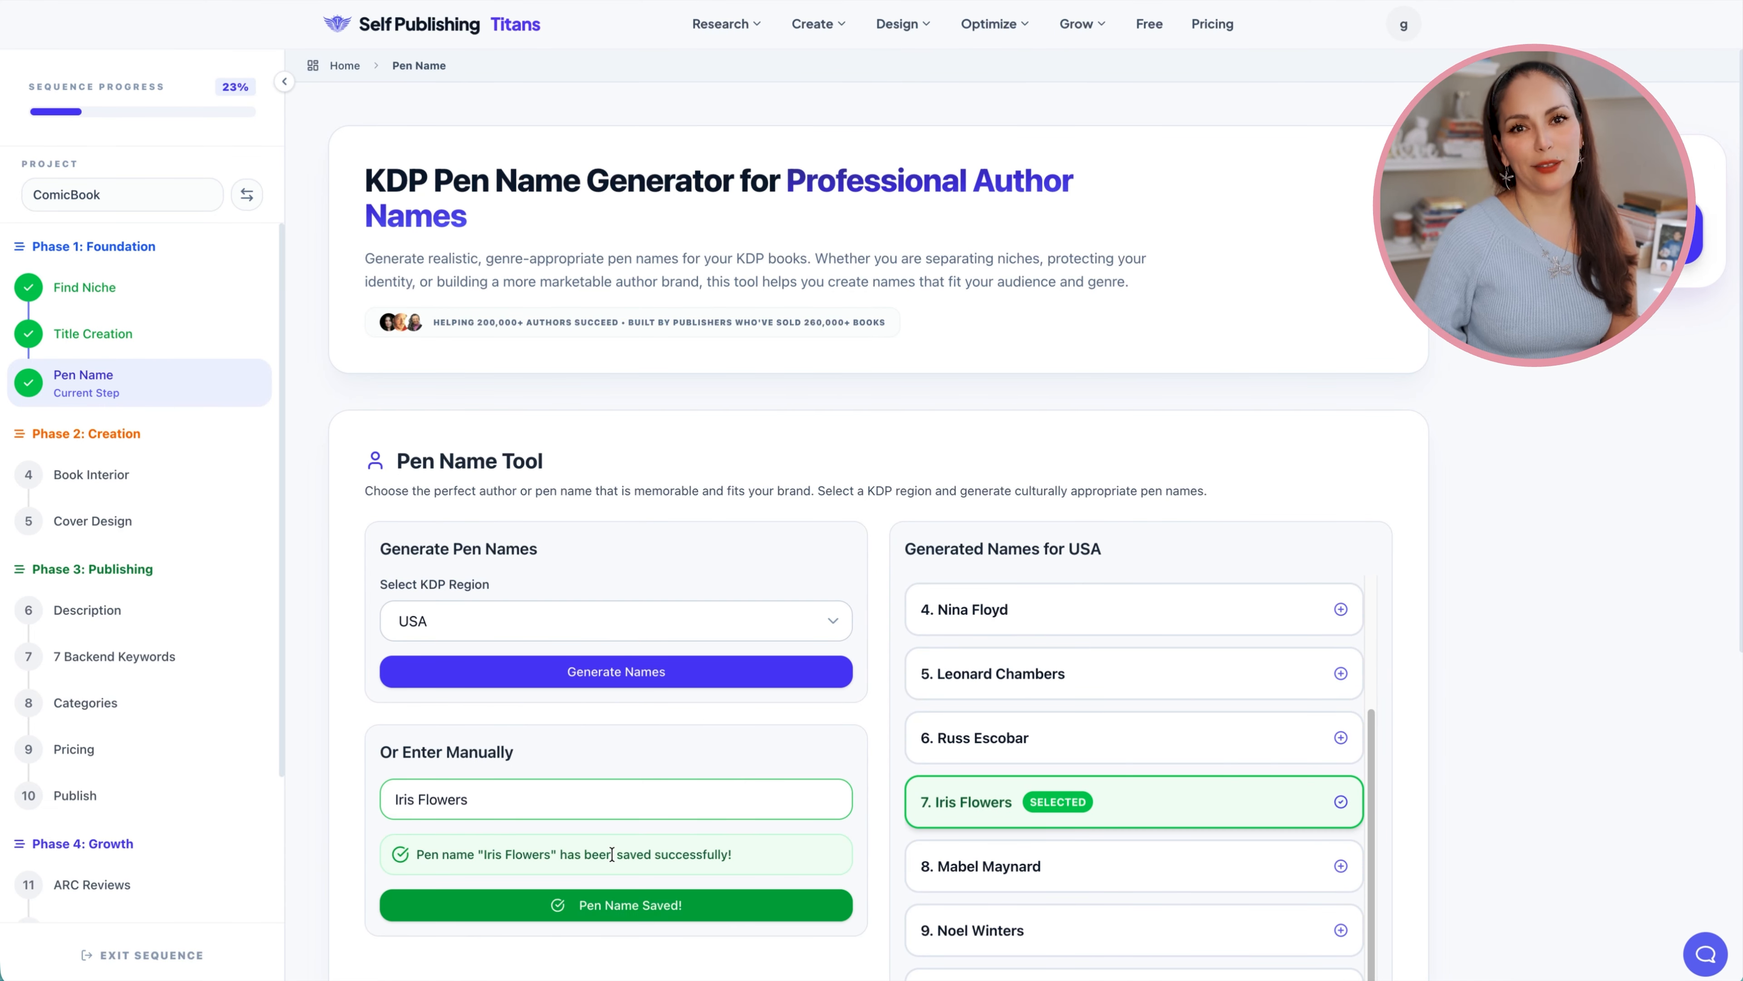
pyautogui.scroll(-5, 1525, 594)
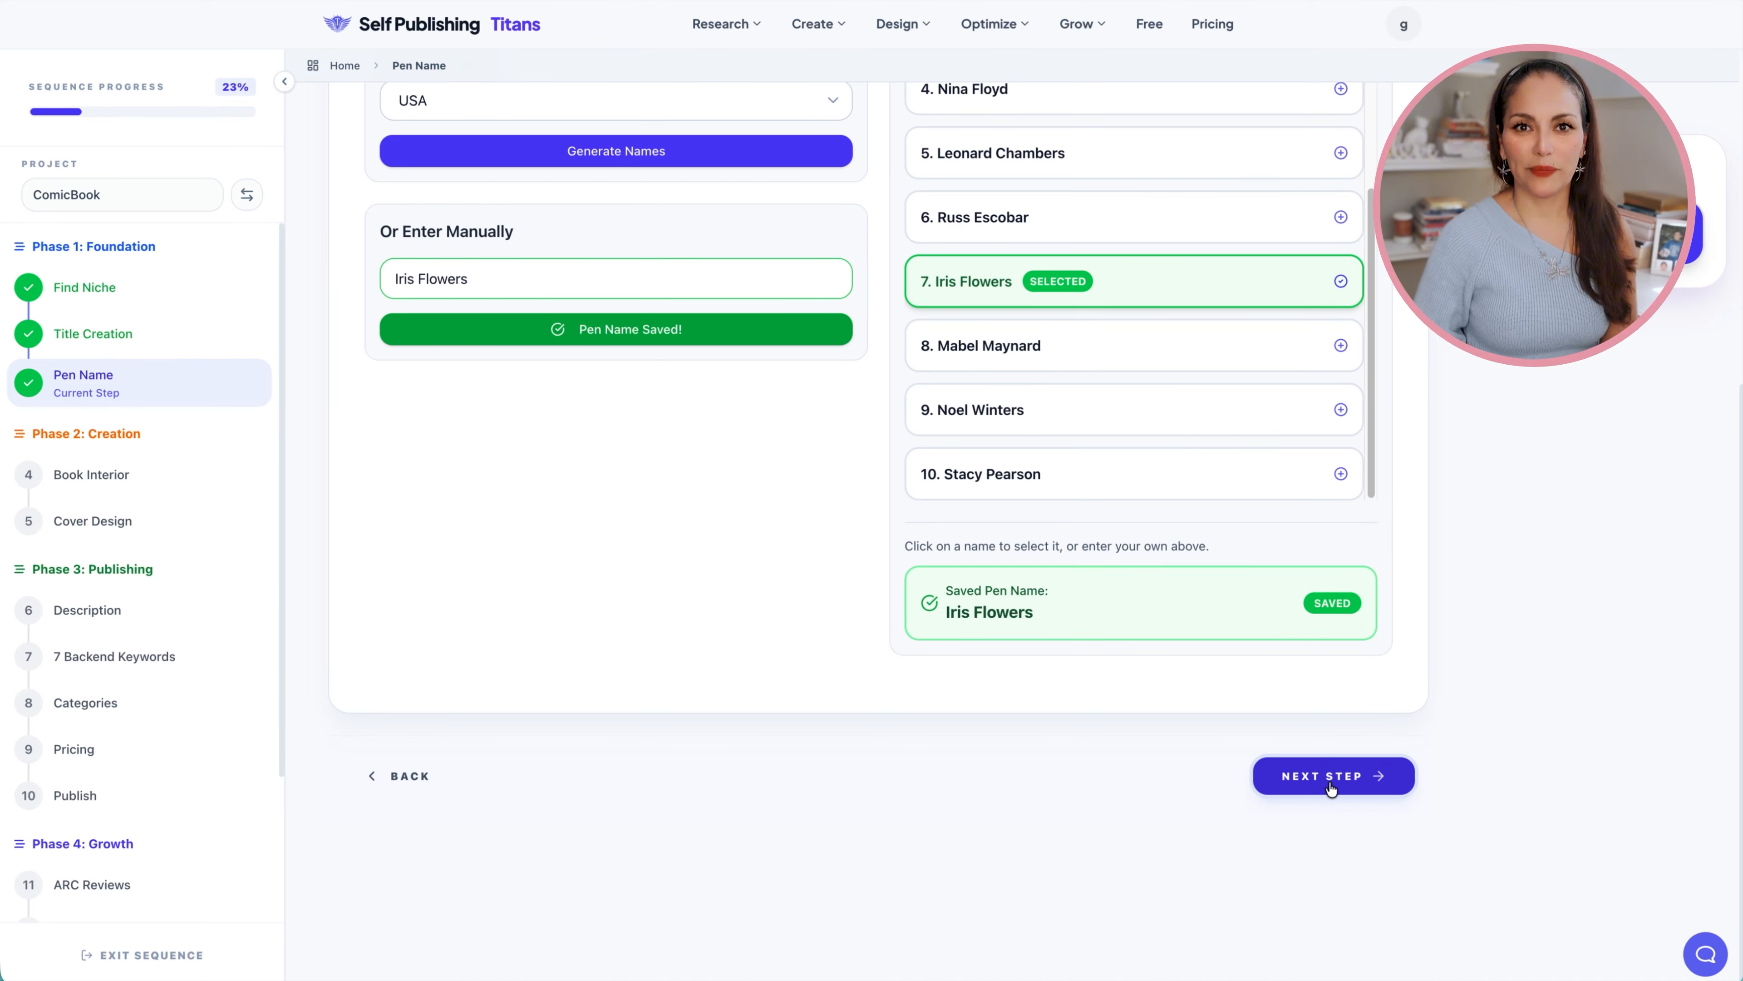
pyautogui.click(1331, 783)
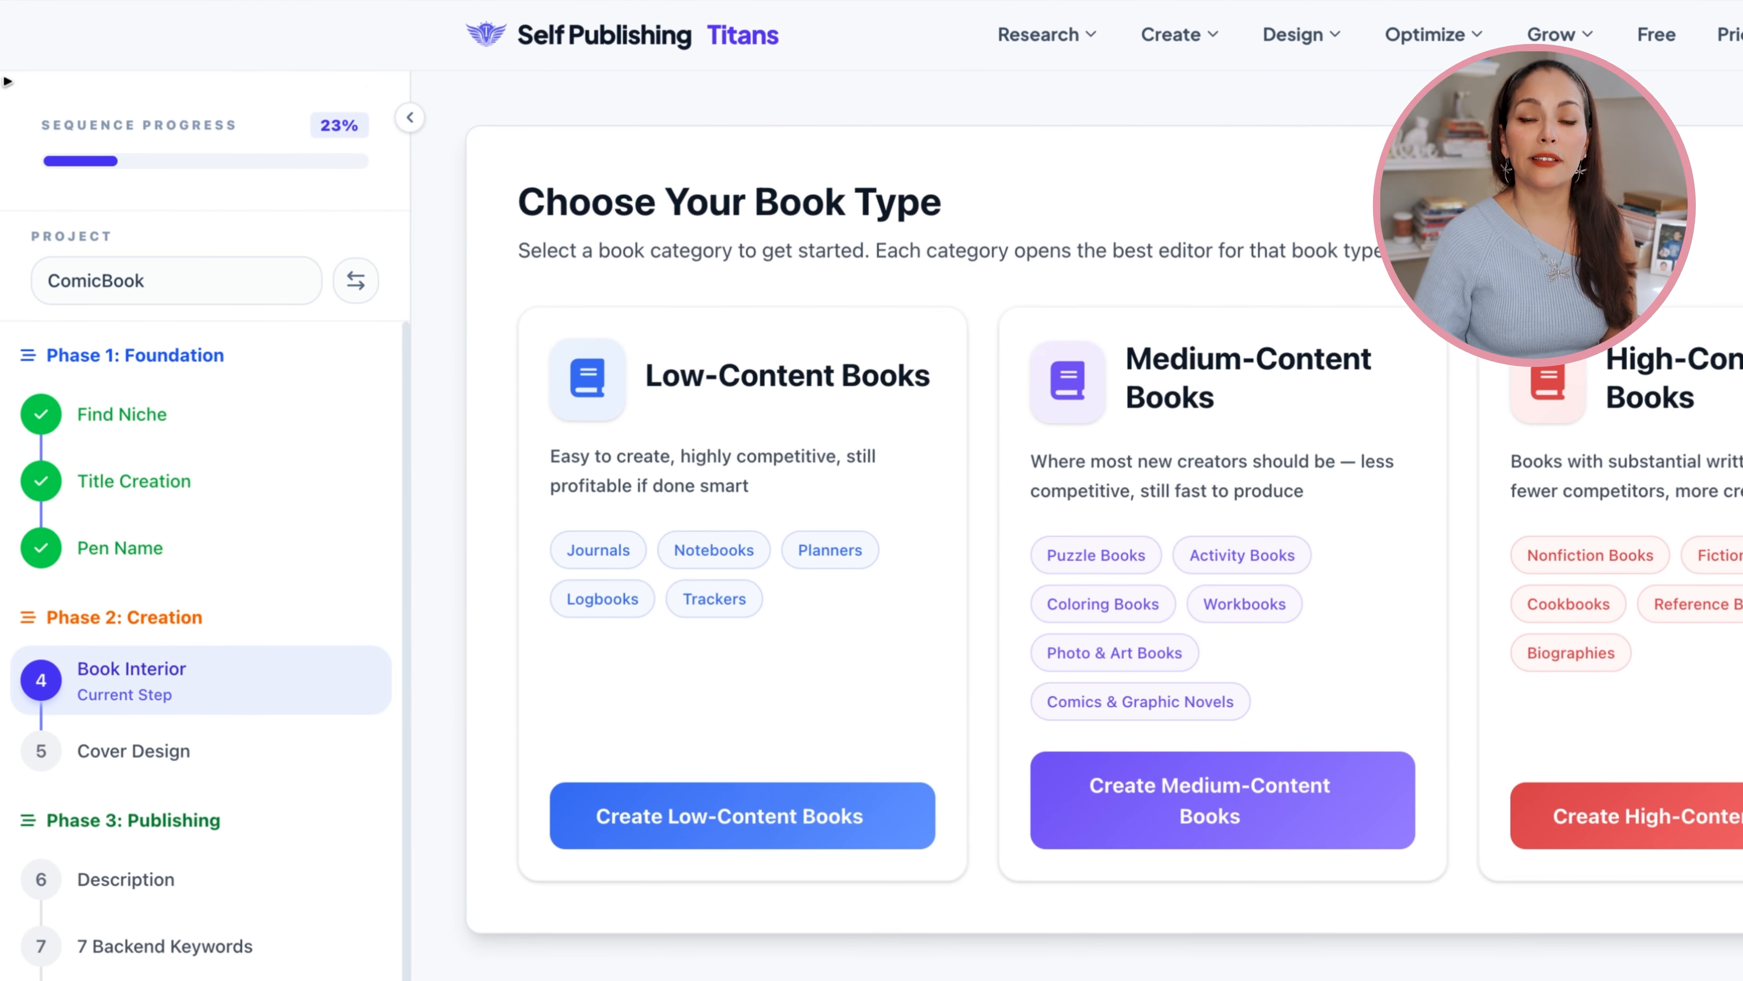
# Create the interior project as a paperback with a 6" × 9" trim size and 110 pages.
pyautogui.moveTo(28, 88); pyautogui.dragTo(405, 120)
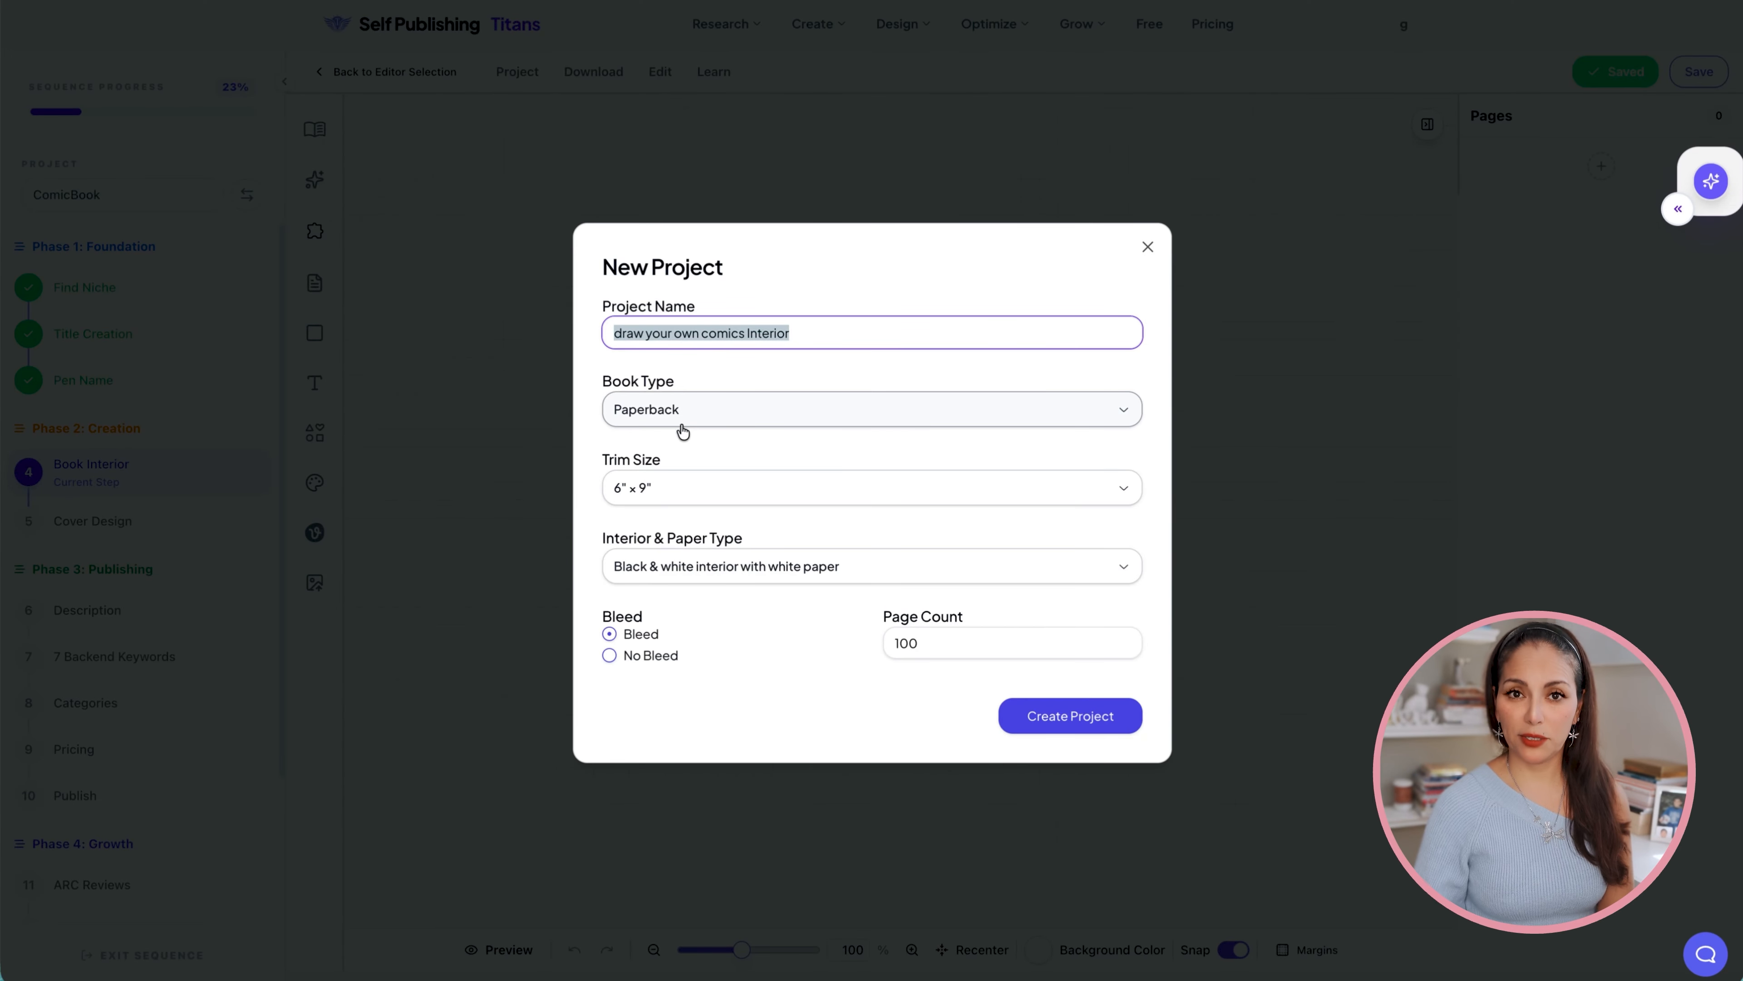
pyautogui.click(683, 432)
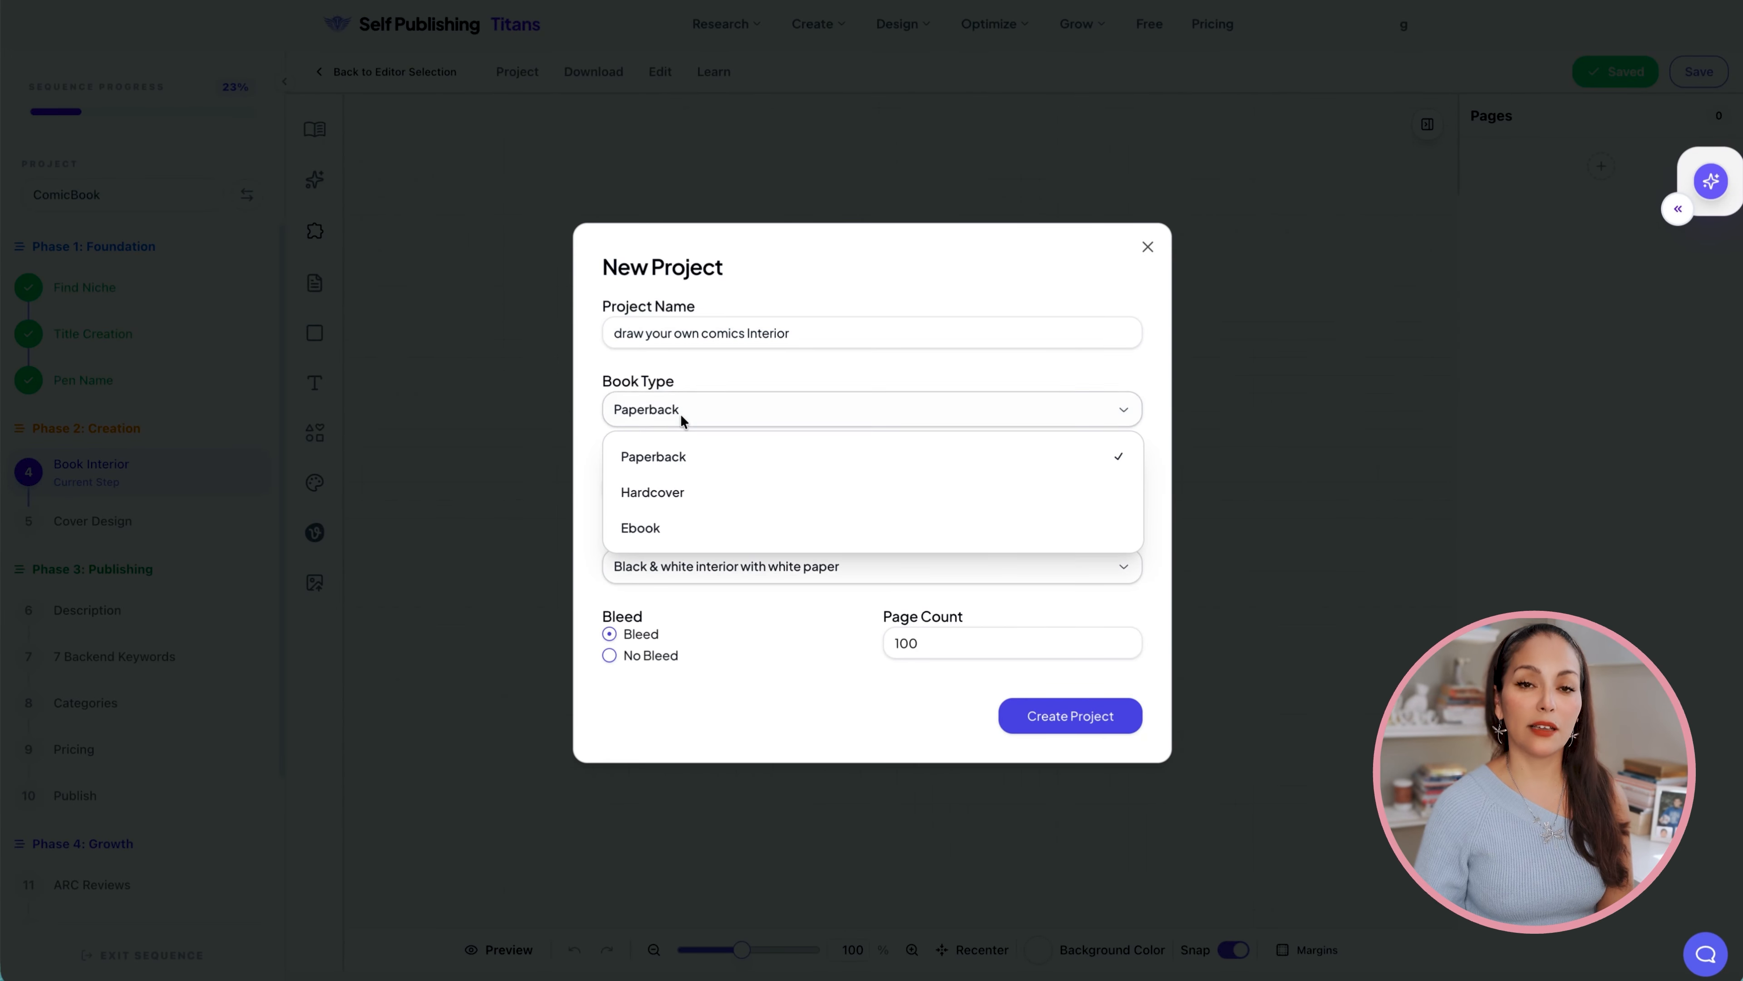
pyautogui.click(663, 458)
pyautogui.click(676, 488)
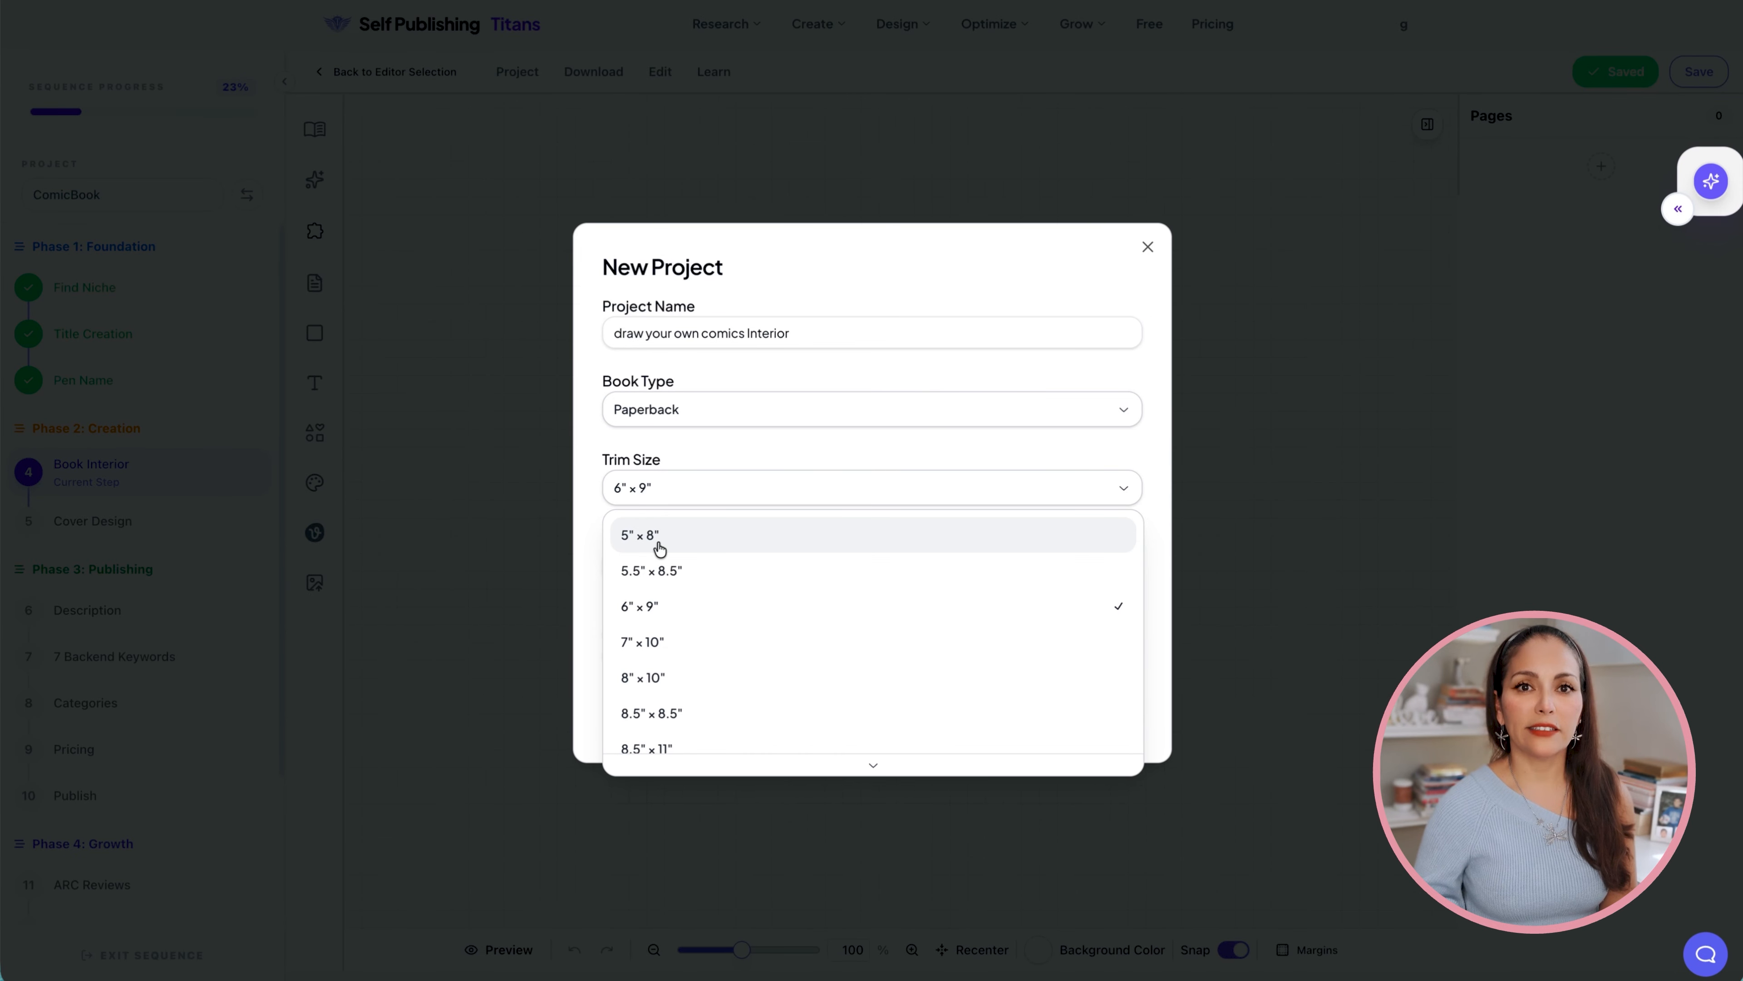
pyautogui.click(652, 608)
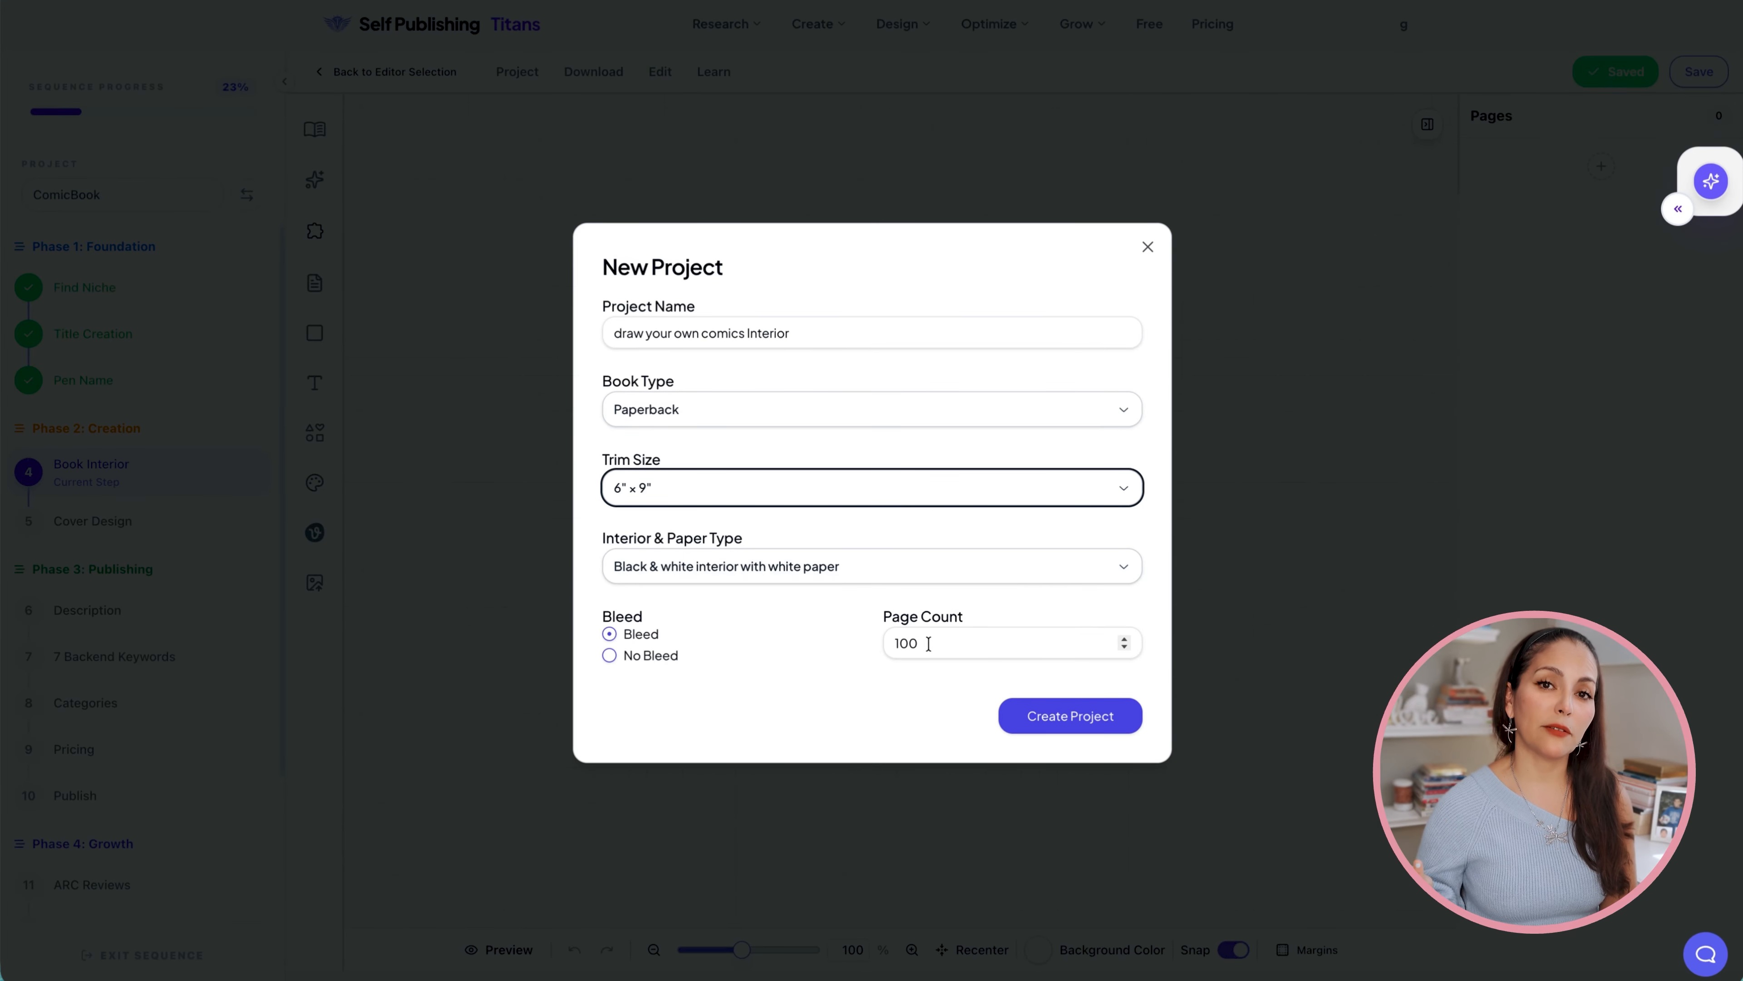
pyautogui.moveTo(935, 642); pyautogui.dragTo(892, 641)
pyautogui.write('1')
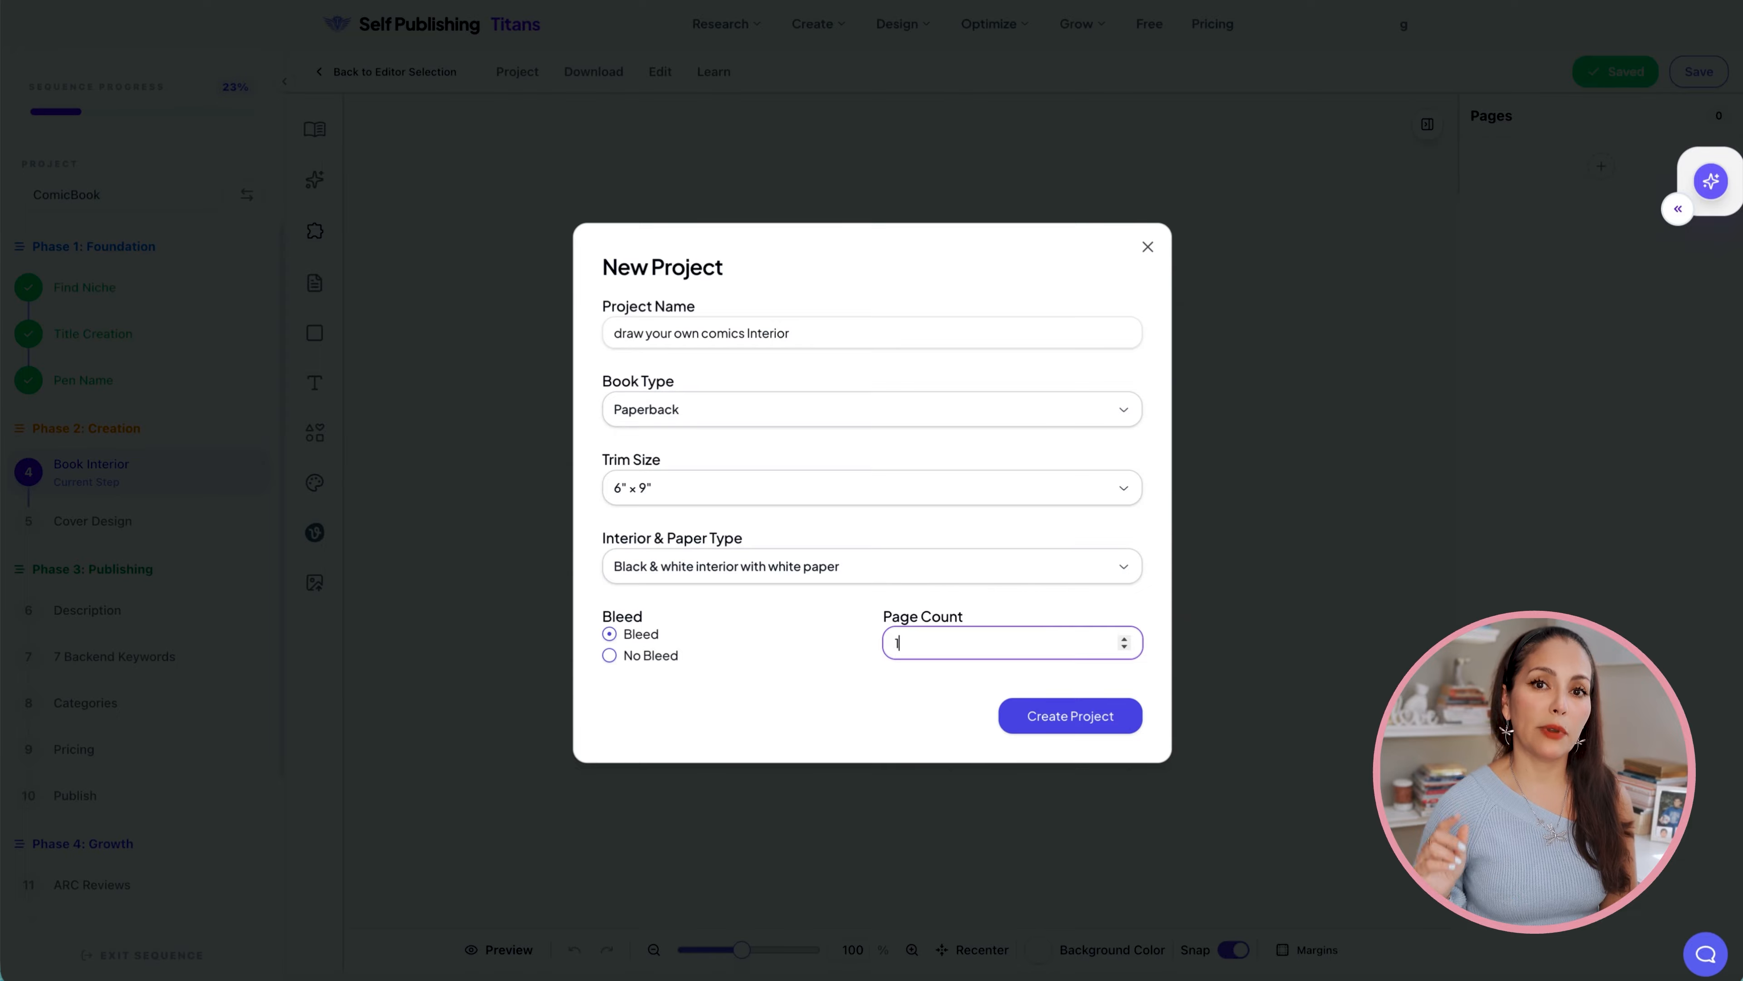
pyautogui.write('10')
pyautogui.click(1096, 711)
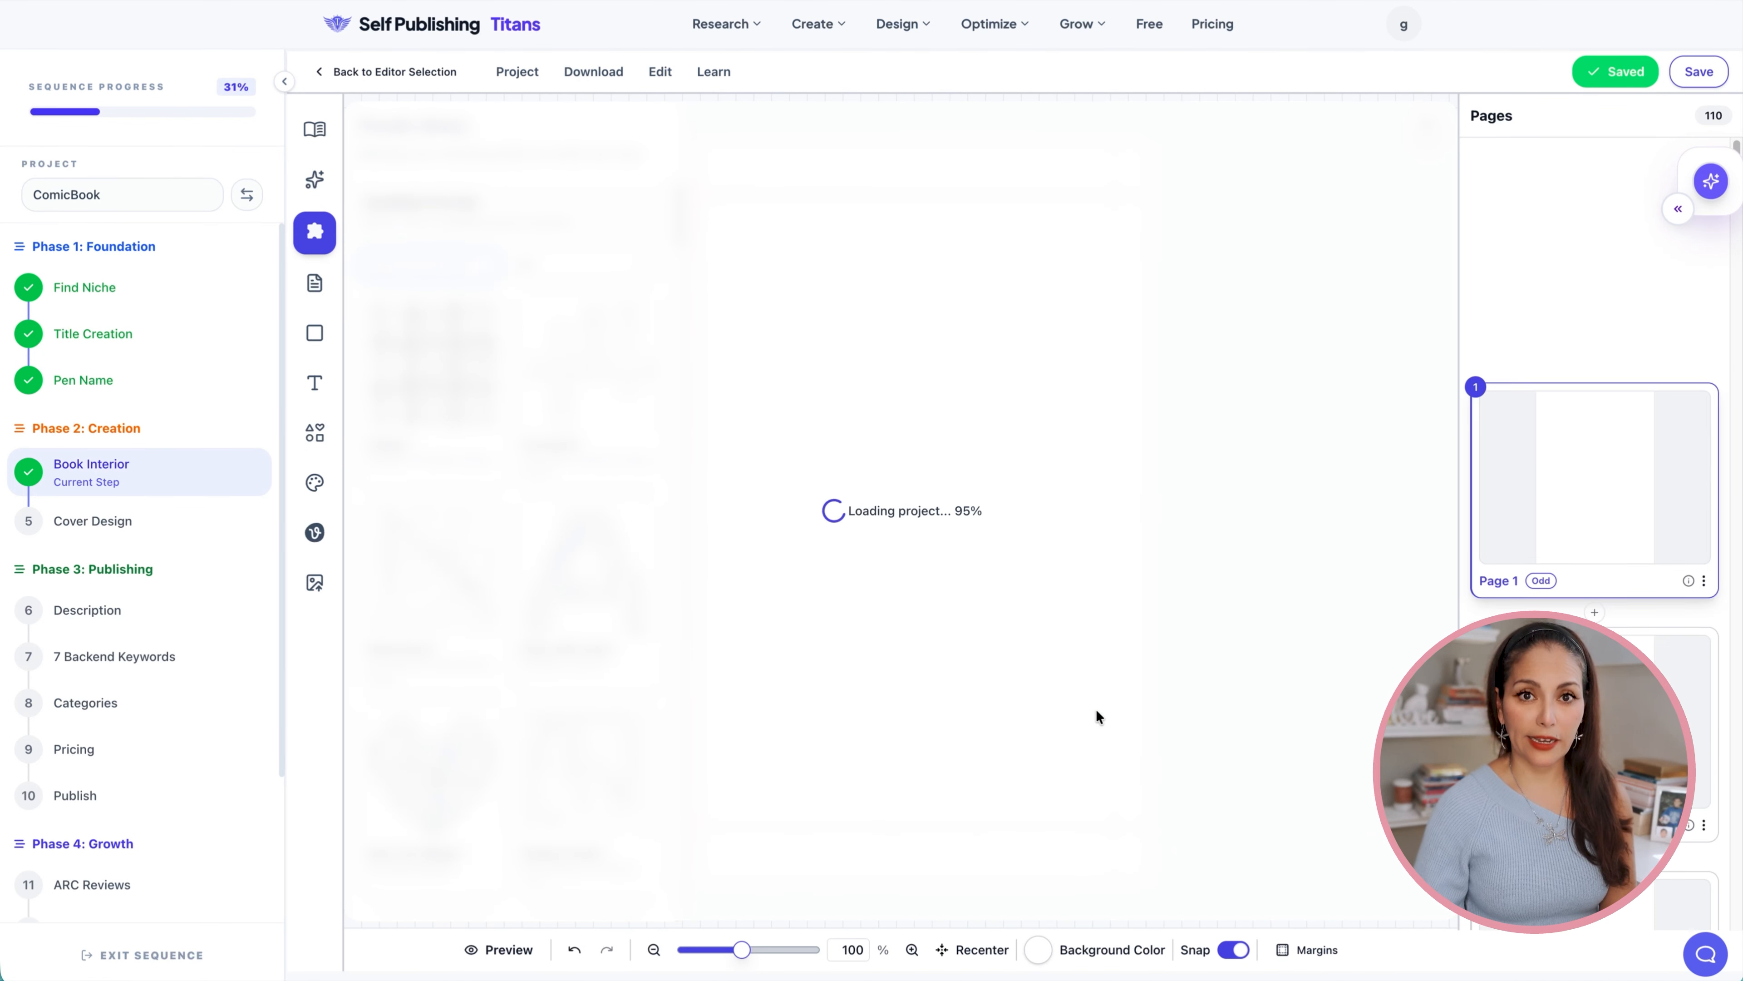
# Look through the cover graphics, the AI image generator with its history, and the puzzle library.
pyautogui.click(316, 130)
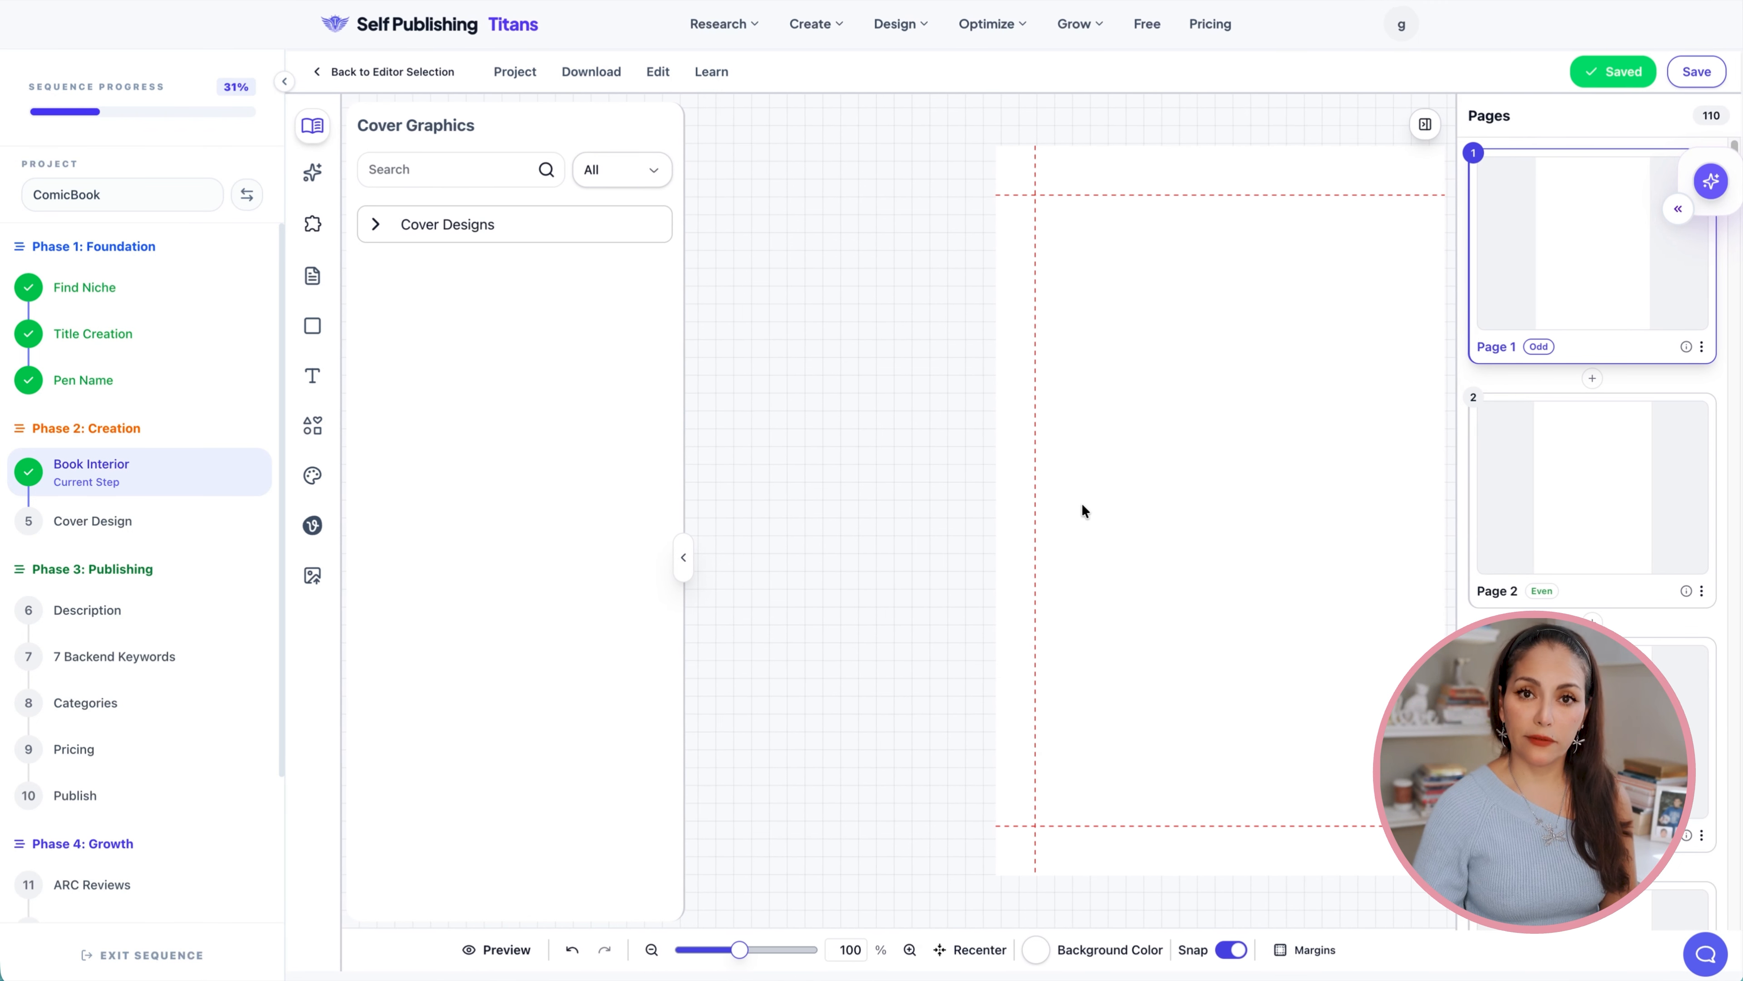
pyautogui.click(313, 177)
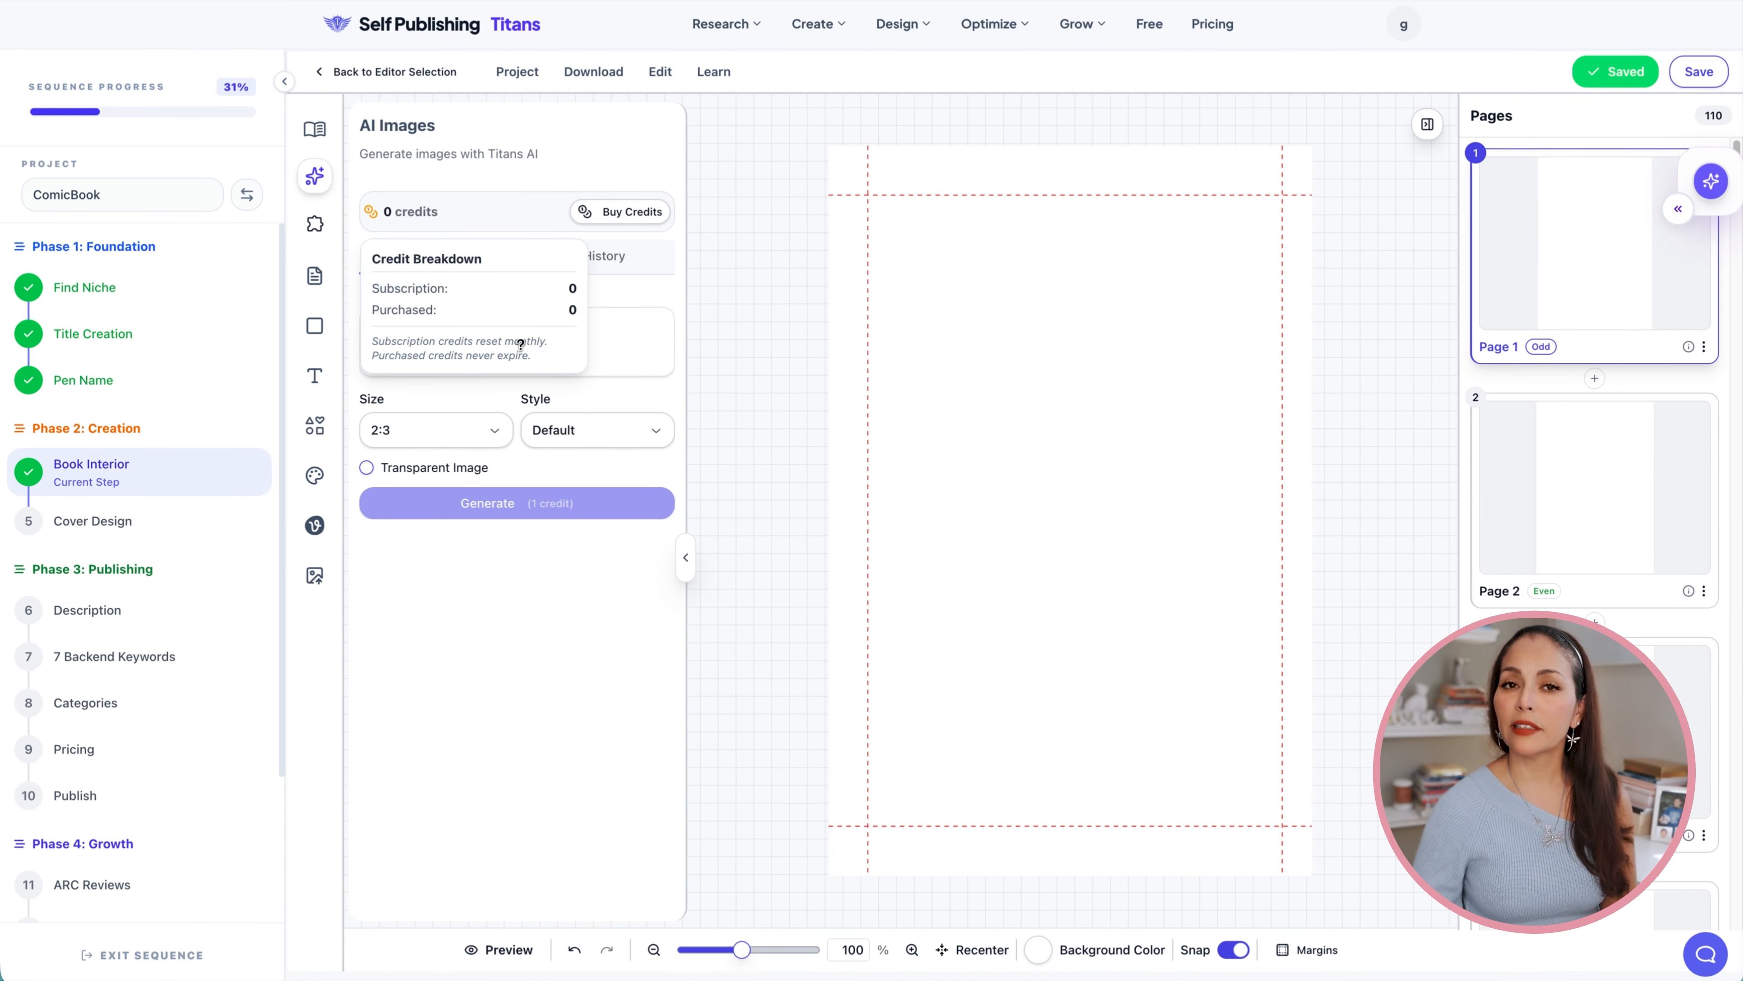
pyautogui.click(613, 264)
pyautogui.click(440, 266)
pyautogui.click(317, 228)
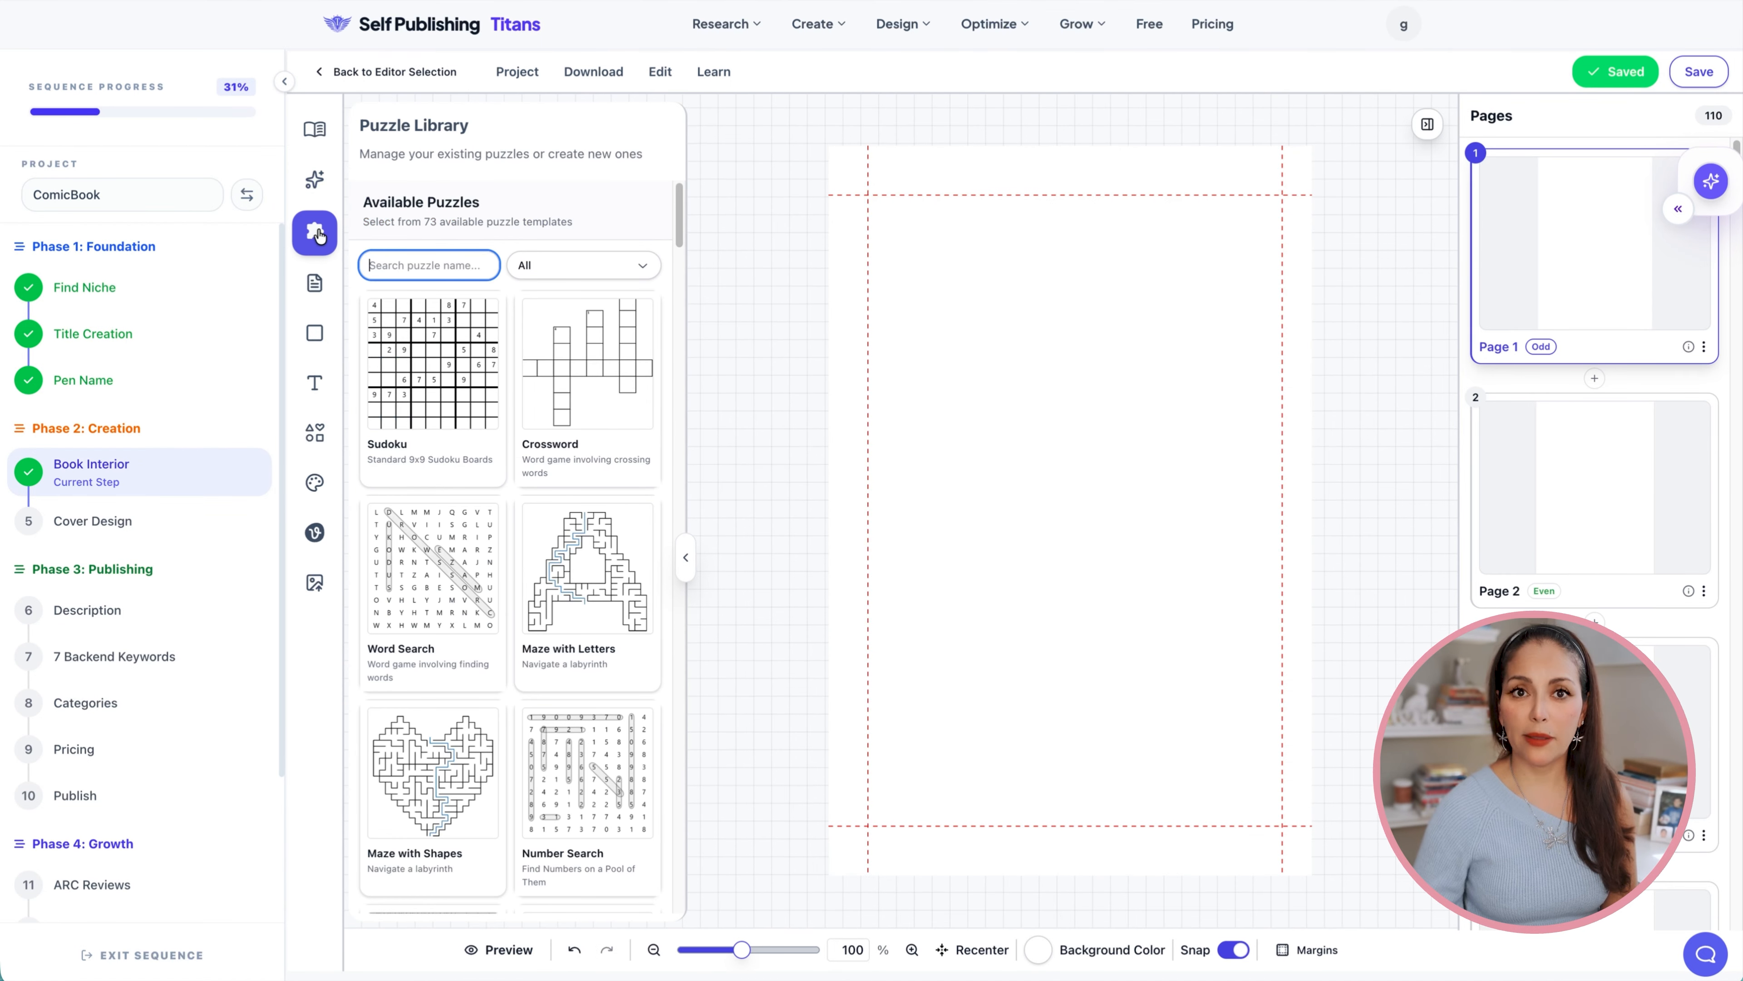
pyautogui.moveTo(678, 220); pyautogui.dragTo(674, 845)
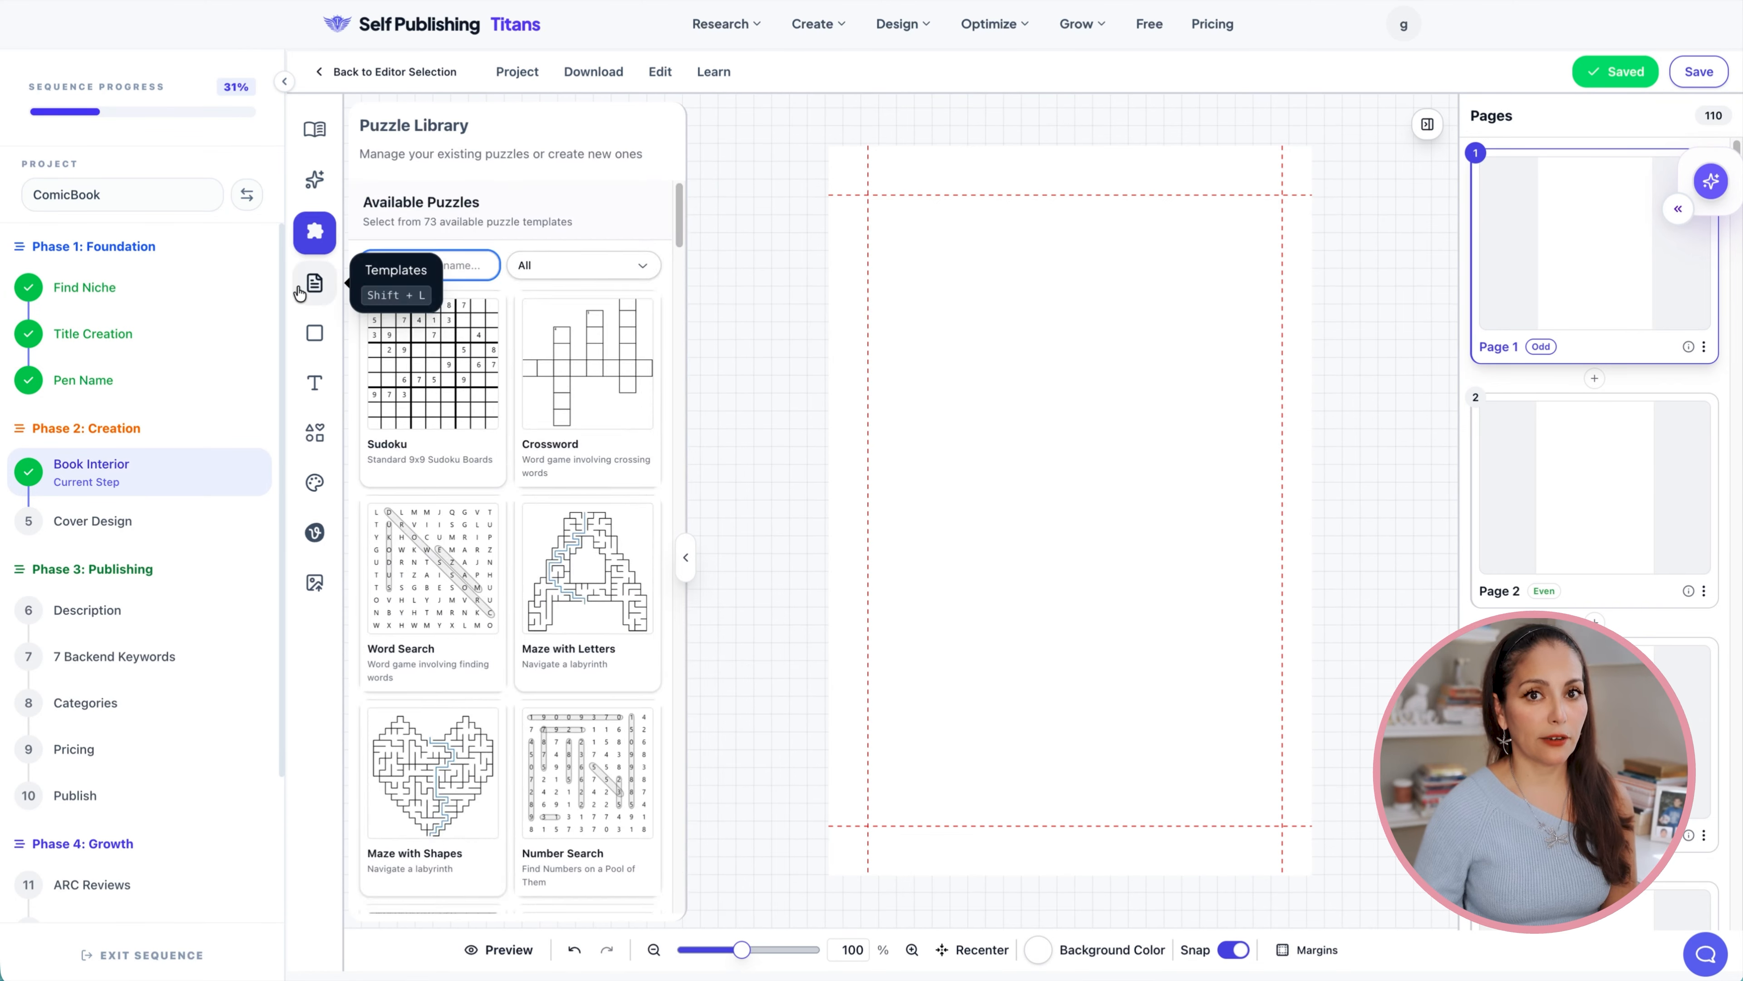
# Browse the page templates in the Journal, Graph, Dot Grid, Mixed, Music, Planning and Coloring categories.
pyautogui.click(314, 280)
pyautogui.click(498, 214)
pyautogui.click(565, 219)
pyautogui.click(630, 215)
pyautogui.click(394, 243)
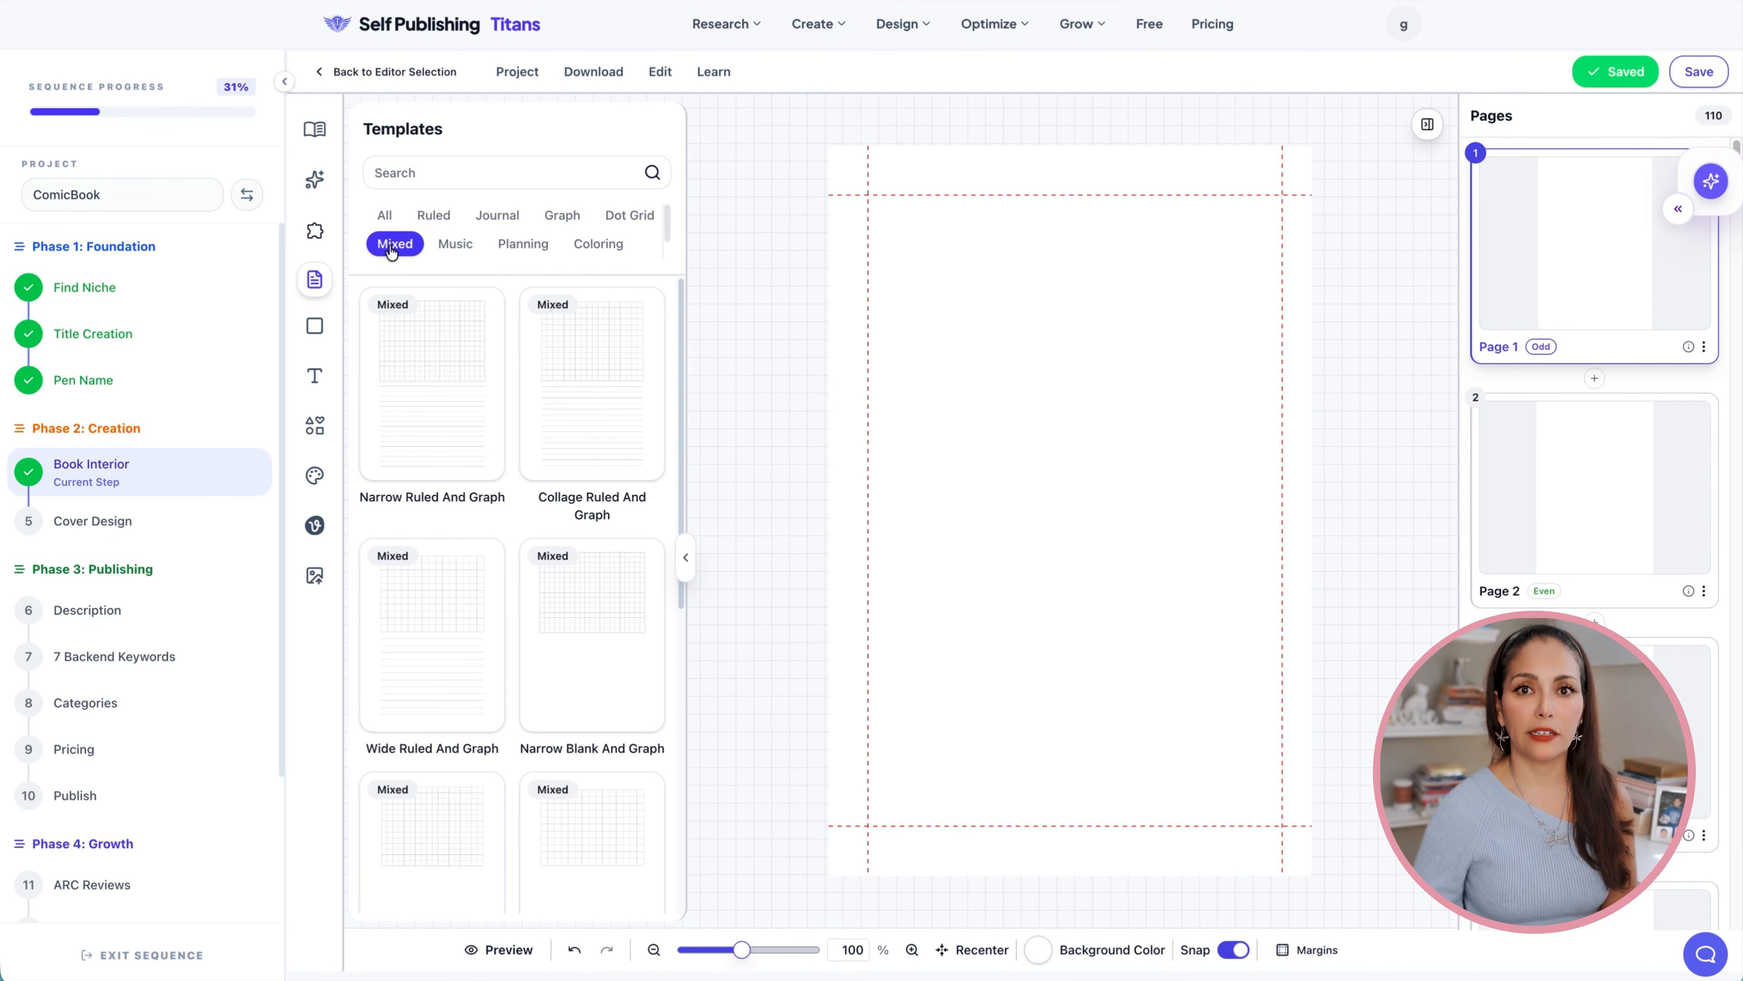
pyautogui.scroll(-5, 474, 412)
pyautogui.scroll(5, 472, 262)
pyautogui.click(455, 244)
pyautogui.click(523, 244)
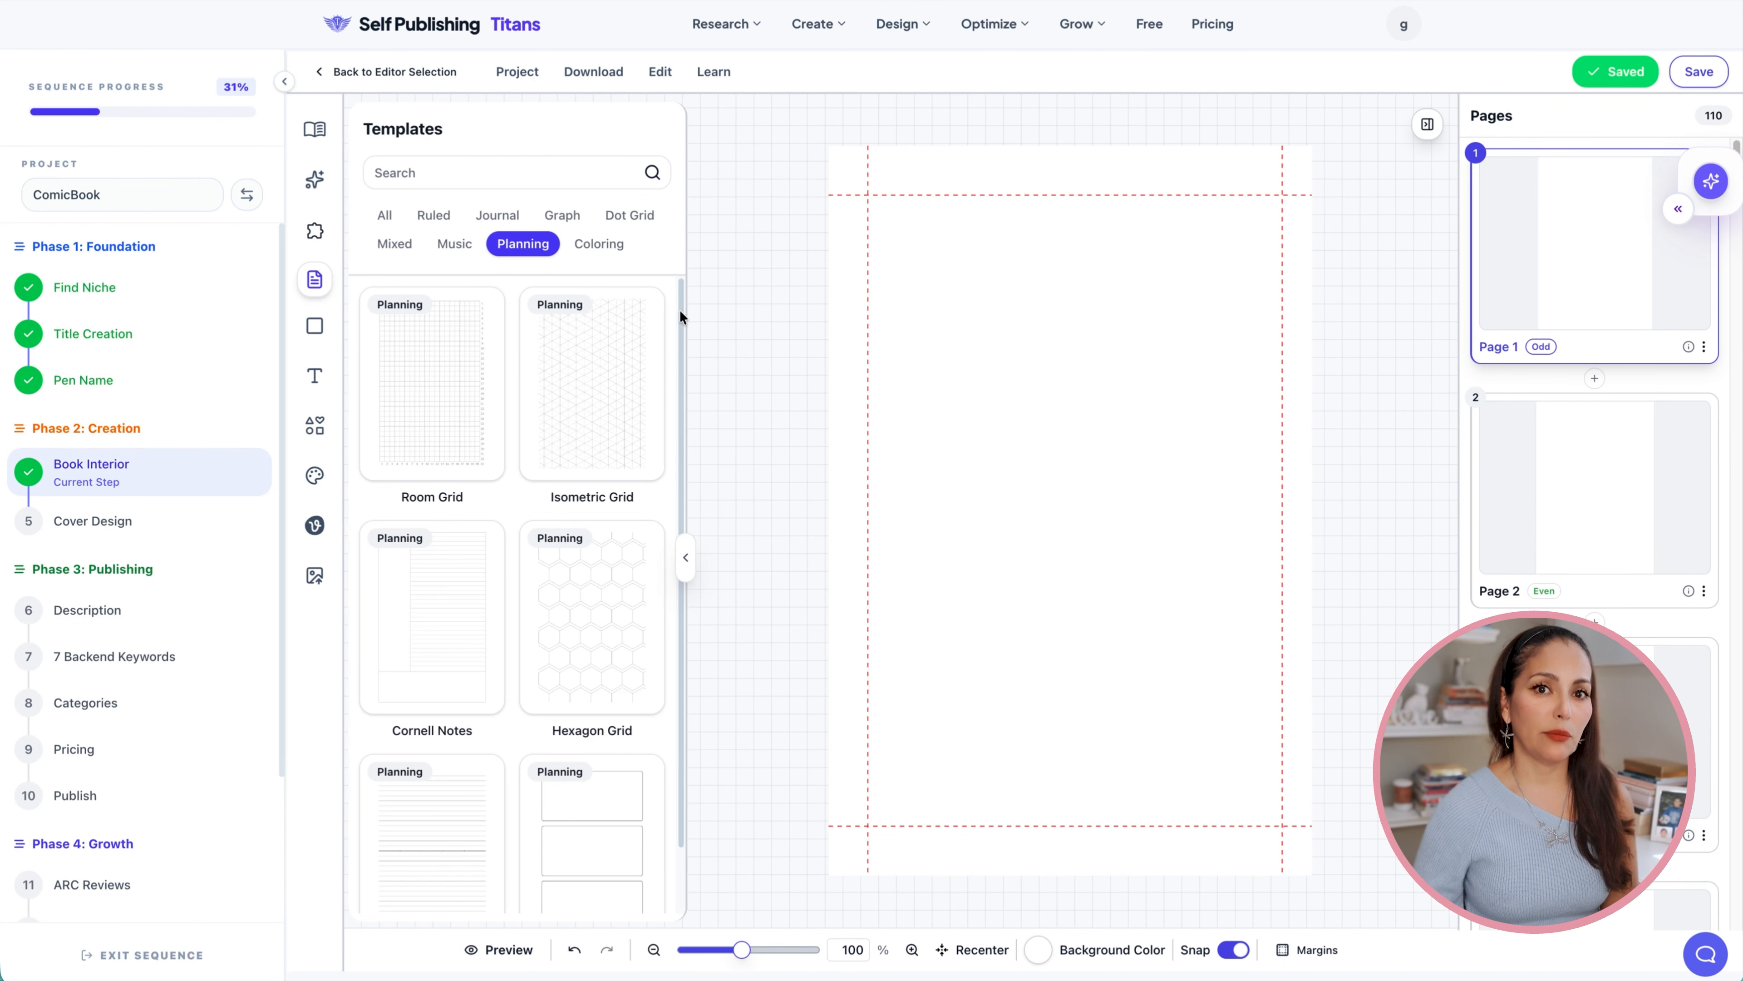
pyautogui.scroll(-3, 521, 481)
pyautogui.click(611, 249)
# Look over the available shapes, text options, design elements, coloring book elements and stock images.
pyautogui.click(314, 326)
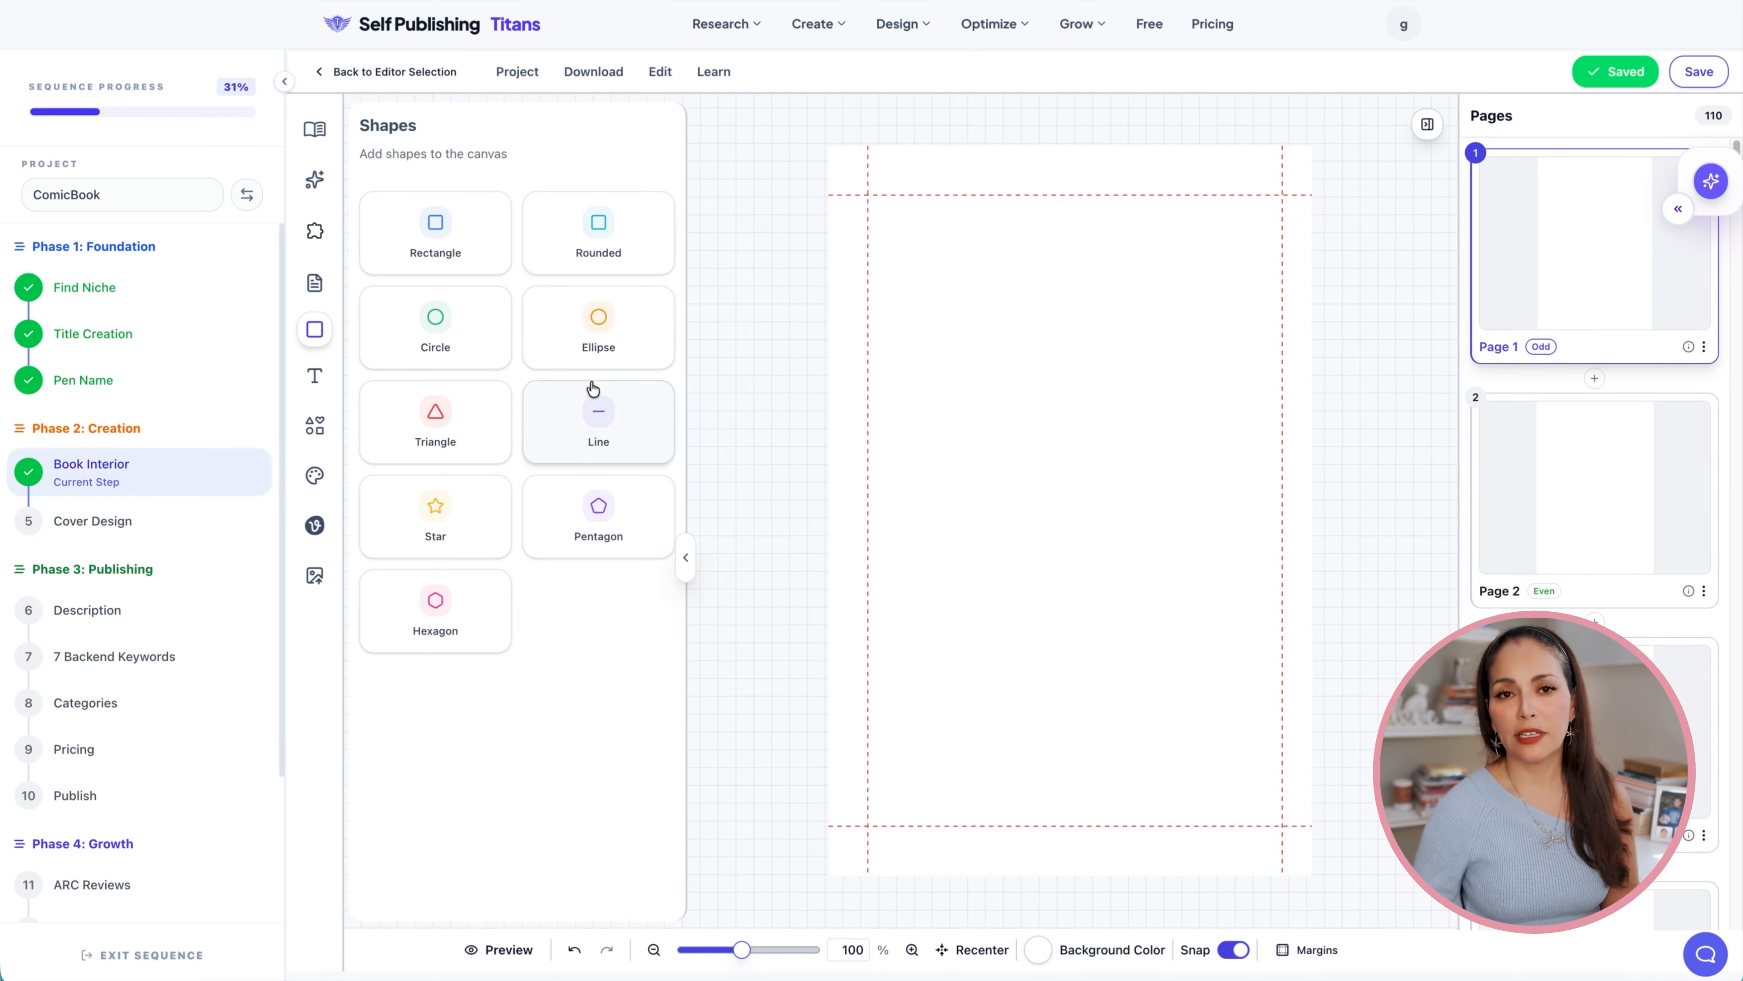
pyautogui.click(327, 384)
pyautogui.click(314, 427)
pyautogui.click(314, 476)
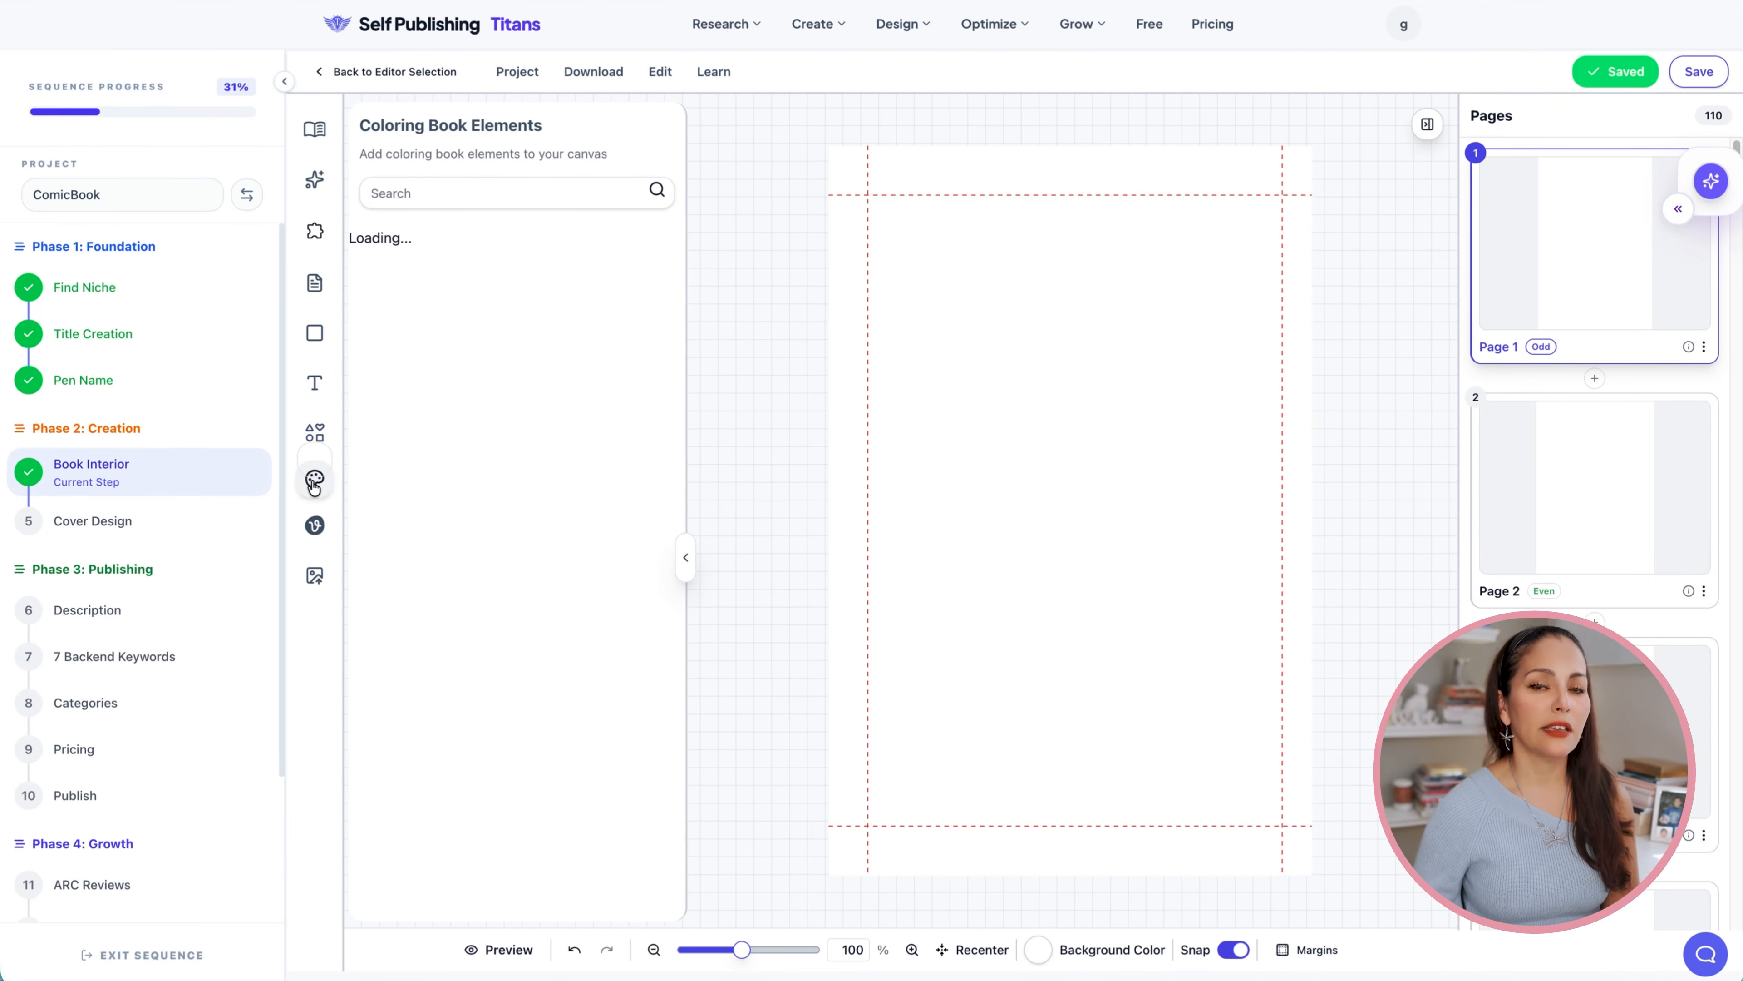
pyautogui.click(316, 532)
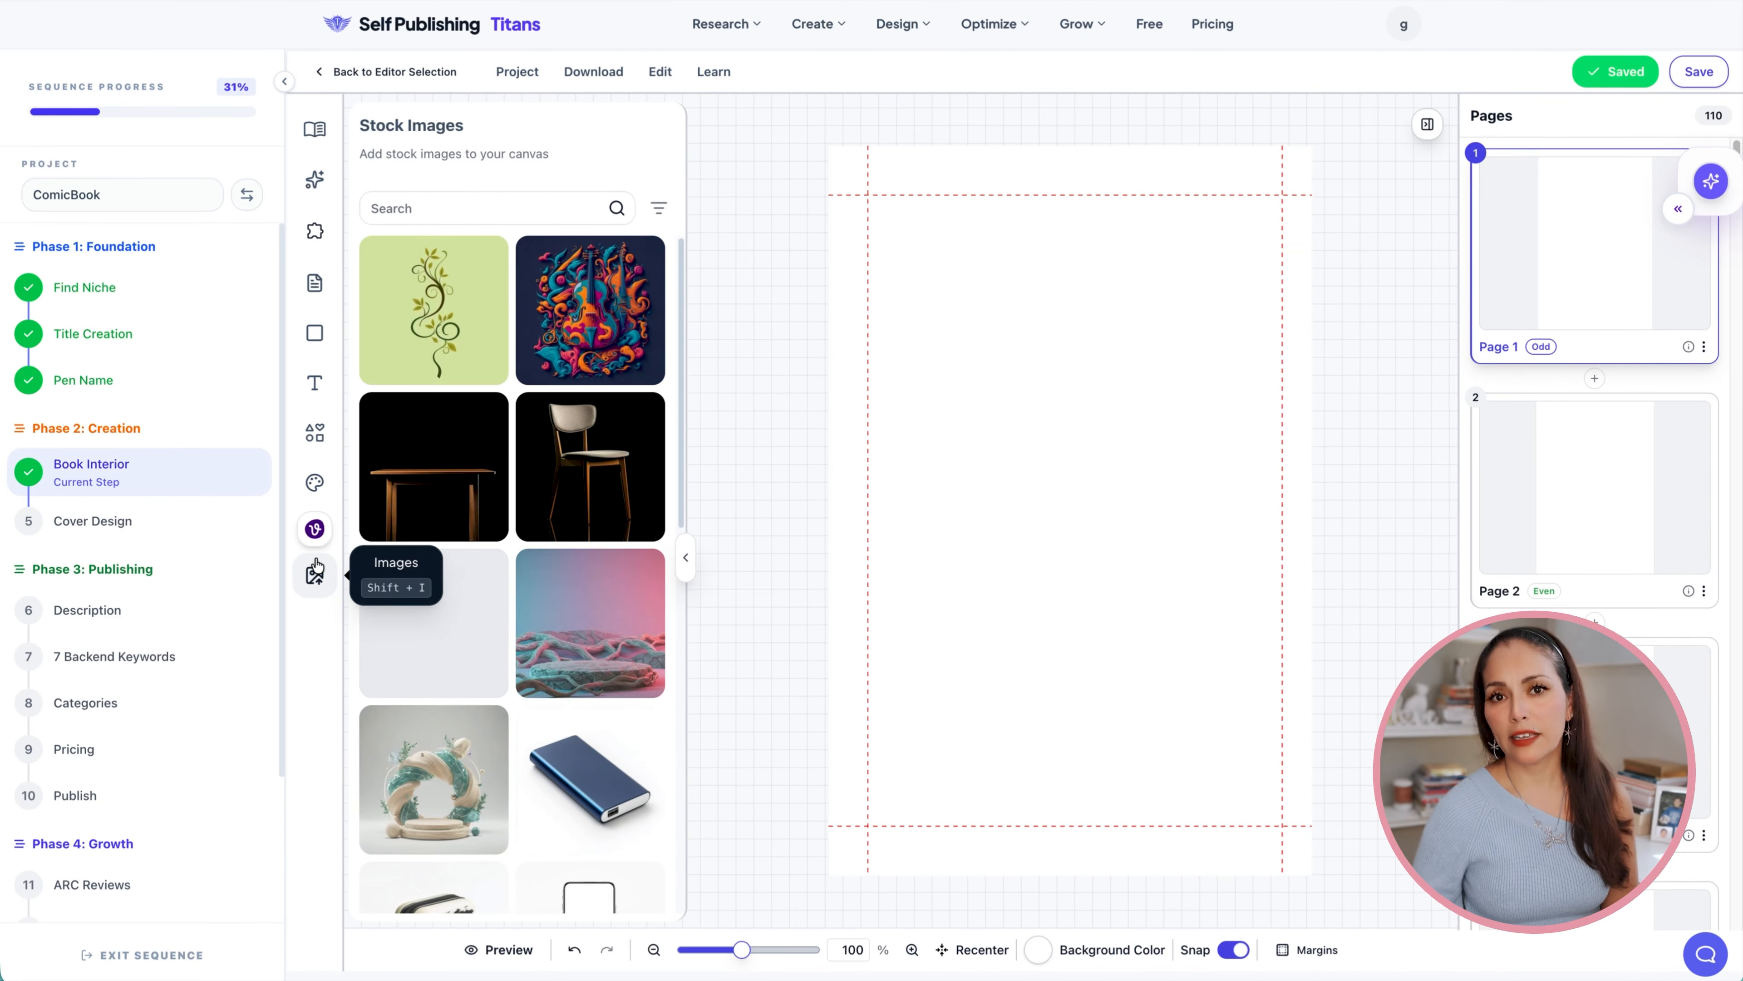
# Place the first comic panel layout from the uploaded images on page 1 and fit it to the page margins.
pyautogui.click(315, 577)
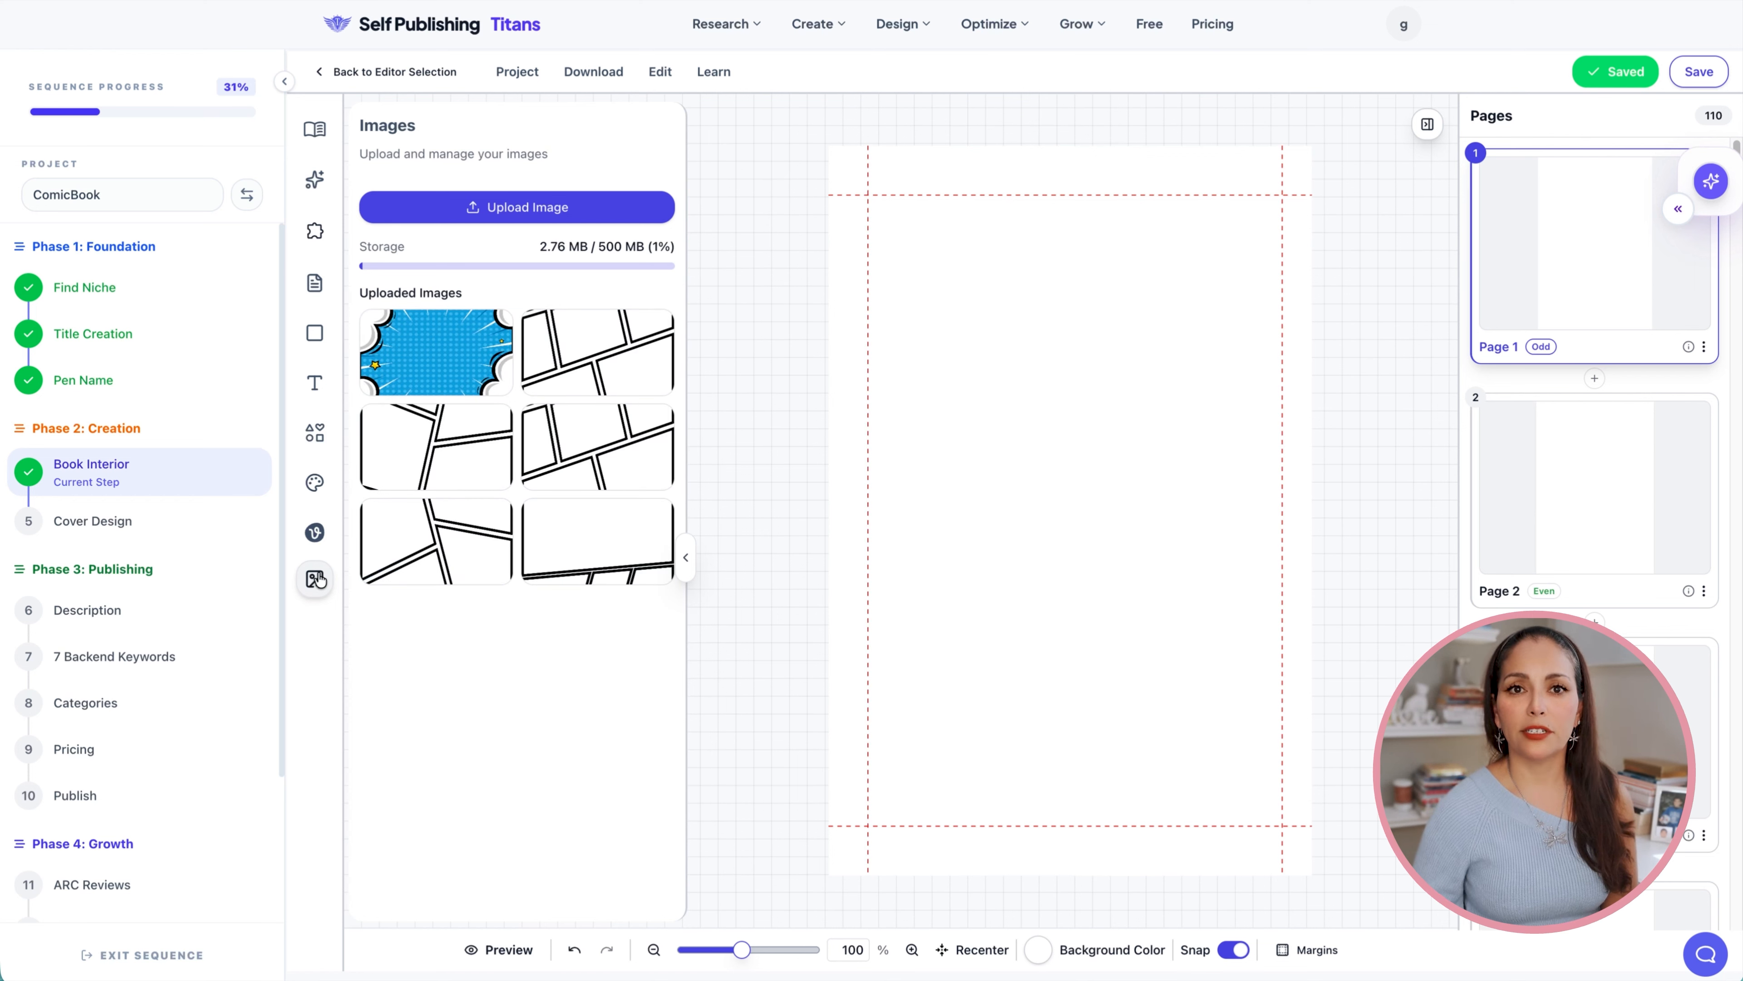
pyautogui.click(607, 351)
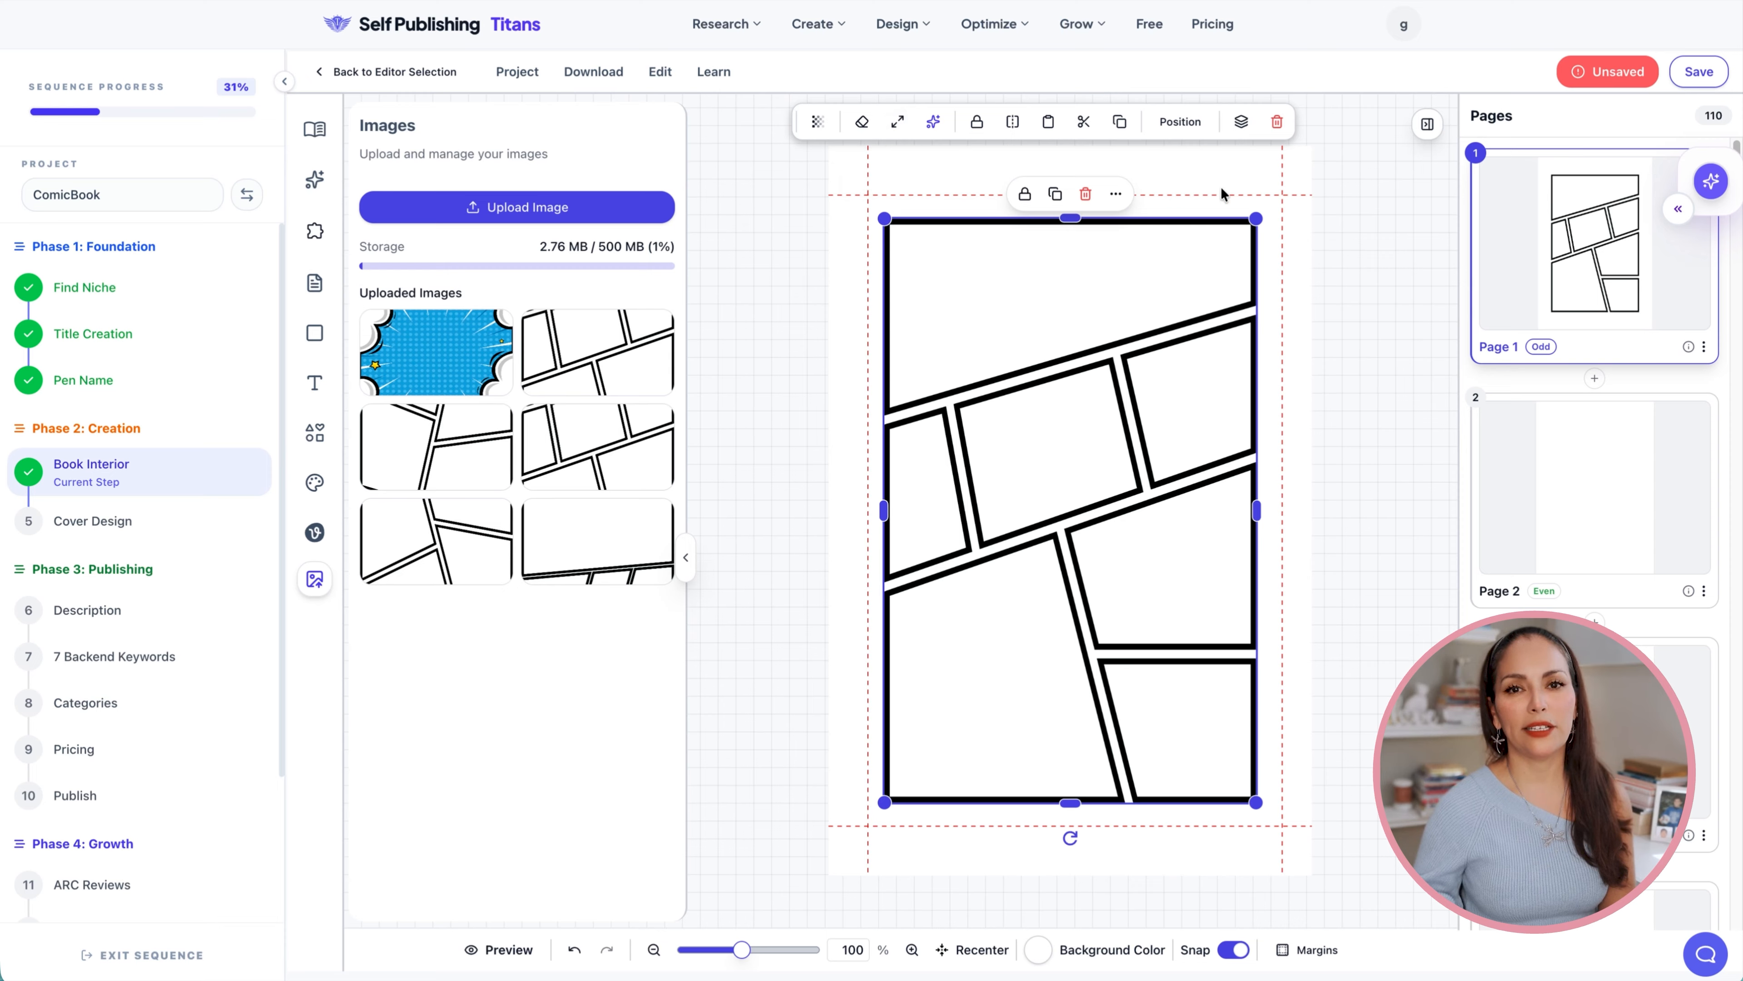
pyautogui.moveTo(1257, 218); pyautogui.dragTo(1271, 195)
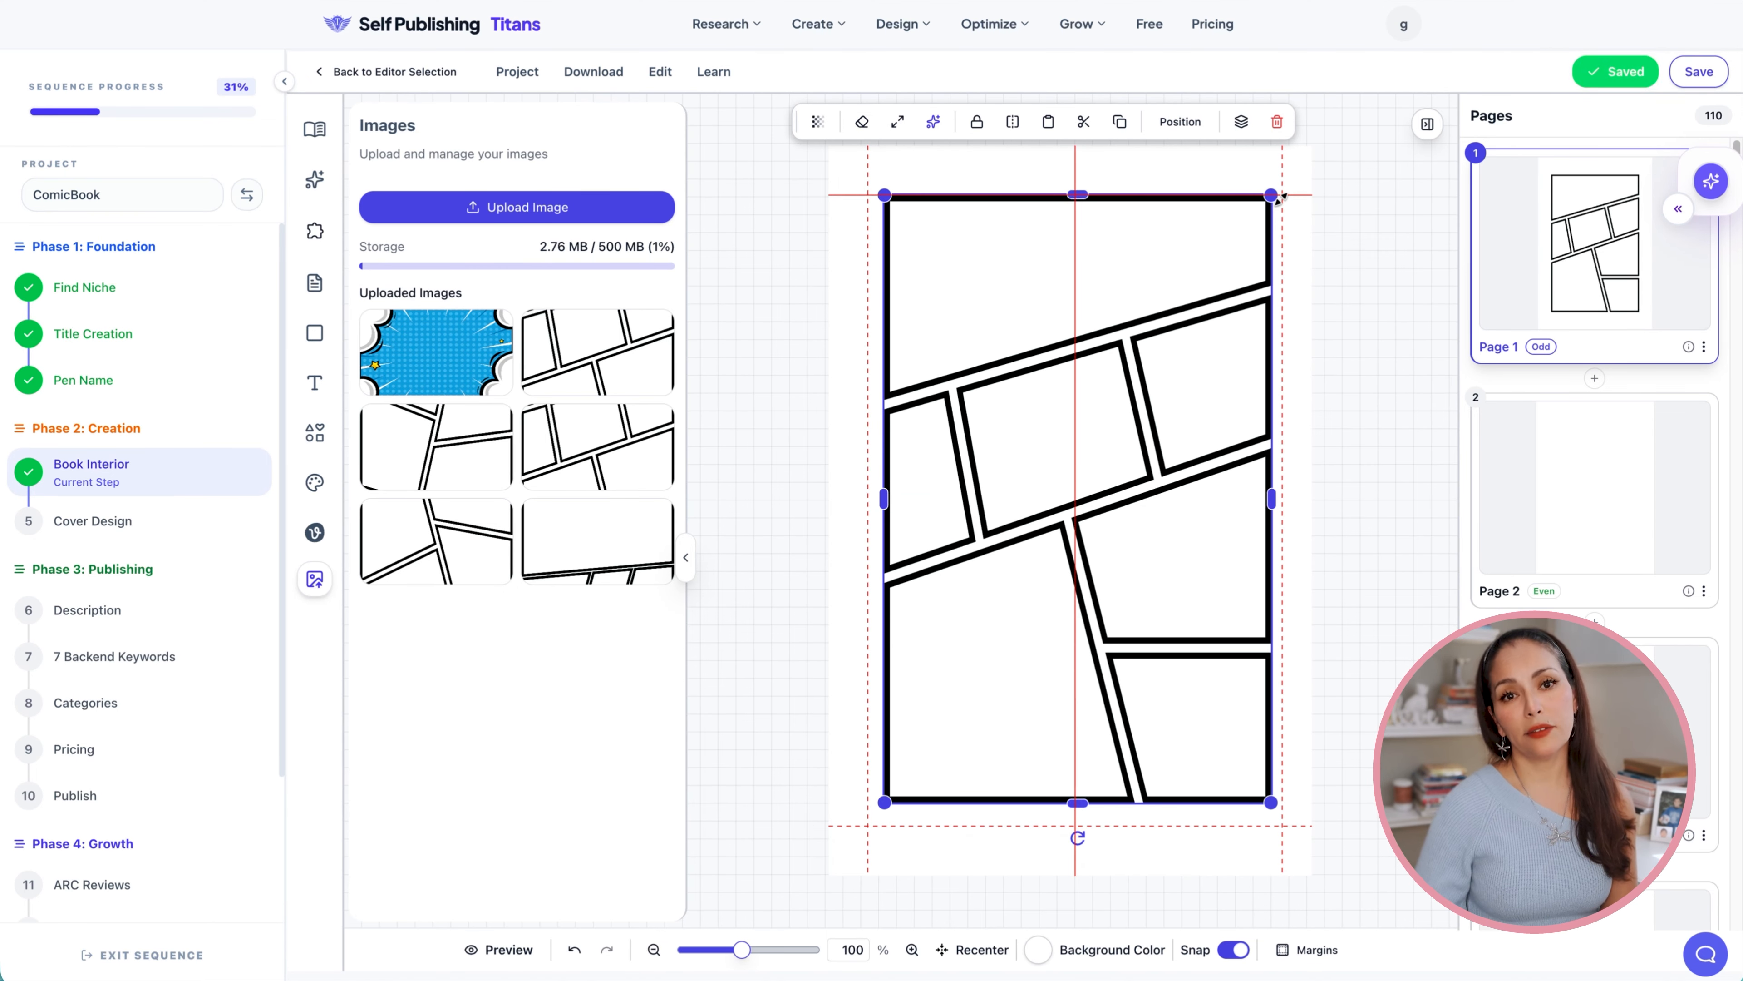
pyautogui.click(898, 122)
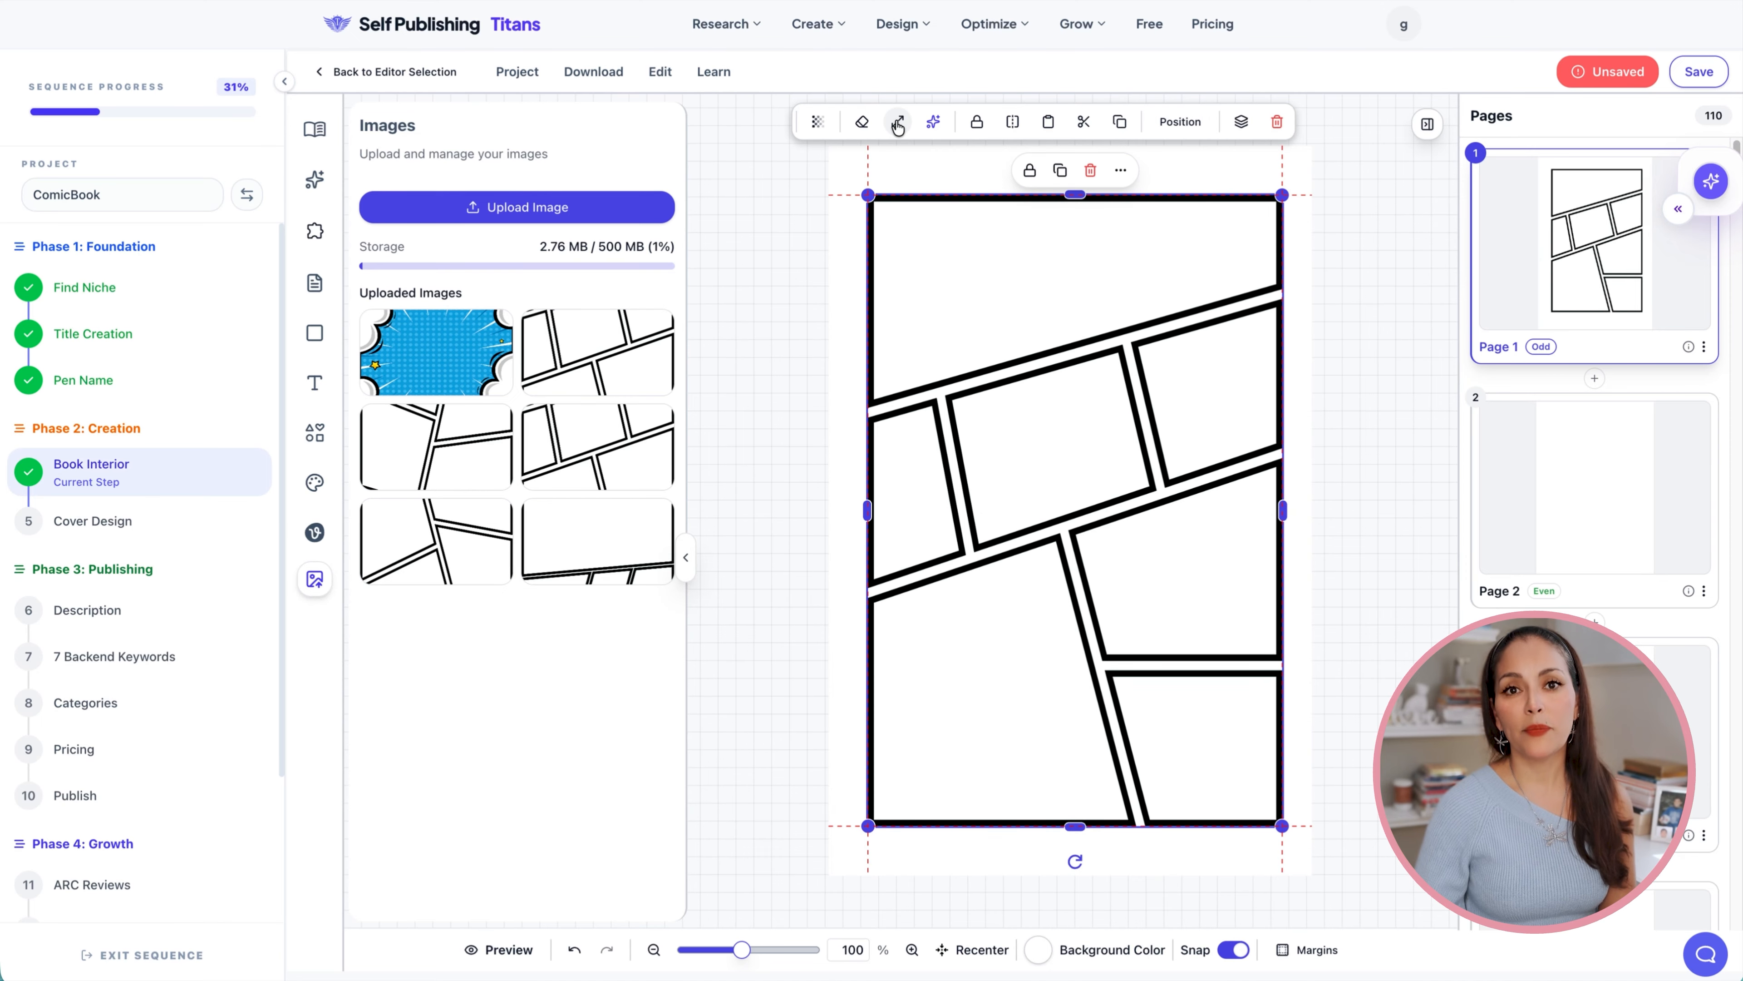
pyautogui.rightClick(1142, 541)
pyautogui.click(1137, 567)
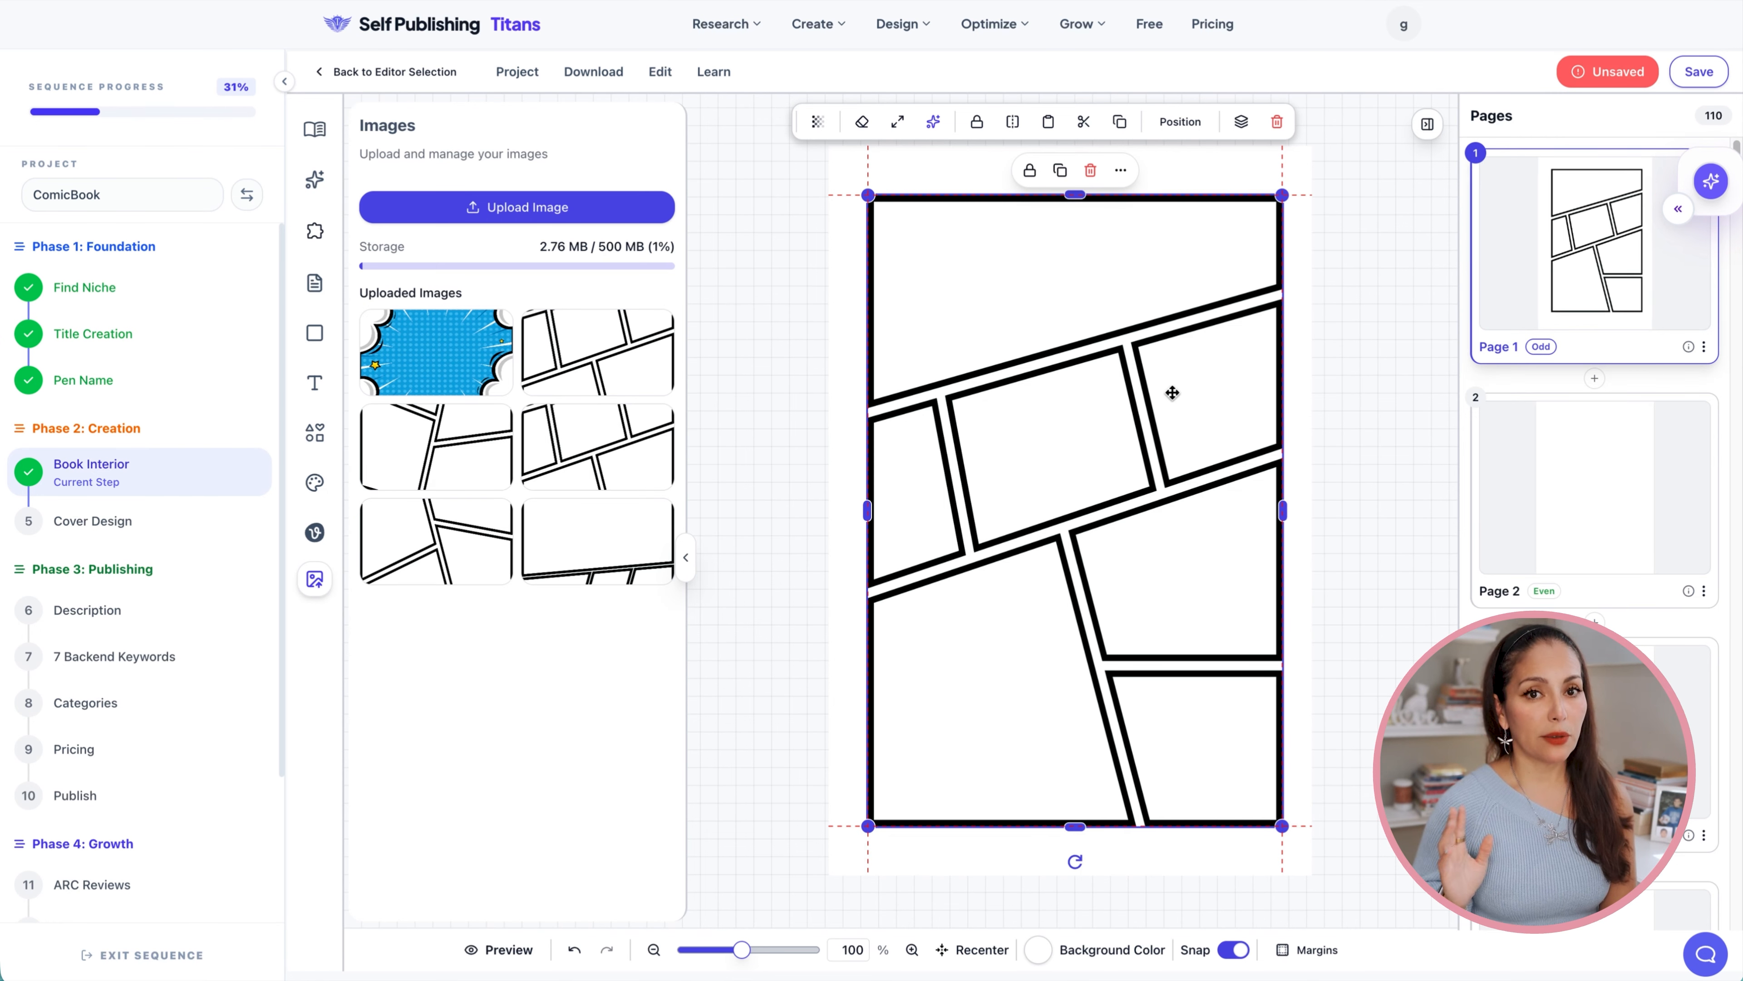
# Add the second uploaded panel layout to page 2 and the third to page 3, fitting the page 3 layout to the margins.
pyautogui.click(1593, 488)
pyautogui.click(436, 446)
pyautogui.click(1600, 732)
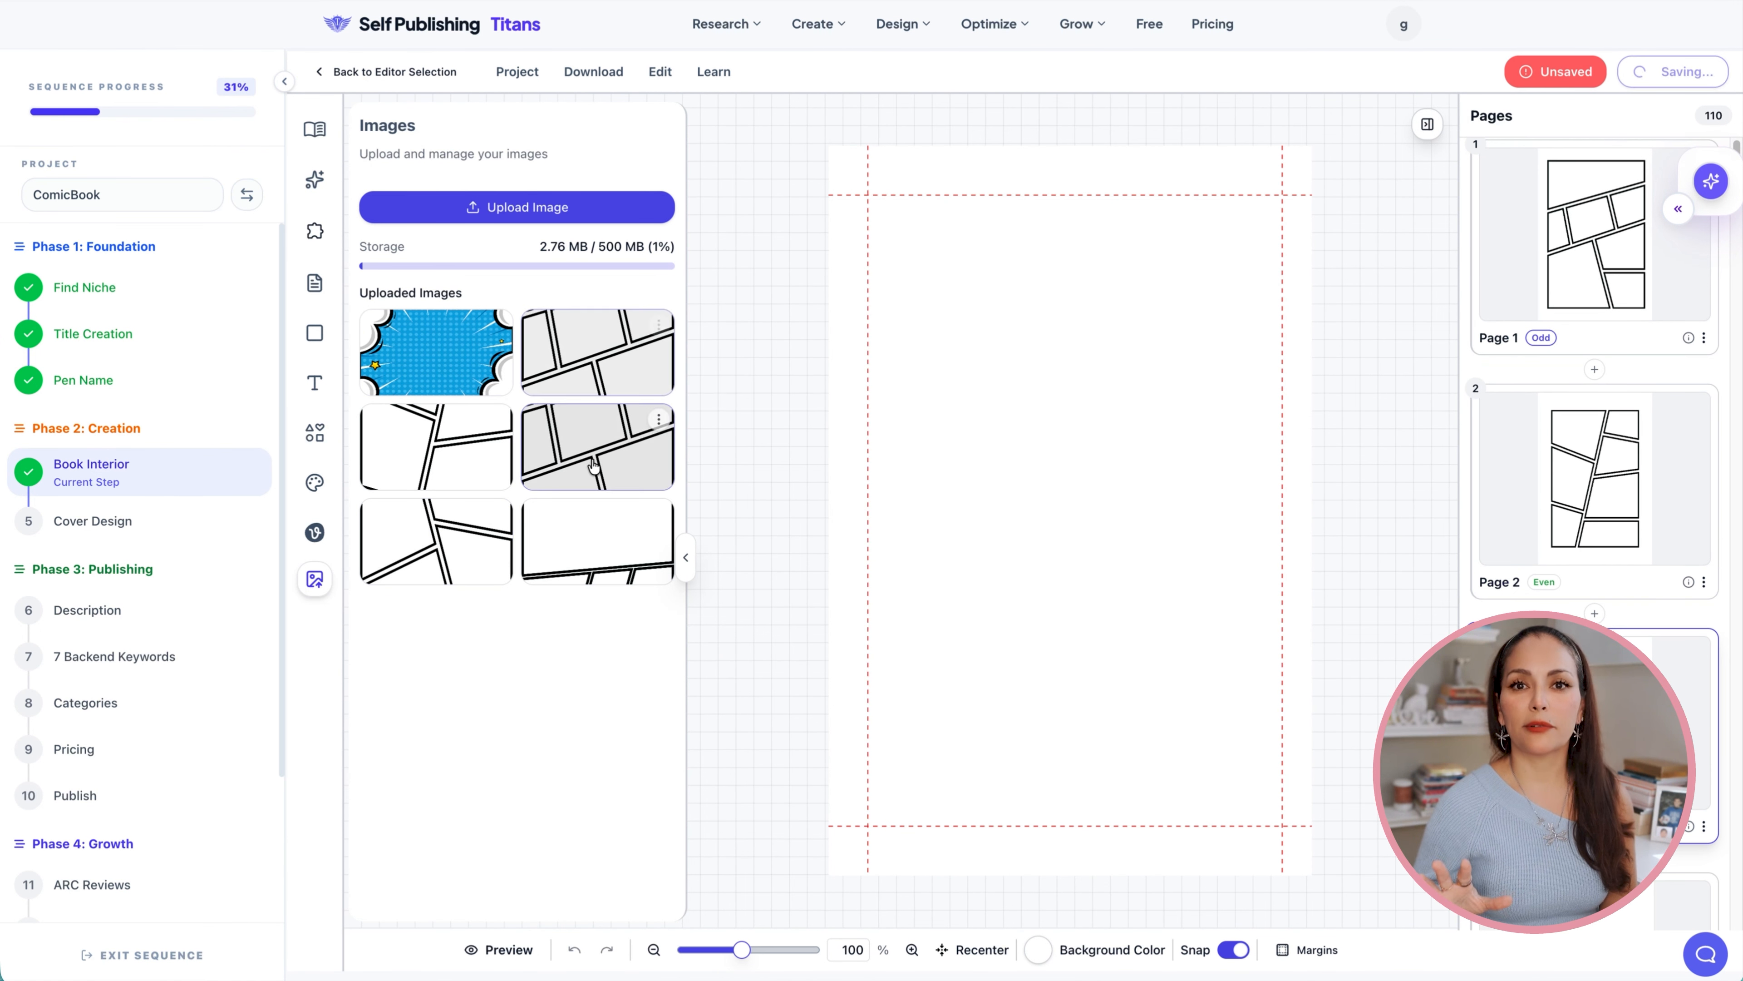
pyautogui.click(598, 447)
pyautogui.click(898, 123)
# Add the fourth uploaded panel layout to page 4 and the fifth to page 5, fitting both to the margins.
pyautogui.scroll(-6, 1609, 474)
pyautogui.click(1609, 474)
pyautogui.click(436, 541)
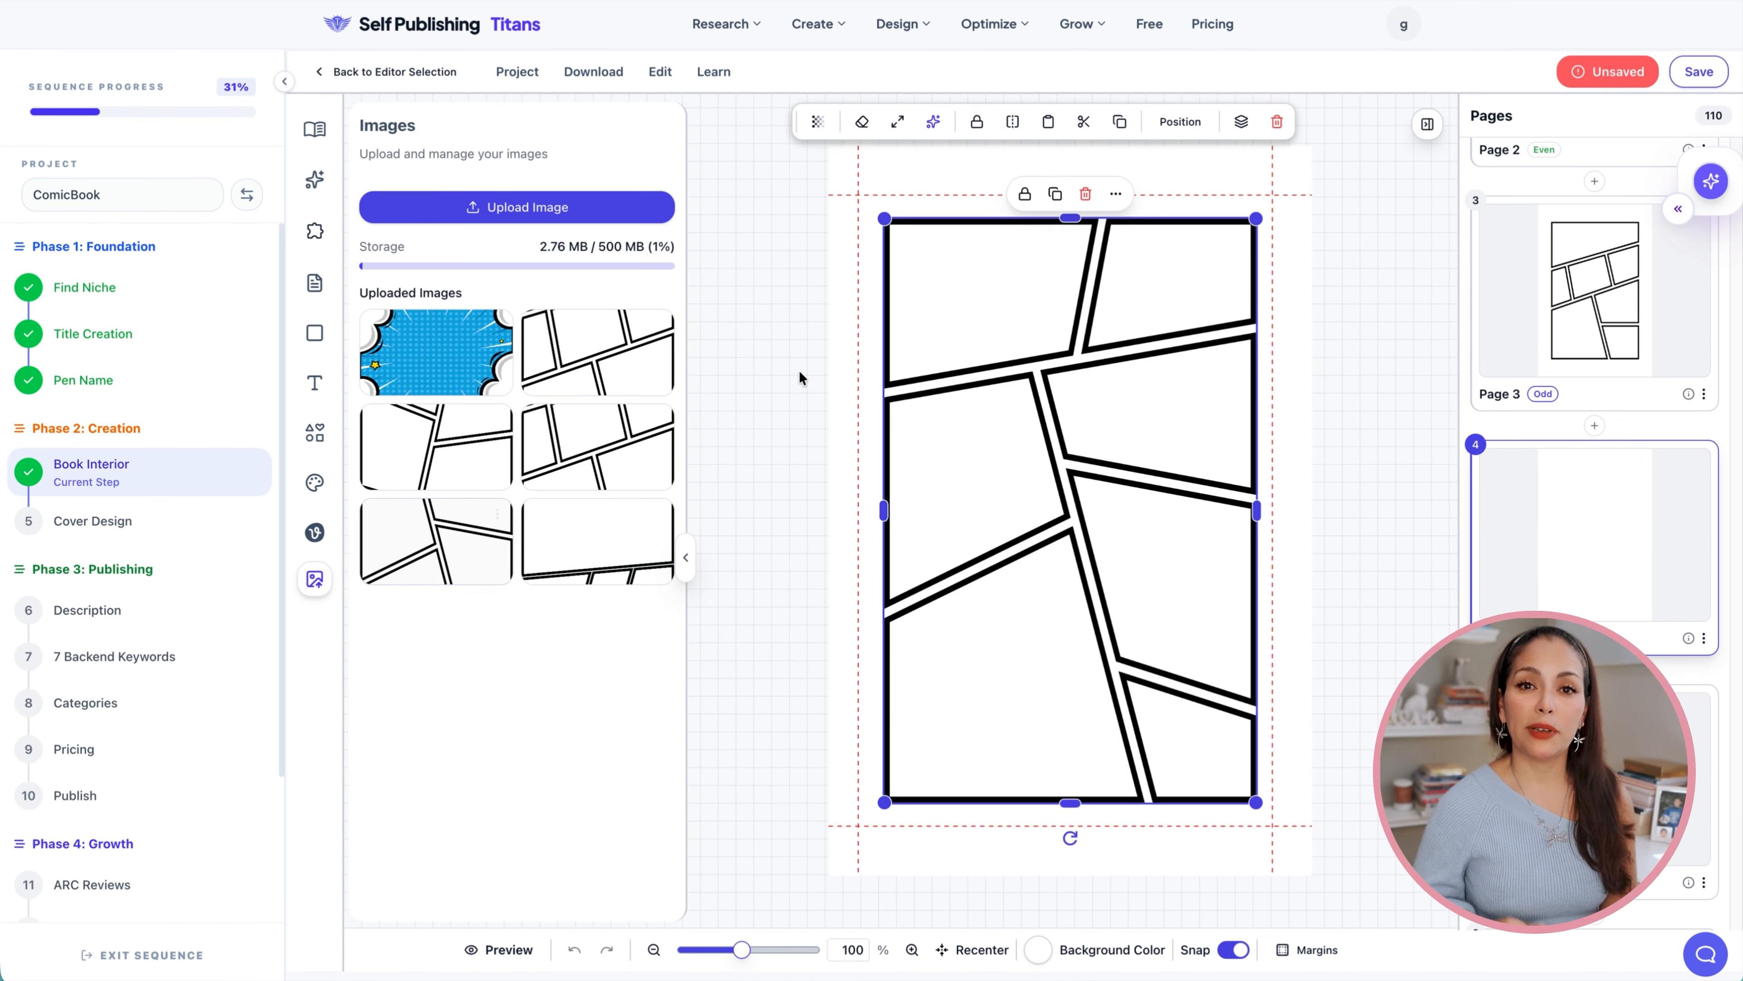
pyautogui.click(898, 122)
pyautogui.click(1600, 734)
pyautogui.click(598, 541)
pyautogui.click(897, 122)
pyautogui.click(1326, 300)
# Check the page thumbnails and toggle the guide lines in the margin settings.
pyautogui.scroll(-20, 1577, 440)
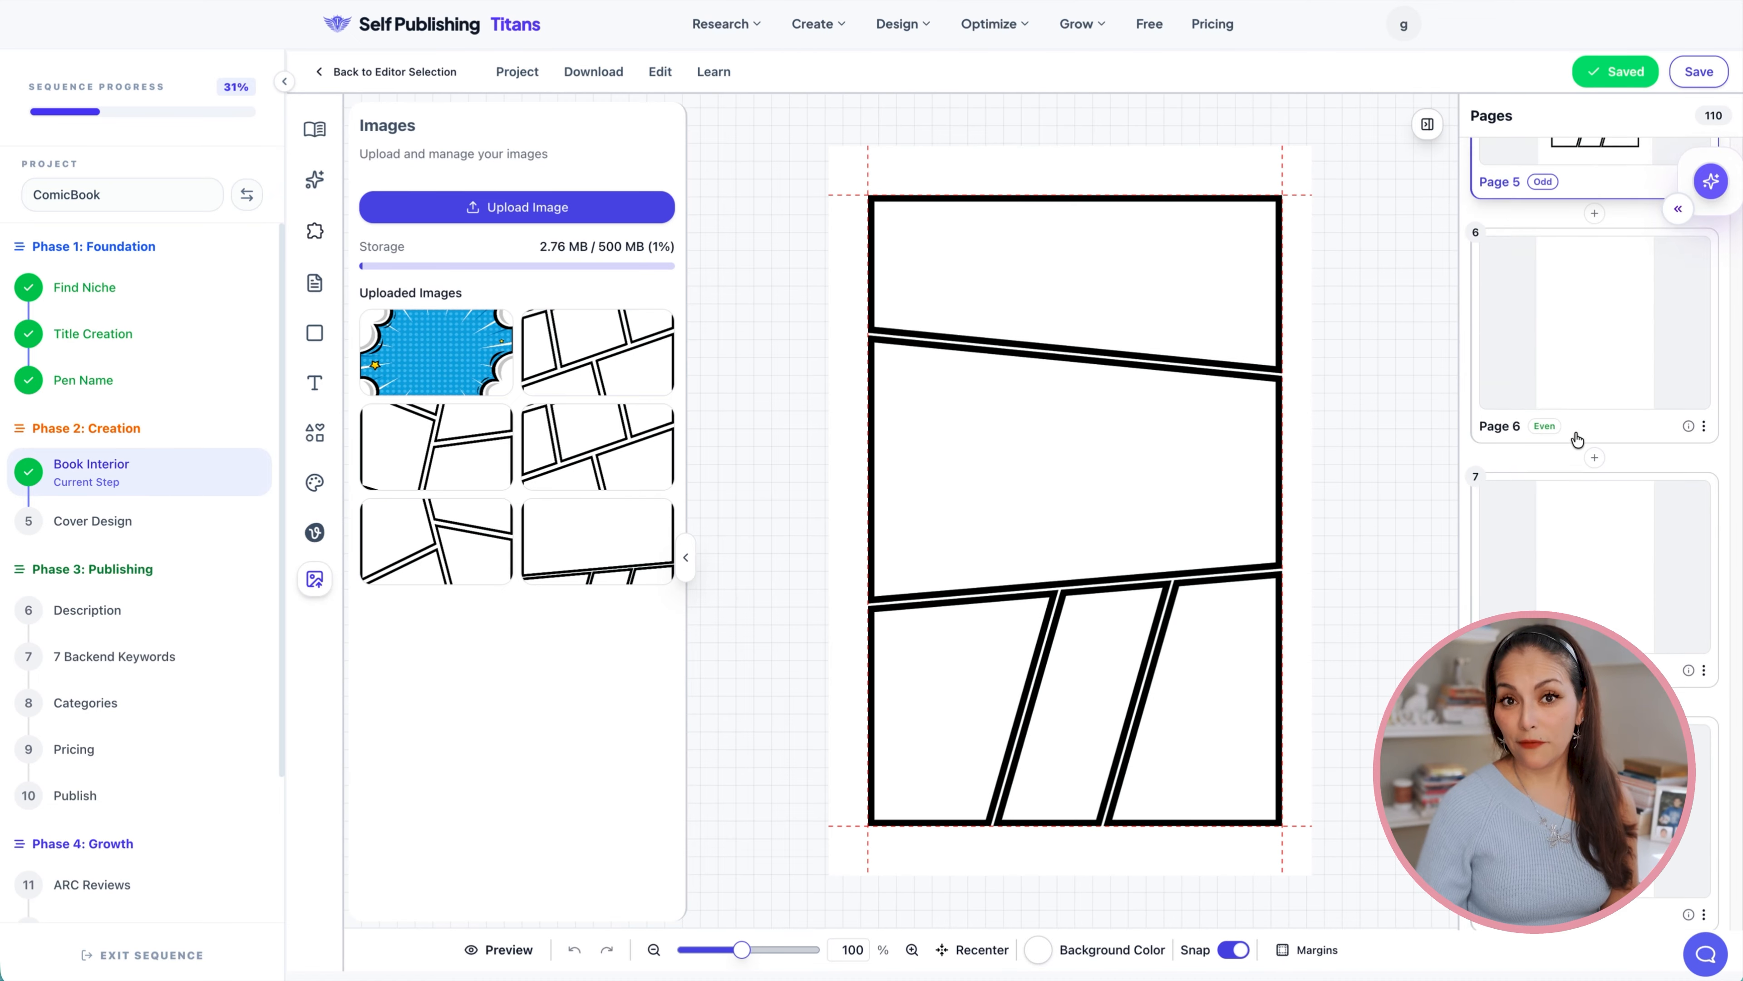
pyautogui.scroll(20, 1577, 440)
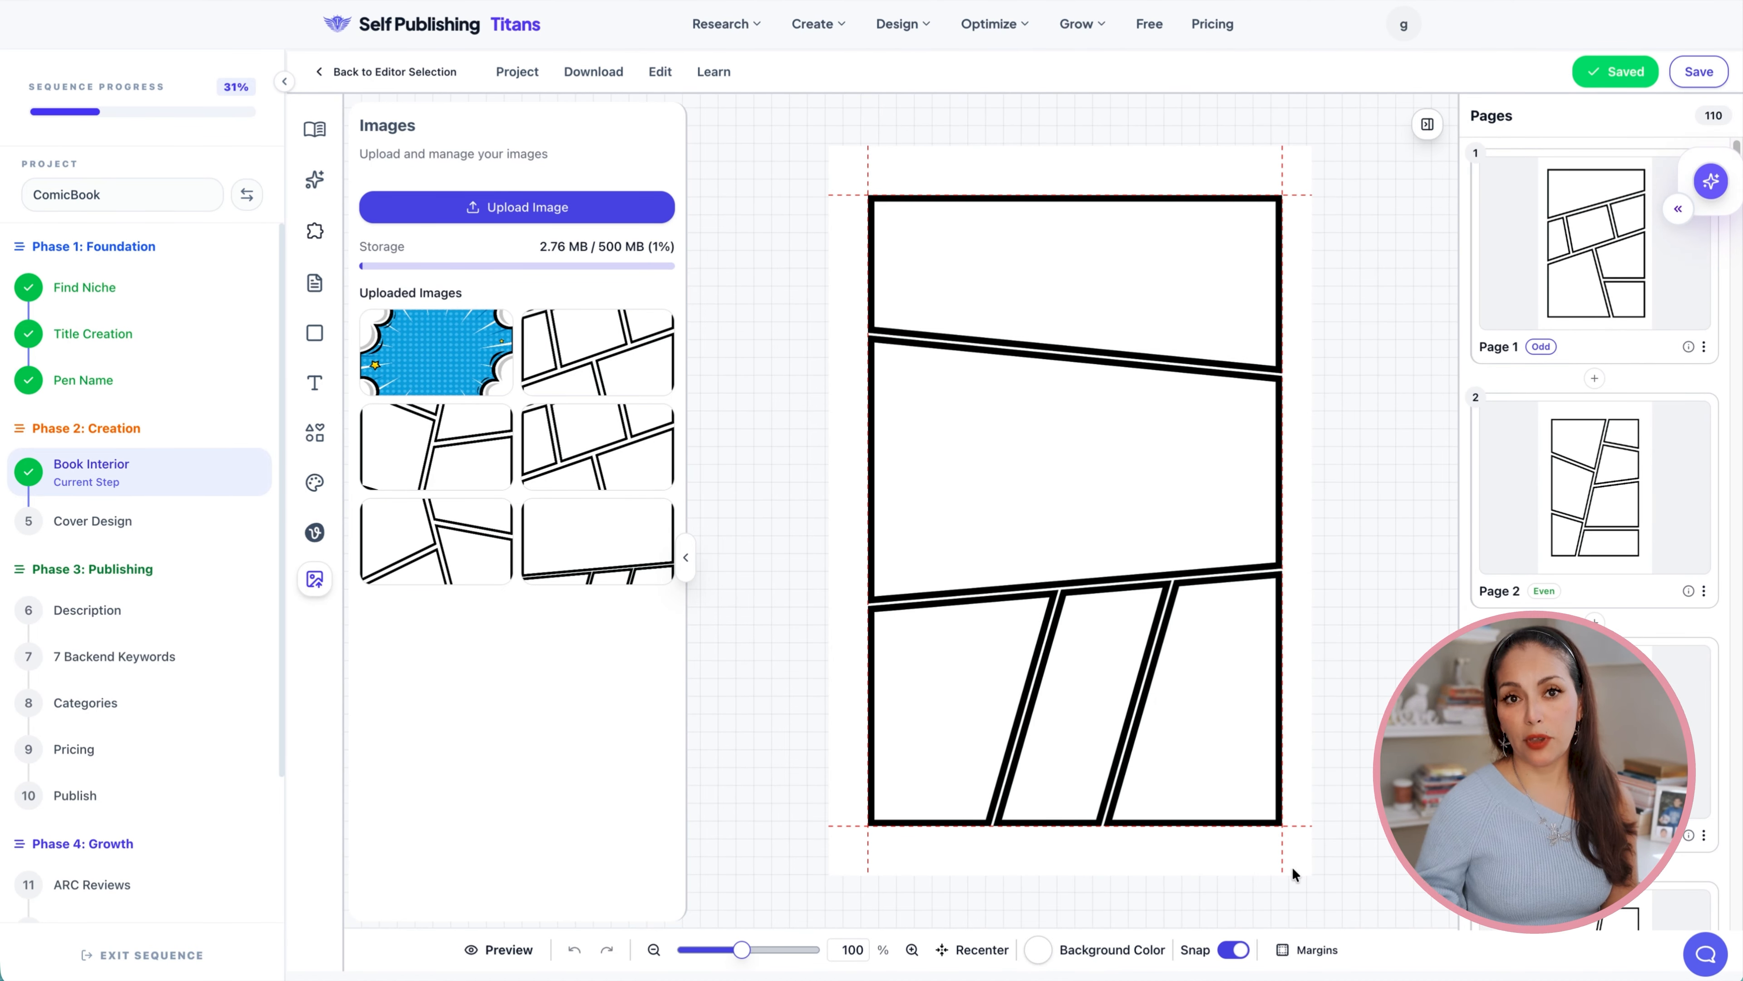
pyautogui.click(1306, 949)
pyautogui.click(1317, 500)
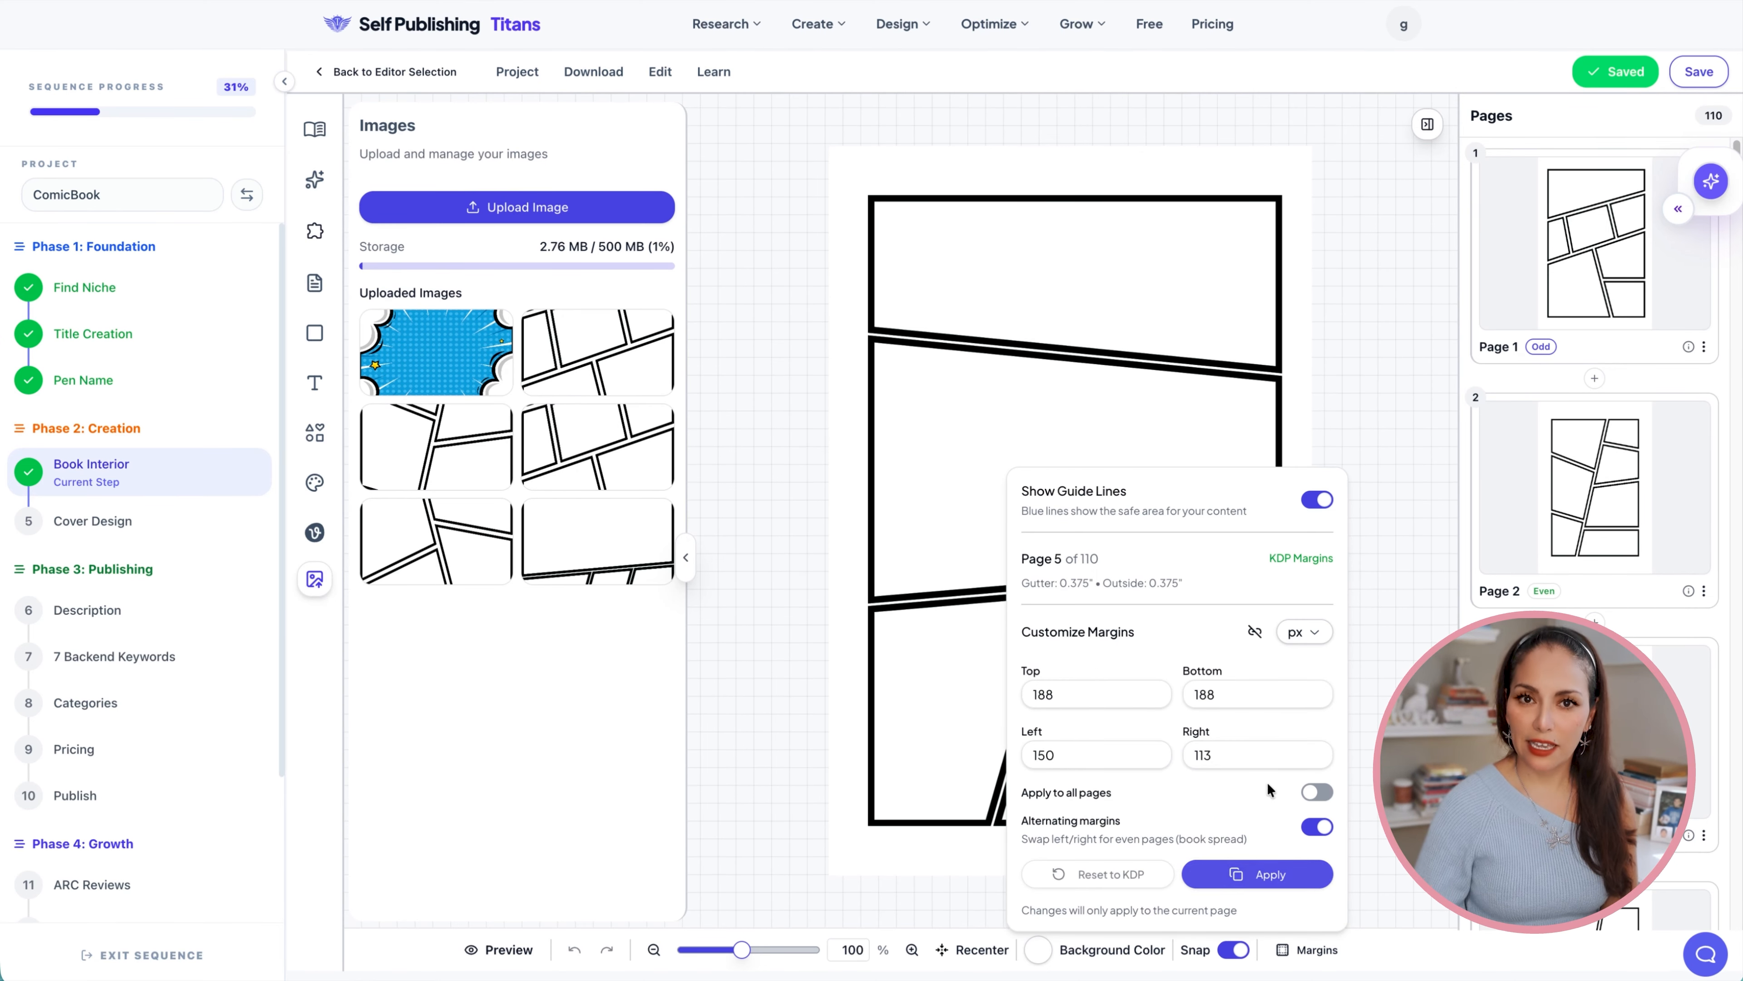
pyautogui.click(950, 902)
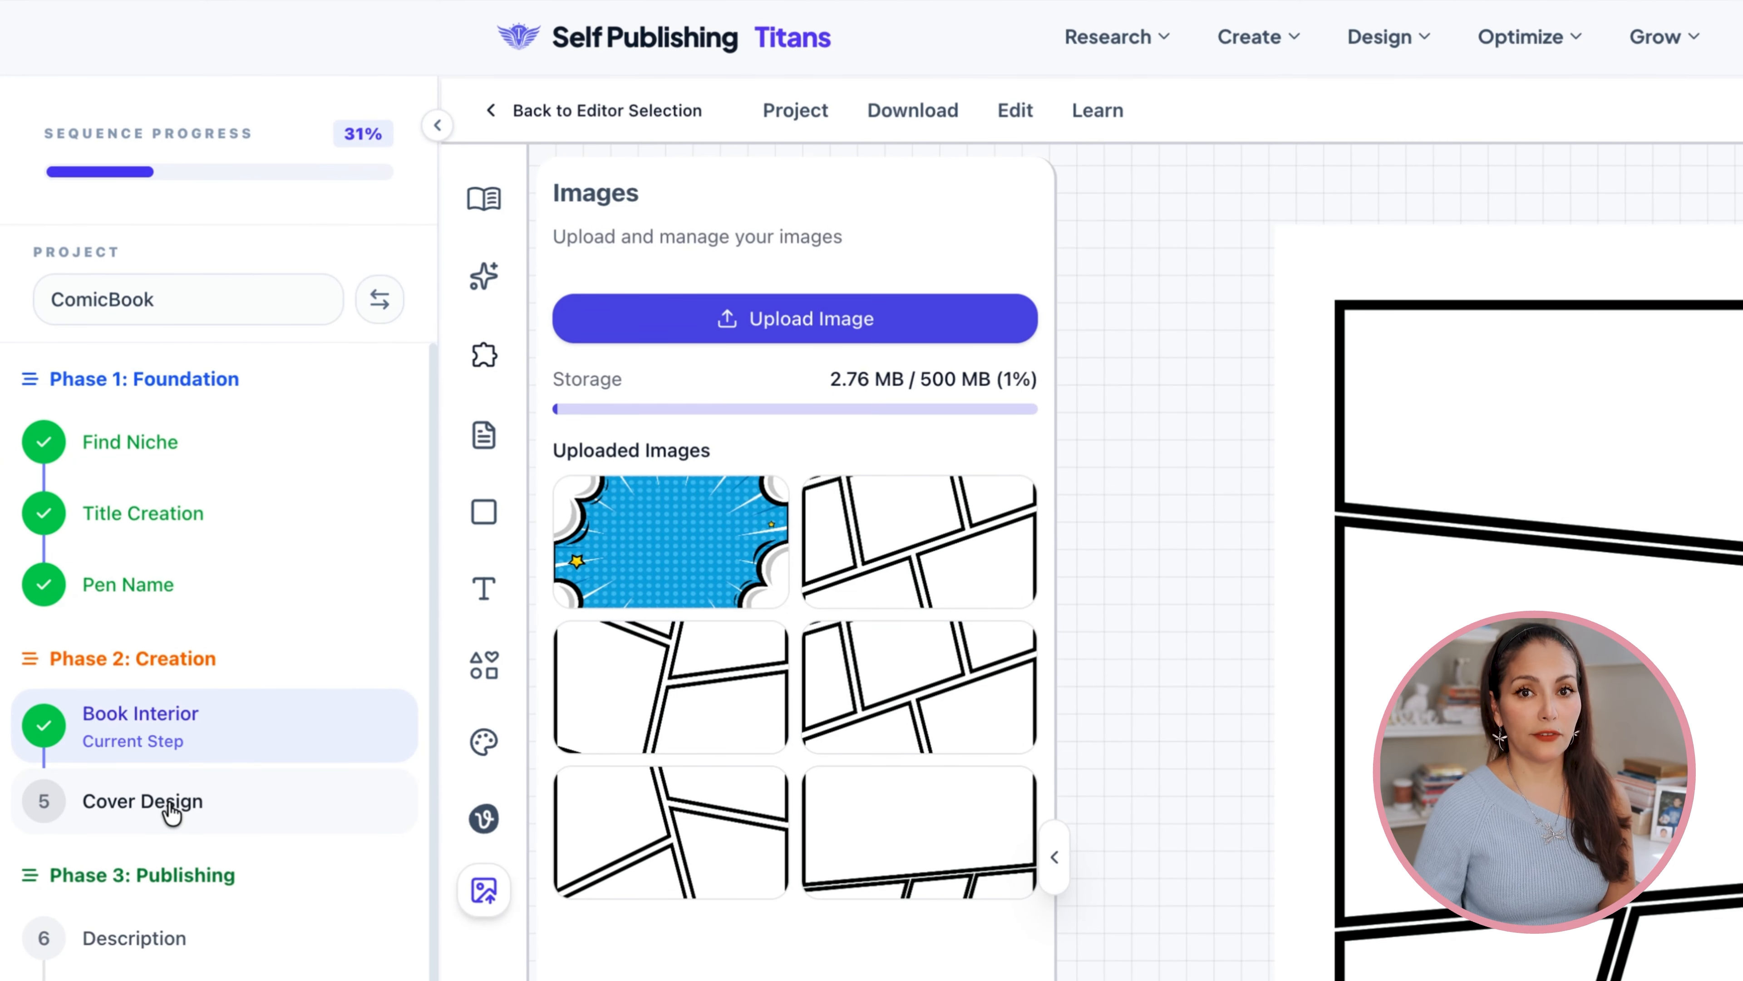
# Go to the Cover Design step and create a cover project named "Blank Comic Book" with 6" × 9" trim and 110 pages.
pyautogui.click(171, 810)
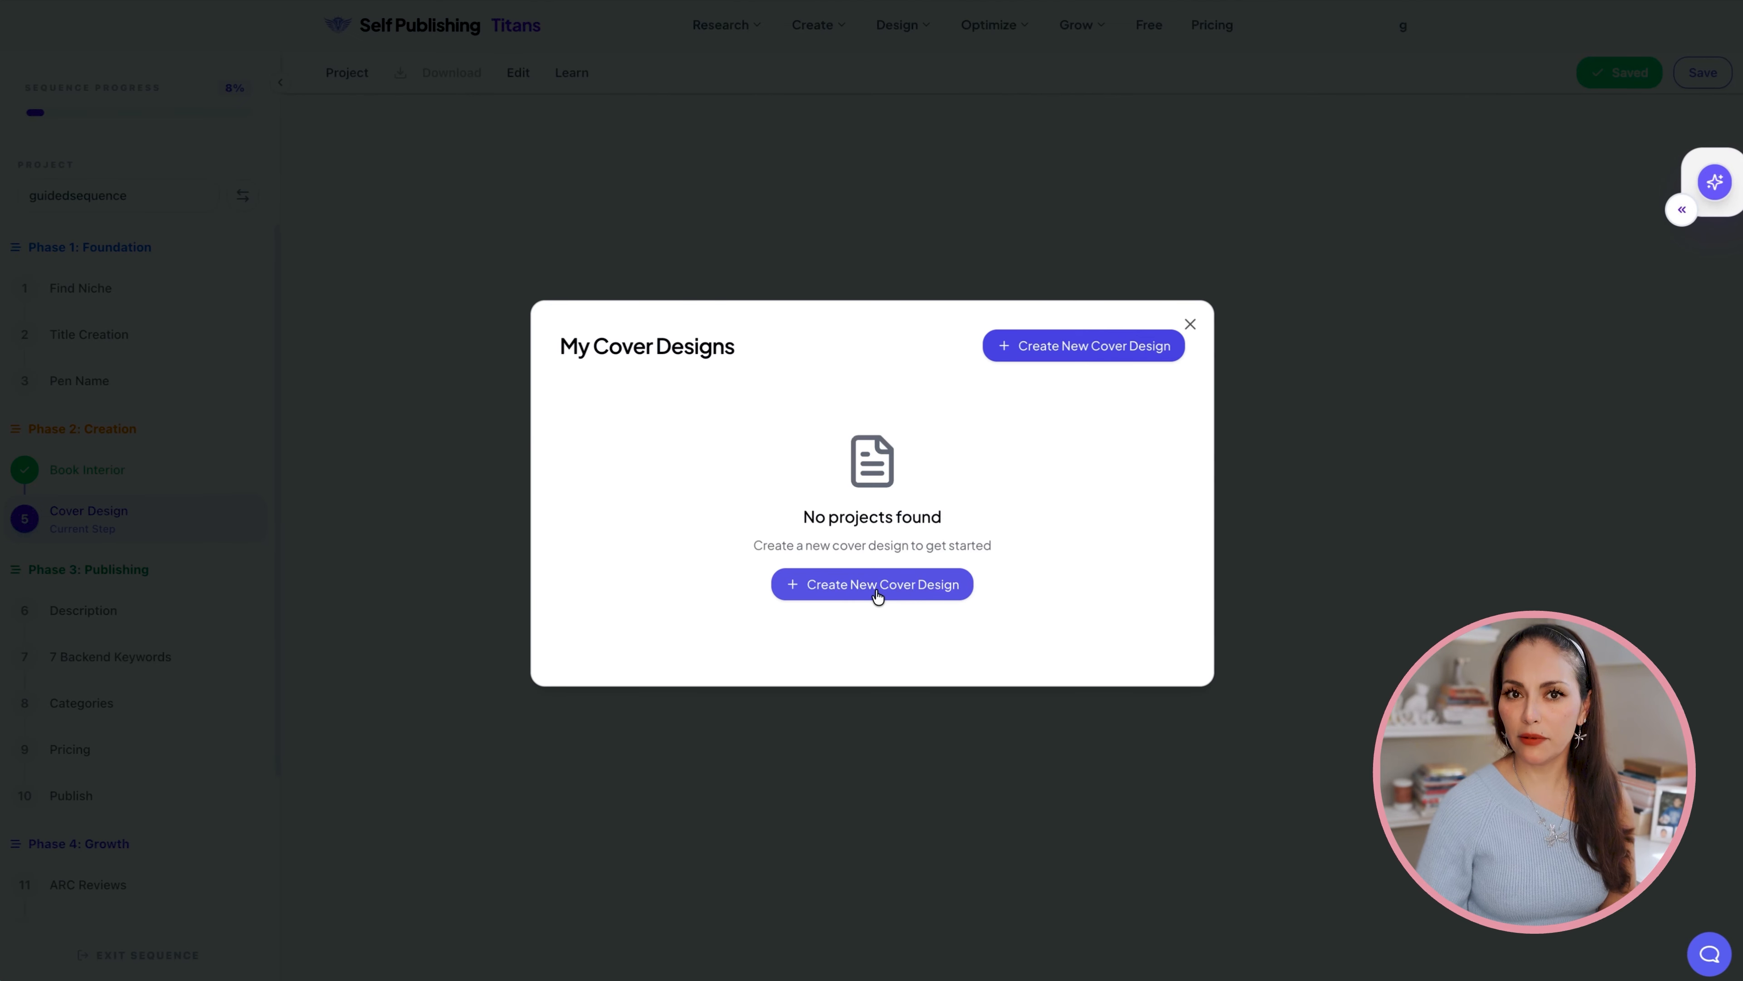
pyautogui.click(878, 585)
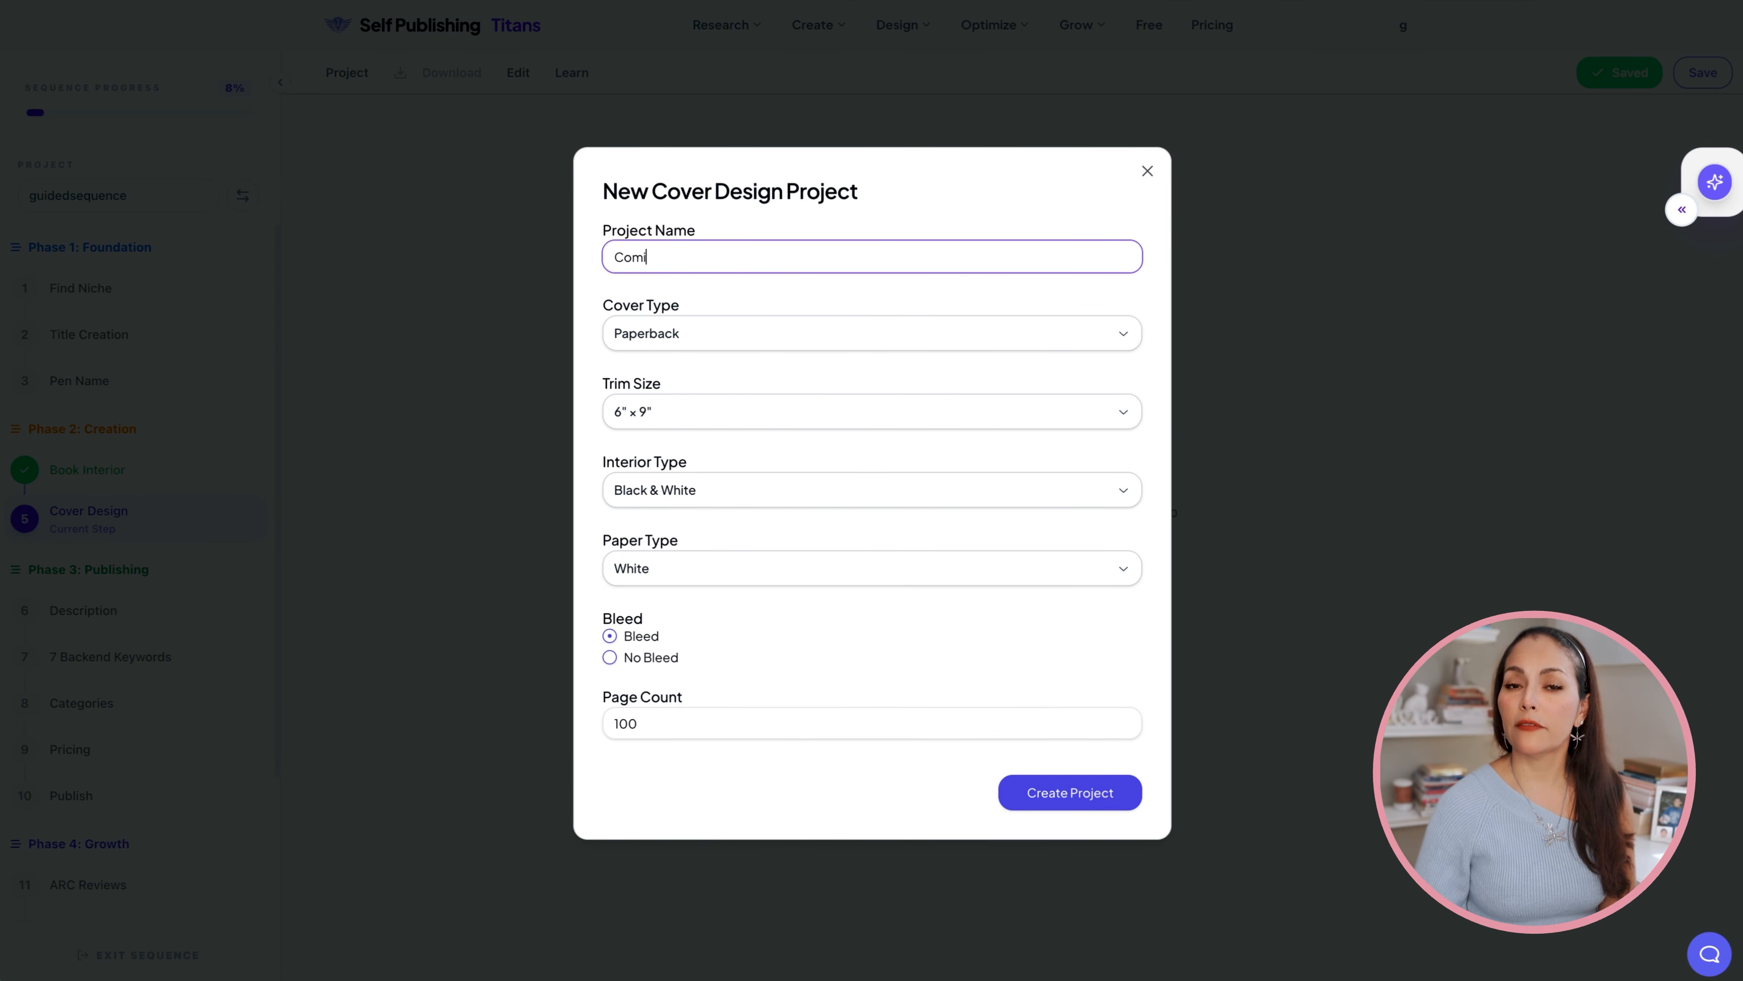
pyautogui.click(665, 409)
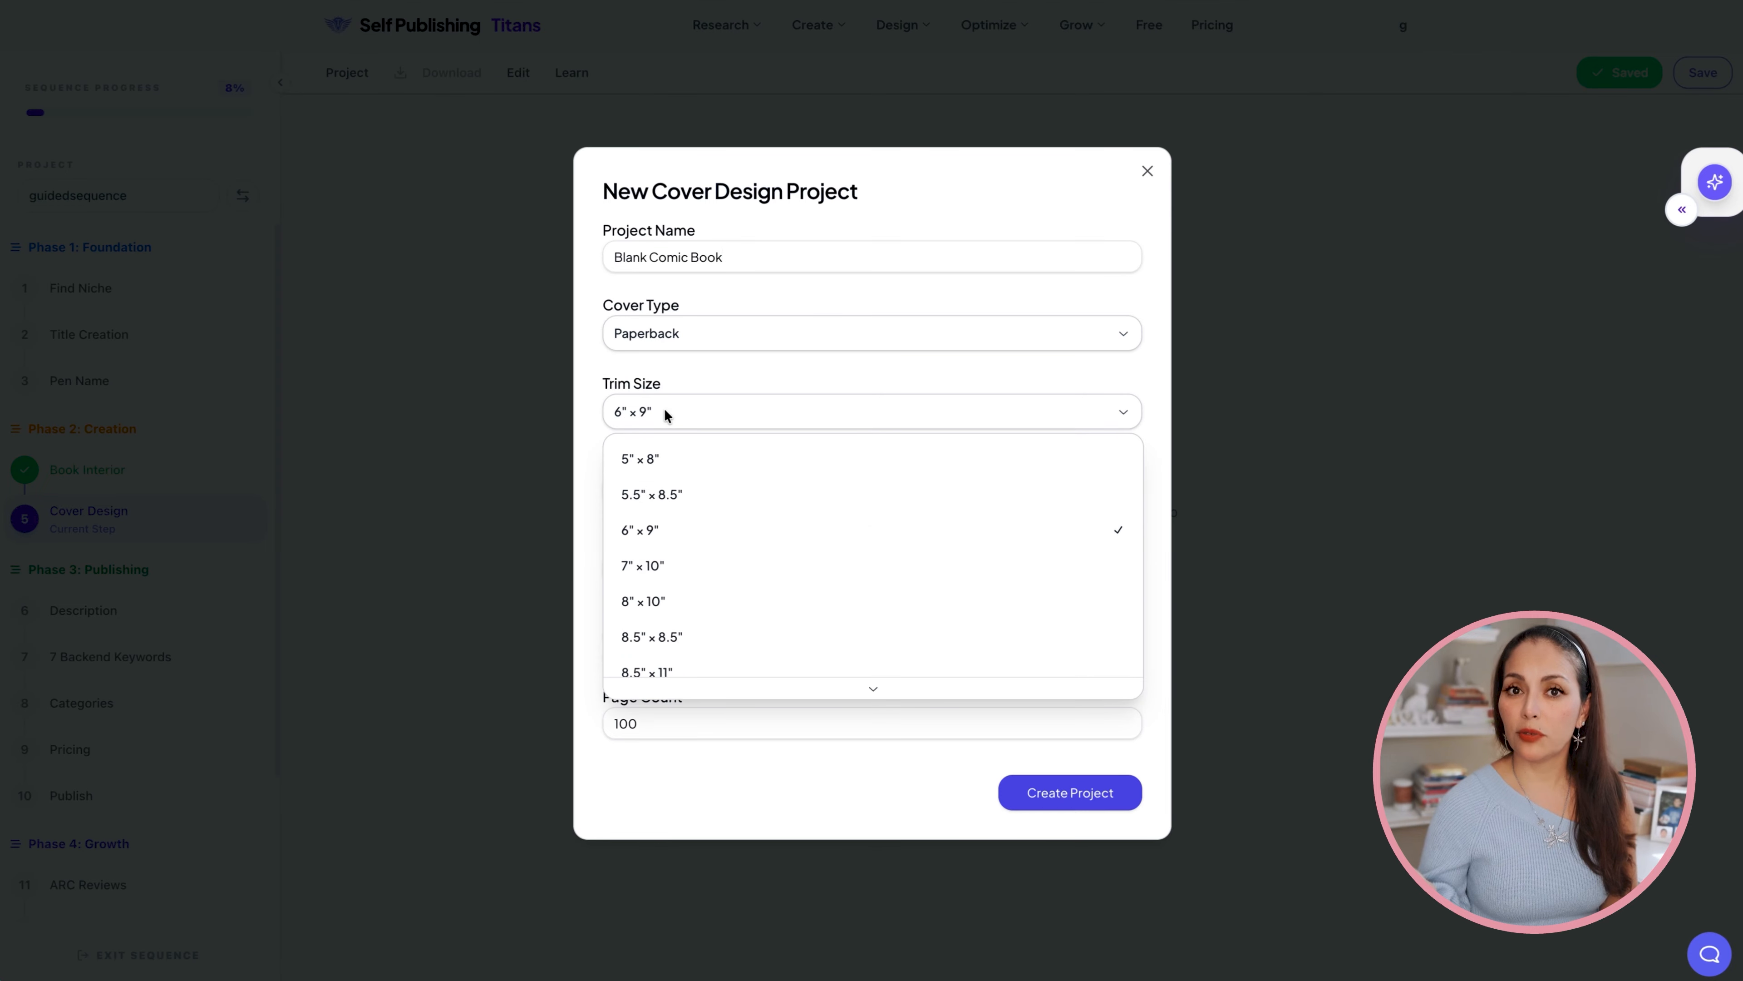
pyautogui.click(670, 529)
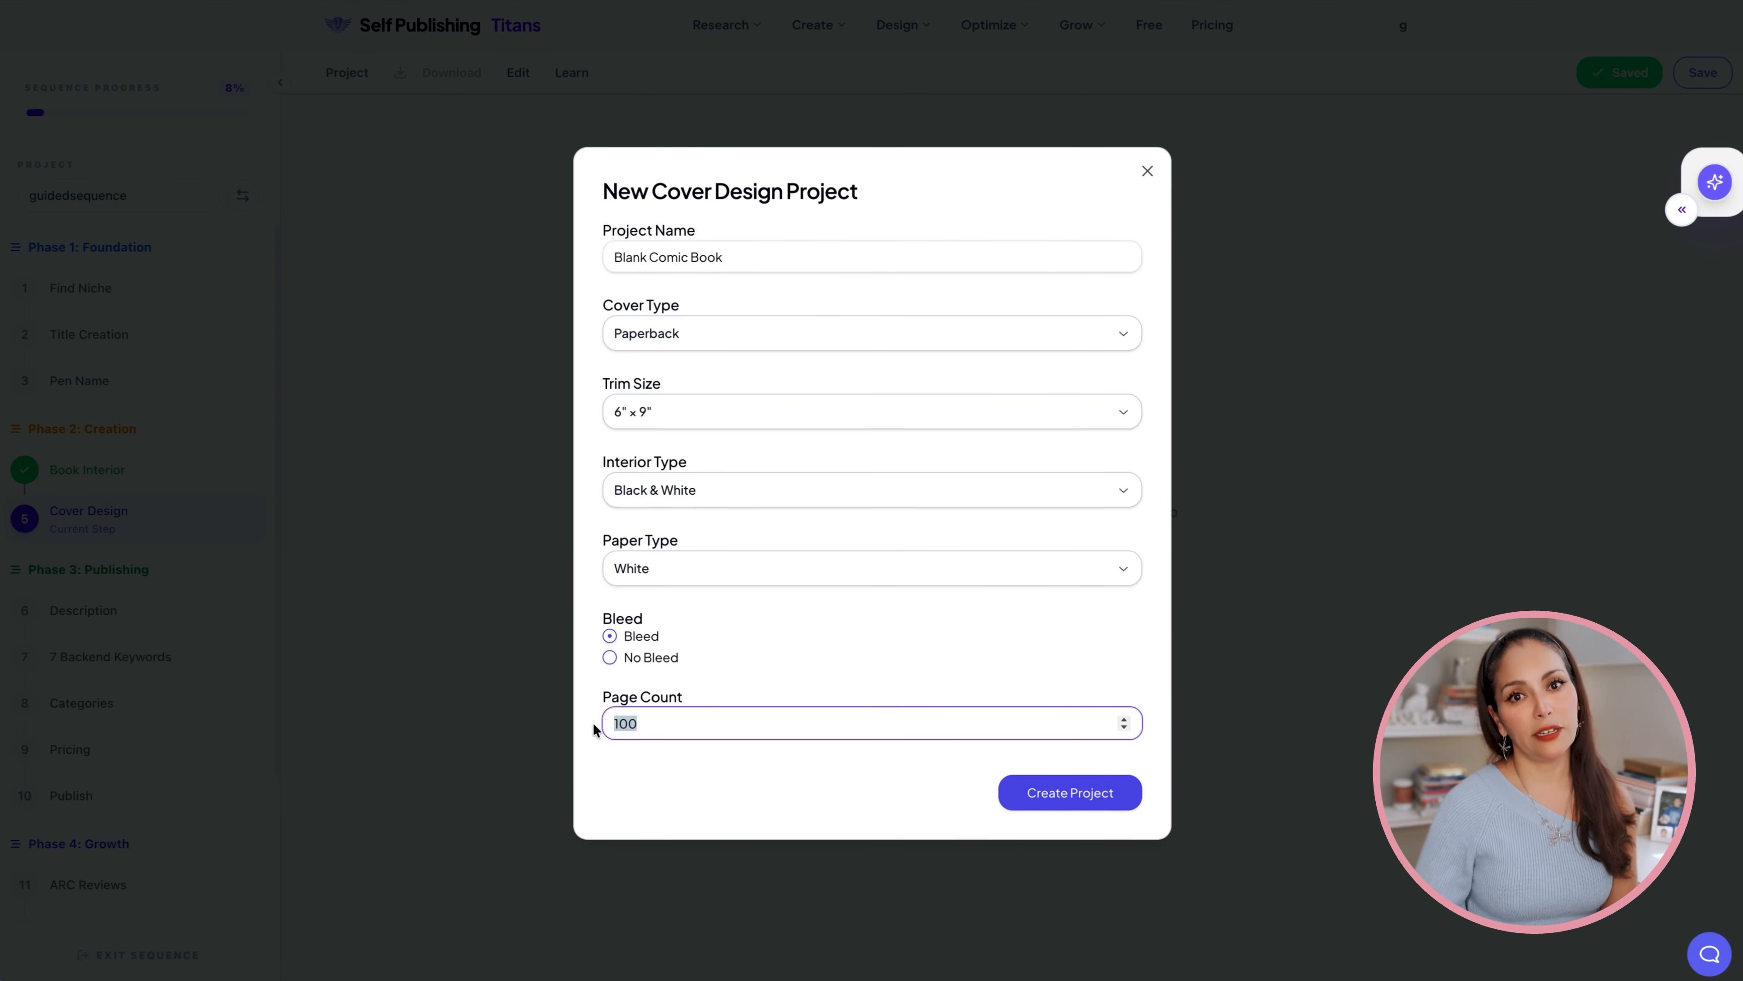
pyautogui.click(1072, 795)
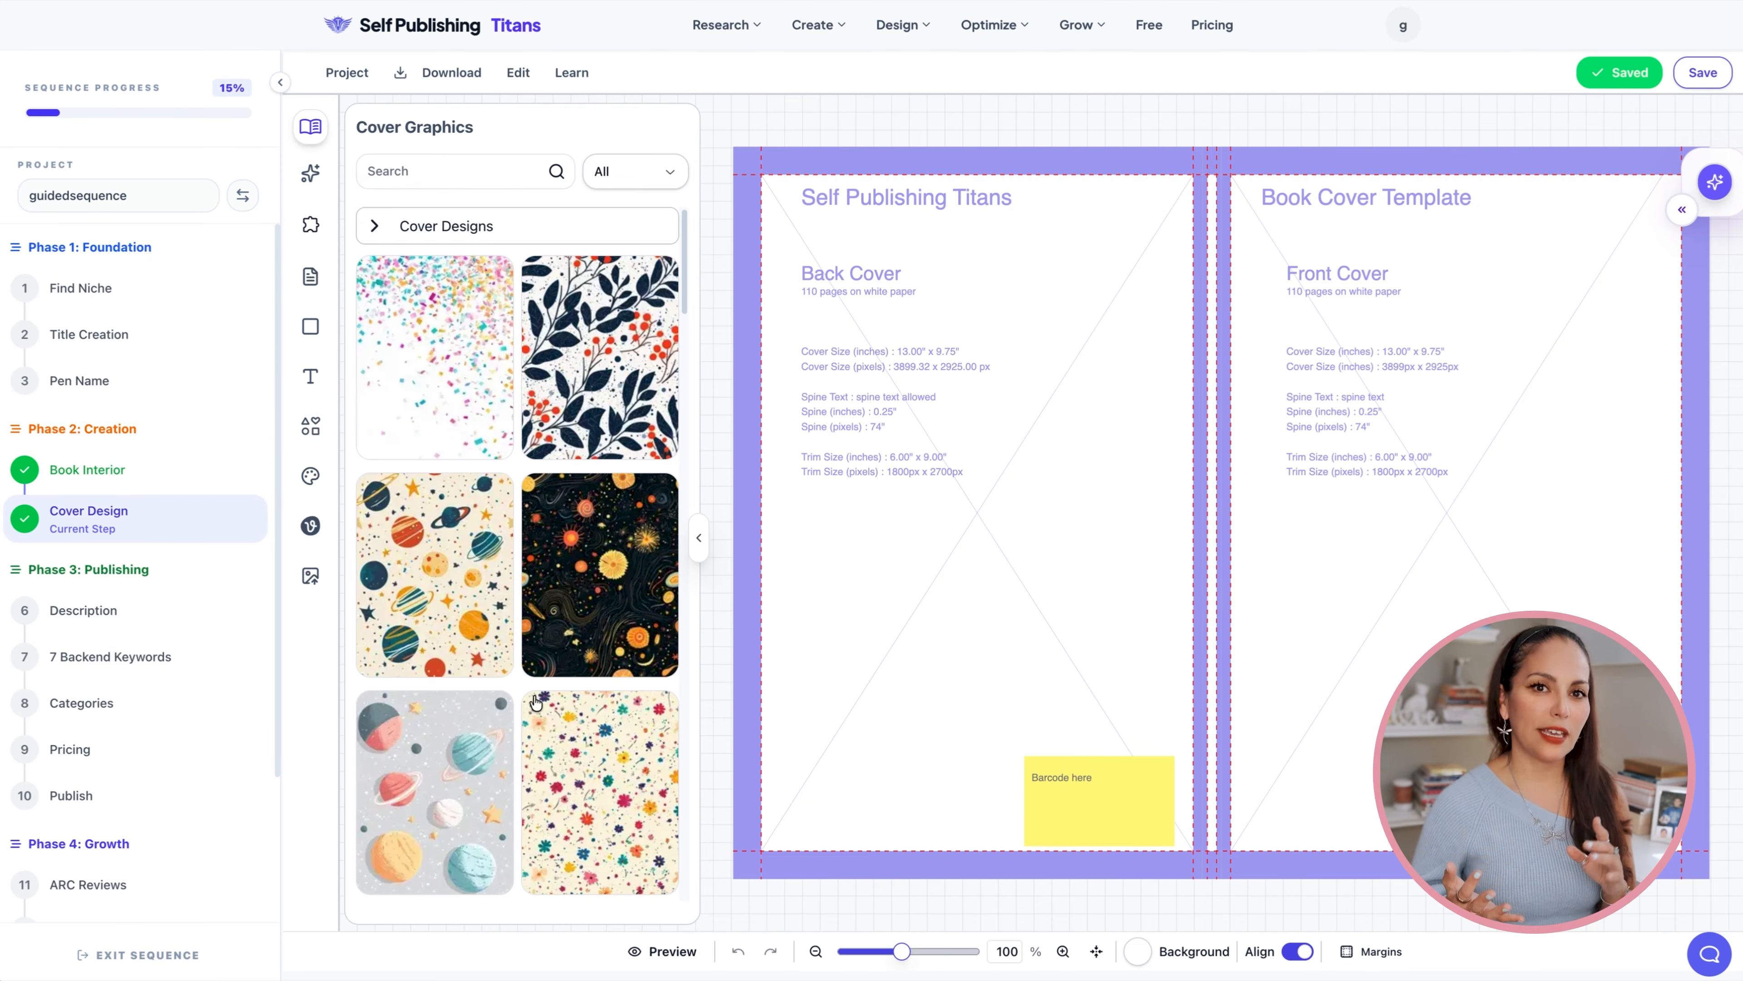
# Look through the cover designer's AI images, templates, shapes, text, design elements, coloring book elements and stock images.
pyautogui.click(310, 176)
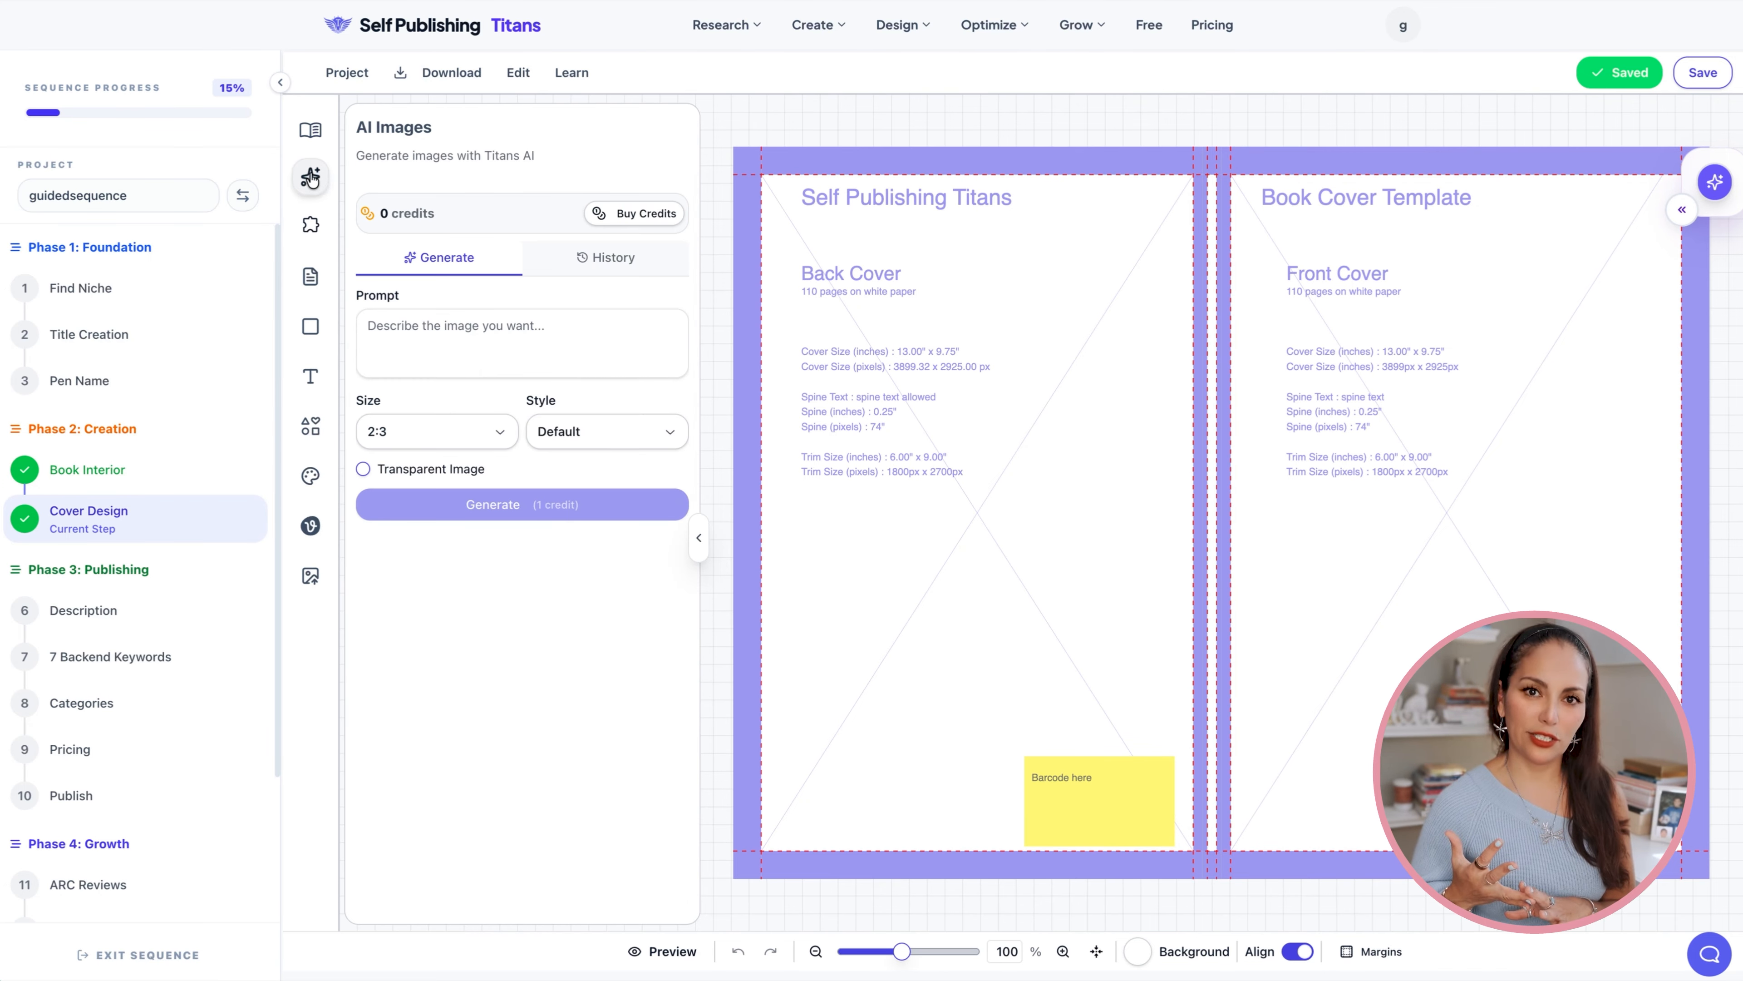
pyautogui.click(310, 227)
pyautogui.click(310, 277)
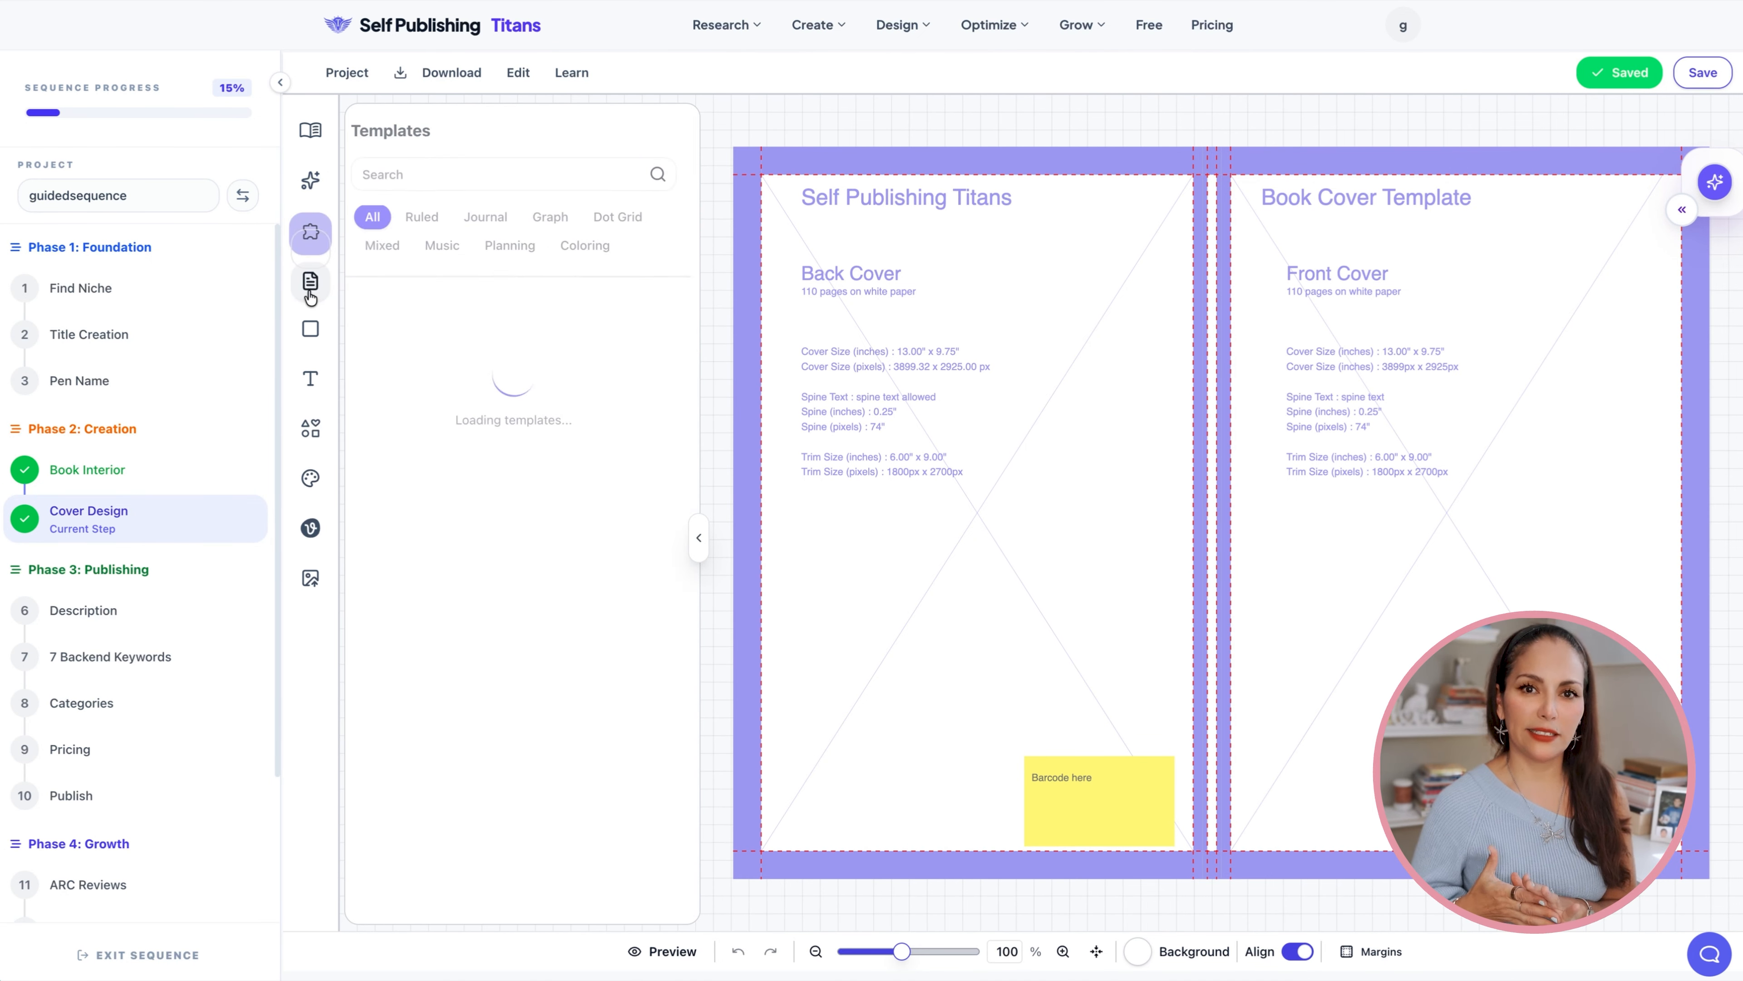
pyautogui.click(311, 329)
pyautogui.click(310, 379)
pyautogui.click(310, 426)
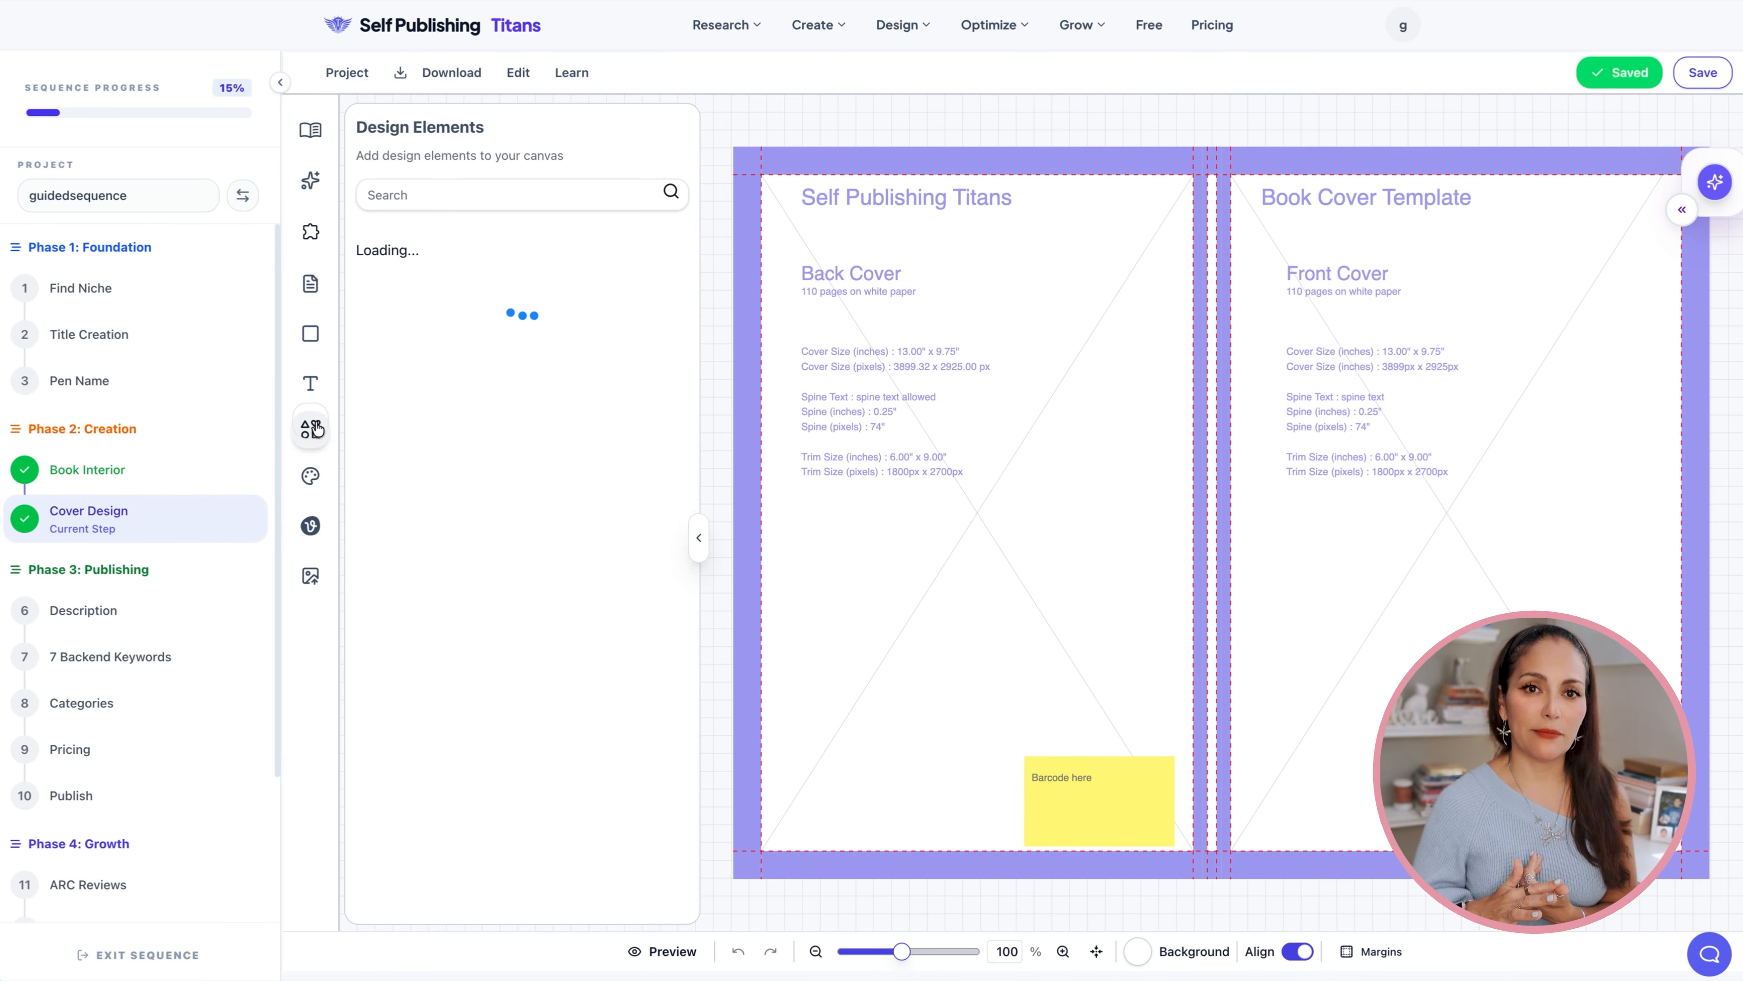
pyautogui.click(312, 479)
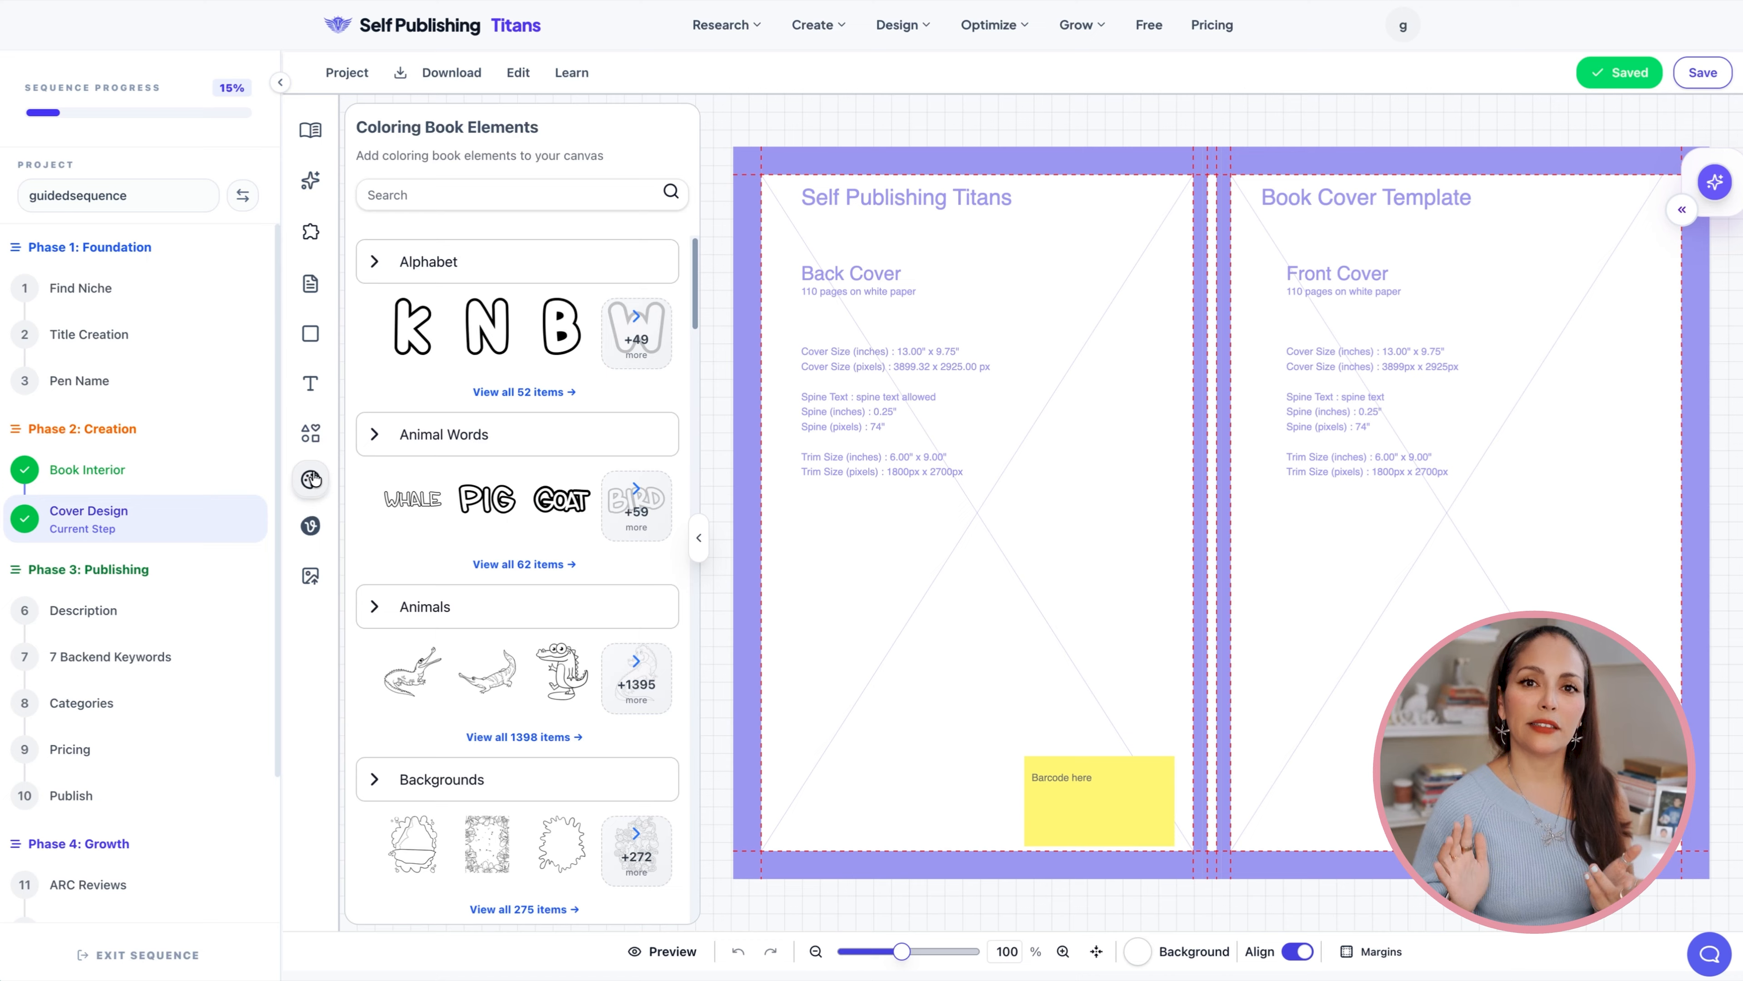
pyautogui.click(314, 521)
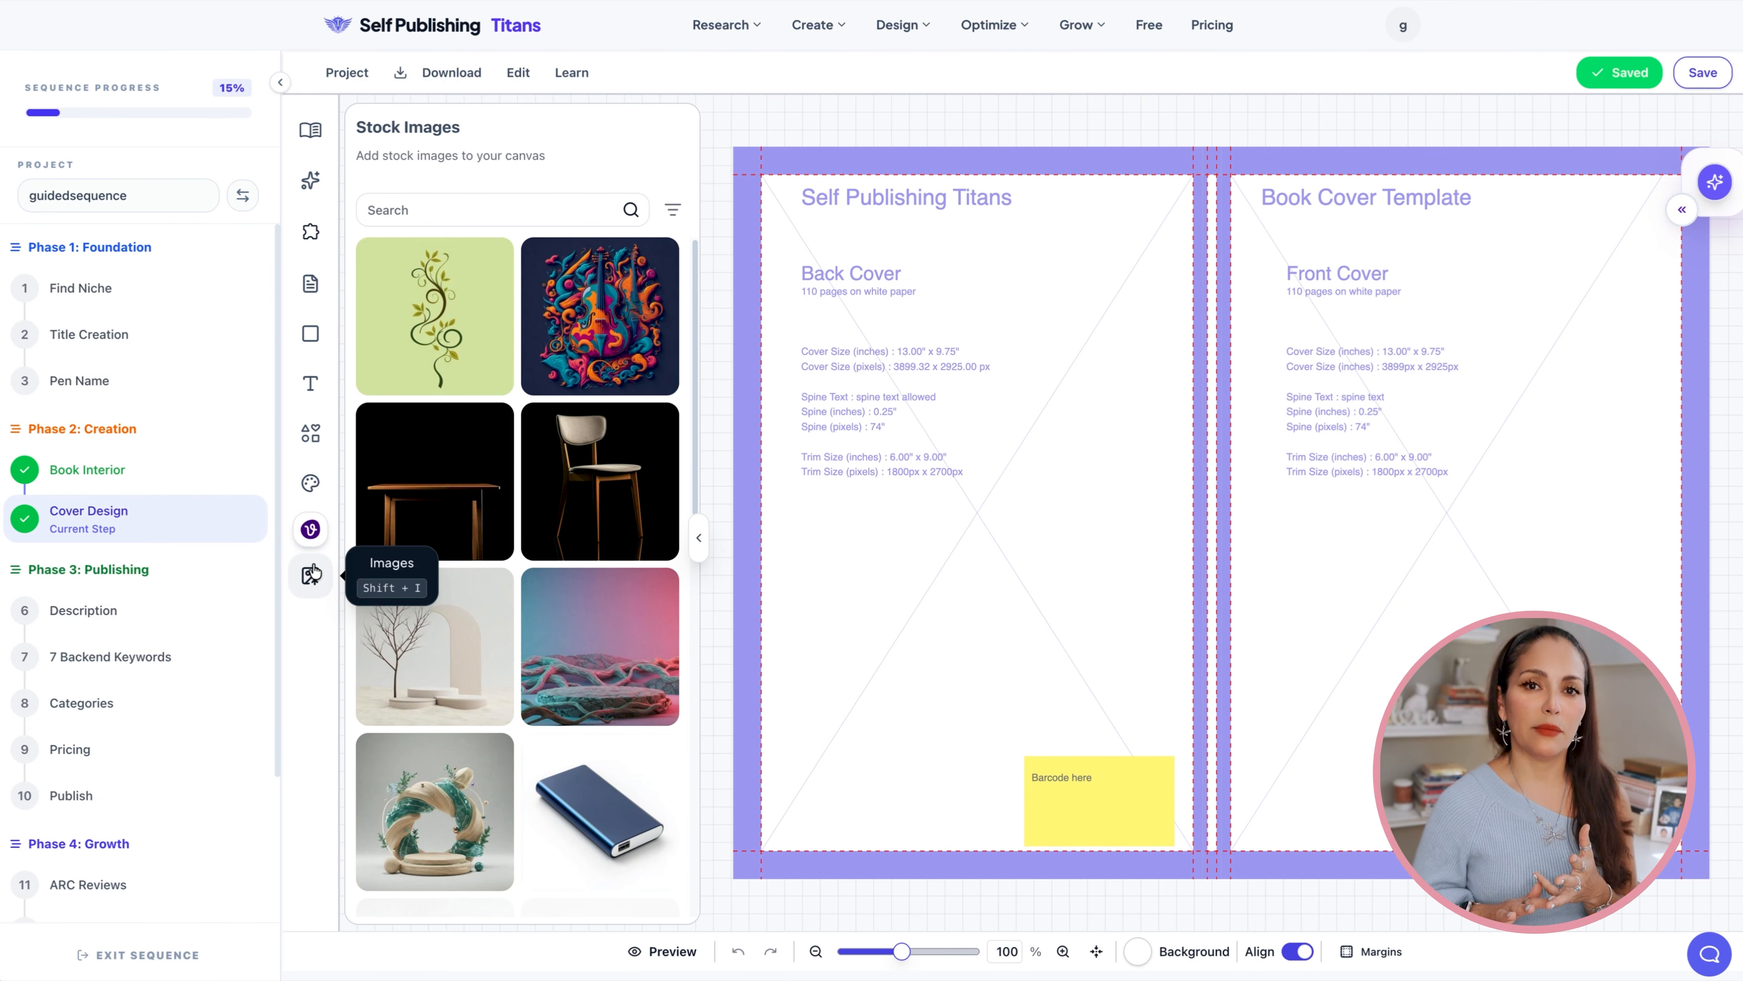
# Upload the comic background images, placing the blue cloud burst on the front cover and the pink ray design on the back cover.
pyautogui.click(311, 574)
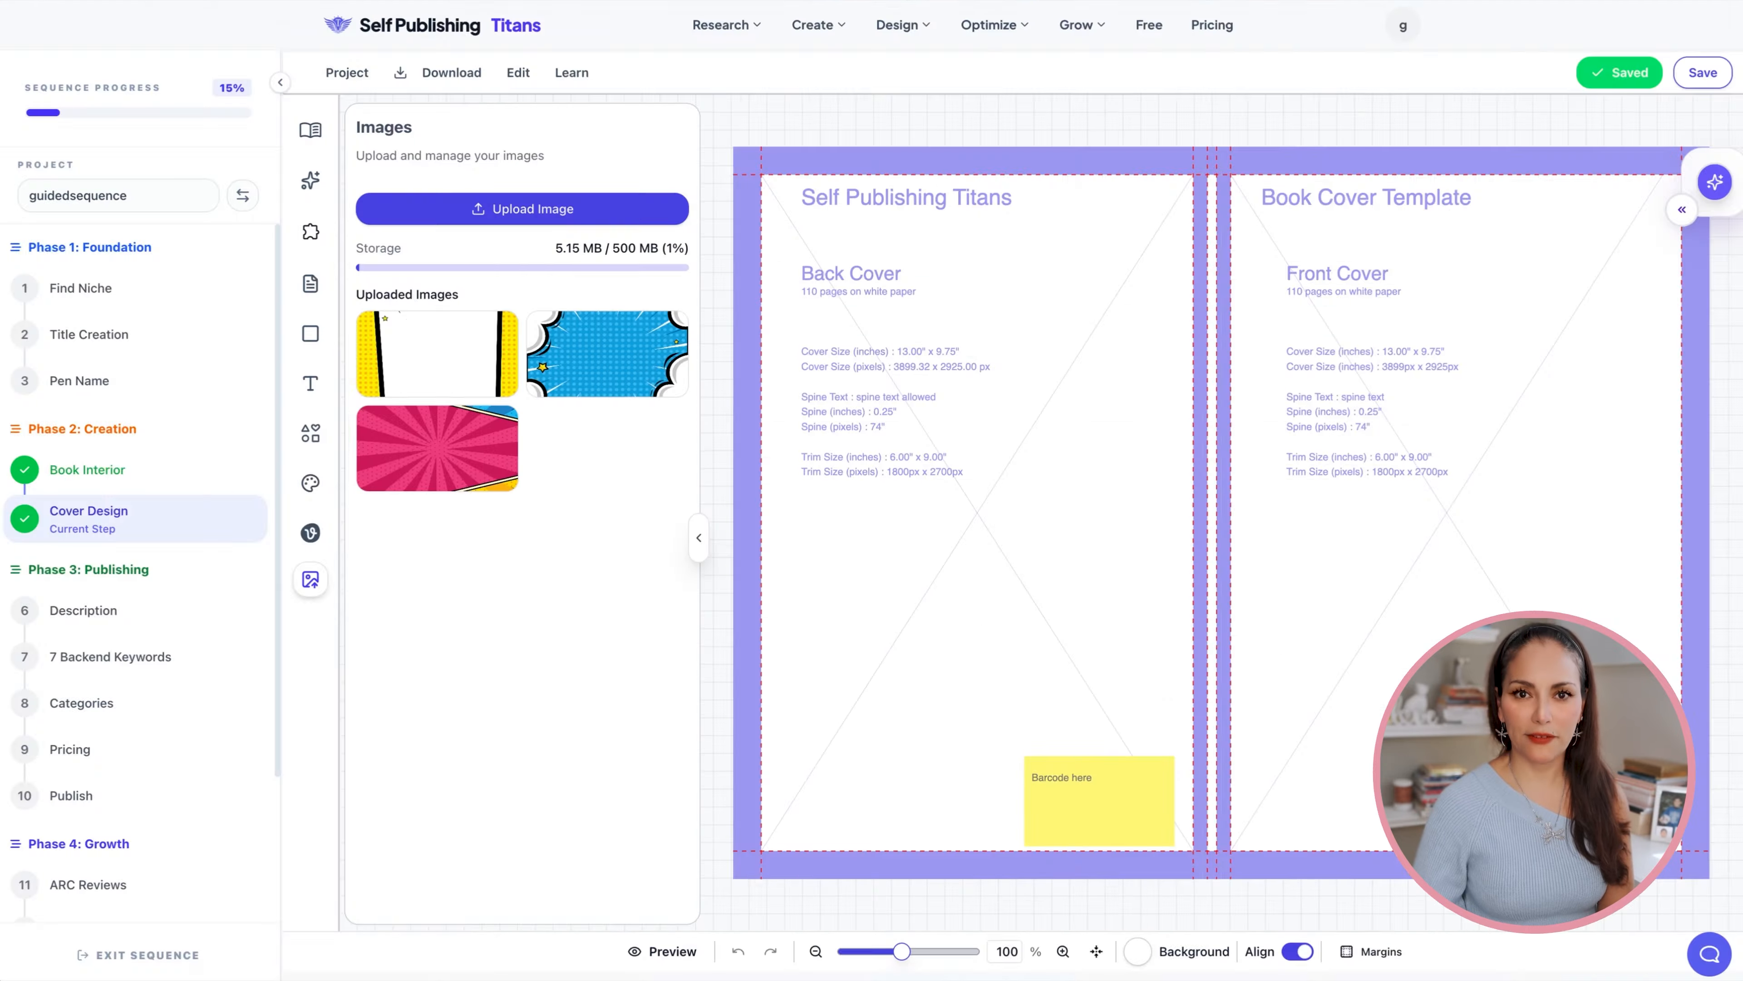
pyautogui.click(630, 215)
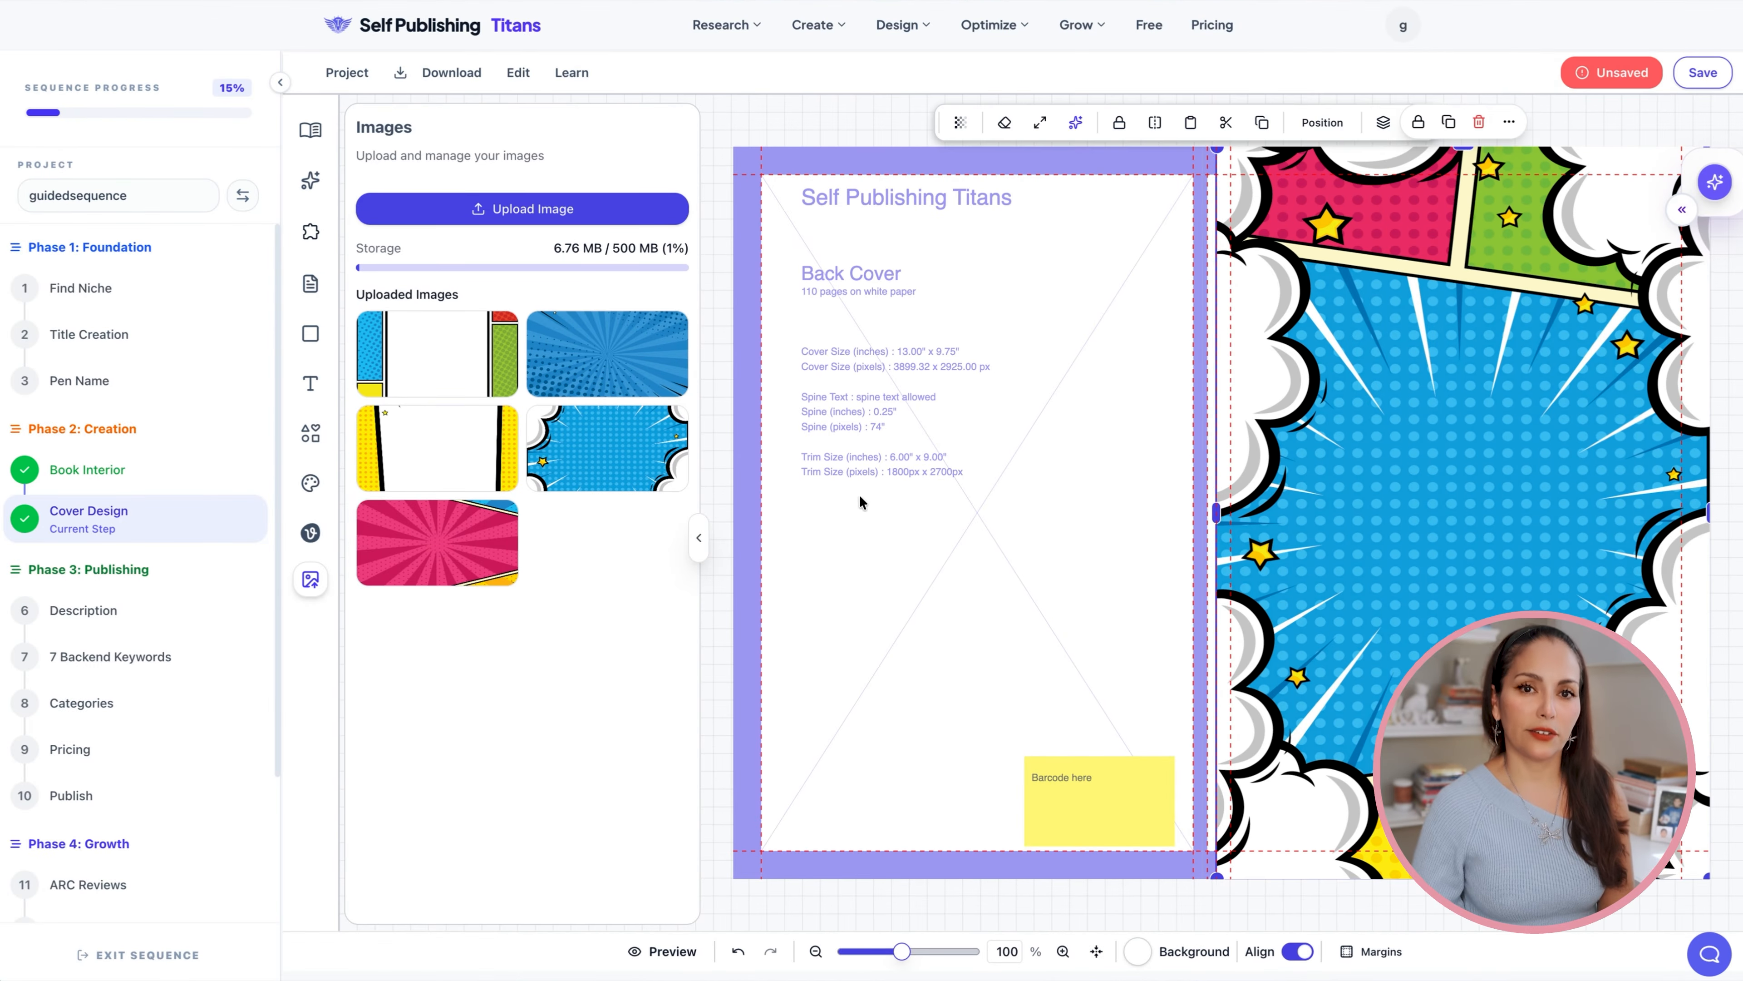
pyautogui.click(439, 546)
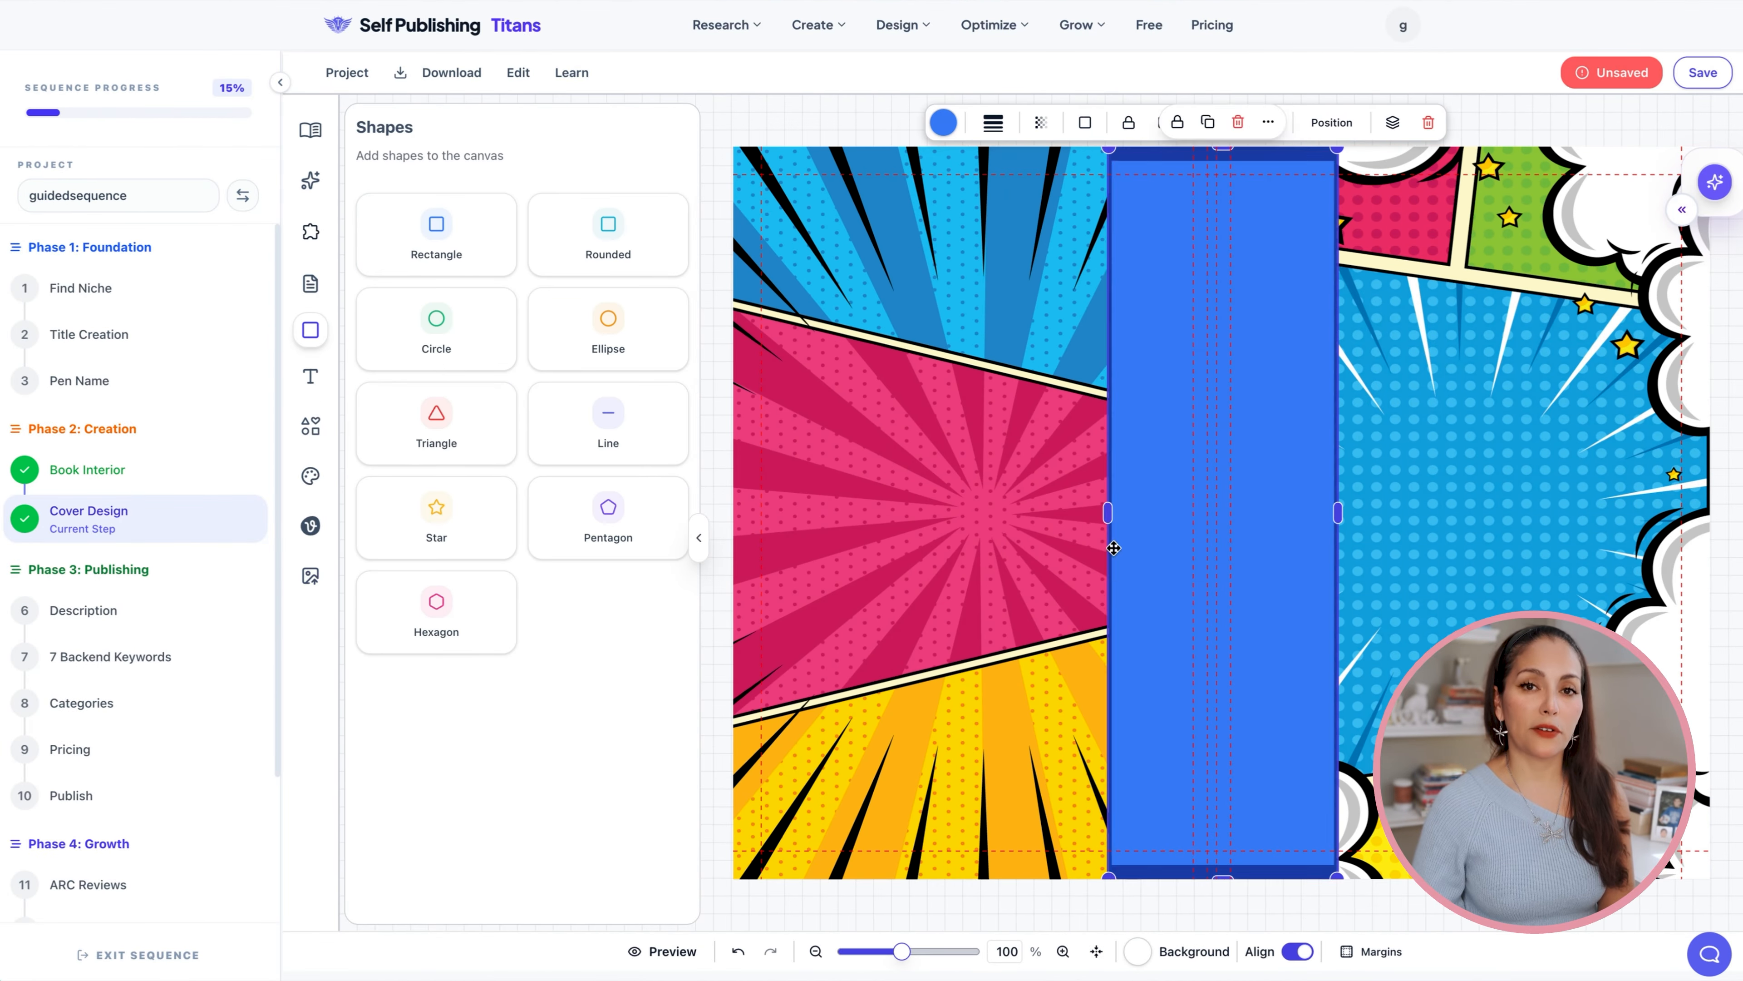
# Fill the full-height rectangle with black and fit its width to the spine between the two covers.
pyautogui.moveTo(1335, 512); pyautogui.dragTo(1229, 508)
pyautogui.click(899, 194)
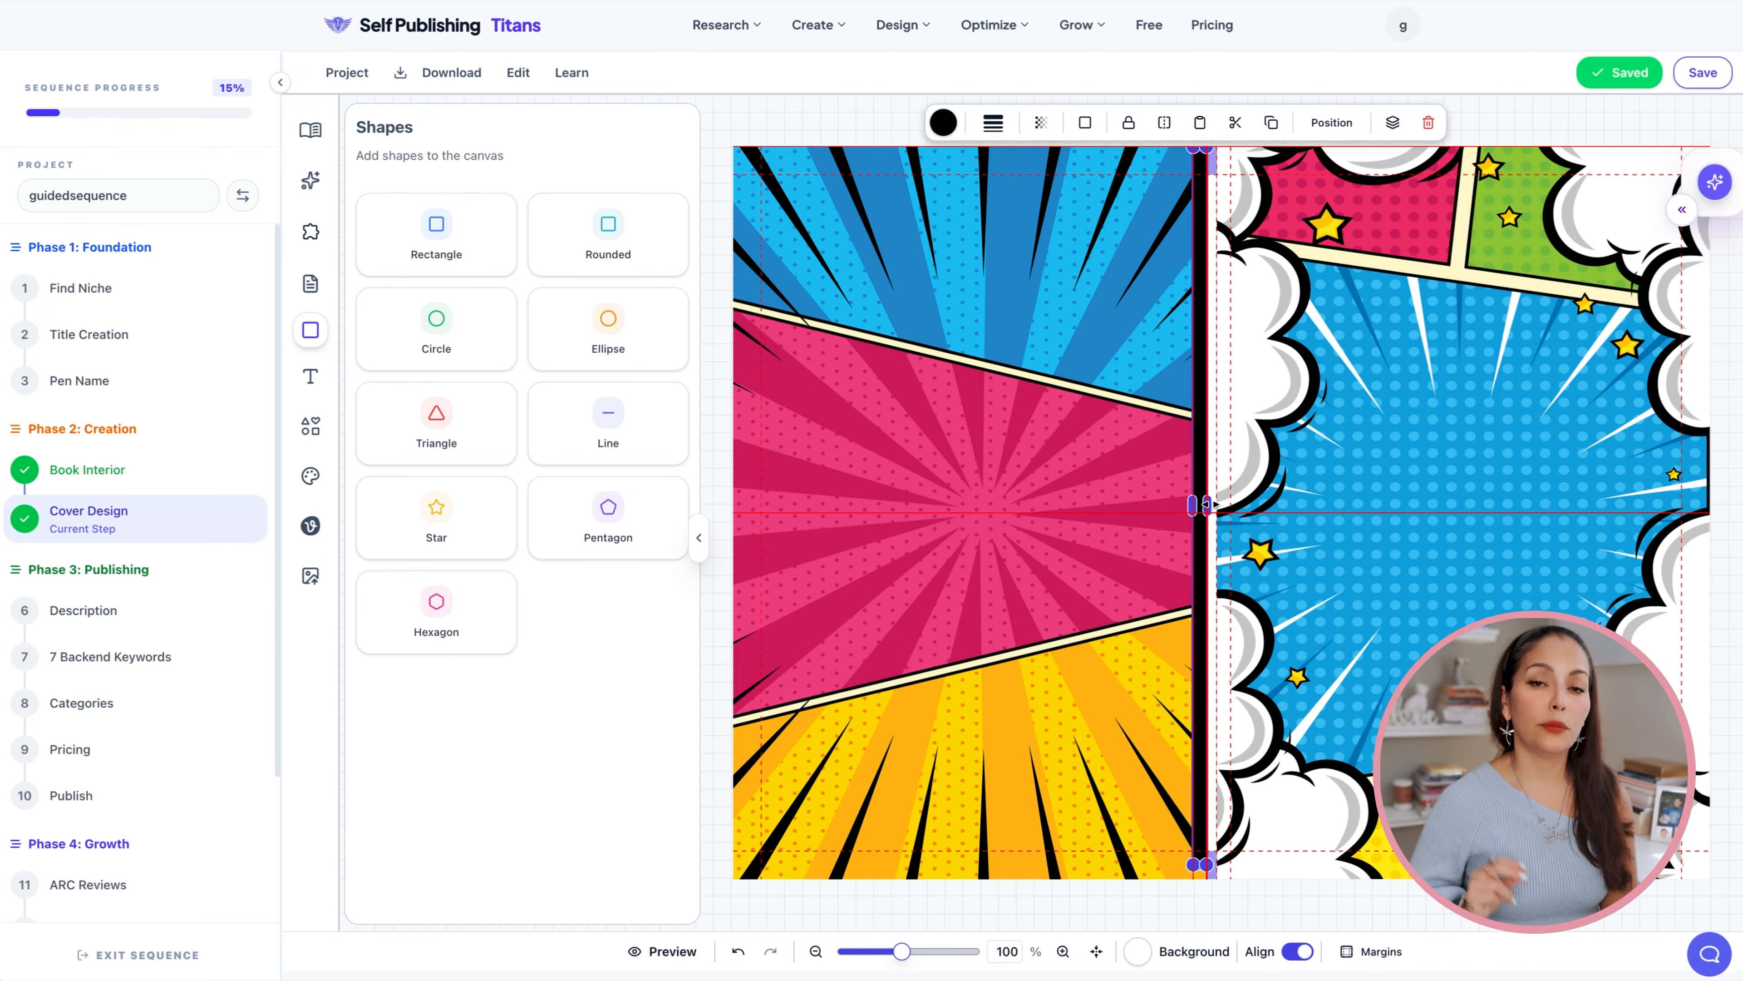
pyautogui.moveTo(1193, 508); pyautogui.dragTo(1230, 506)
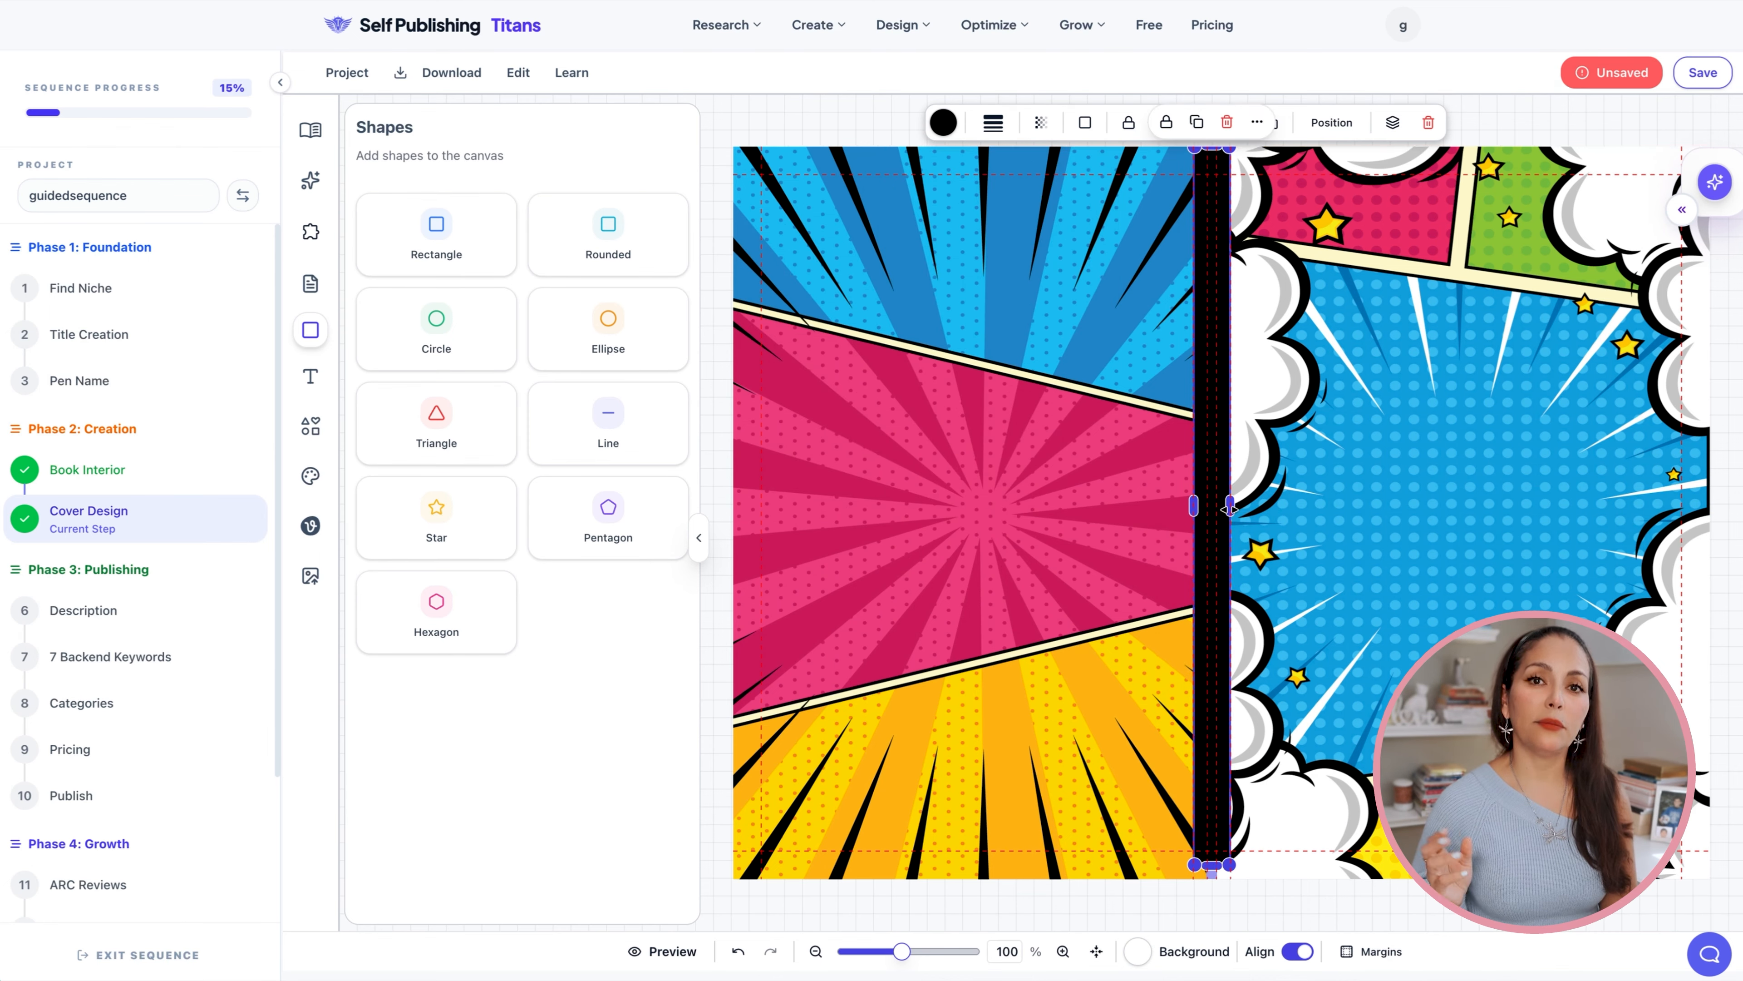
pyautogui.moveTo(902, 952); pyautogui.dragTo(971, 951)
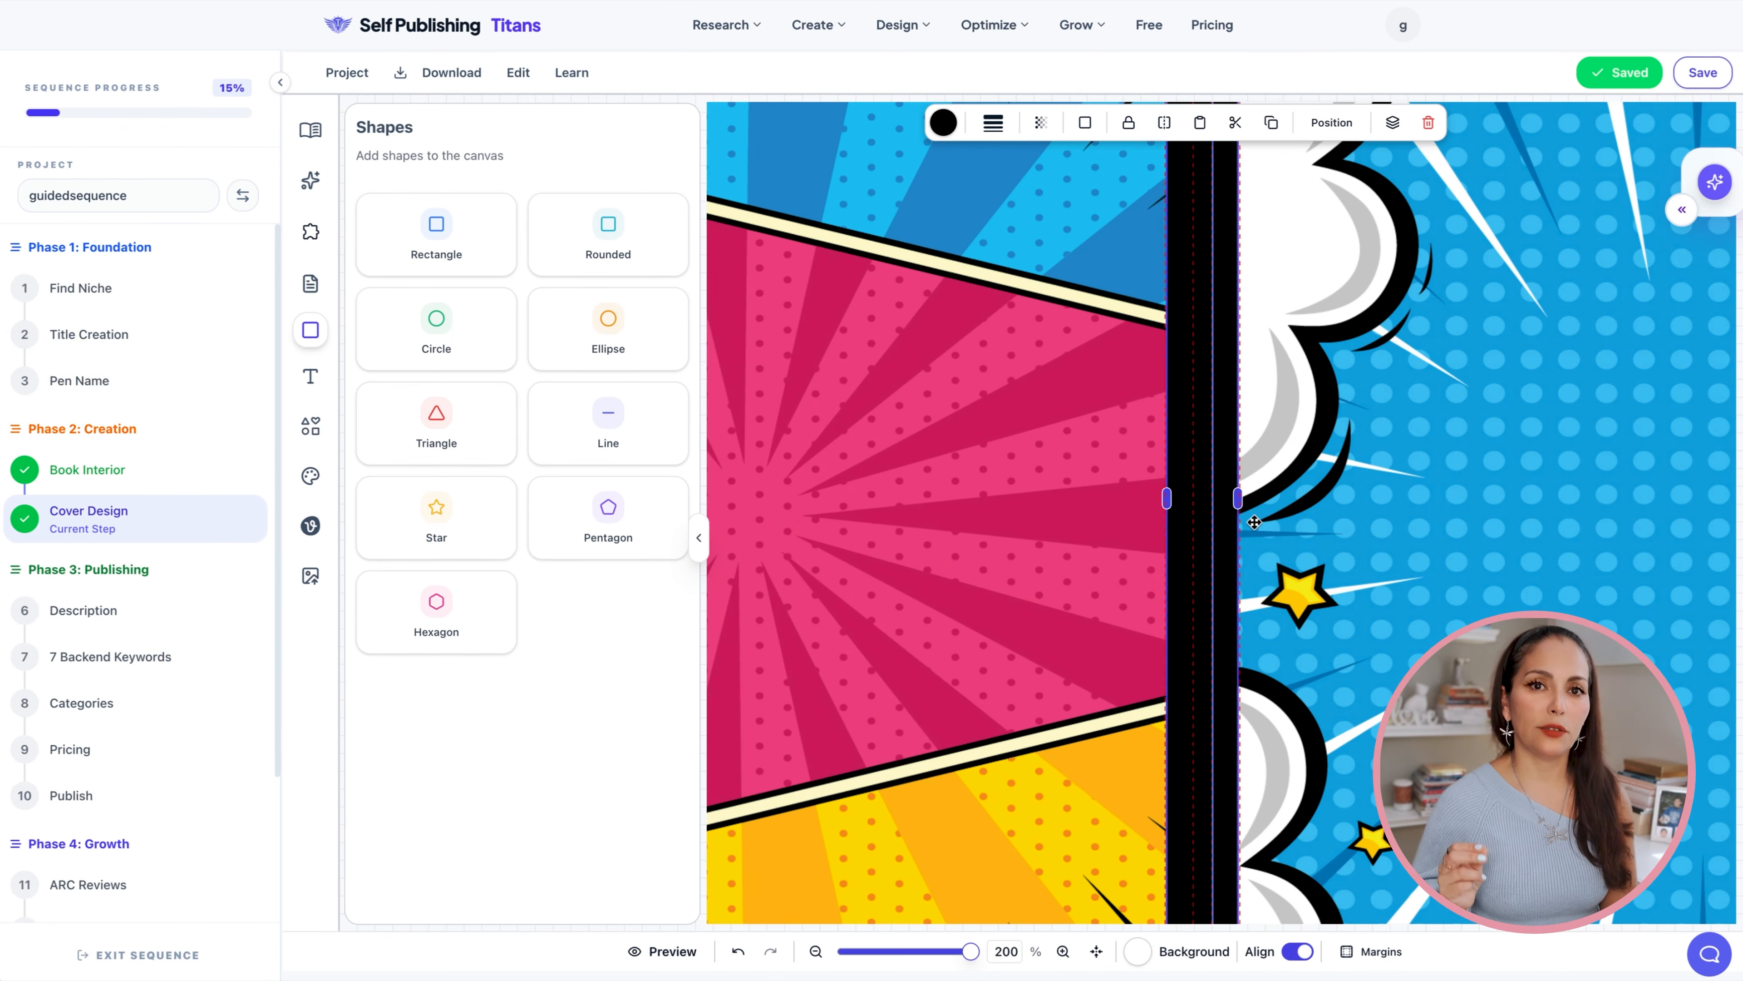
pyautogui.moveTo(1236, 499); pyautogui.dragTo(1240, 499)
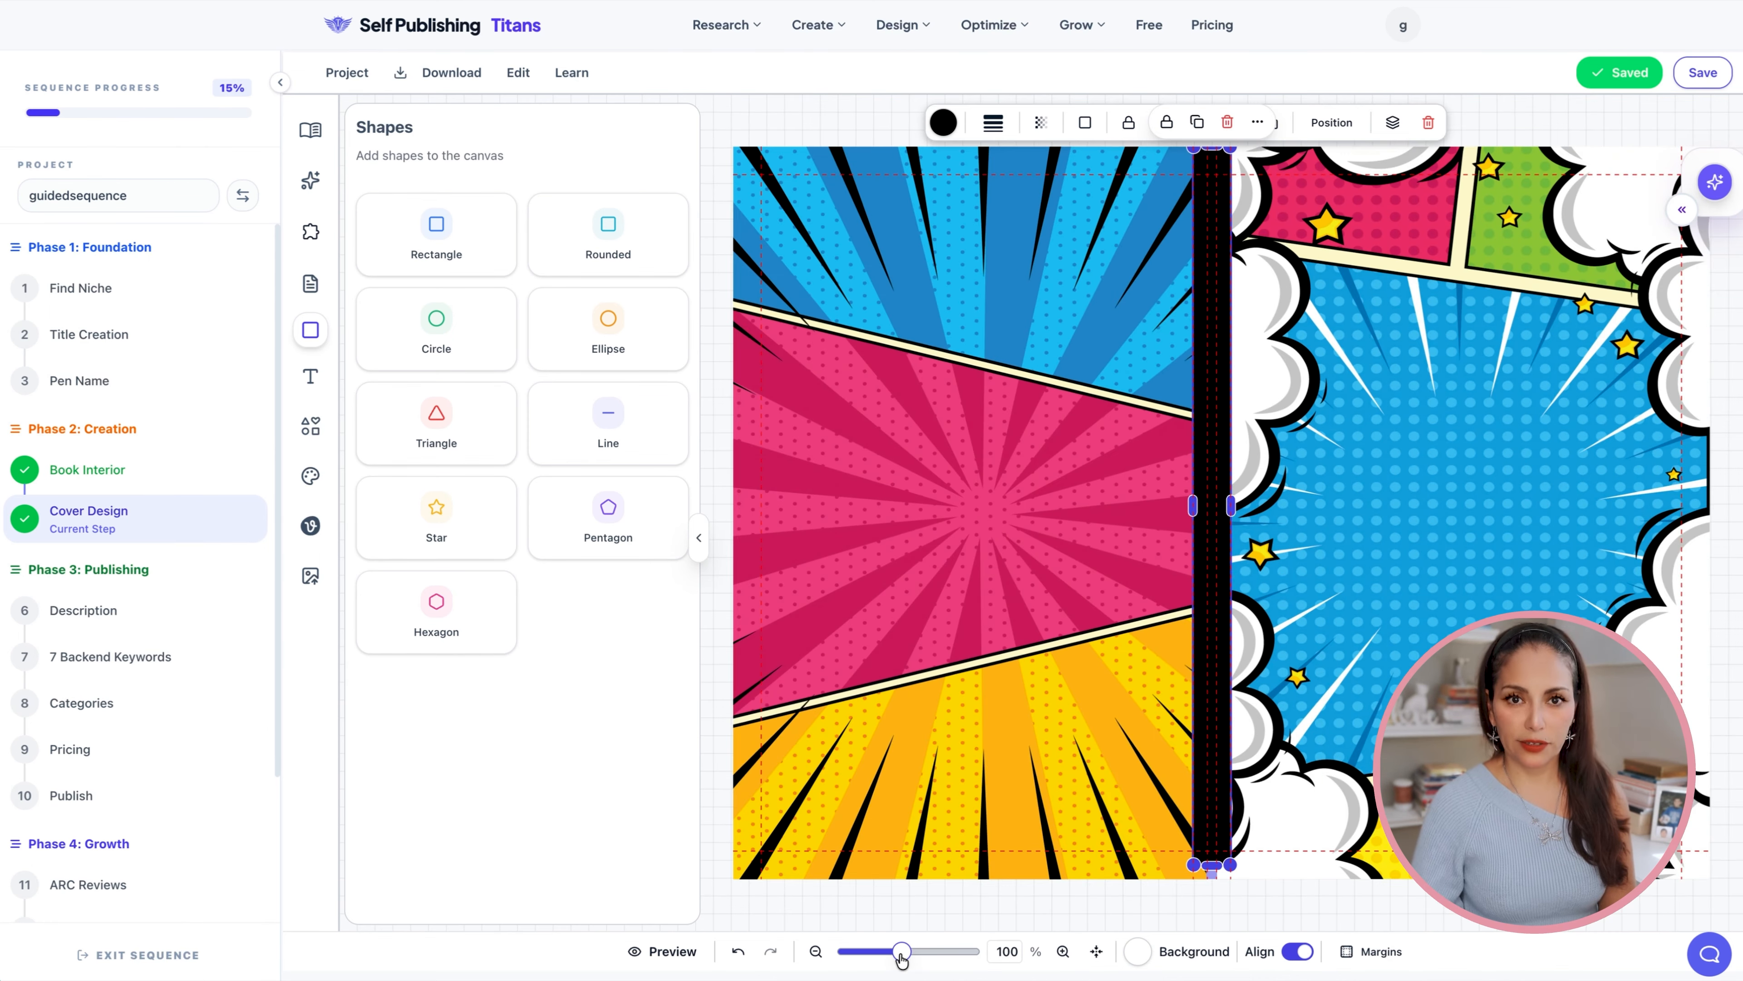
# Add the title "Draw Your Own Comics" to the front cover in Lobster, with its three lines in black, white and pink.
pyautogui.click(310, 376)
pyautogui.click(517, 312)
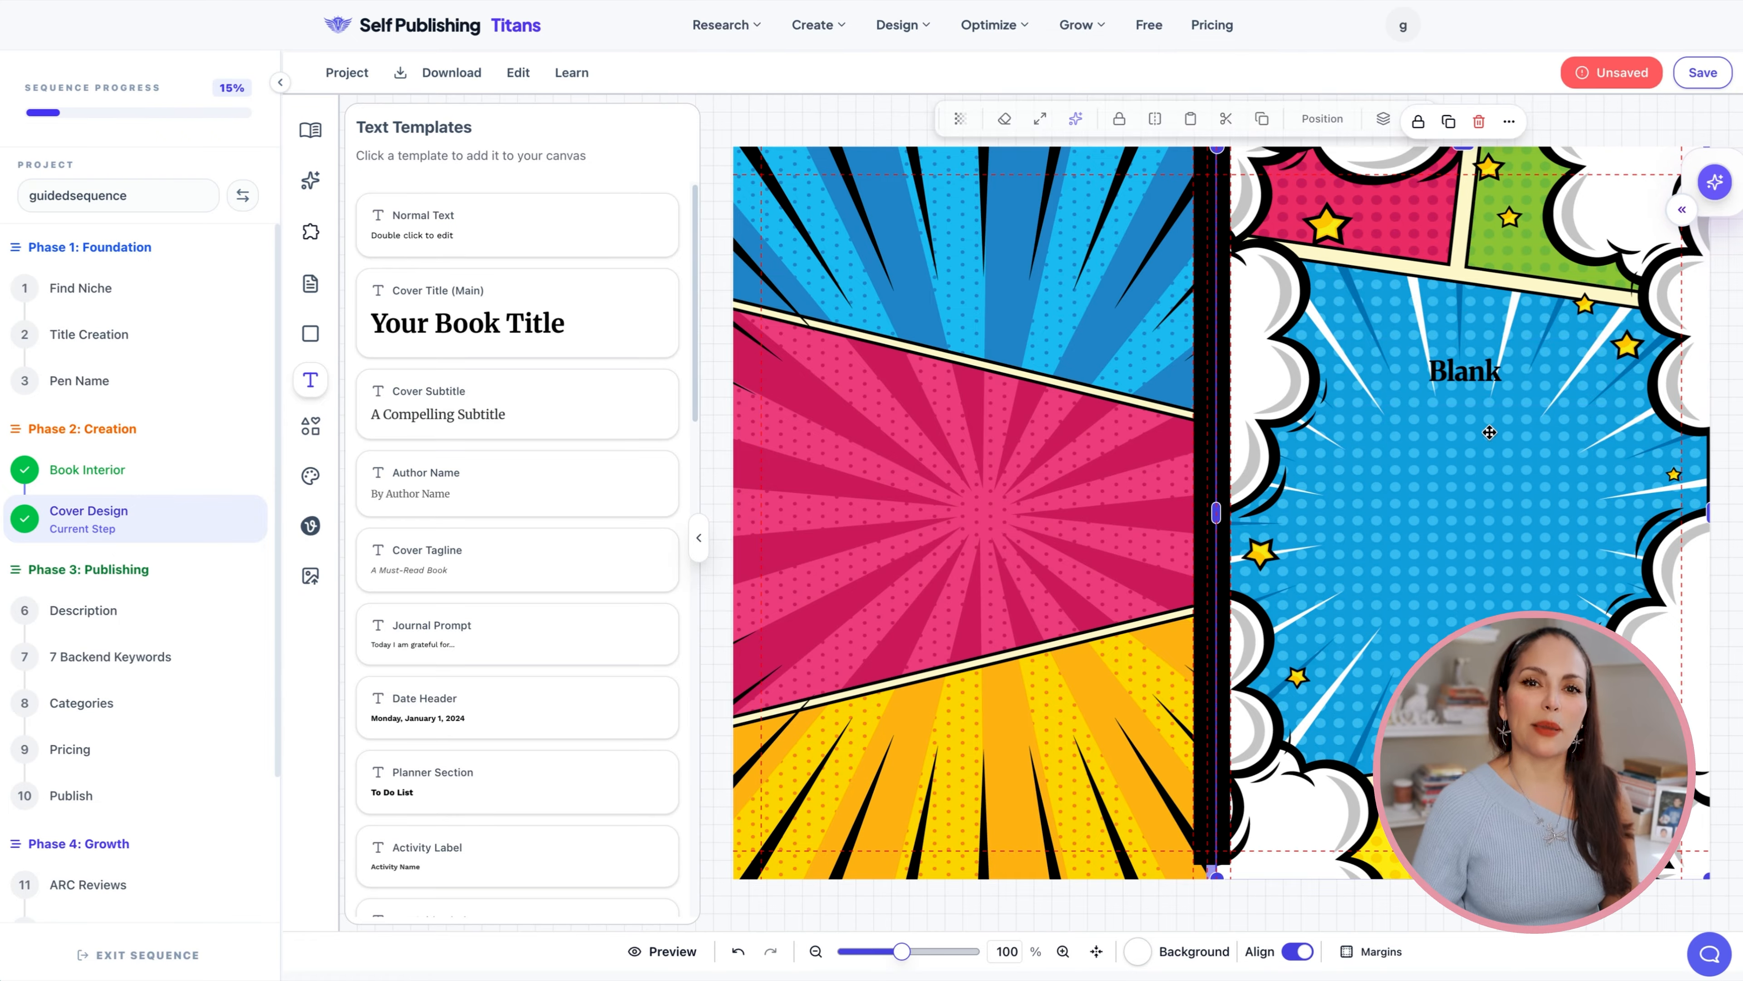
pyautogui.click(831, 123)
pyautogui.click(737, 300)
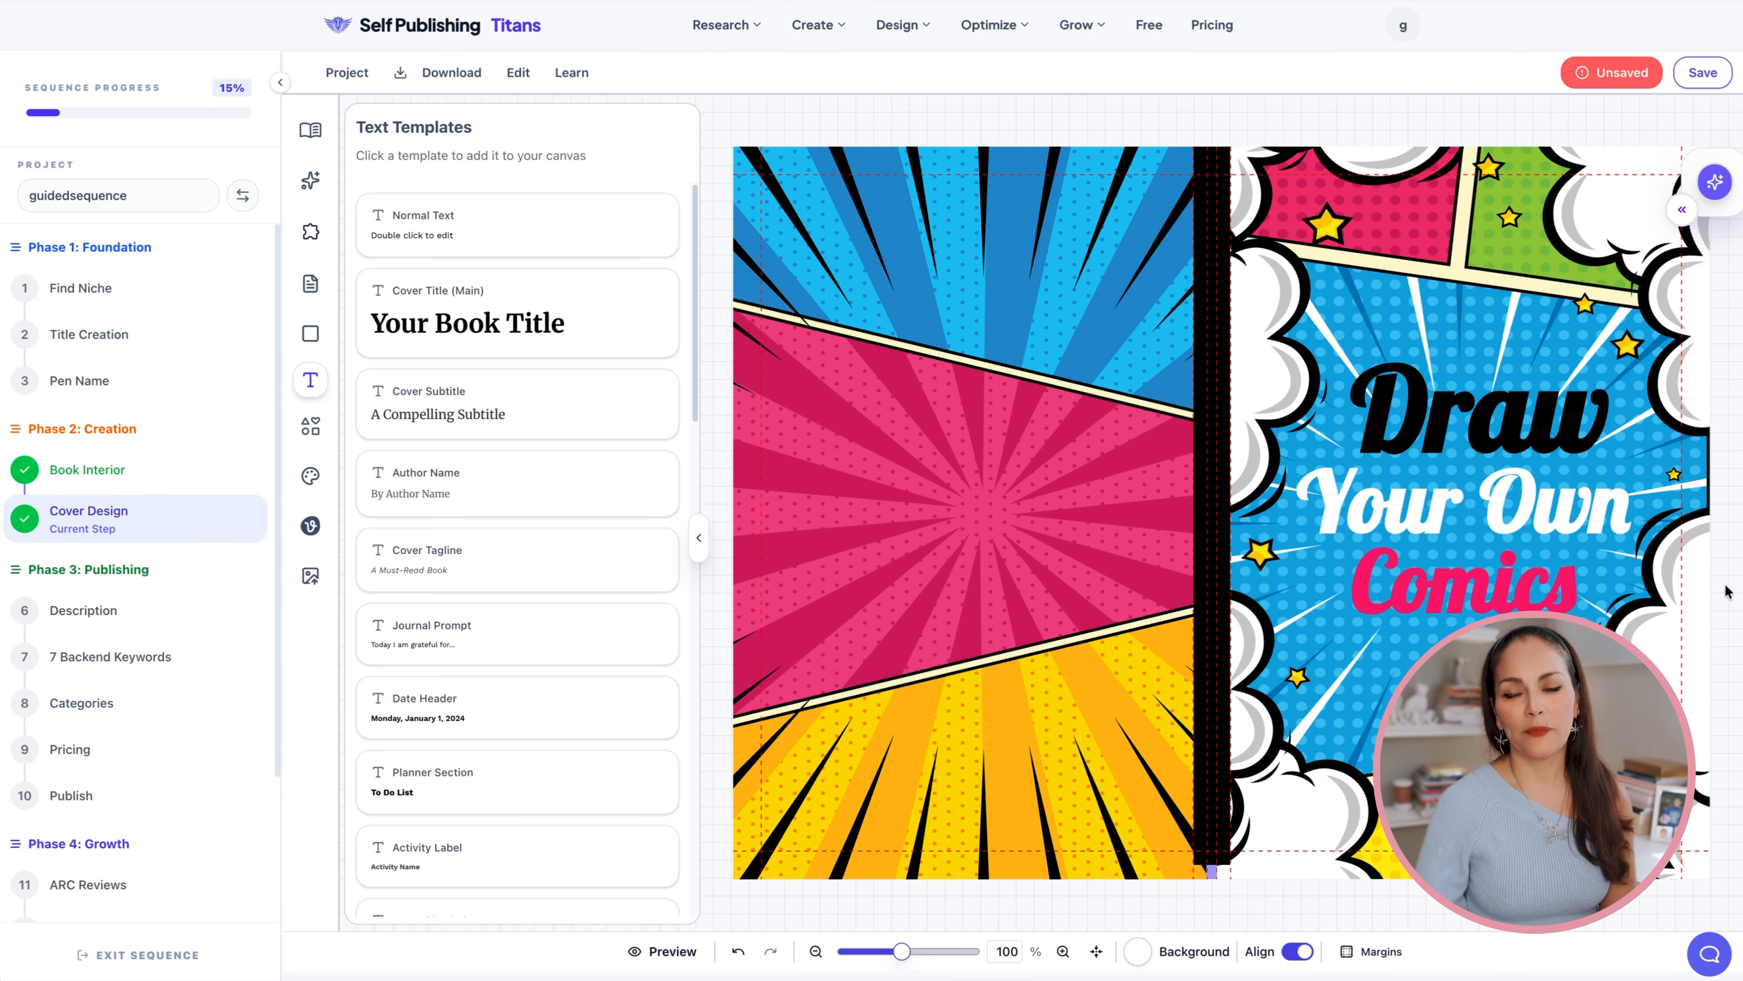
# Add a white rectangle with a black border to the back cover, with pink "lots of page" above and blue "designs!" below.
pyautogui.click(440, 235)
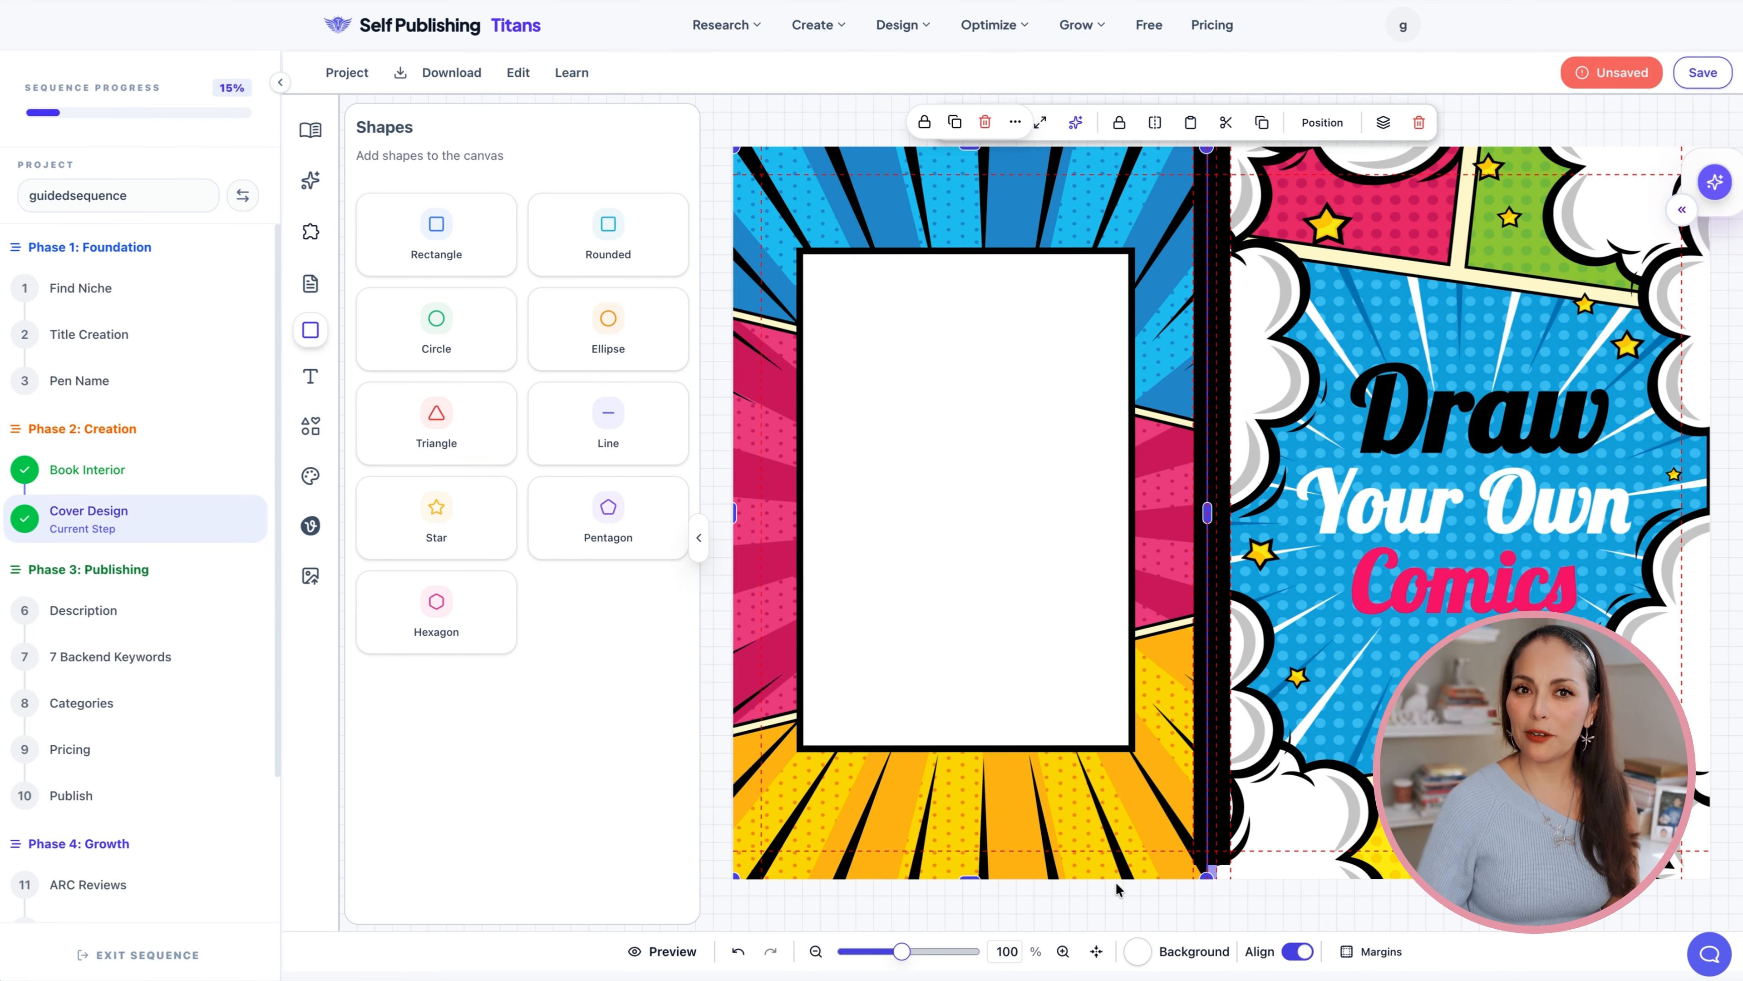
pyautogui.click(891, 479)
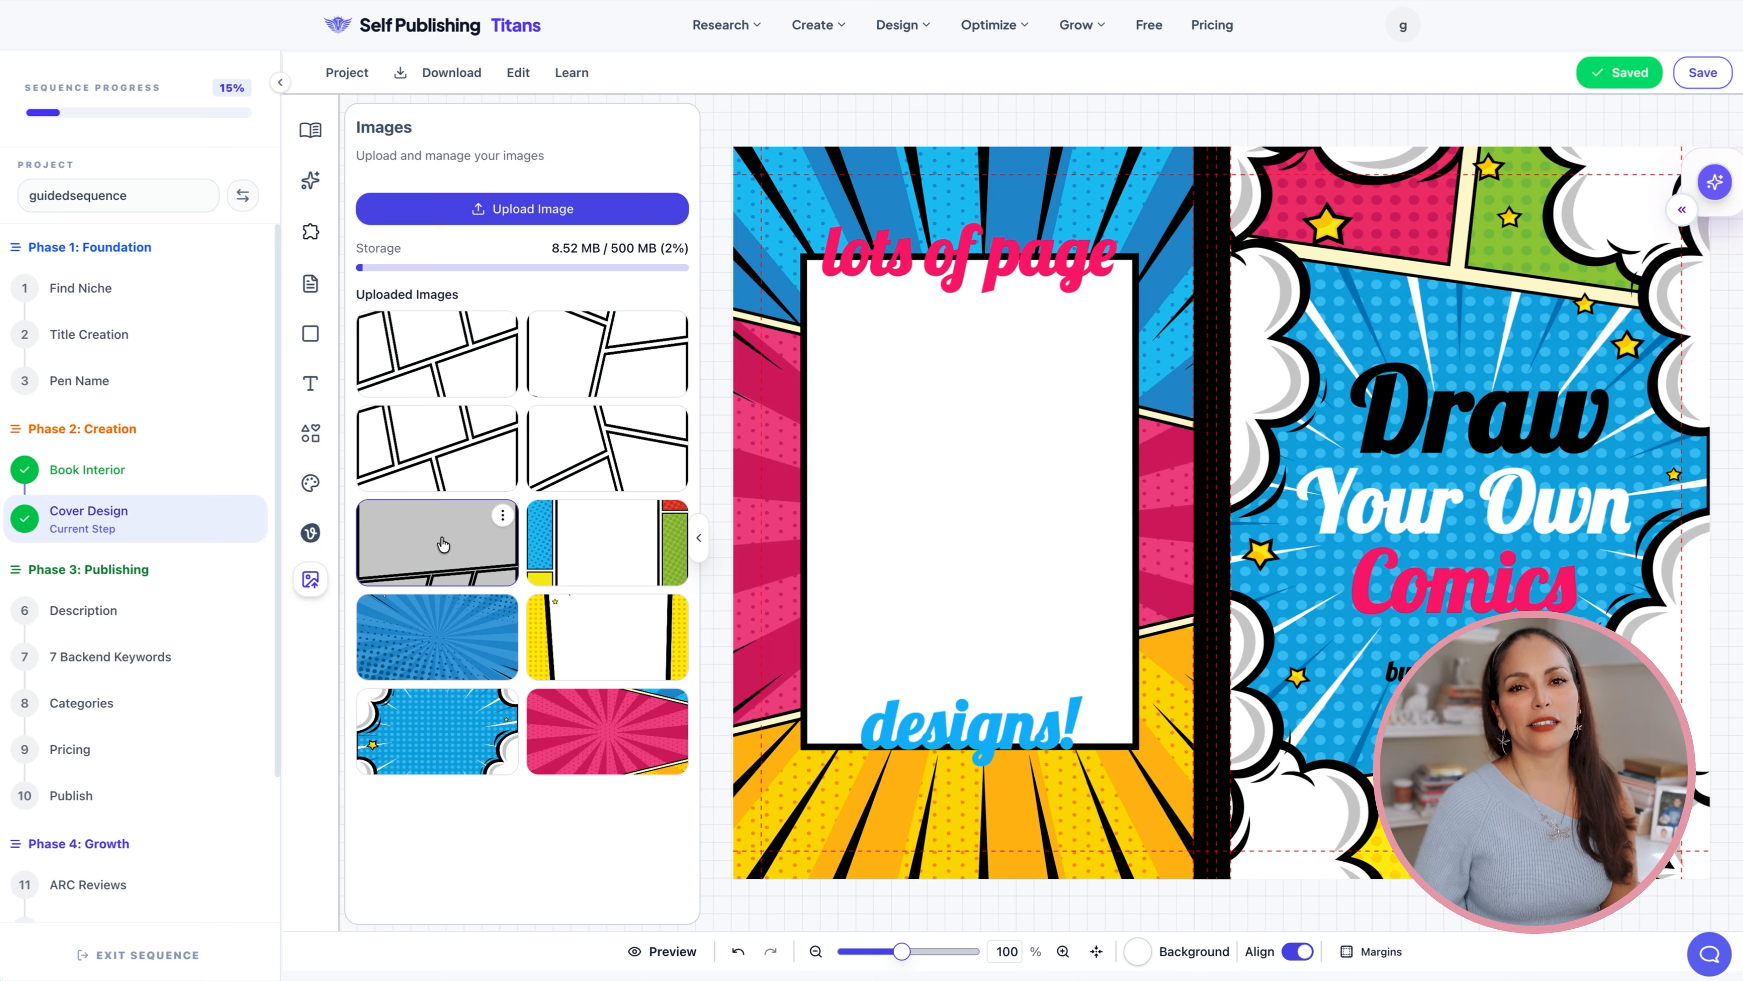
# Place four different uploaded panel layouts as small previews in a two-by-two grid inside the back cover's white frame.
pyautogui.click(448, 546)
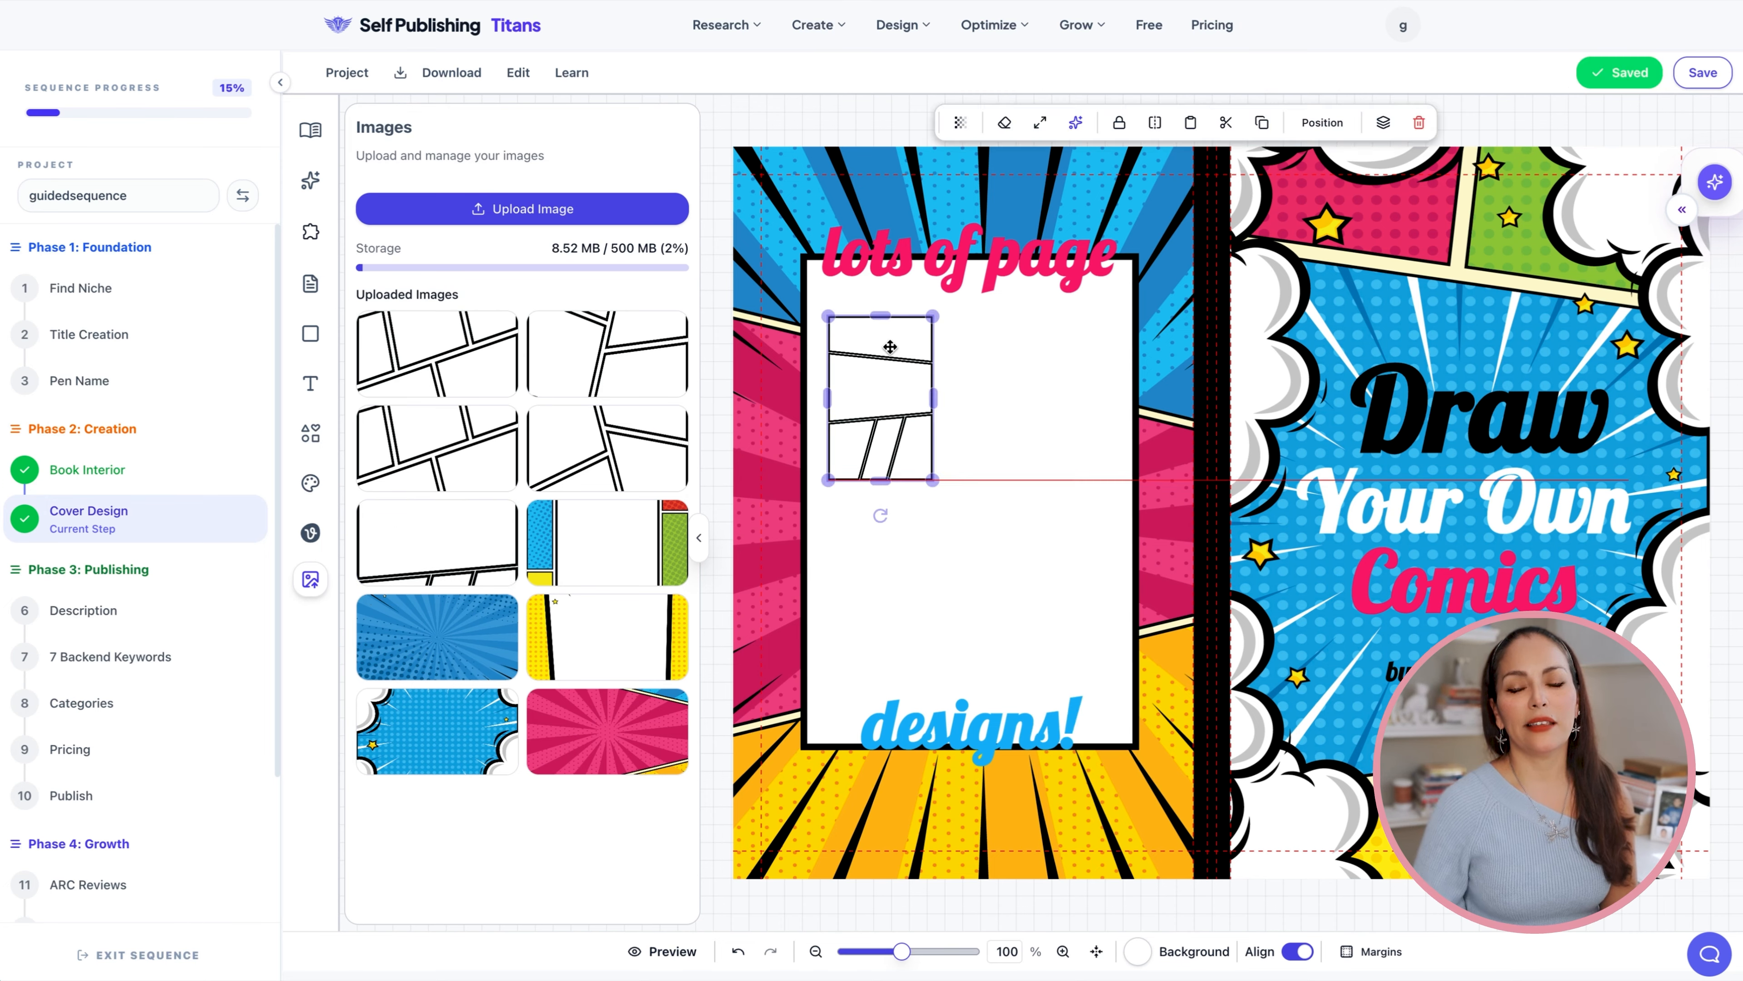
pyautogui.click(607, 447)
pyautogui.moveTo(1107, 719); pyautogui.dragTo(1047, 405)
pyautogui.click(437, 542)
pyautogui.moveTo(1126, 687); pyautogui.dragTo(892, 591)
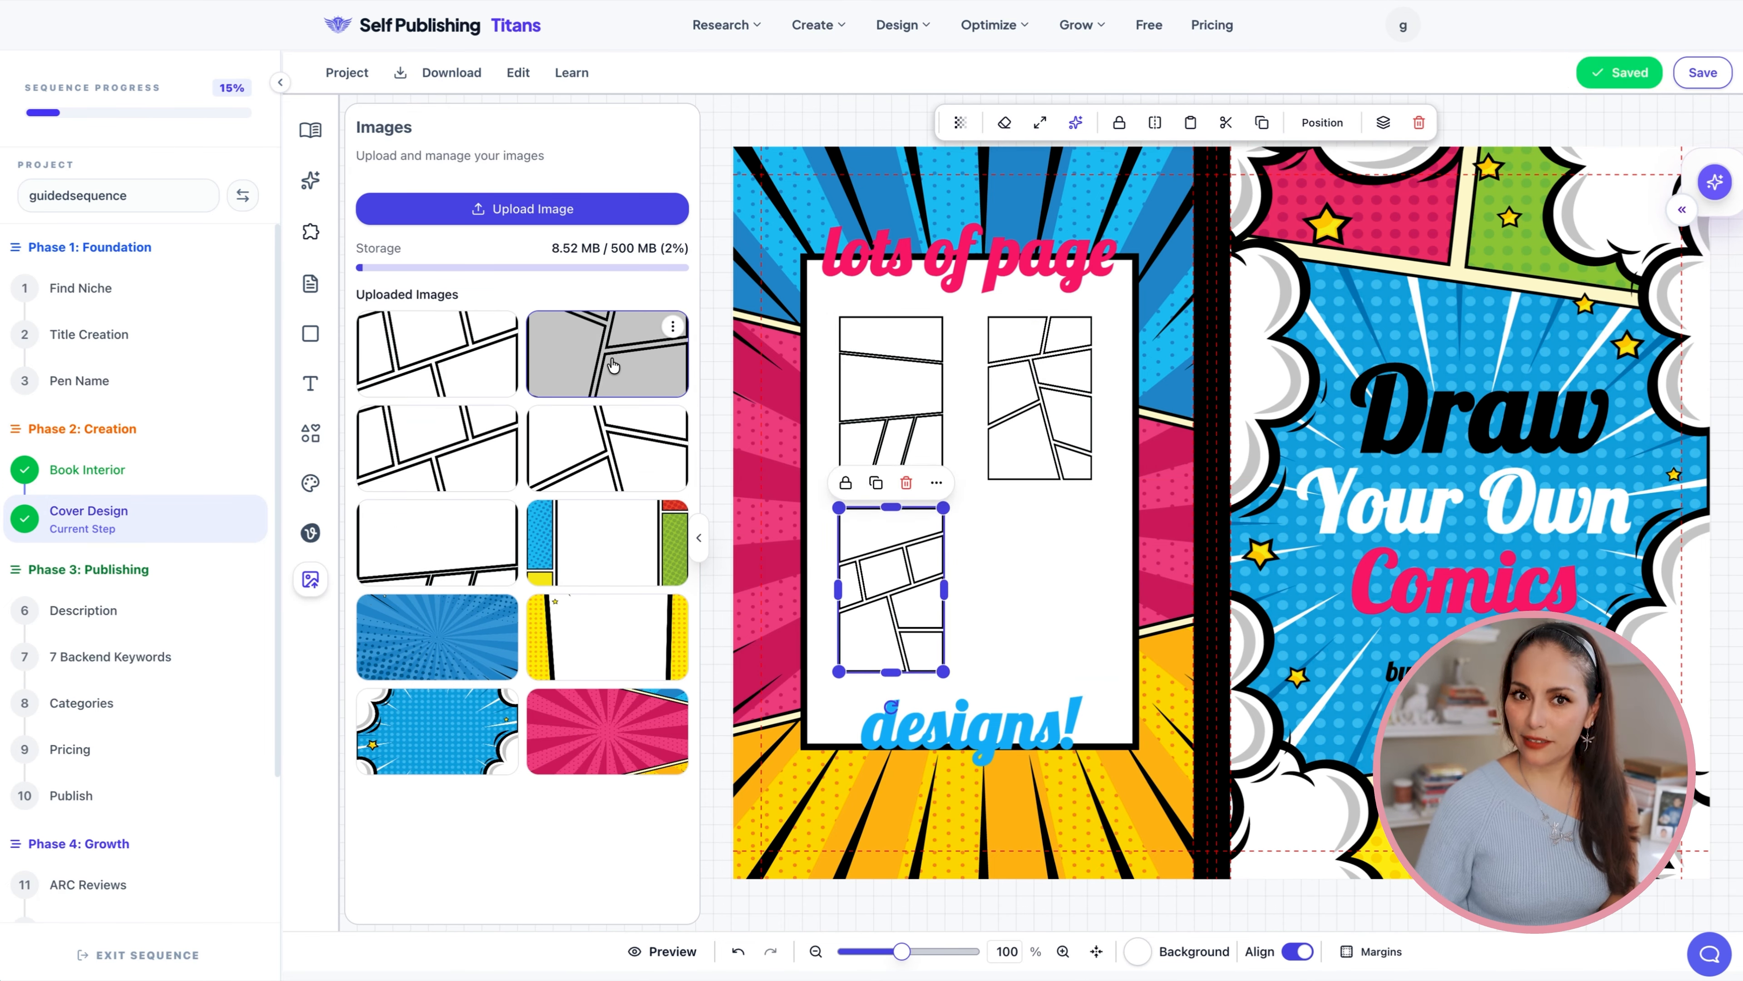
pyautogui.click(607, 353)
pyautogui.moveTo(1098, 721); pyautogui.dragTo(1044, 571)
# Align the right-hand layout previews, enlarge all four to fill the white frame, and check the text above and below it.
pyautogui.moveTo(1039, 398); pyautogui.dragTo(1009, 409)
pyautogui.keyDown('shift'); pyautogui.click(1020, 568); pyautogui.keyUp('shift')
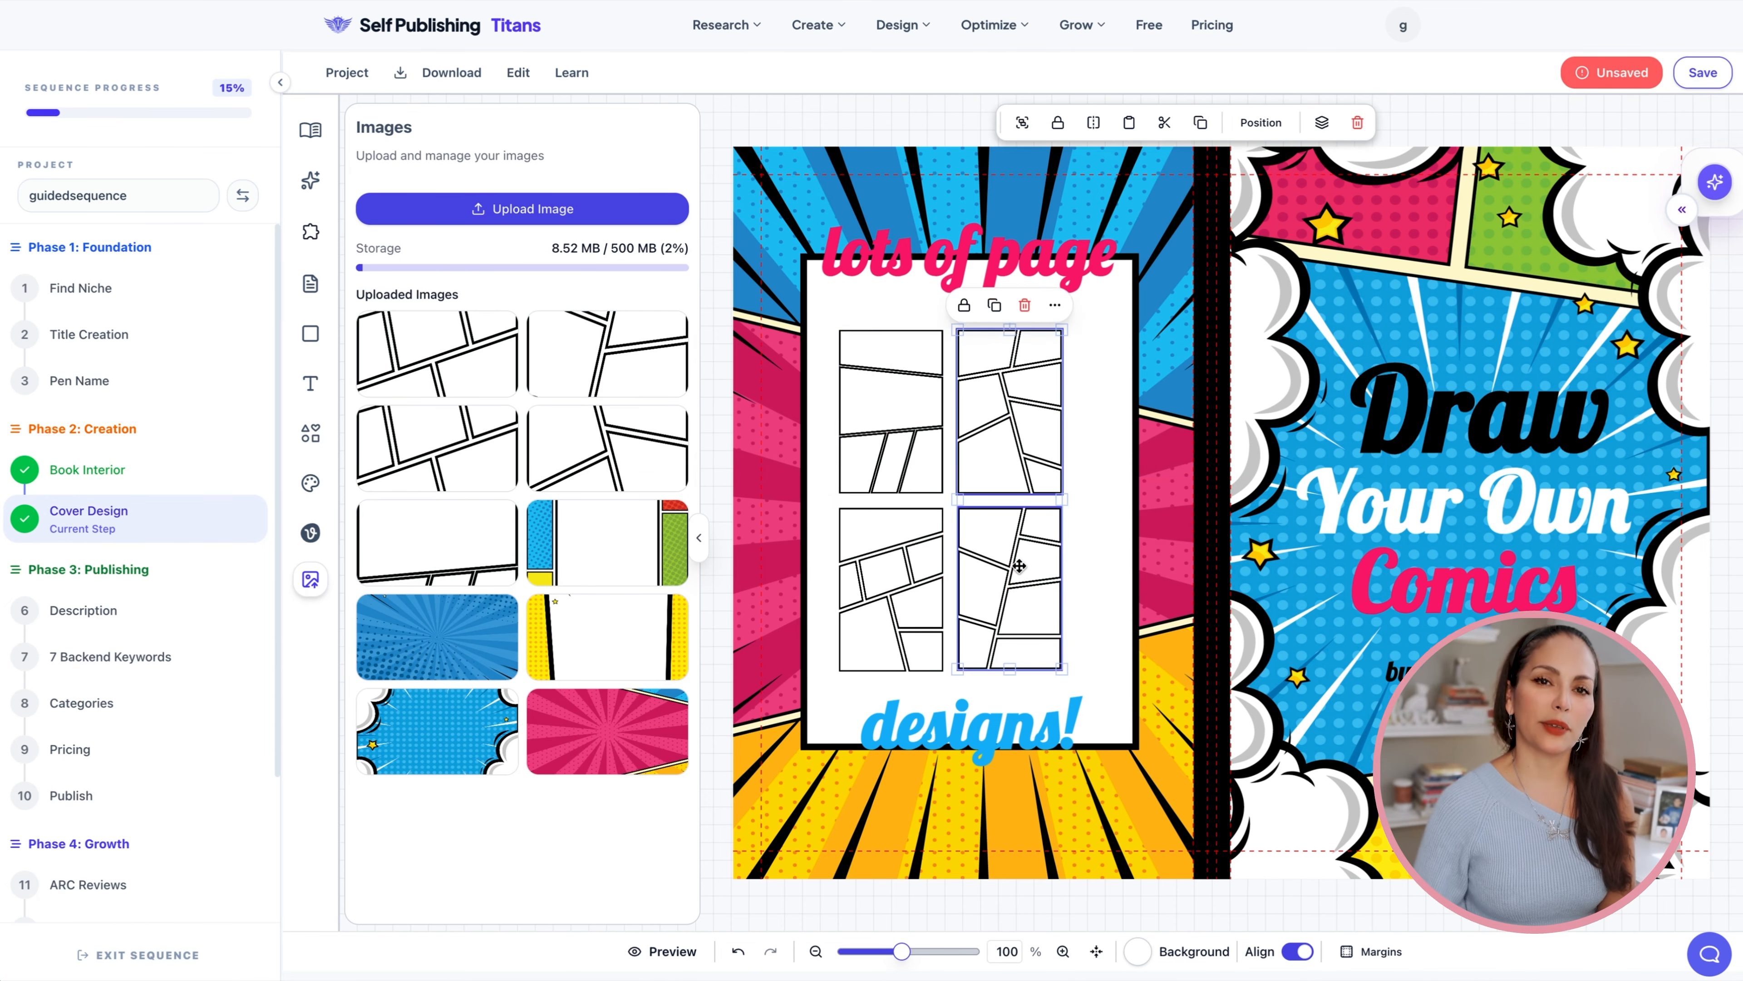
pyautogui.moveTo(1061, 671); pyautogui.dragTo(1106, 672)
pyautogui.click(1035, 729)
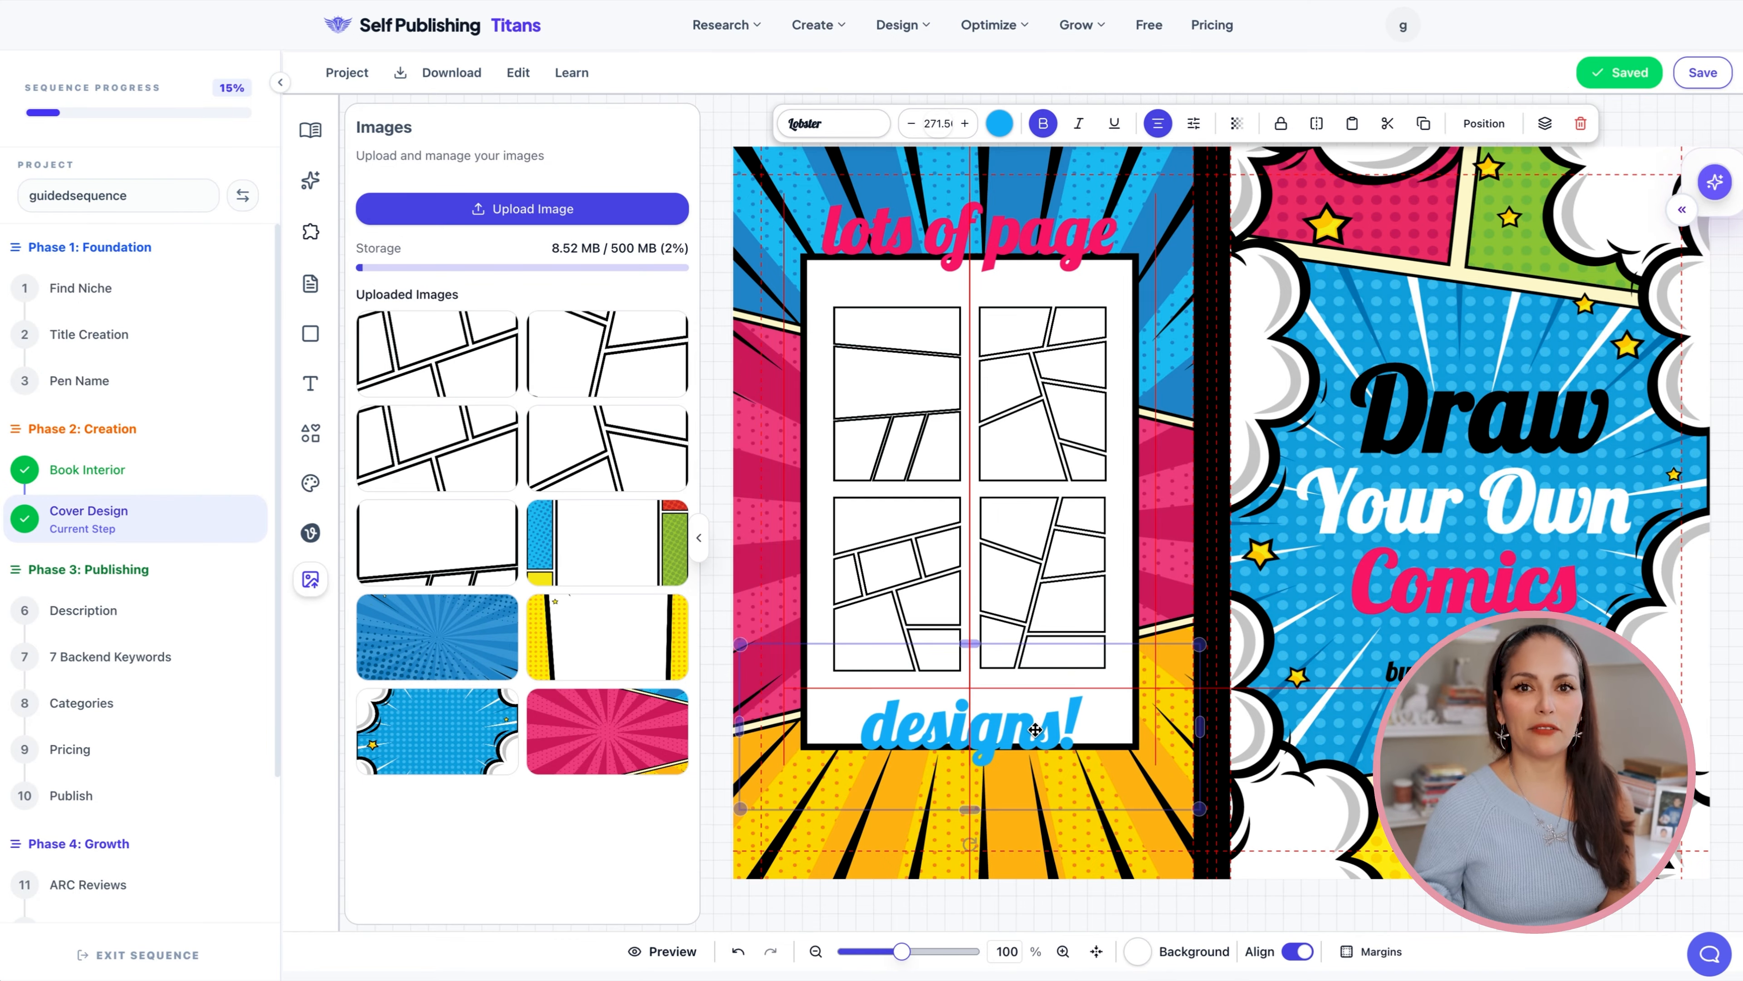
pyautogui.click(1719, 788)
pyautogui.click(1070, 237)
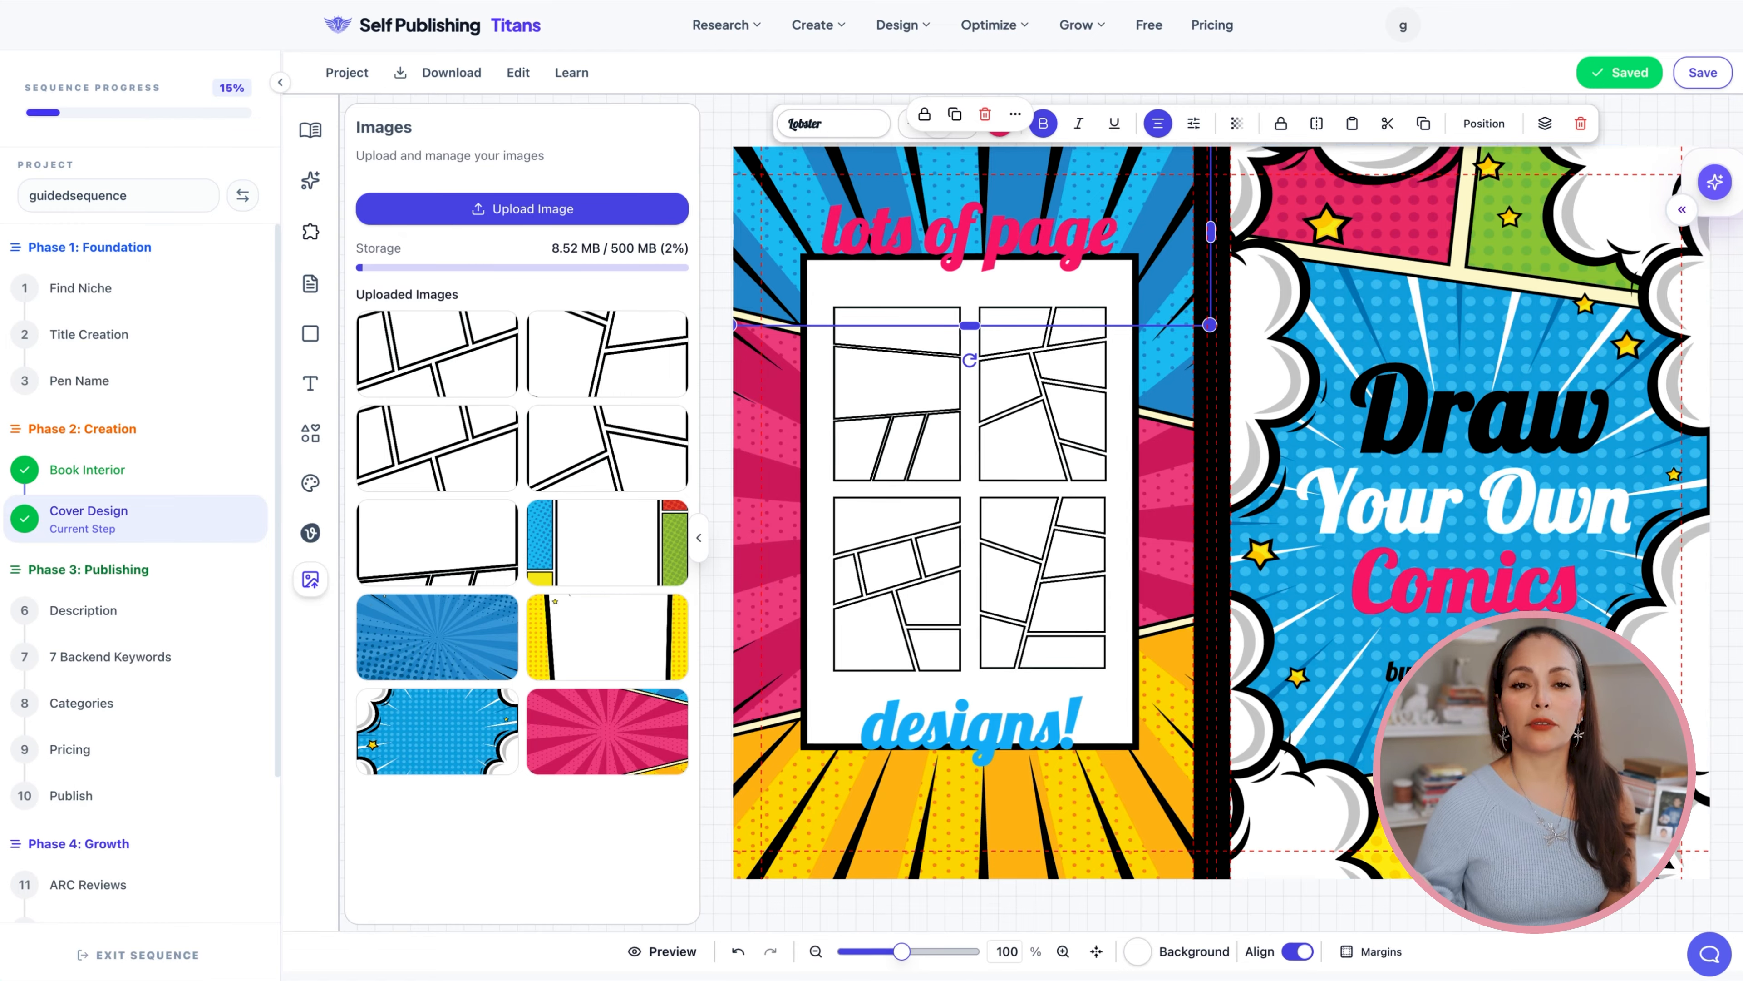
pyautogui.click(1735, 316)
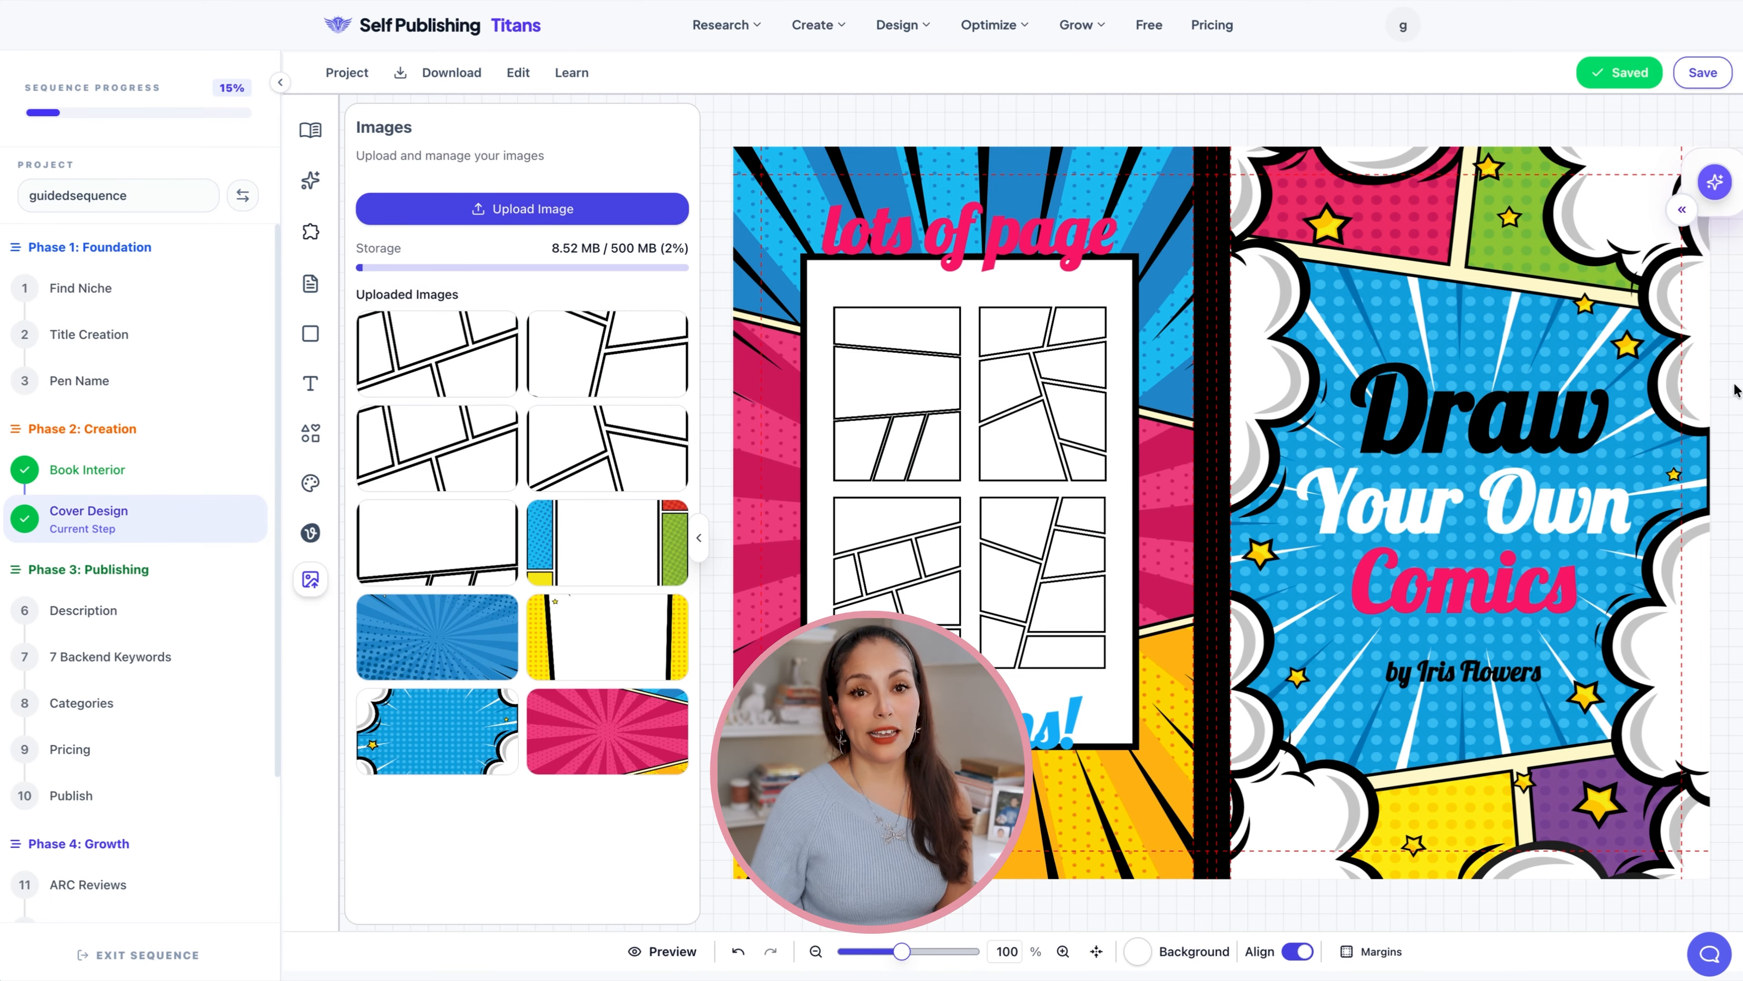
# Go to the Description step and generate a paperback description for "draw your own comics" with 6" × 9" trim and 110 pages.
pyautogui.click(99, 623)
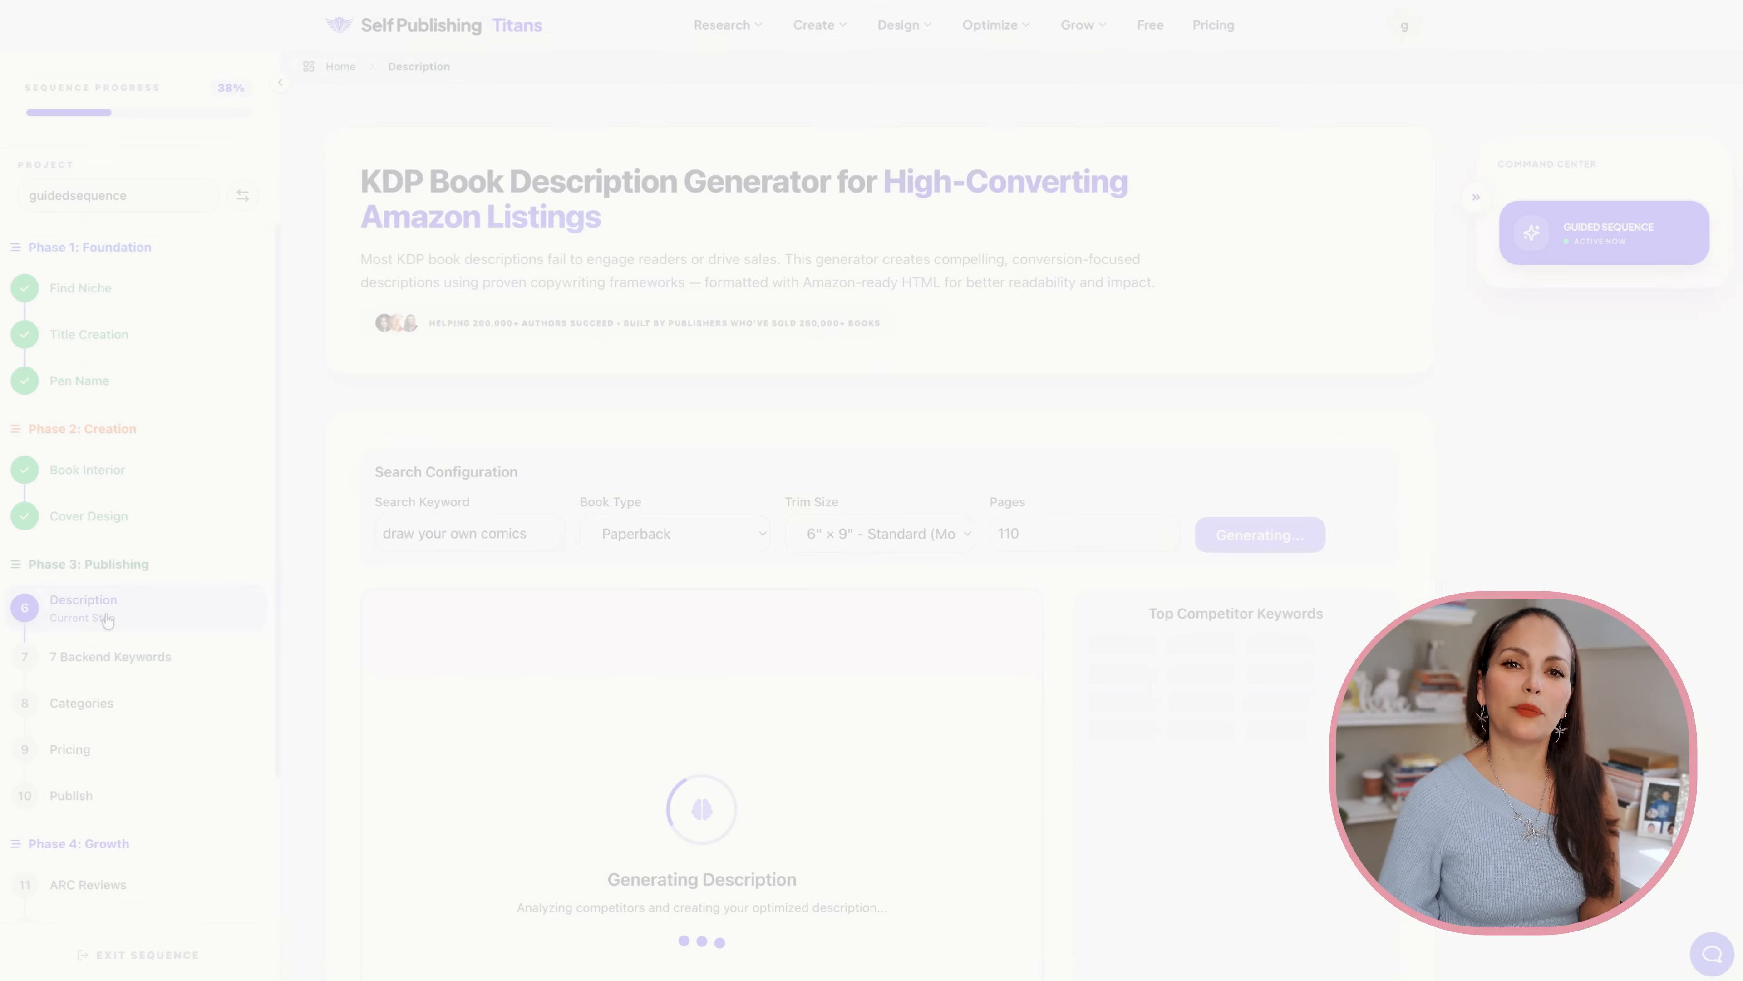
pyautogui.scroll(-2, 1468, 477)
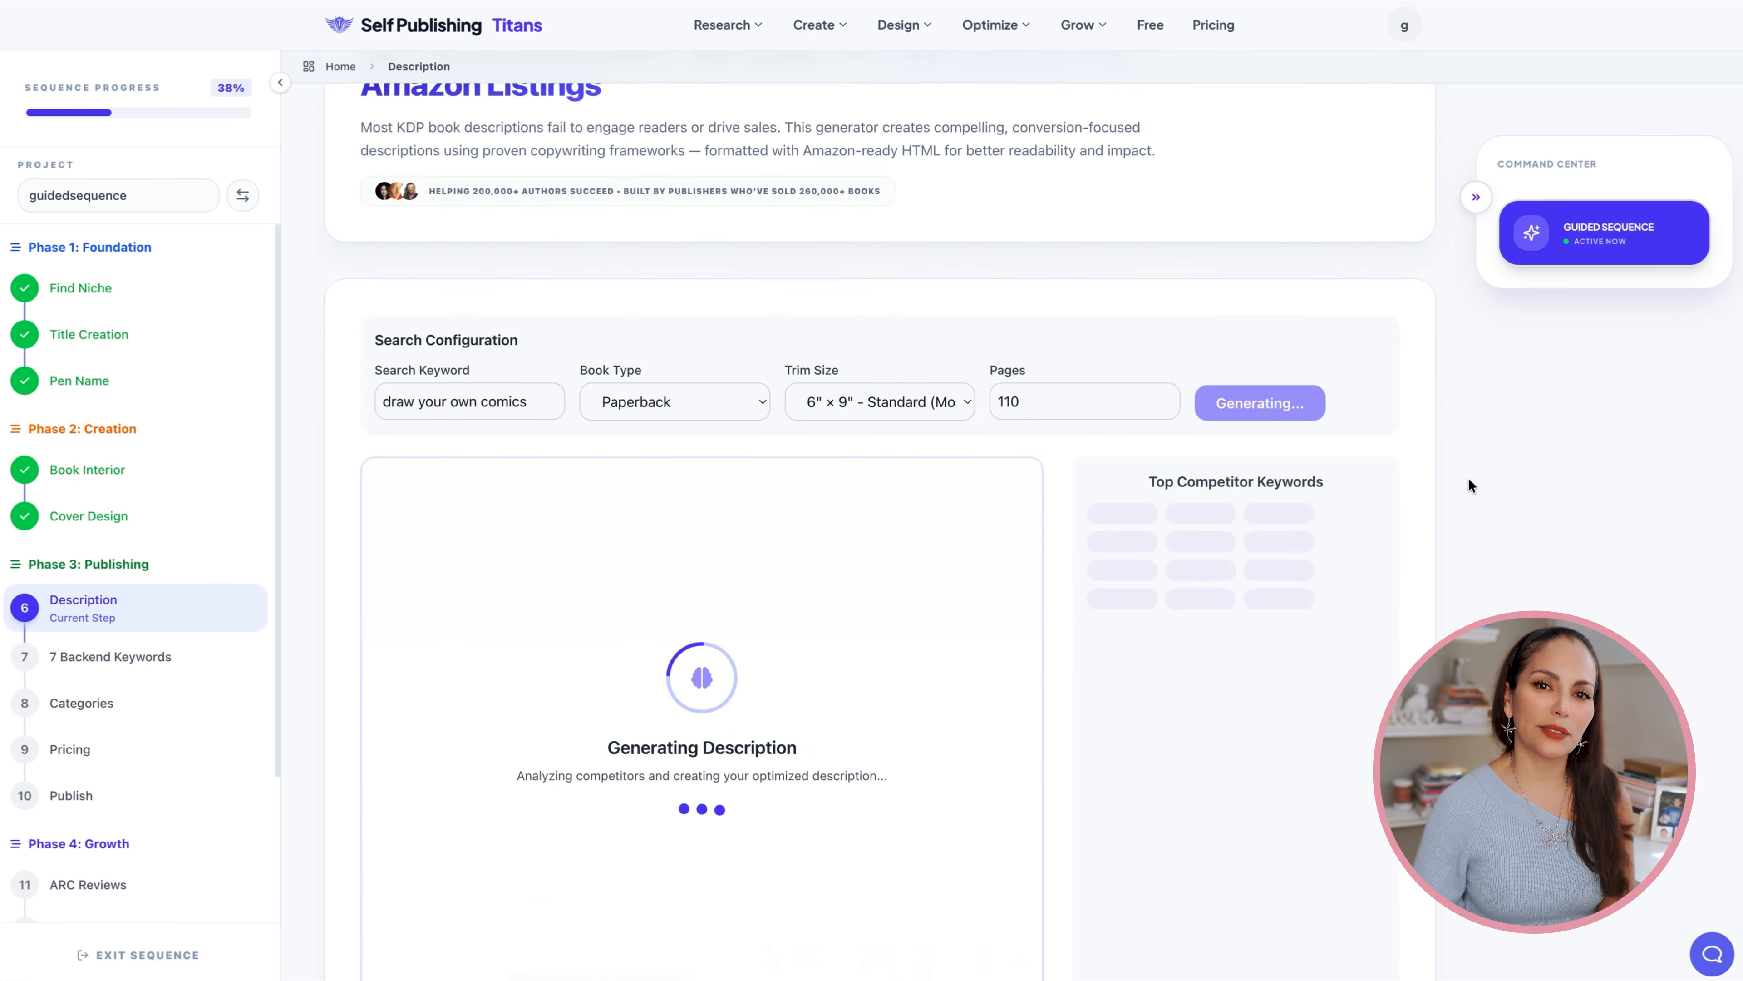
pyautogui.scroll(-3, 1468, 480)
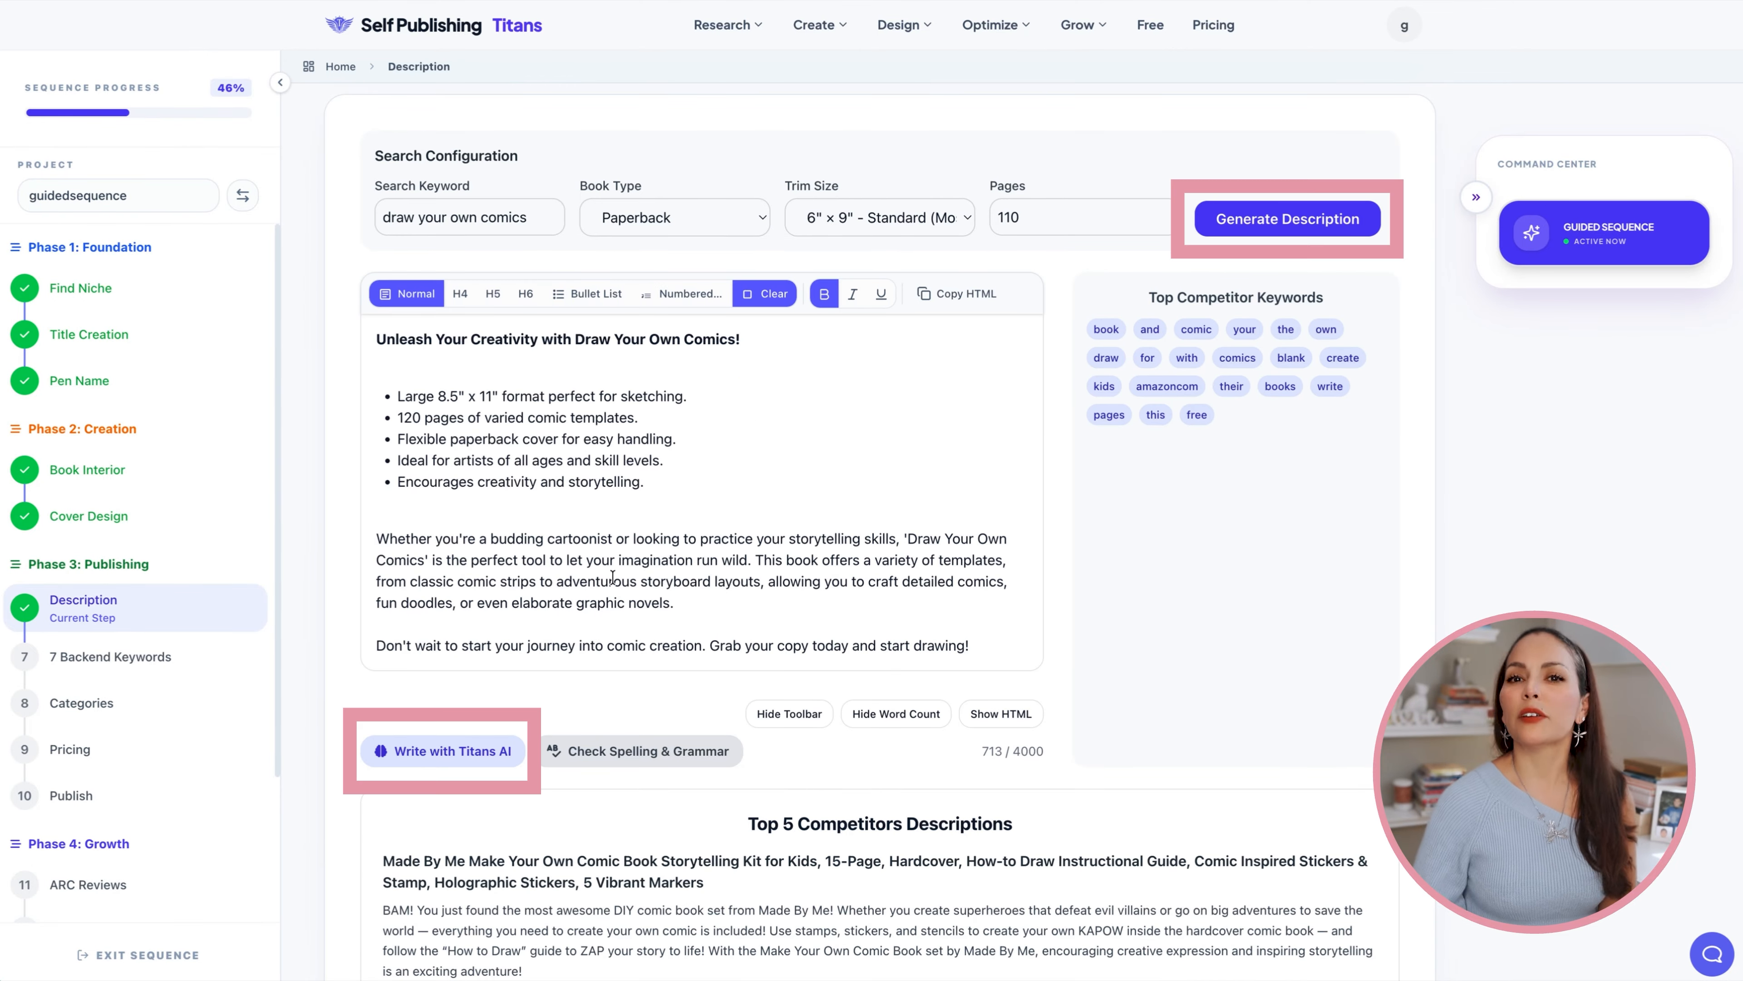
# Compare the competitors' descriptions, reword the headline to "Let Your Creativity Run Wild by Draw Your Own Comics!" and remove the closing purchase sentence.
pyautogui.click(972, 645)
pyautogui.scroll(-12, 1321, 574)
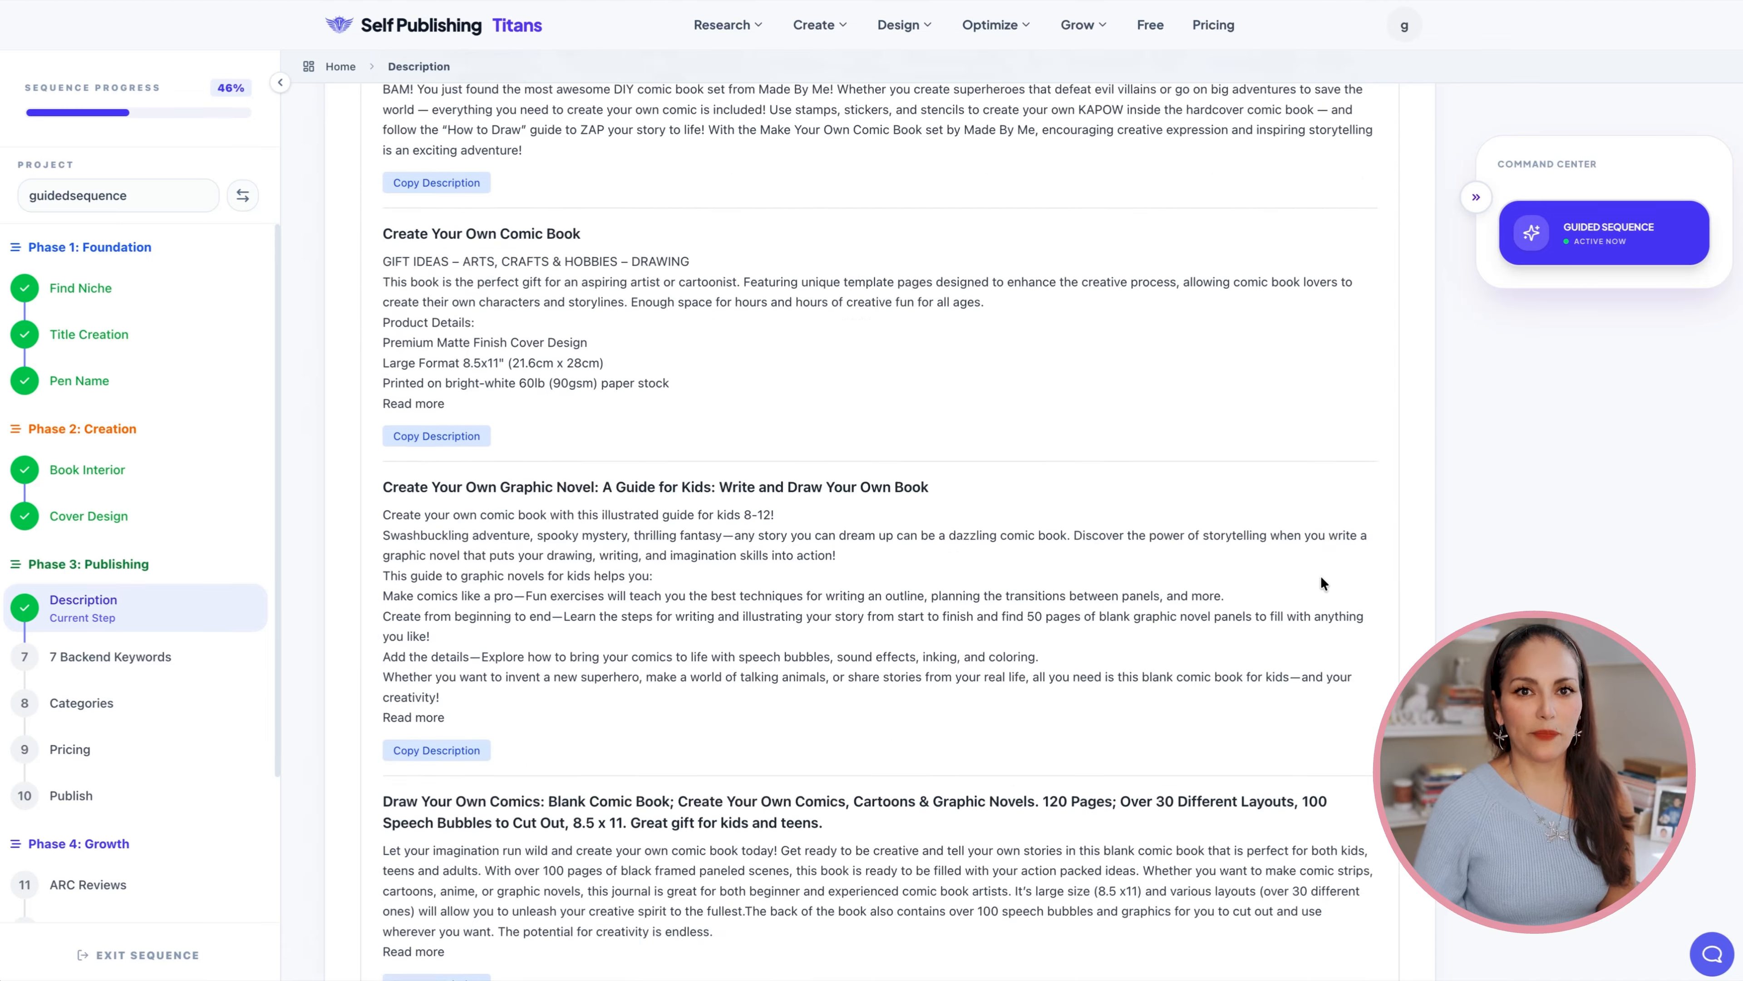
pyautogui.scroll(-8, 1321, 577)
pyautogui.scroll(20, 1321, 577)
pyautogui.scroll(-20, 1321, 578)
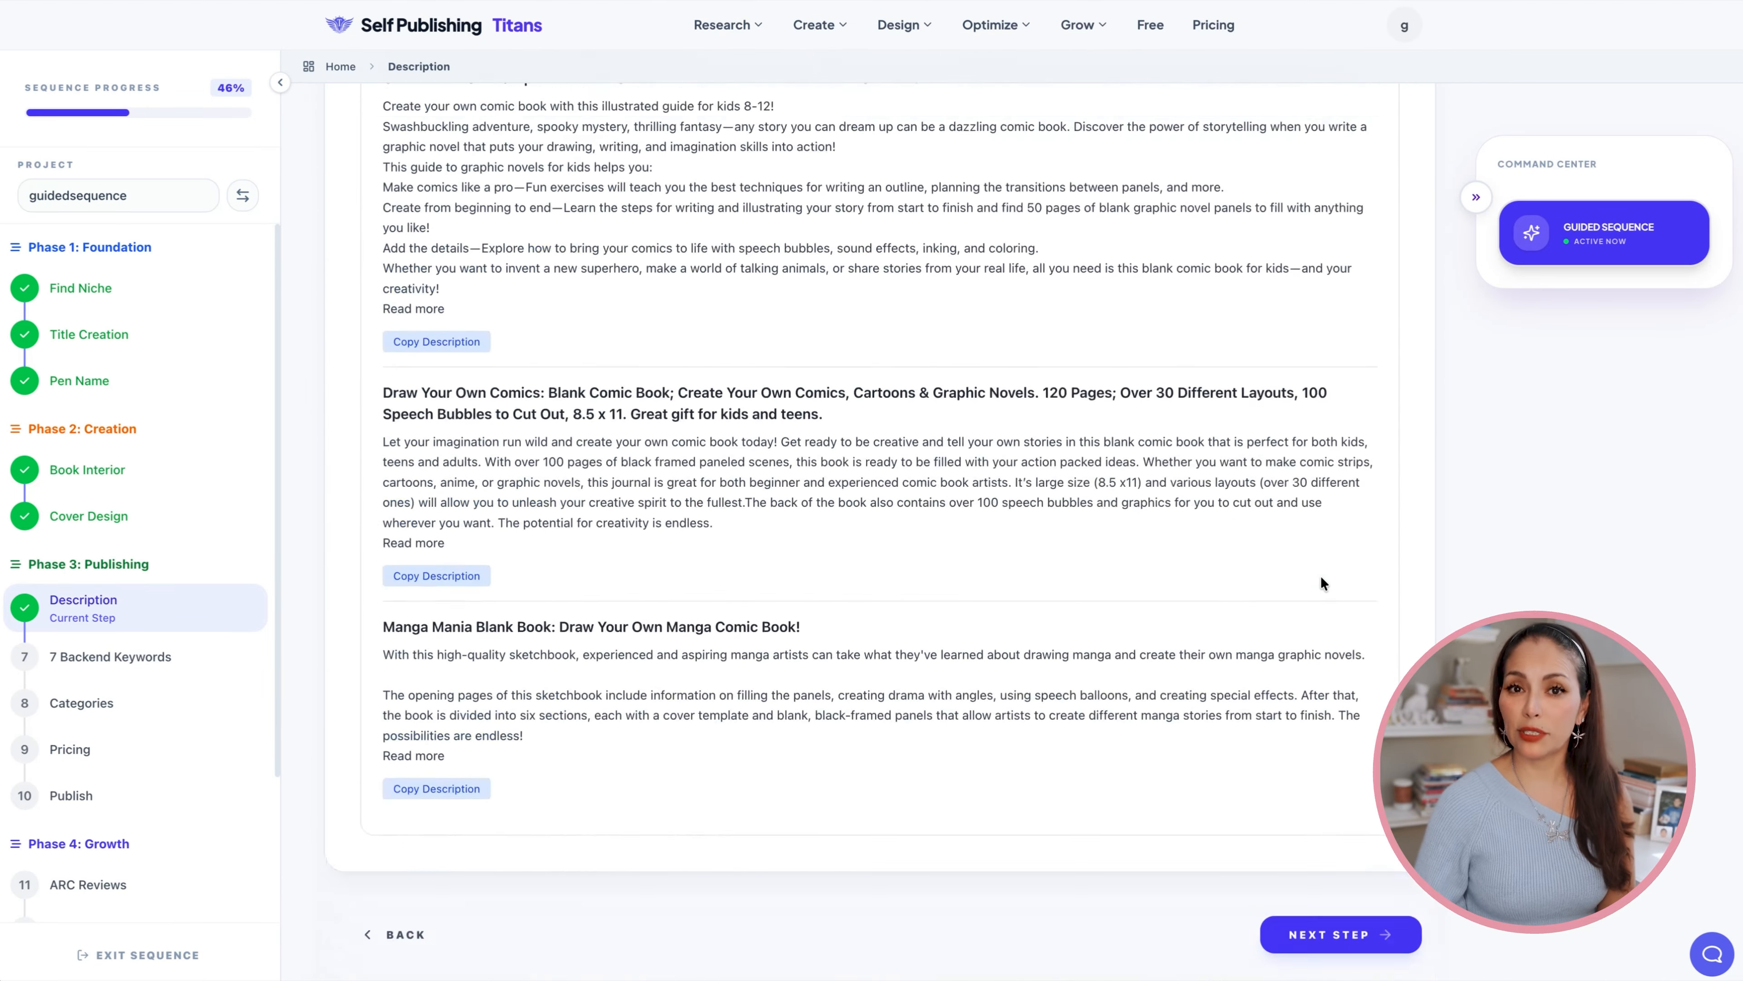
pyautogui.scroll(20, 1324, 582)
pyautogui.scroll(-4, 1324, 583)
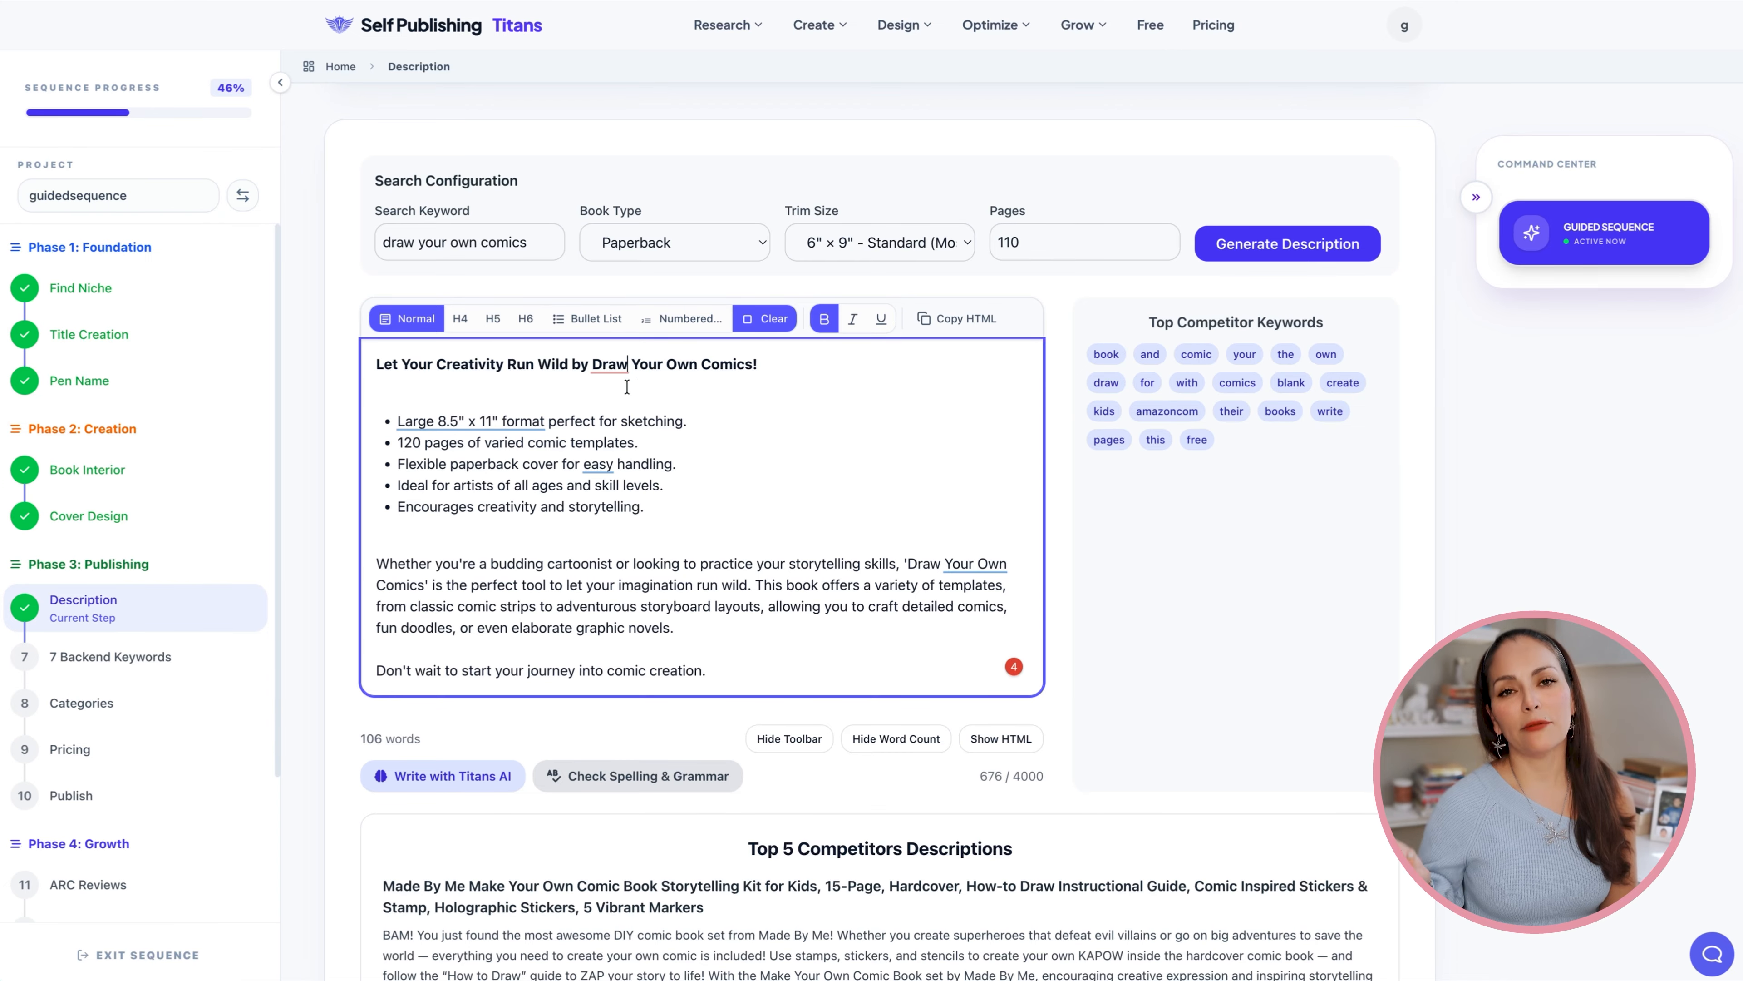
# Continue to the 7 Backend Keywords step and review the keyword options for "draw your own comics".
pyautogui.scroll(-15, 1487, 506)
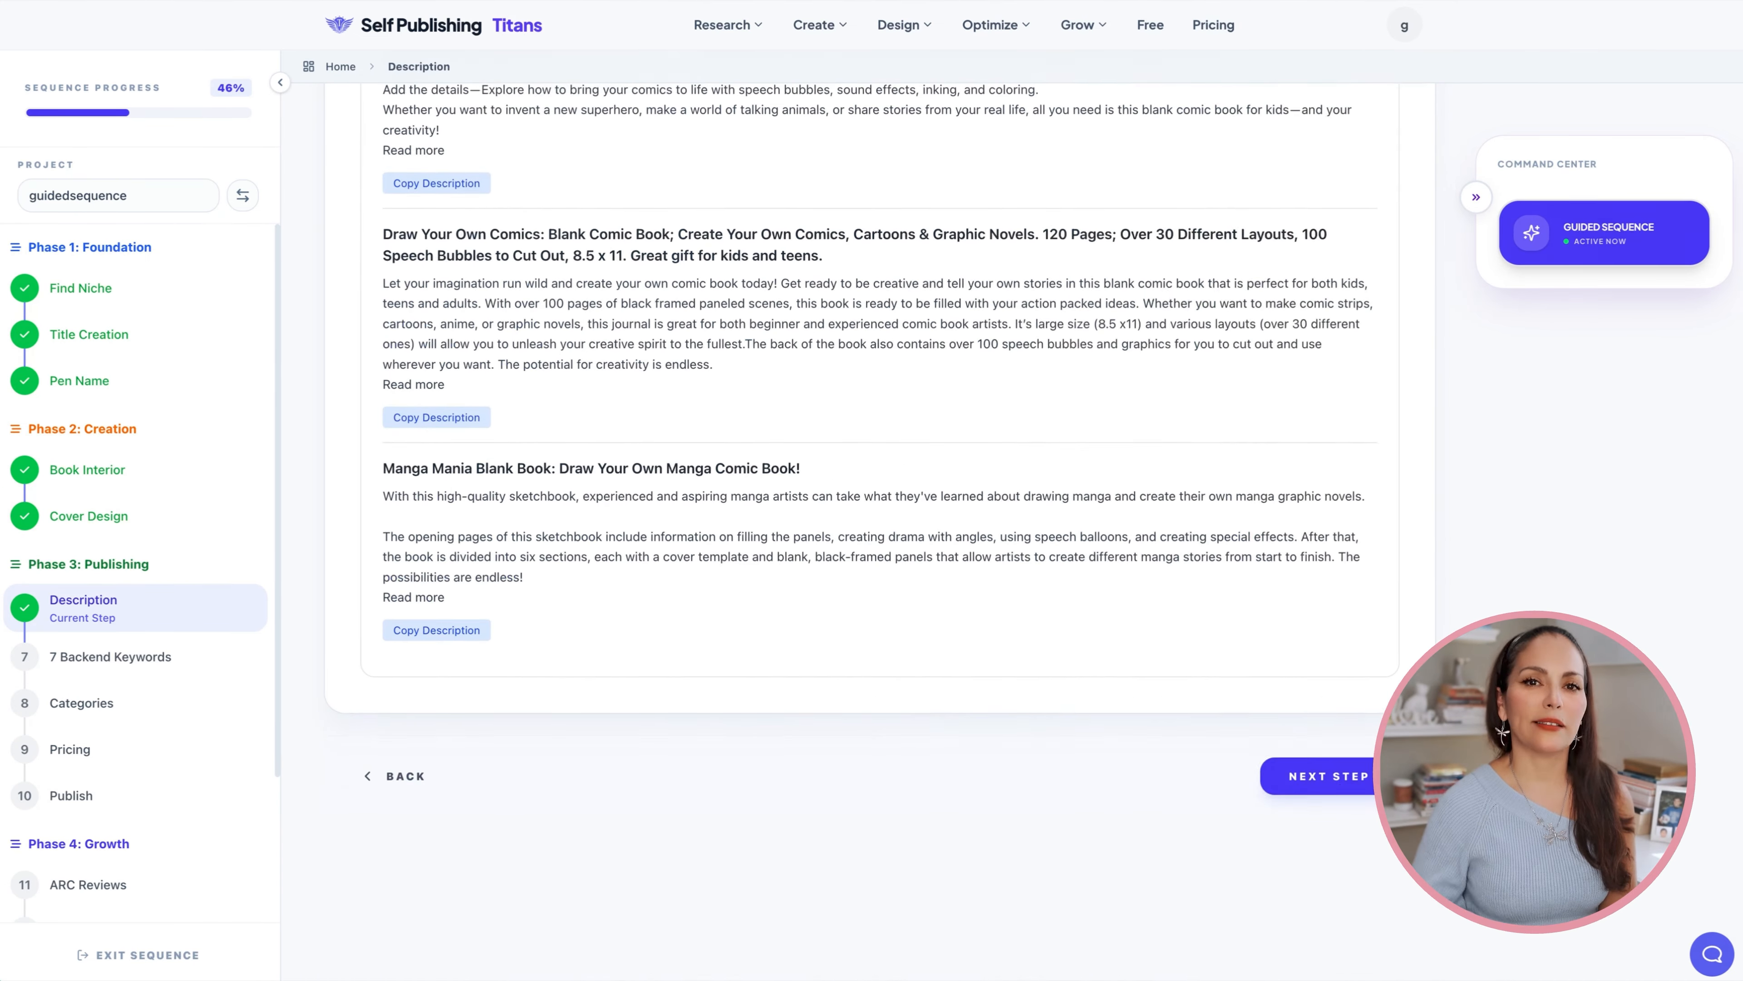
pyautogui.click(1326, 775)
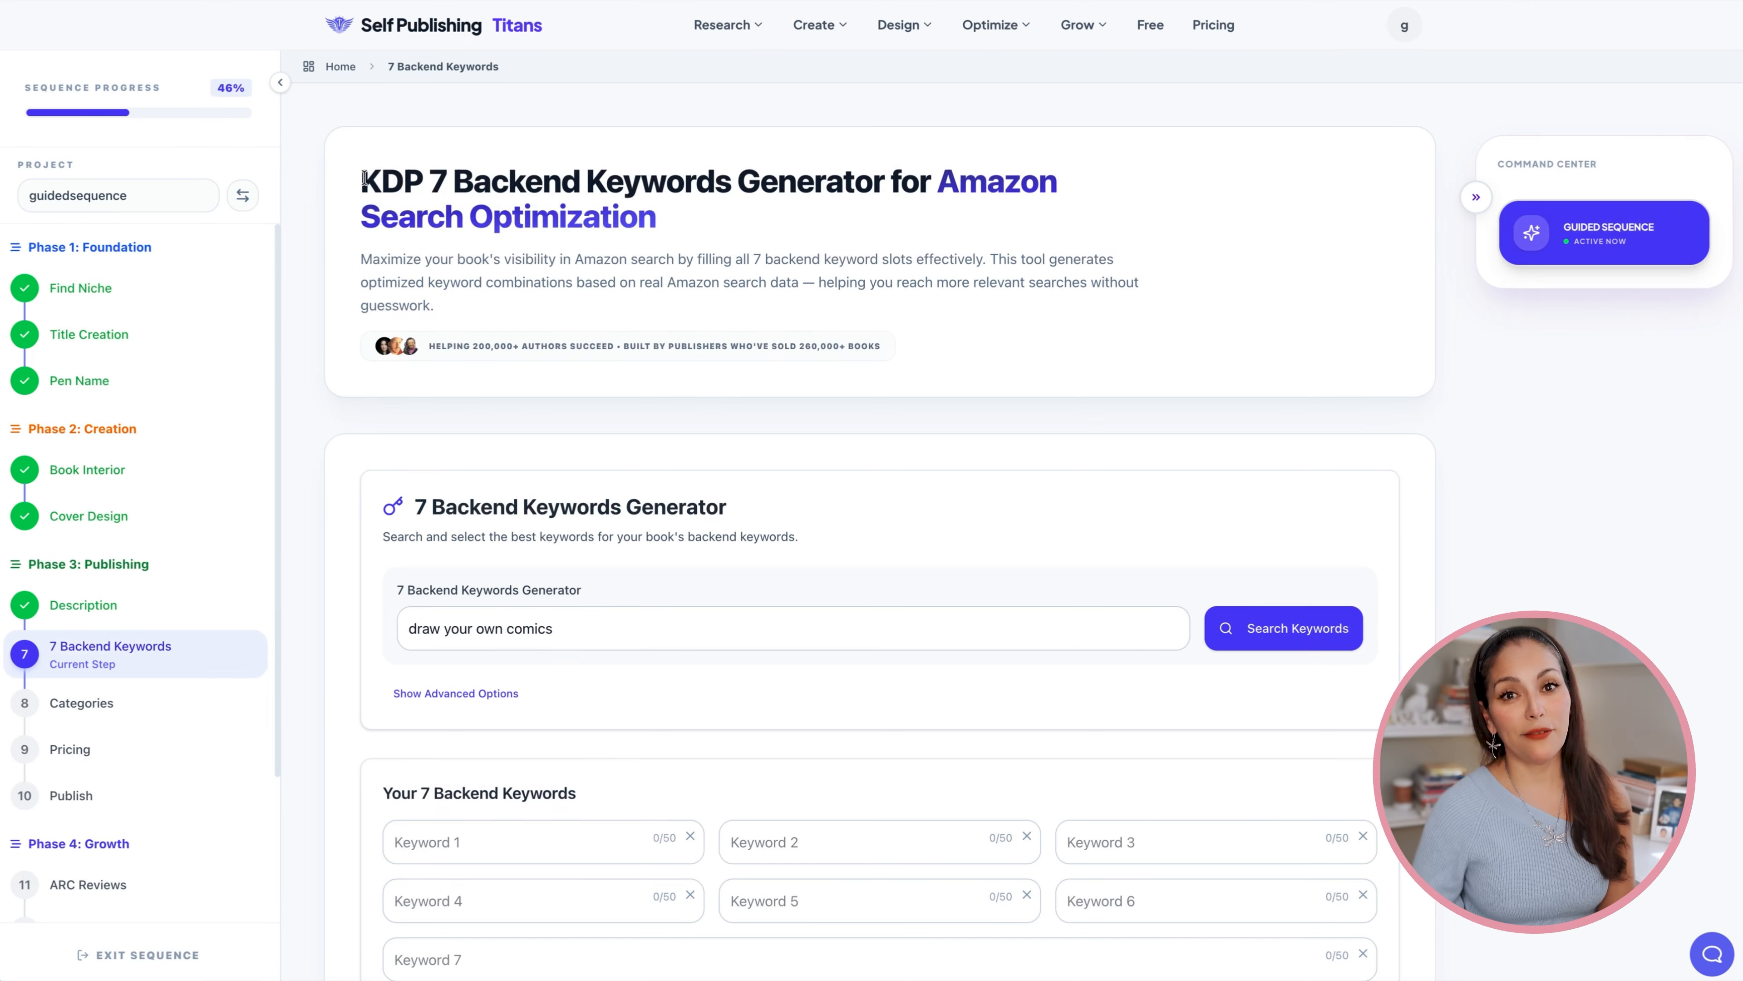
pyautogui.scroll(-5, 780, 231)
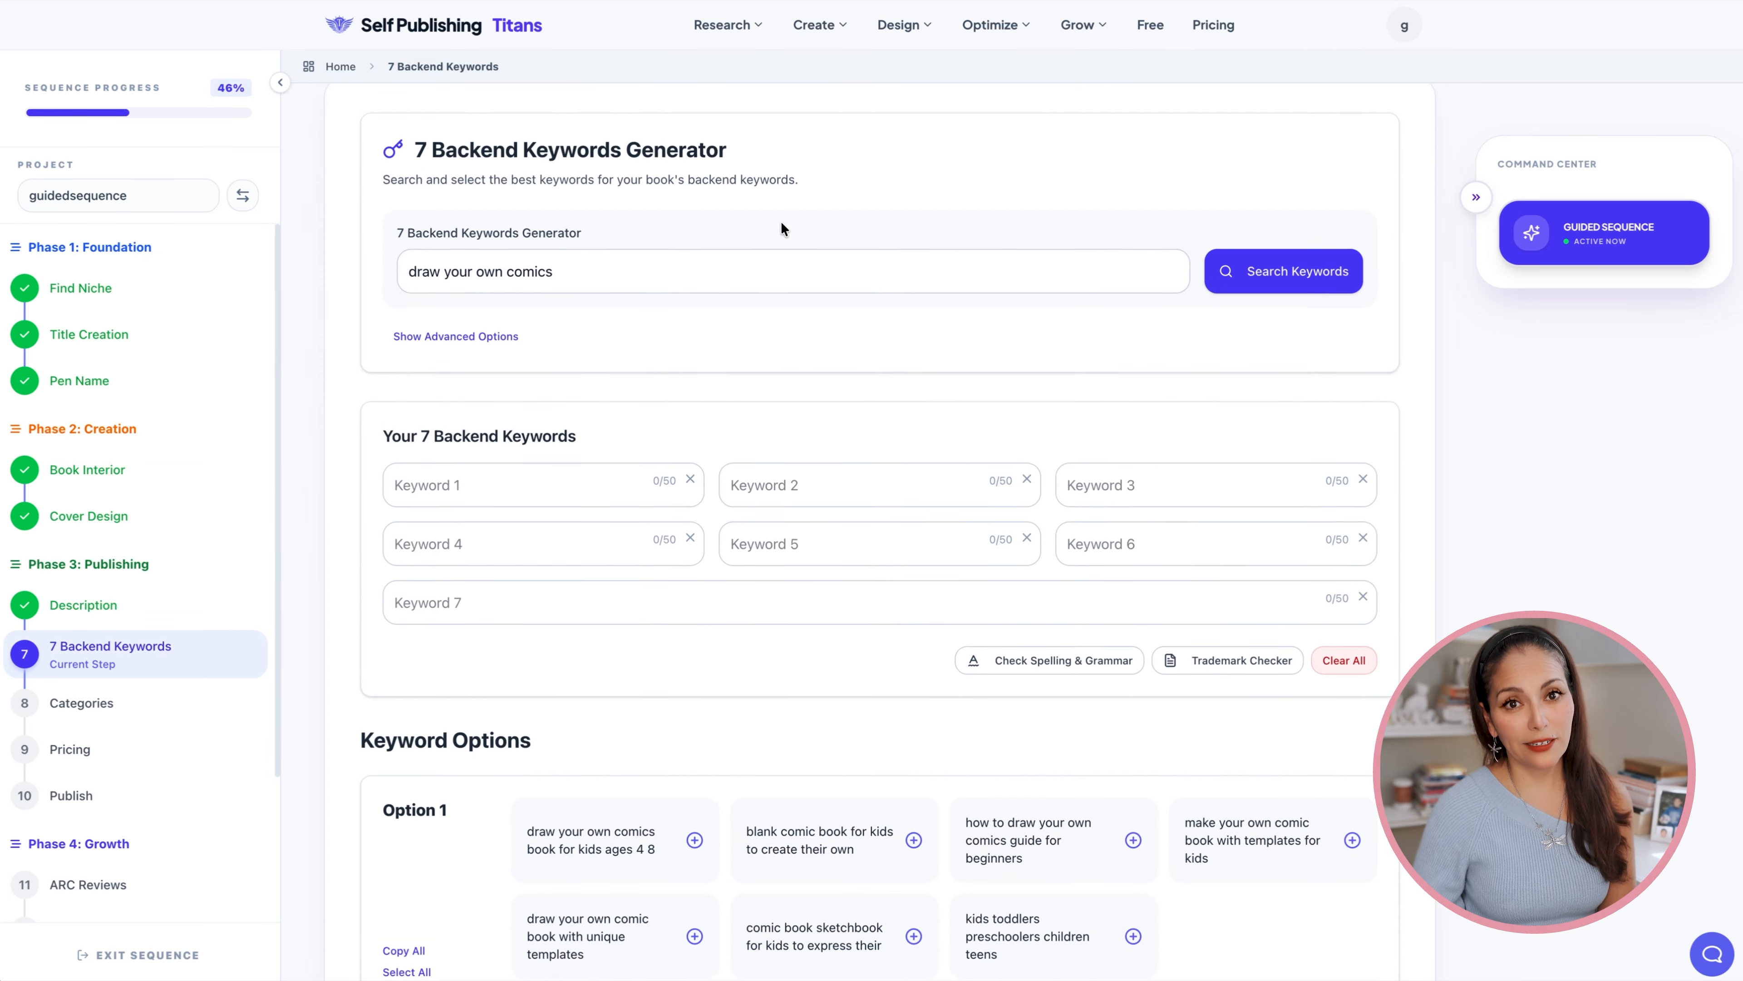
pyautogui.moveTo(554, 262); pyautogui.dragTo(387, 273)
pyautogui.scroll(-9, 1471, 459)
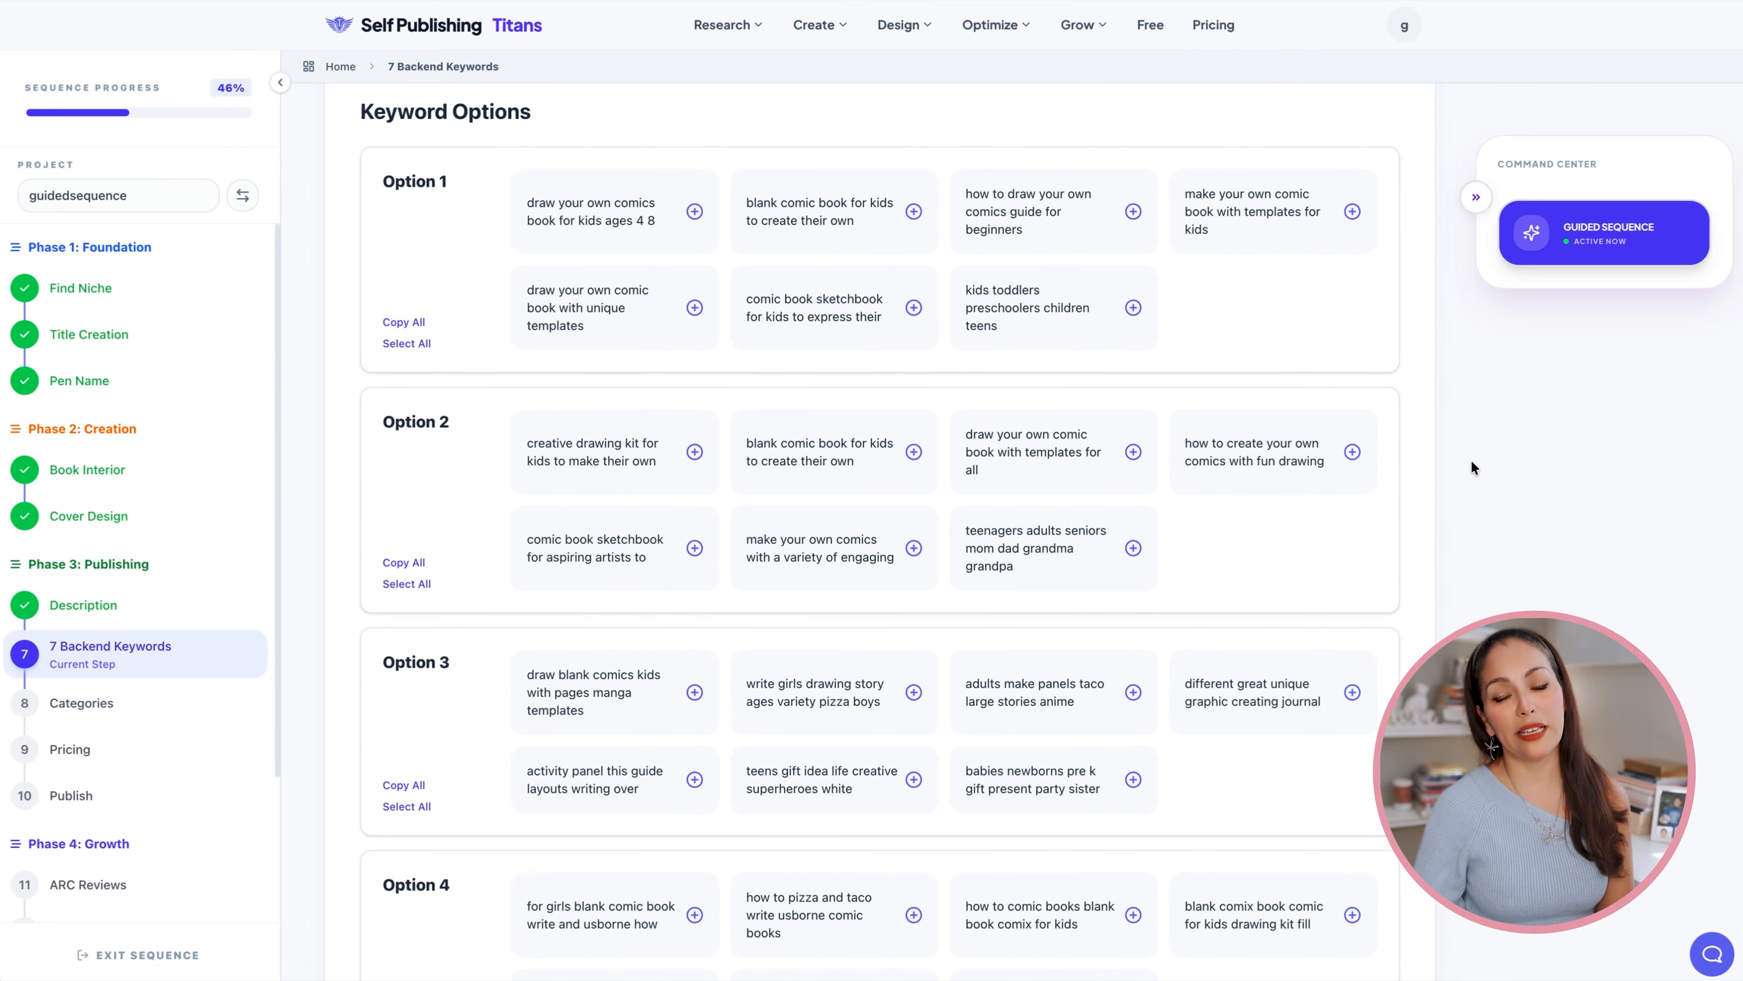
pyautogui.scroll(5, 1487, 590)
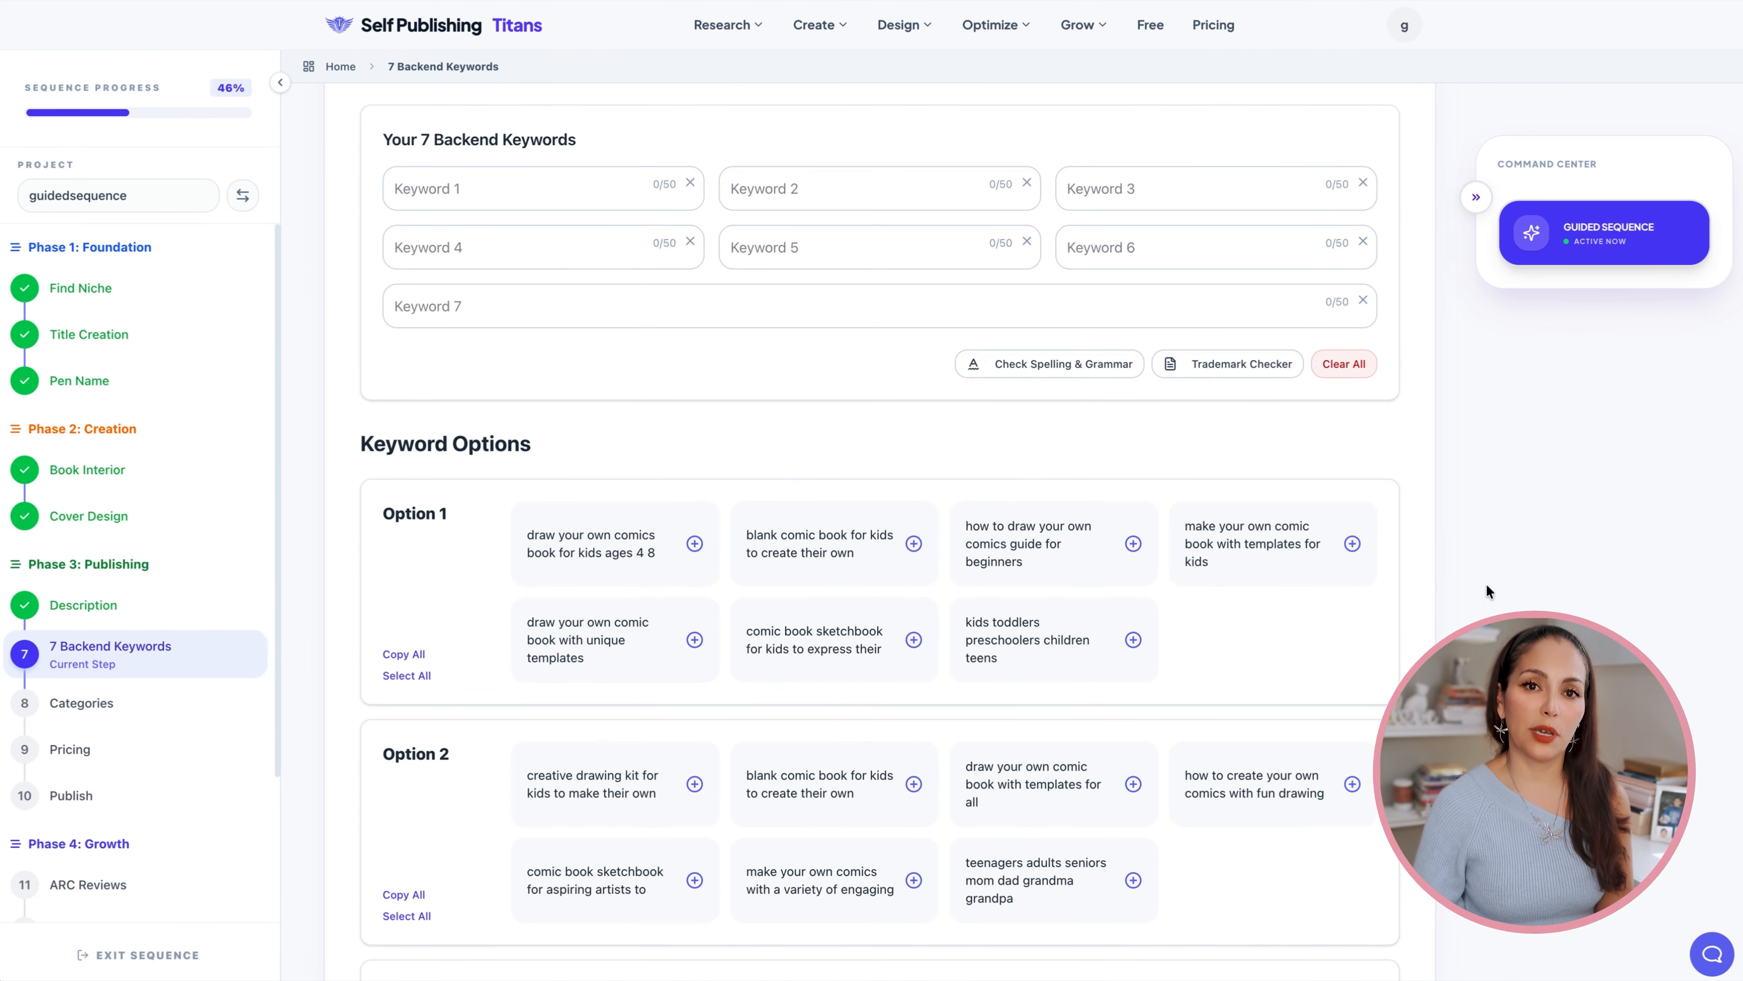
# Add the Option 1 keywords starting "blank comic book", "make your own comic book" and "draw your own comic book with unique".
pyautogui.click(825, 561)
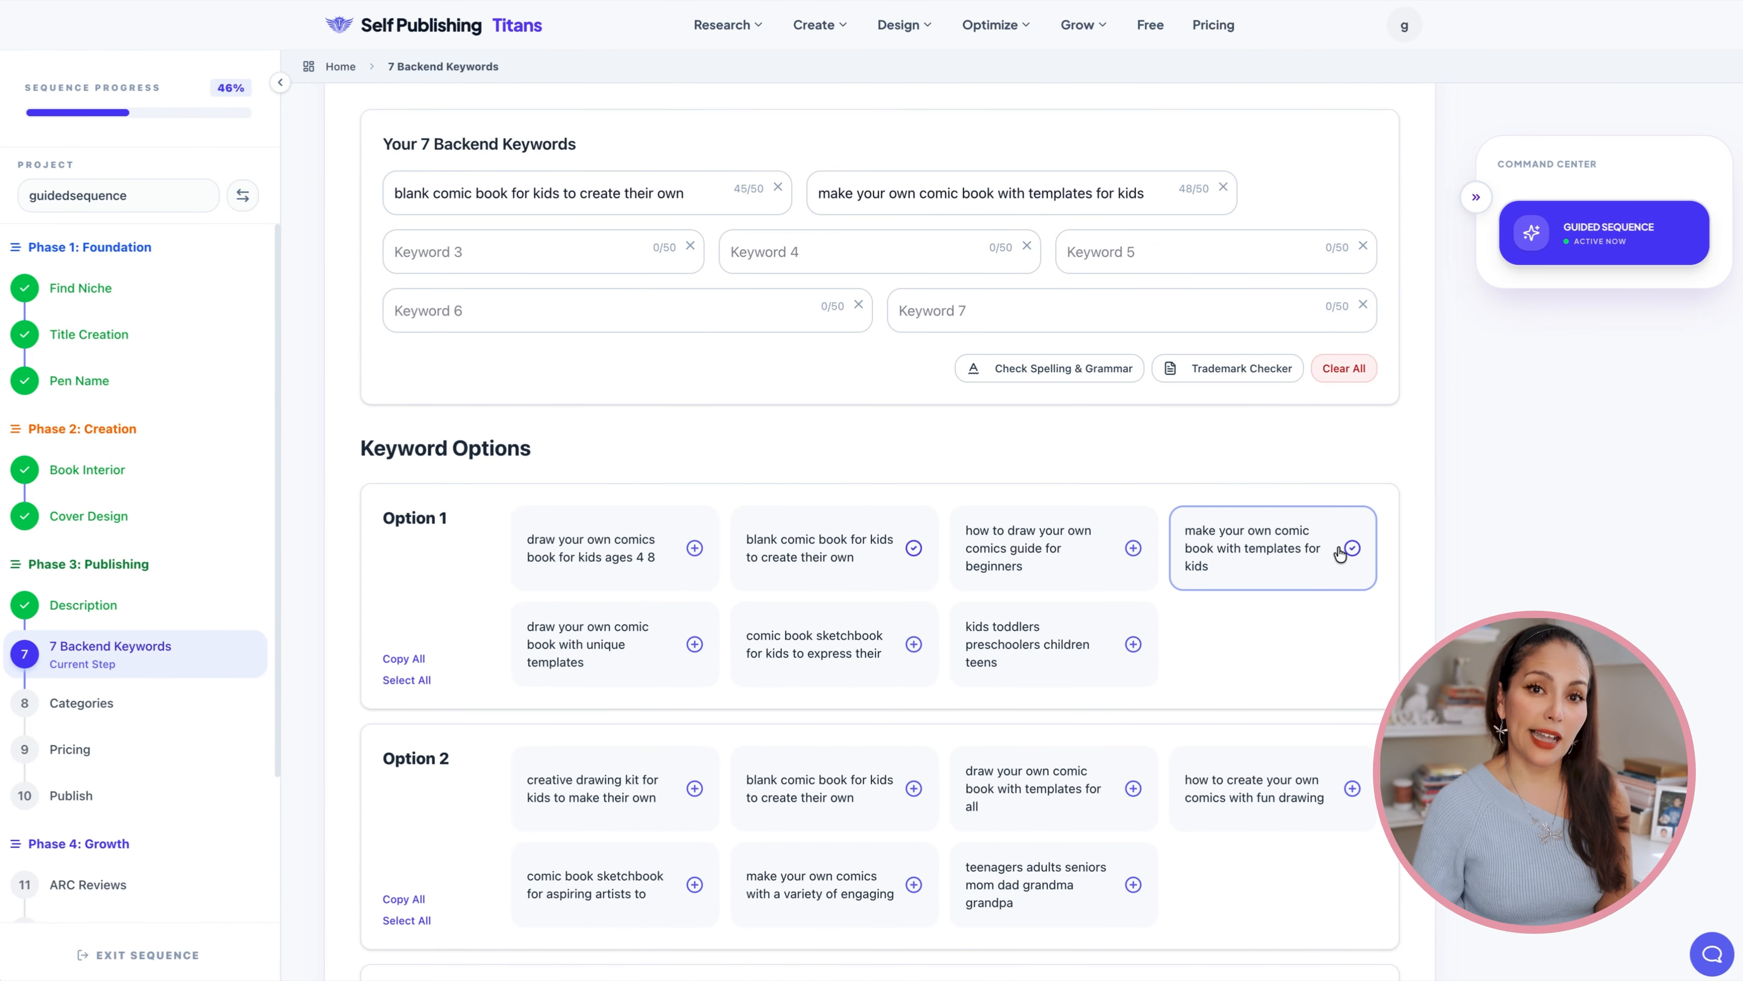
pyautogui.click(603, 662)
pyautogui.scroll(-1, 1285, 630)
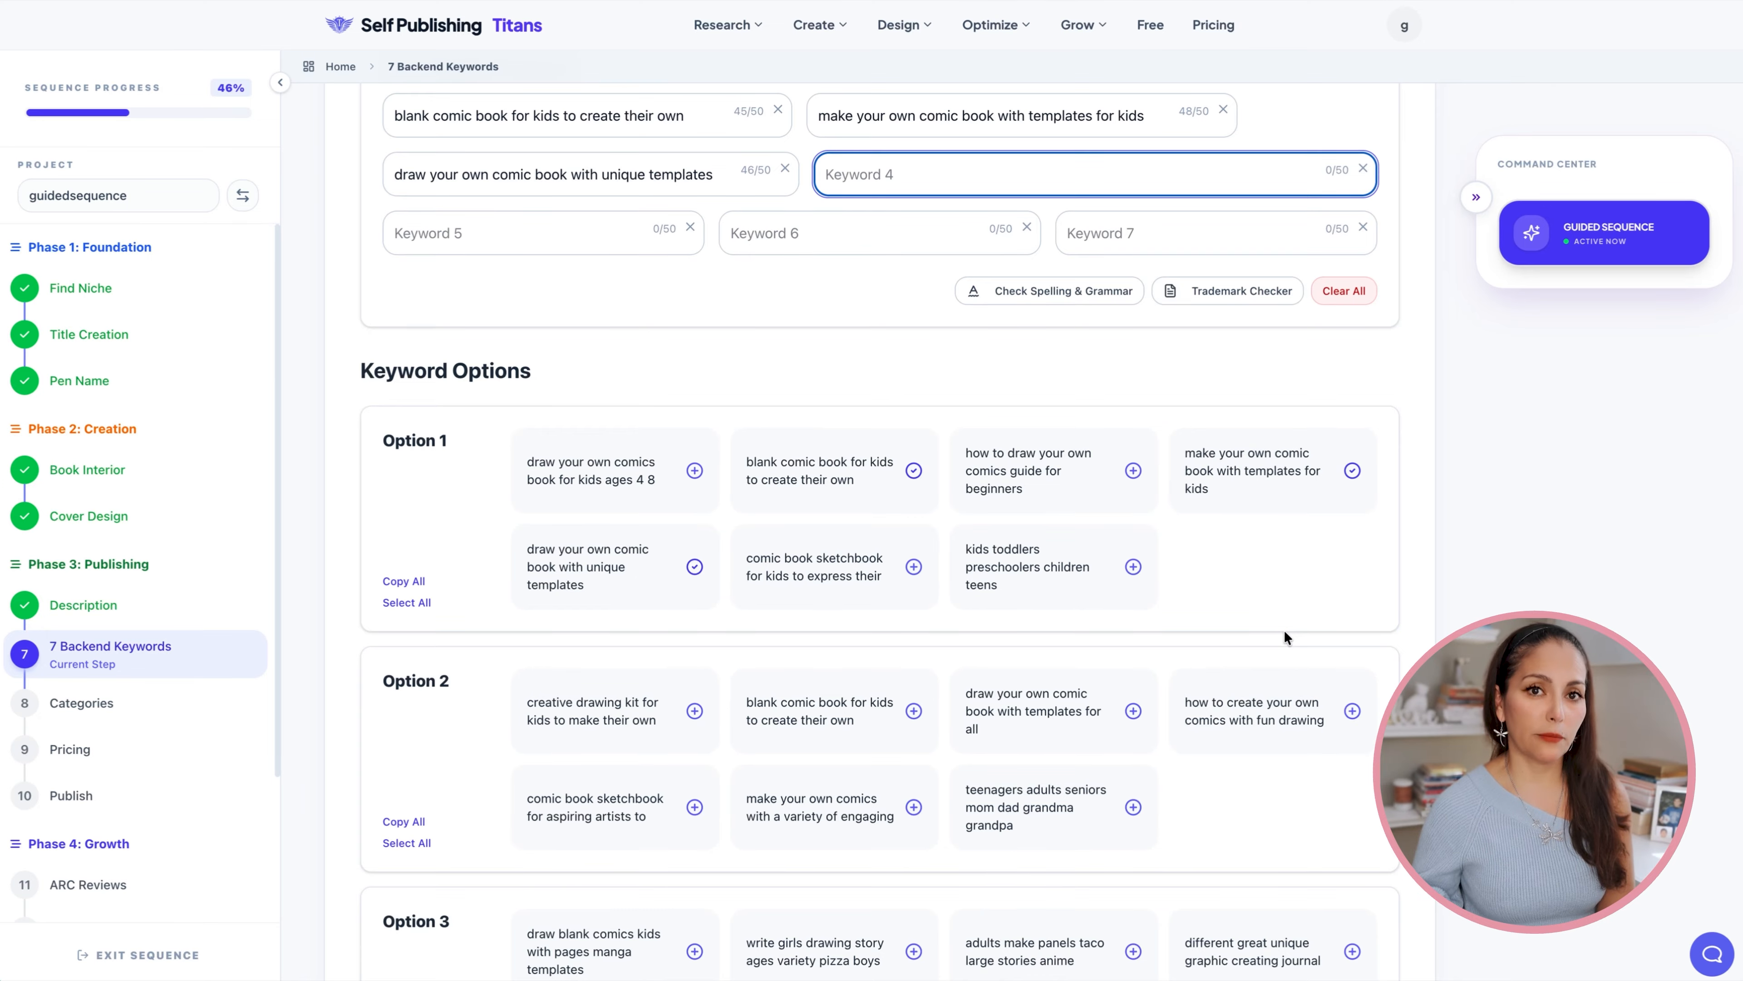
# Add Option 2's "comic book sketchbook for aspiring artists to" and Option 3's "draw blank comics kids with pages manga templates" as keywords.
pyautogui.click(597, 833)
pyautogui.scroll(-4, 1213, 744)
pyautogui.scroll(1, 782, 738)
pyautogui.scroll(-1, 687, 732)
pyautogui.click(607, 721)
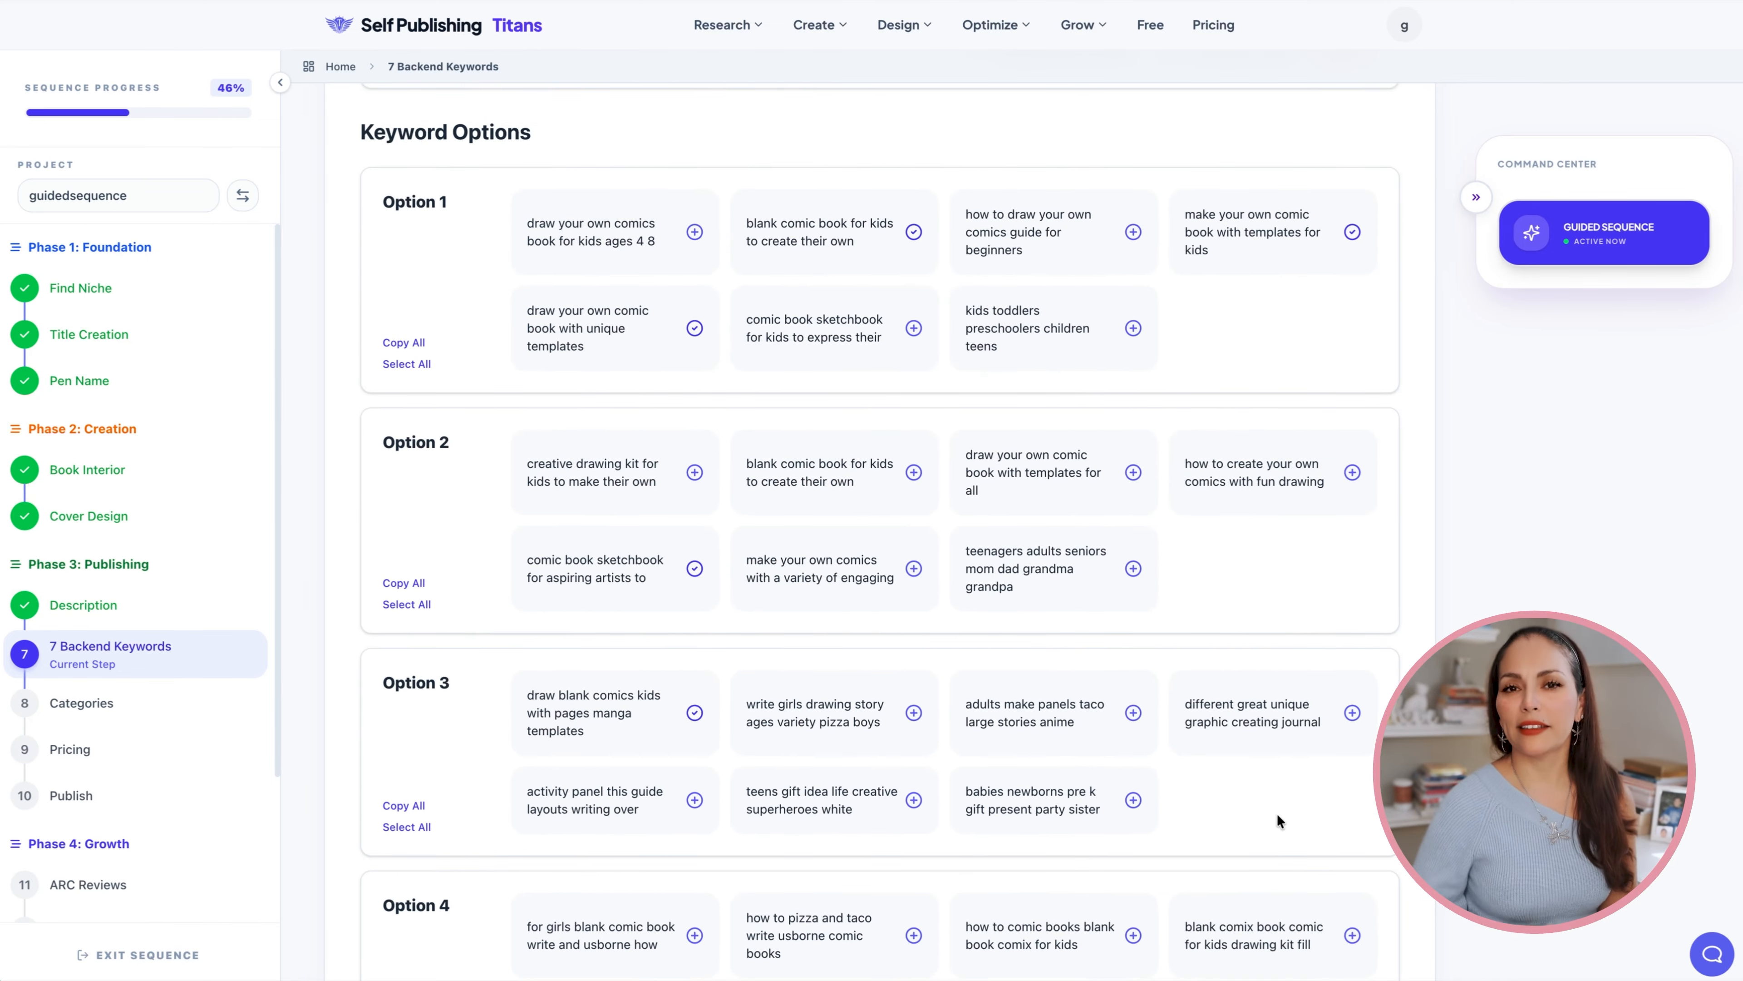
# Add "teens gift idea life creative superheroes white" from Option 3 as the sixth backend keyword.
pyautogui.scroll(-3, 1276, 813)
pyautogui.scroll(8, 1101, 475)
pyautogui.scroll(-7, 852, 615)
pyautogui.click(853, 615)
# Look through the additional keyword suggestions and fill the seventh backend keyword with "story book fun express blank comic for kids".
pyautogui.scroll(-3, 1270, 633)
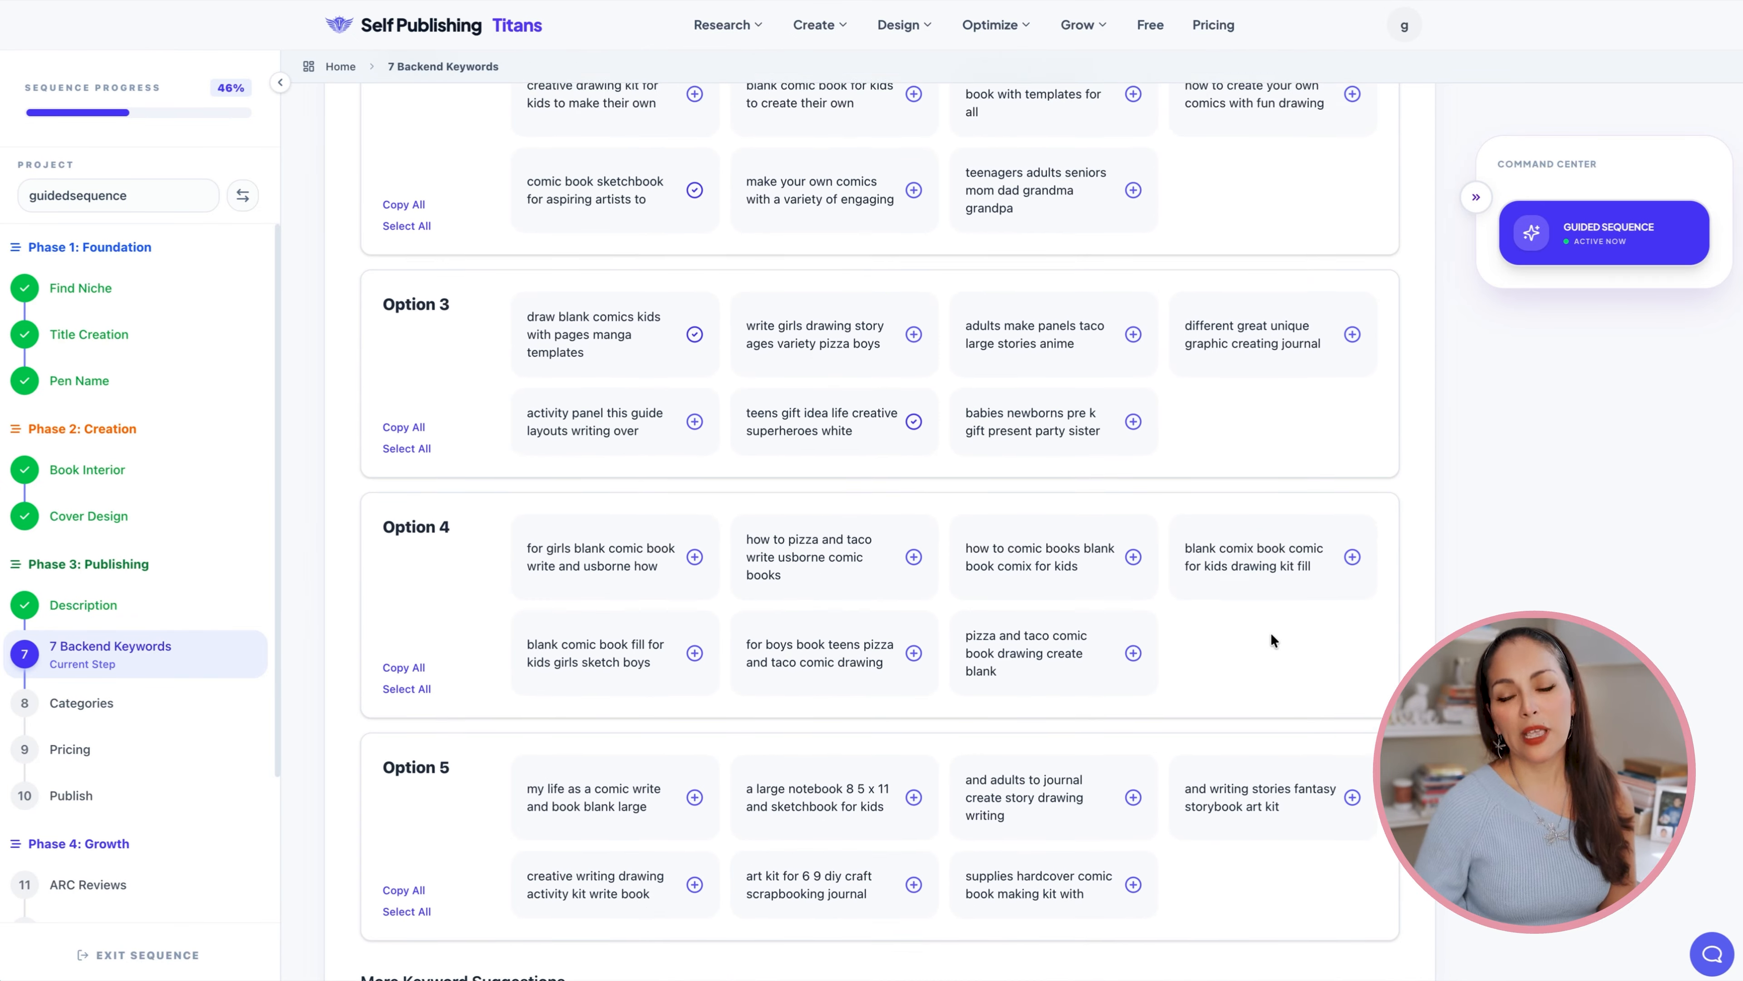
pyautogui.scroll(-1, 1271, 639)
pyautogui.scroll(-5, 1271, 634)
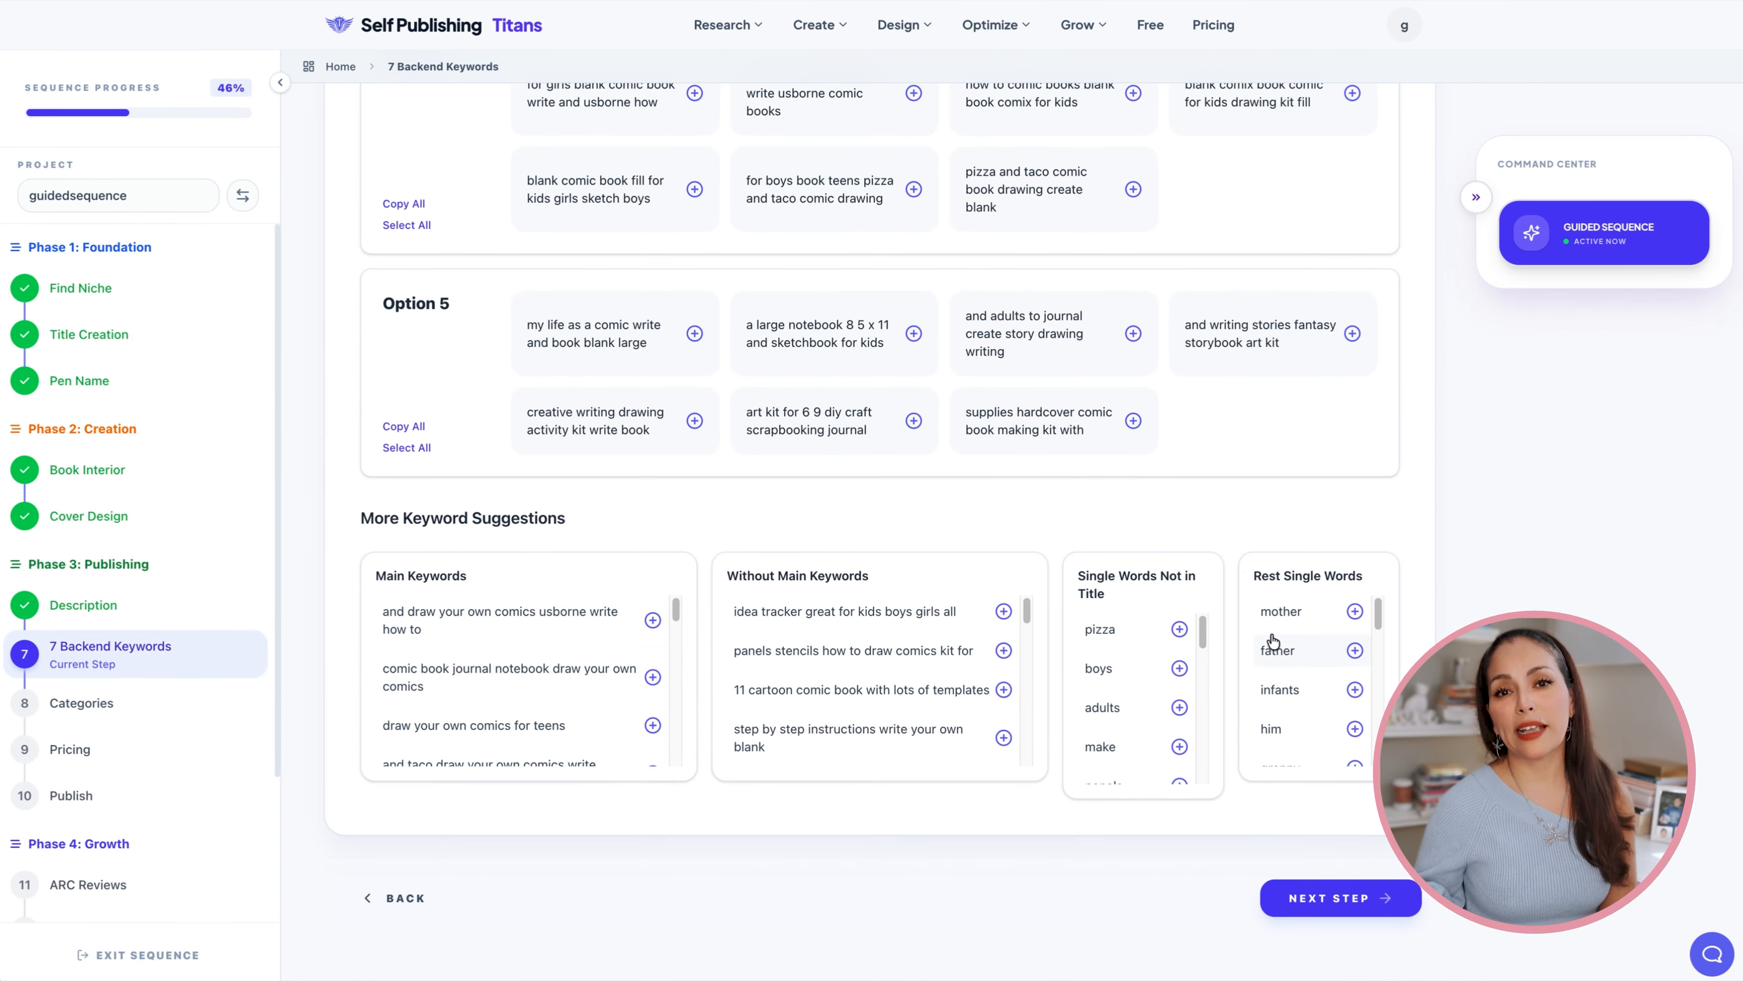
pyautogui.scroll(-3, 930, 697)
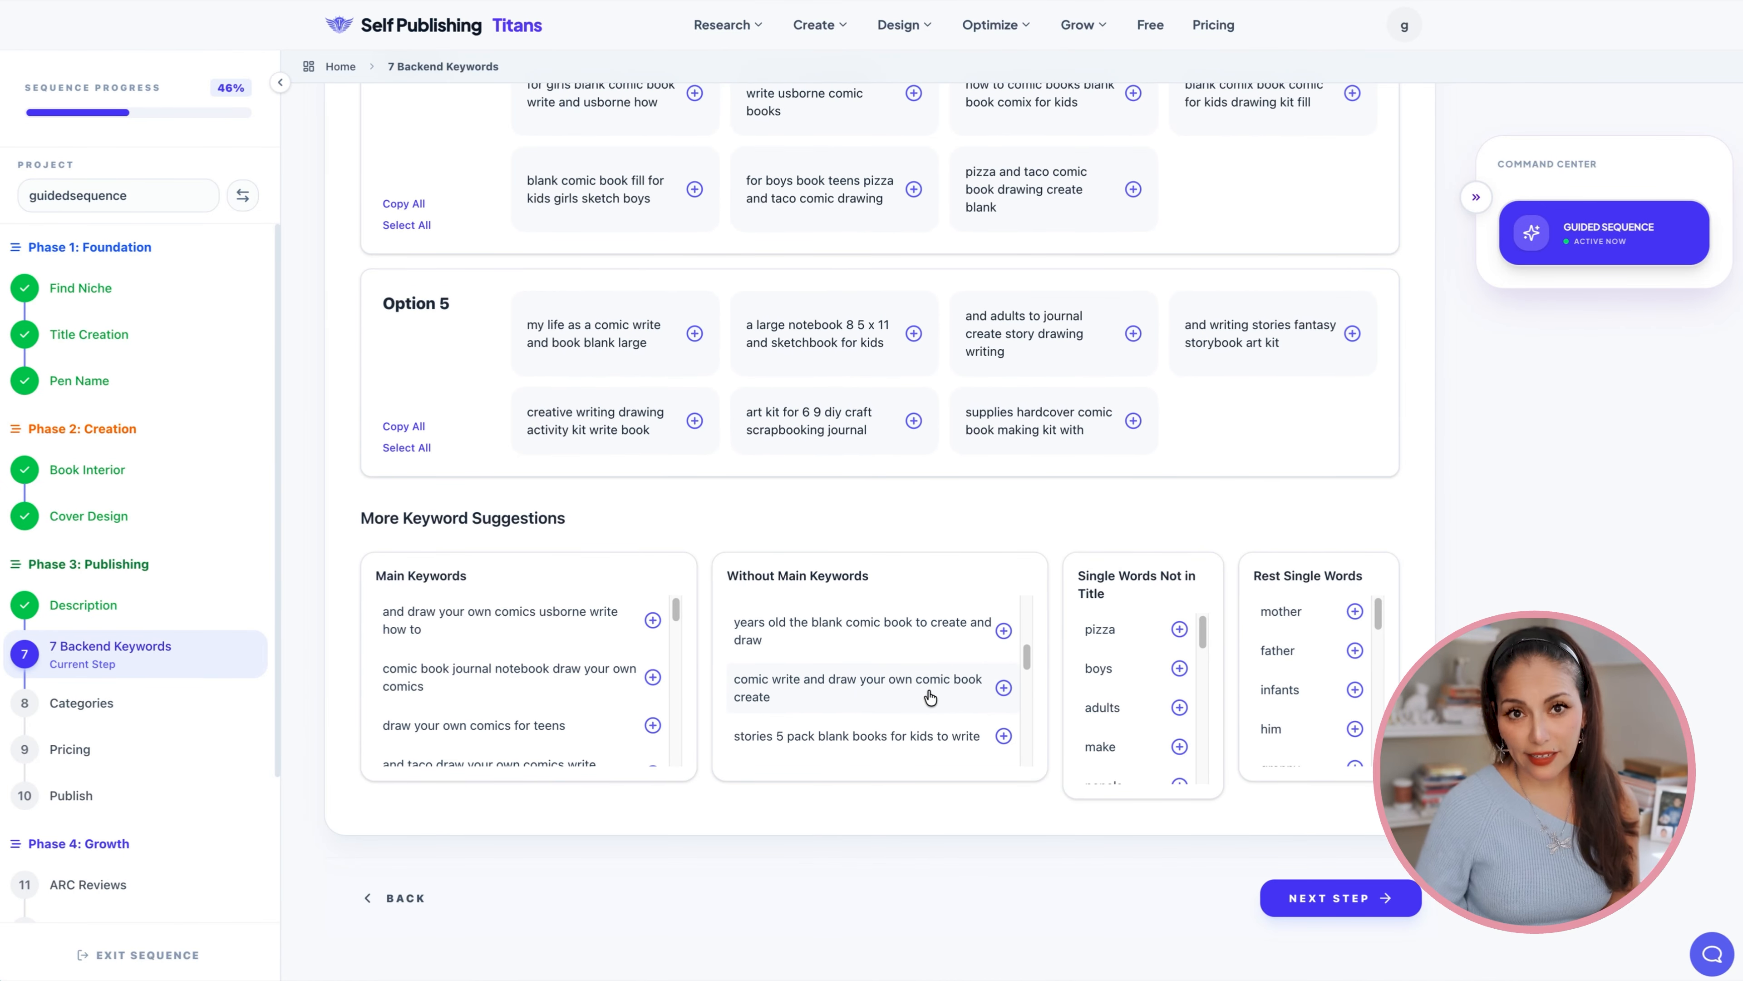
pyautogui.scroll(-5, 930, 697)
pyautogui.scroll(1, 930, 697)
pyautogui.scroll(15, 1335, 604)
pyautogui.scroll(-15, 843, 645)
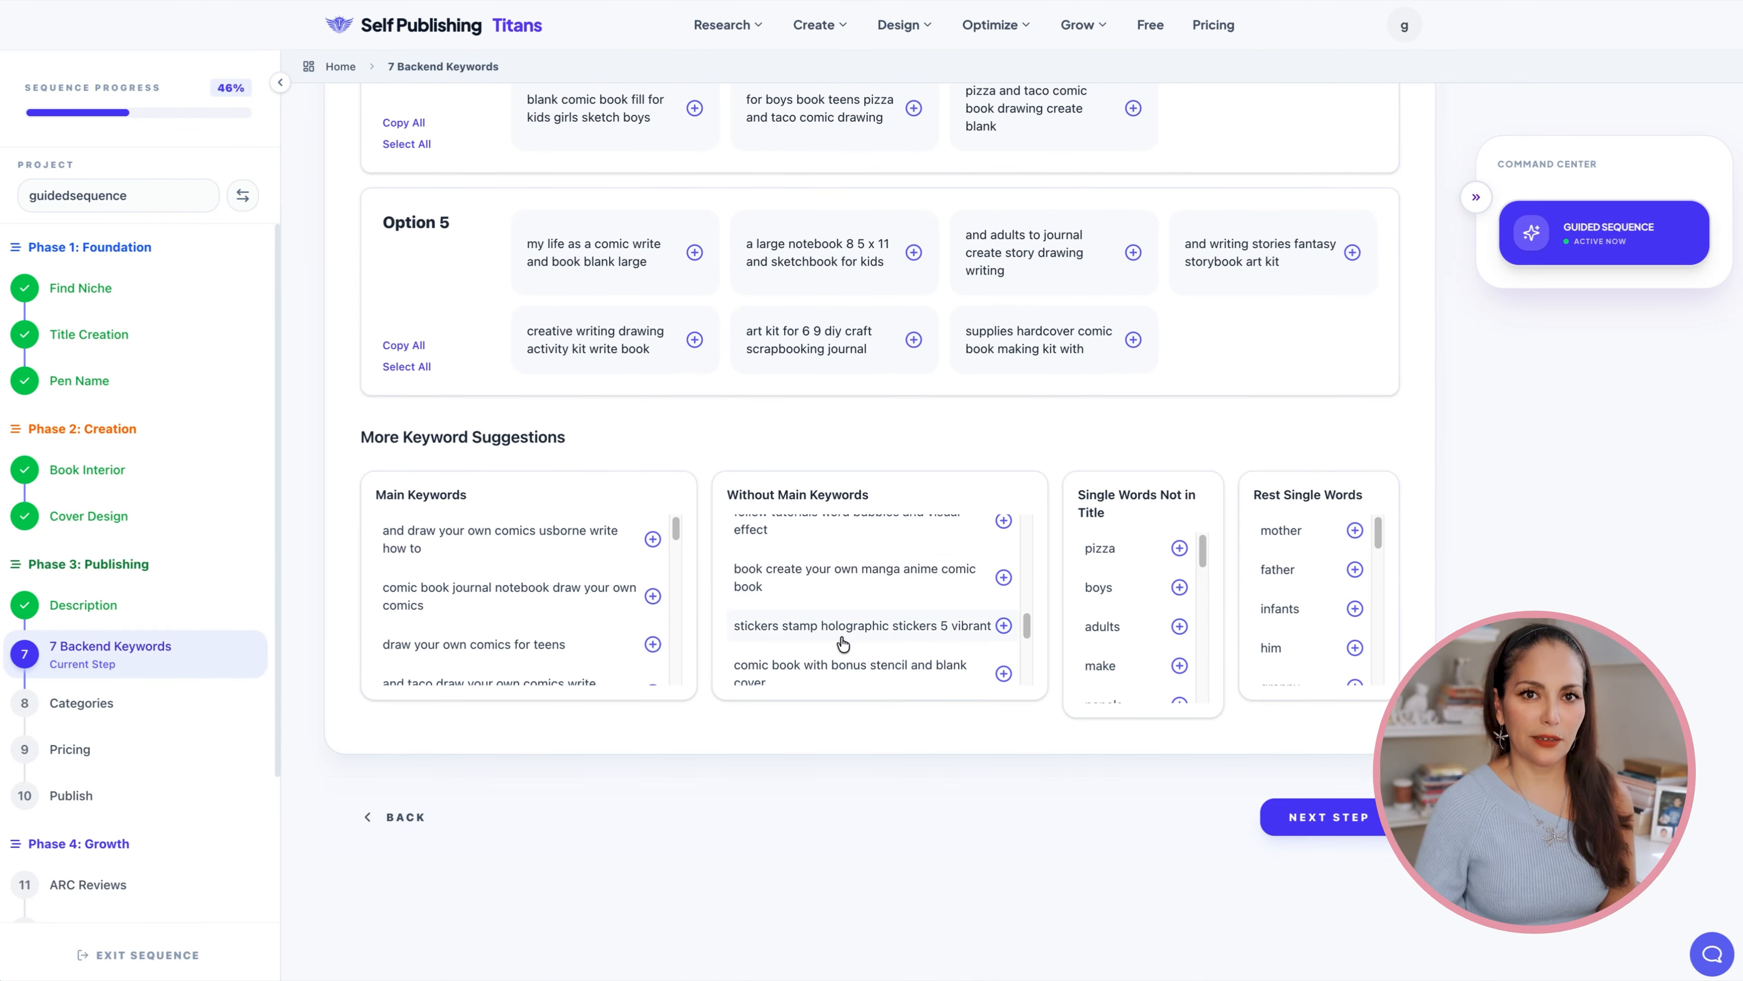
pyautogui.scroll(-2, 843, 645)
pyautogui.scroll(-2, 506, 653)
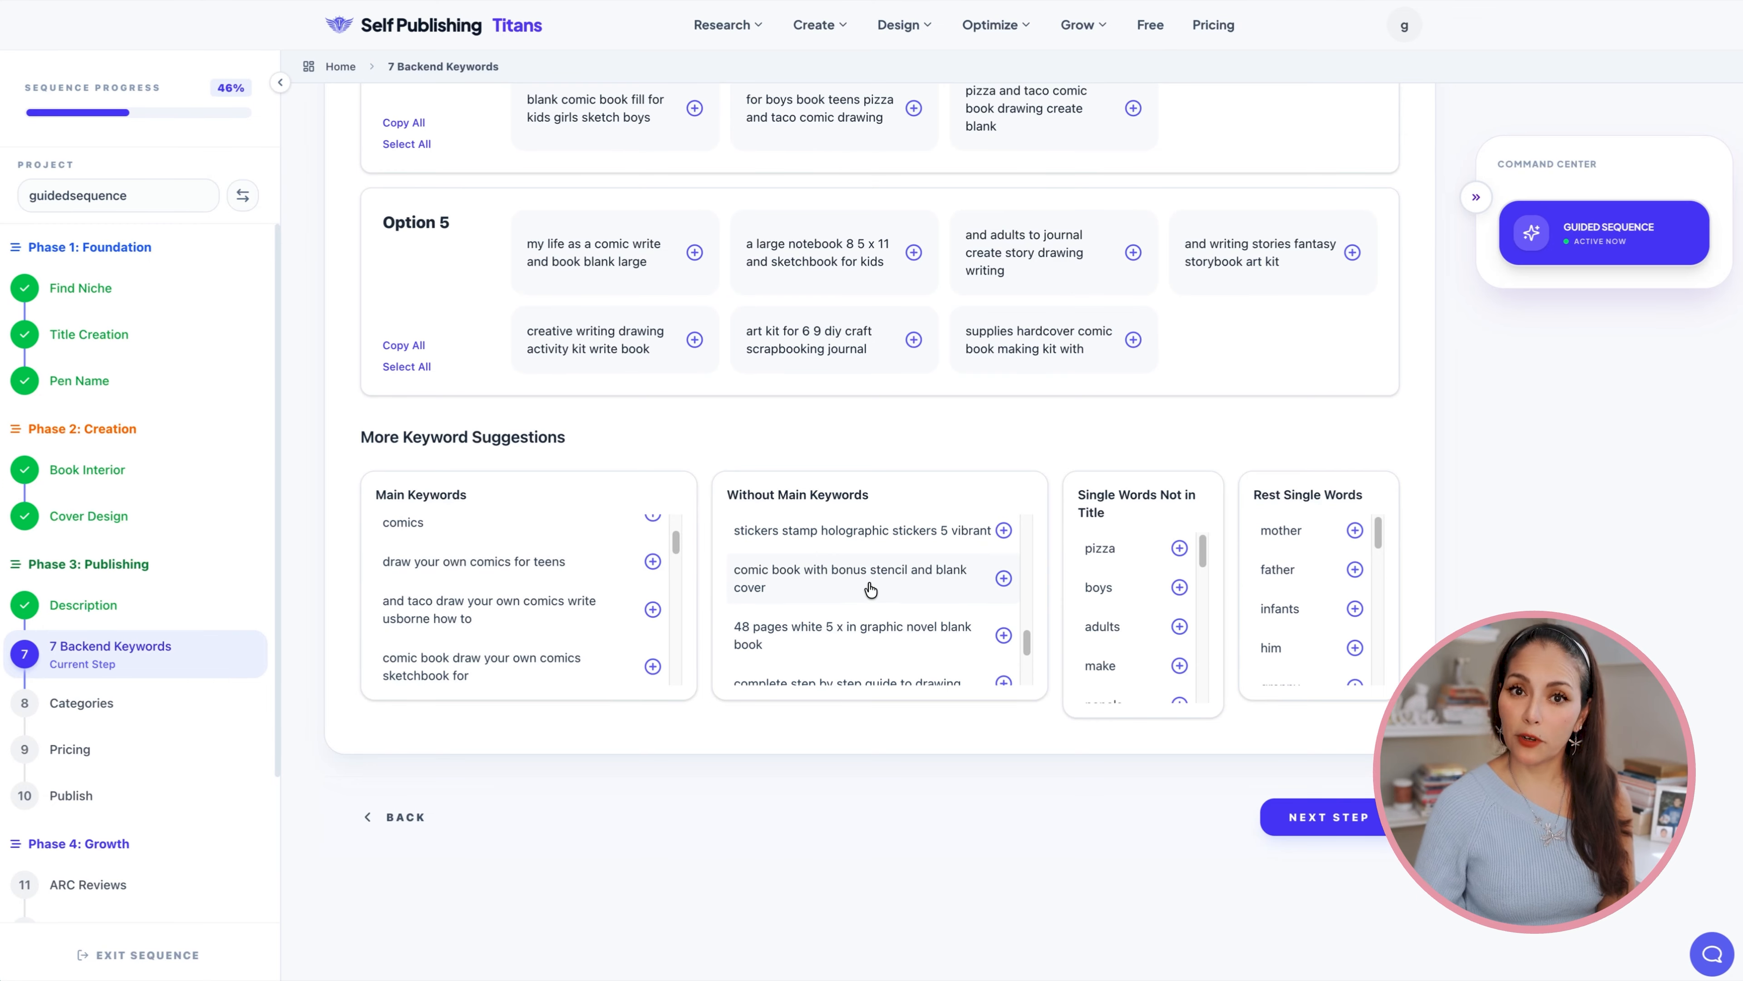
pyautogui.scroll(20, 1205, 704)
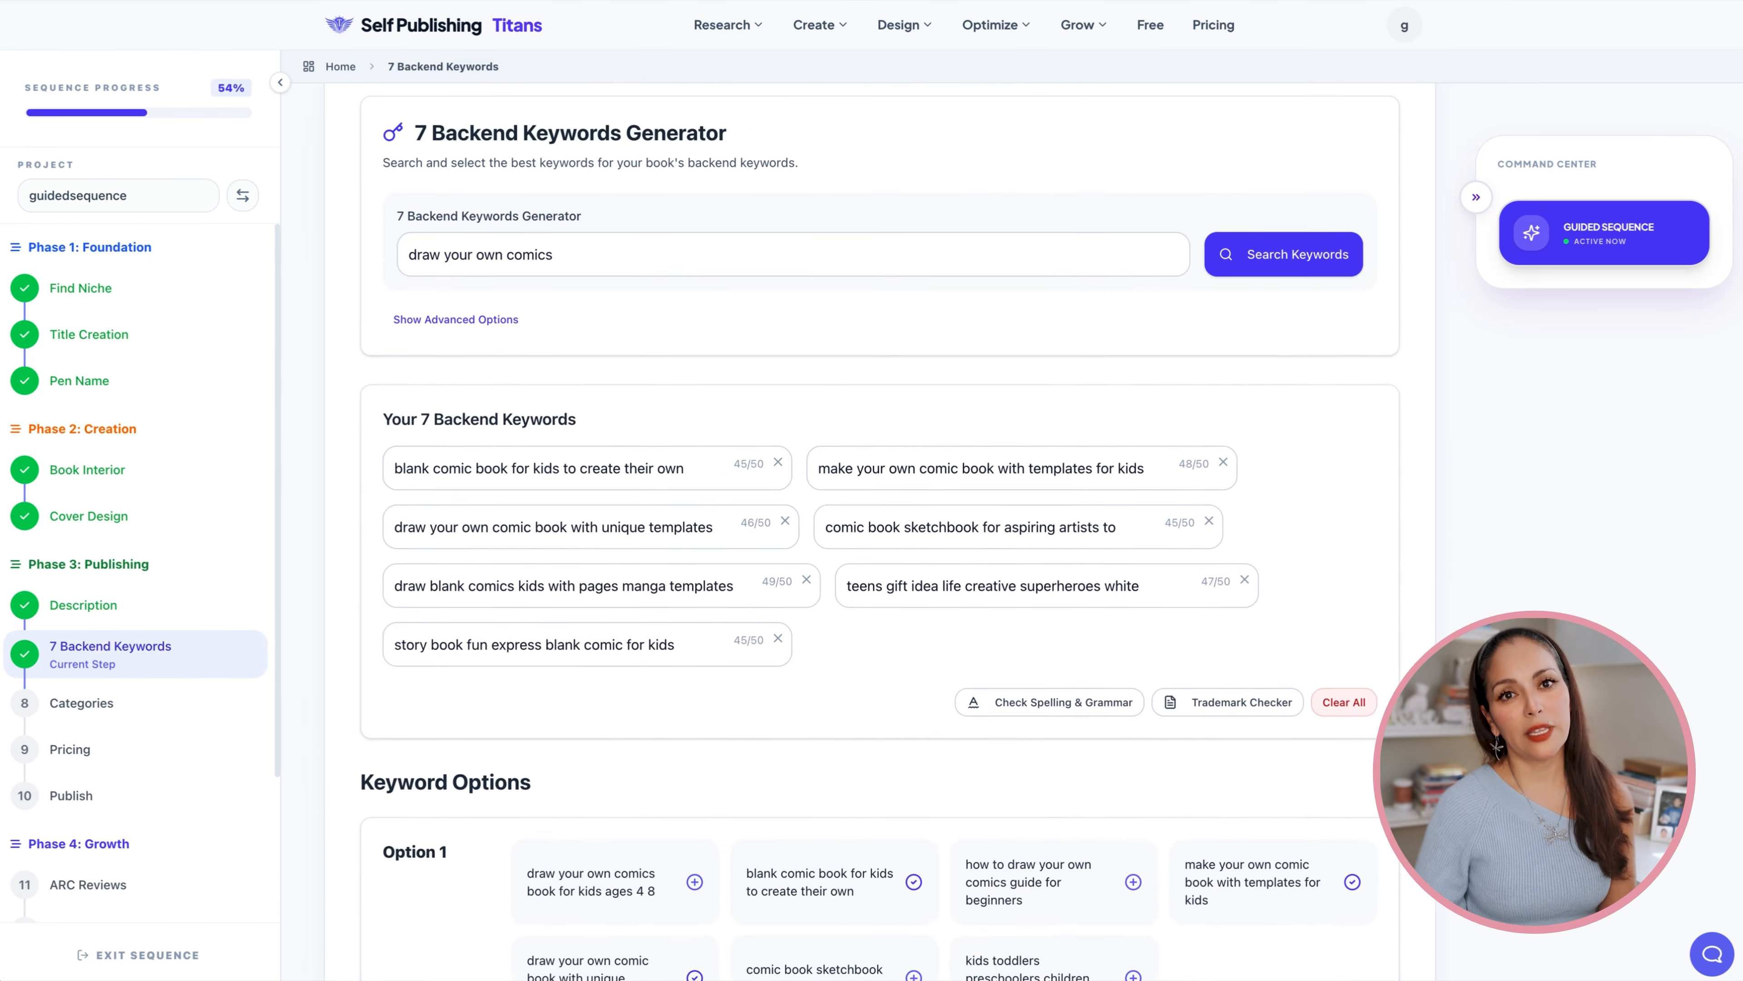
# Run the spelling and grammar check and the trademark check on the seven backend keywords.
pyautogui.scroll(-2, 1128, 604)
pyautogui.click(1047, 558)
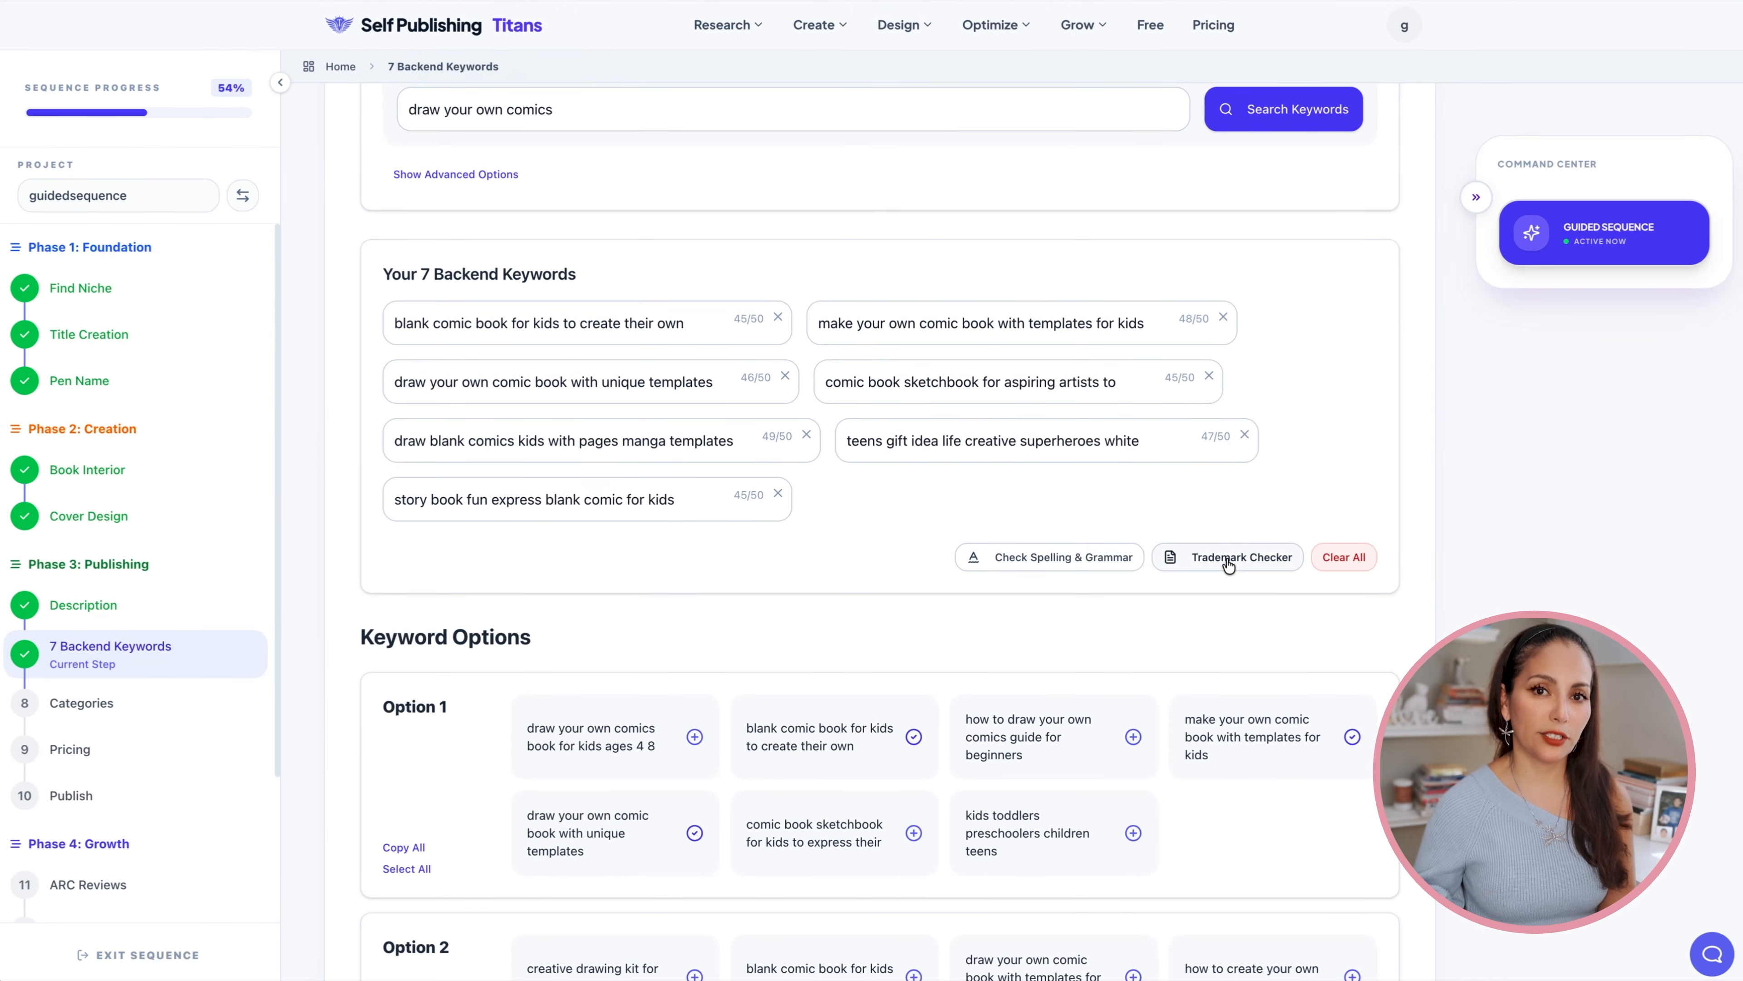
pyautogui.click(1228, 560)
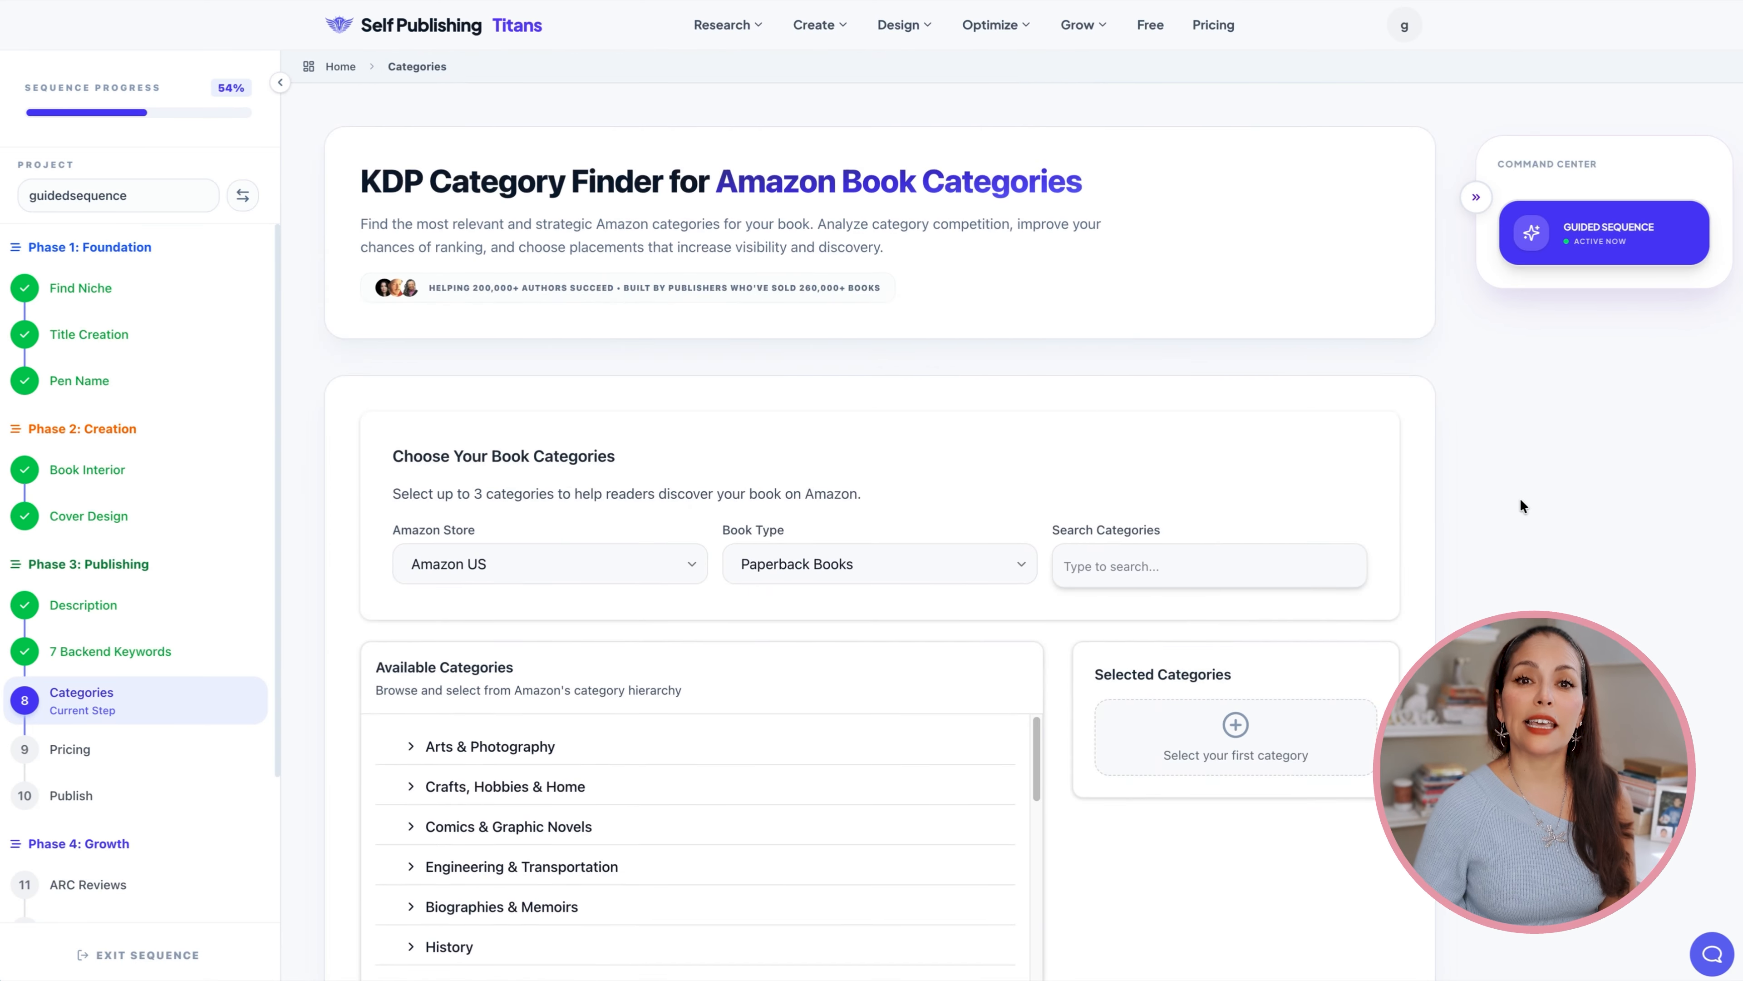
# Search the book categories for "comic" and add Coloring Books for Grown-Ups > Comics & Manga and How To Create Comics & Manga > Comics.
pyautogui.scroll(-4, 1521, 500)
pyautogui.click(1191, 294)
pyautogui.write('comic')
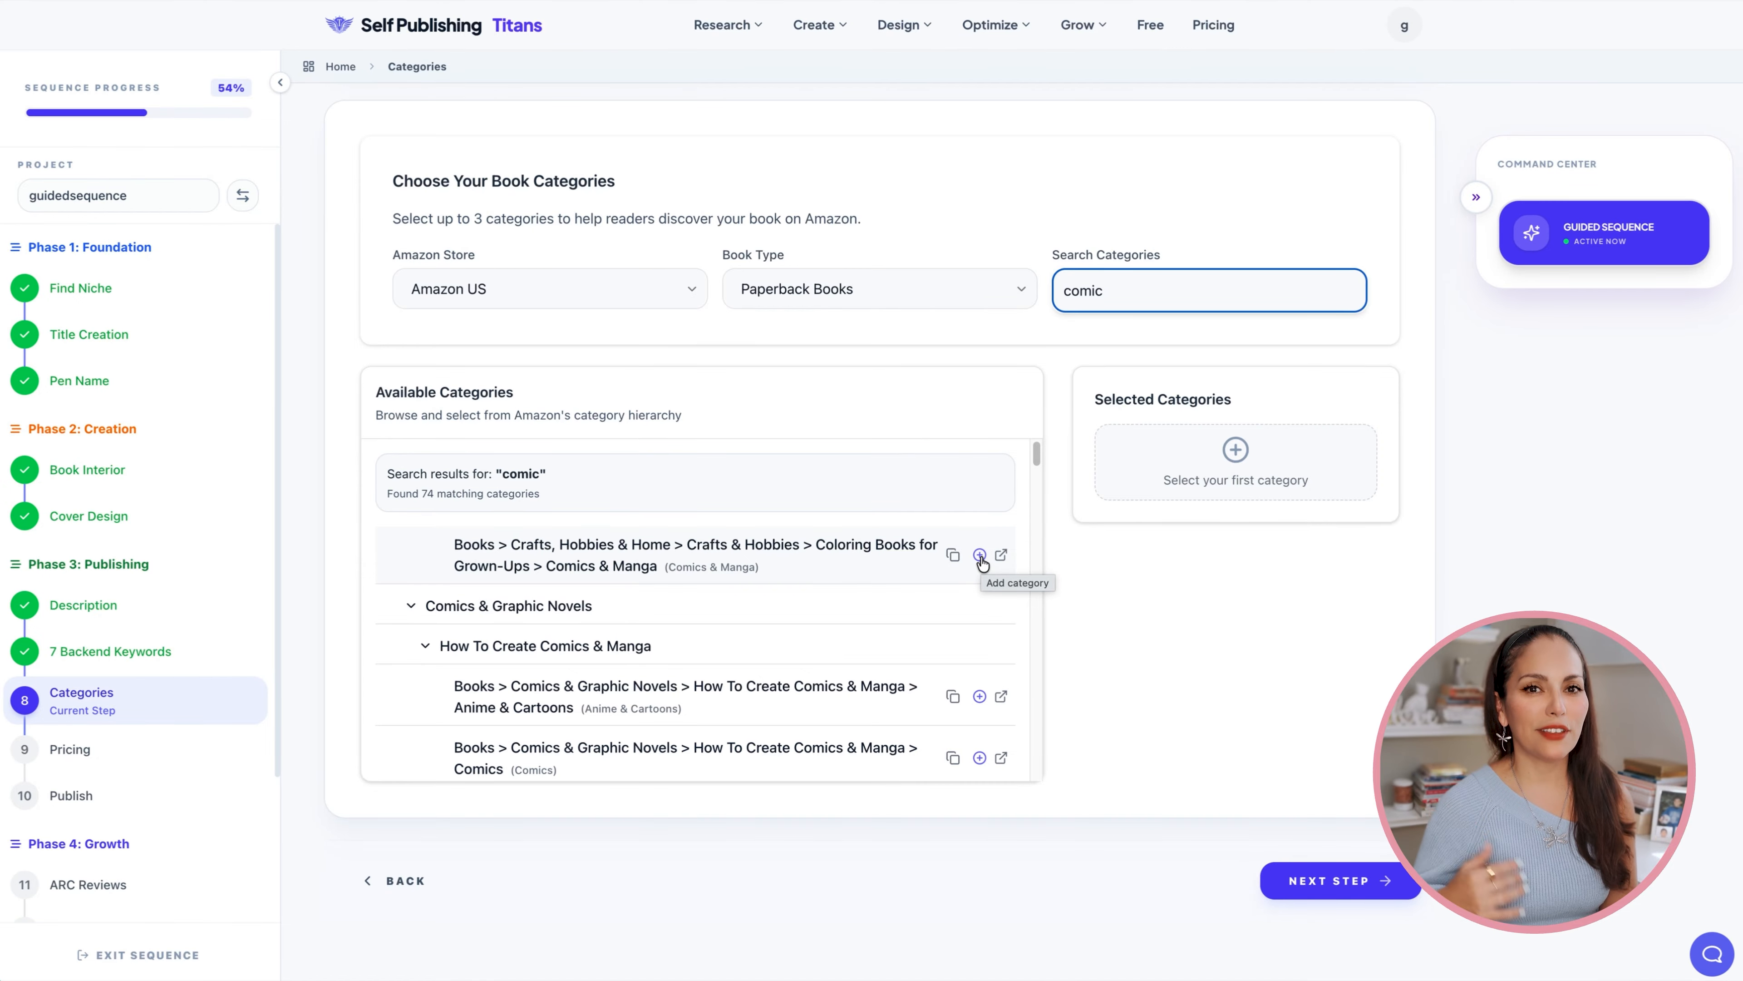
pyautogui.click(981, 555)
pyautogui.scroll(-3, 623, 605)
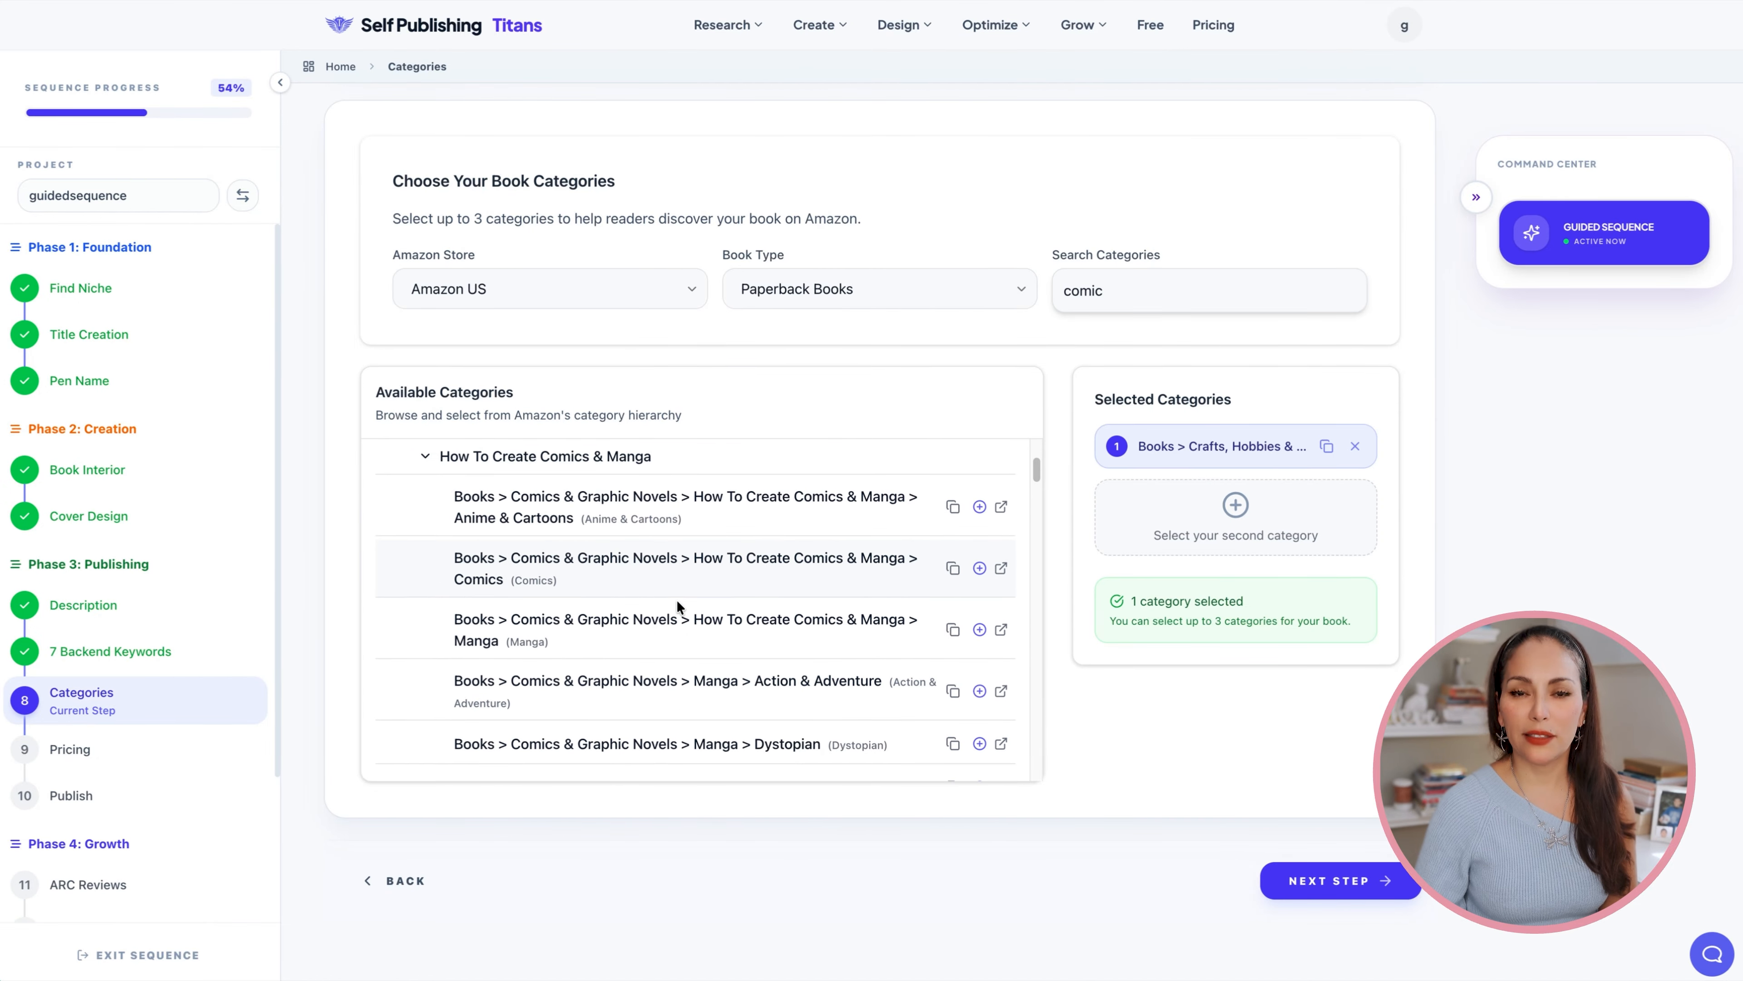
pyautogui.click(980, 568)
# Look through the remaining comic categories for a third choice and search the categories for "sketchbook".
pyautogui.scroll(-6, 753, 576)
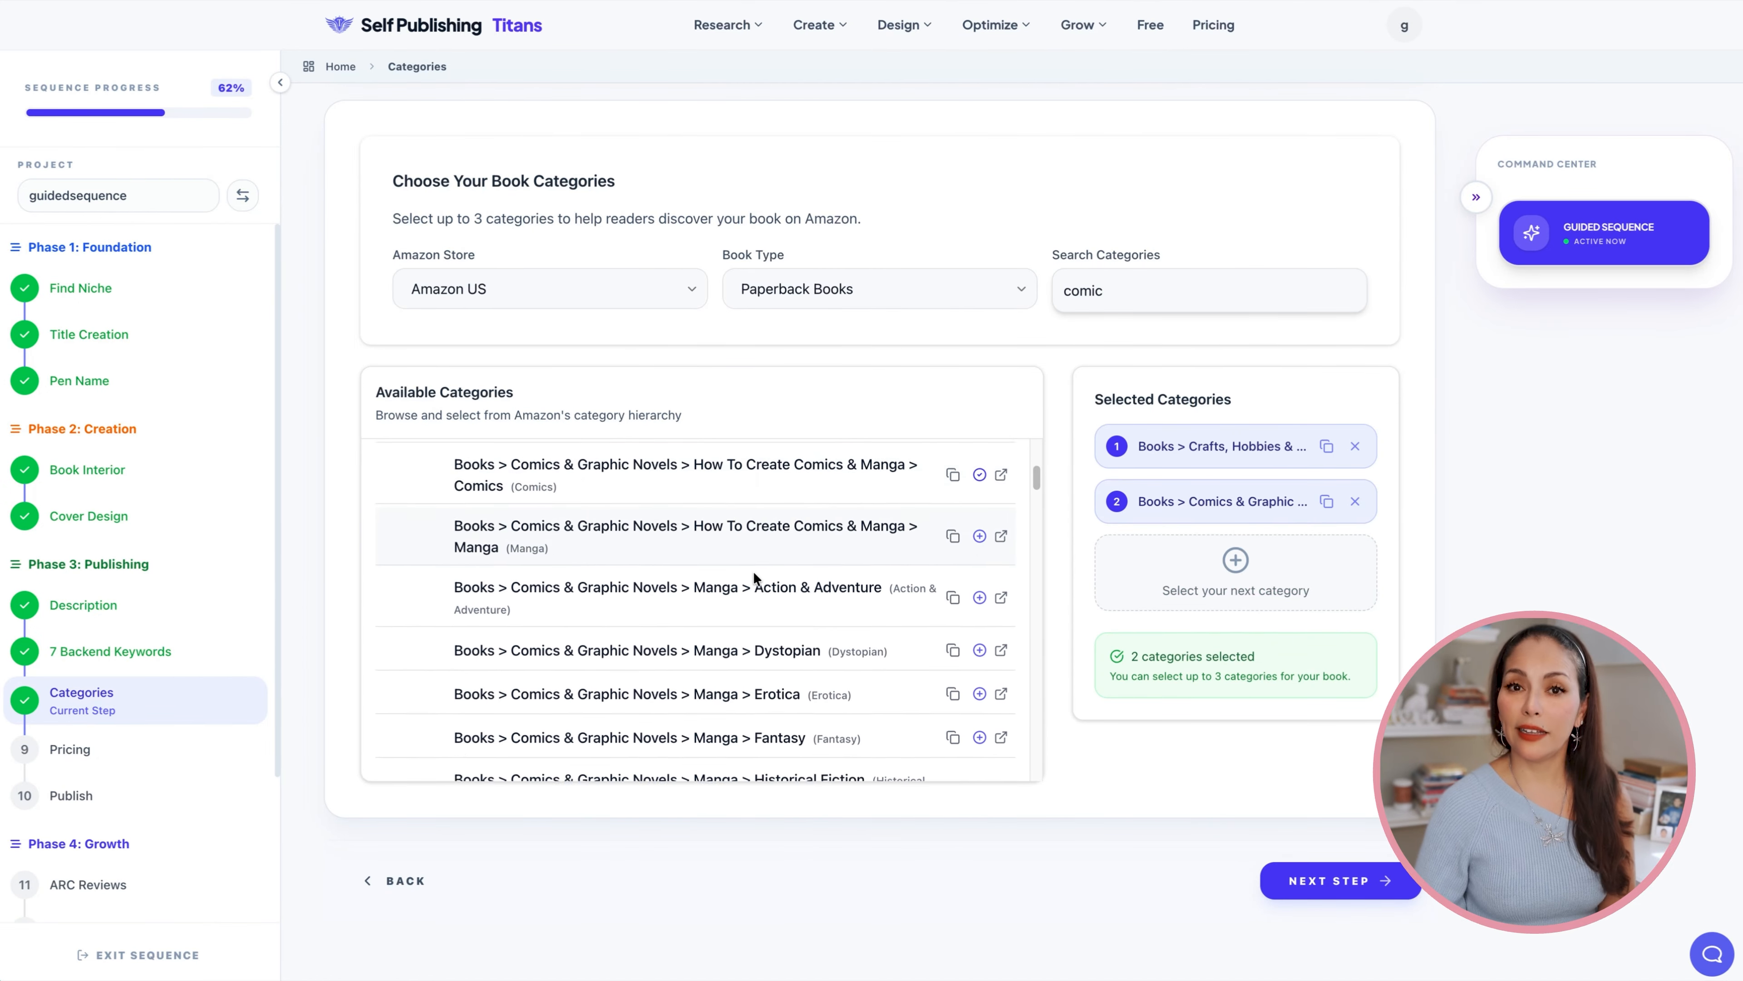
pyautogui.scroll(-10, 754, 574)
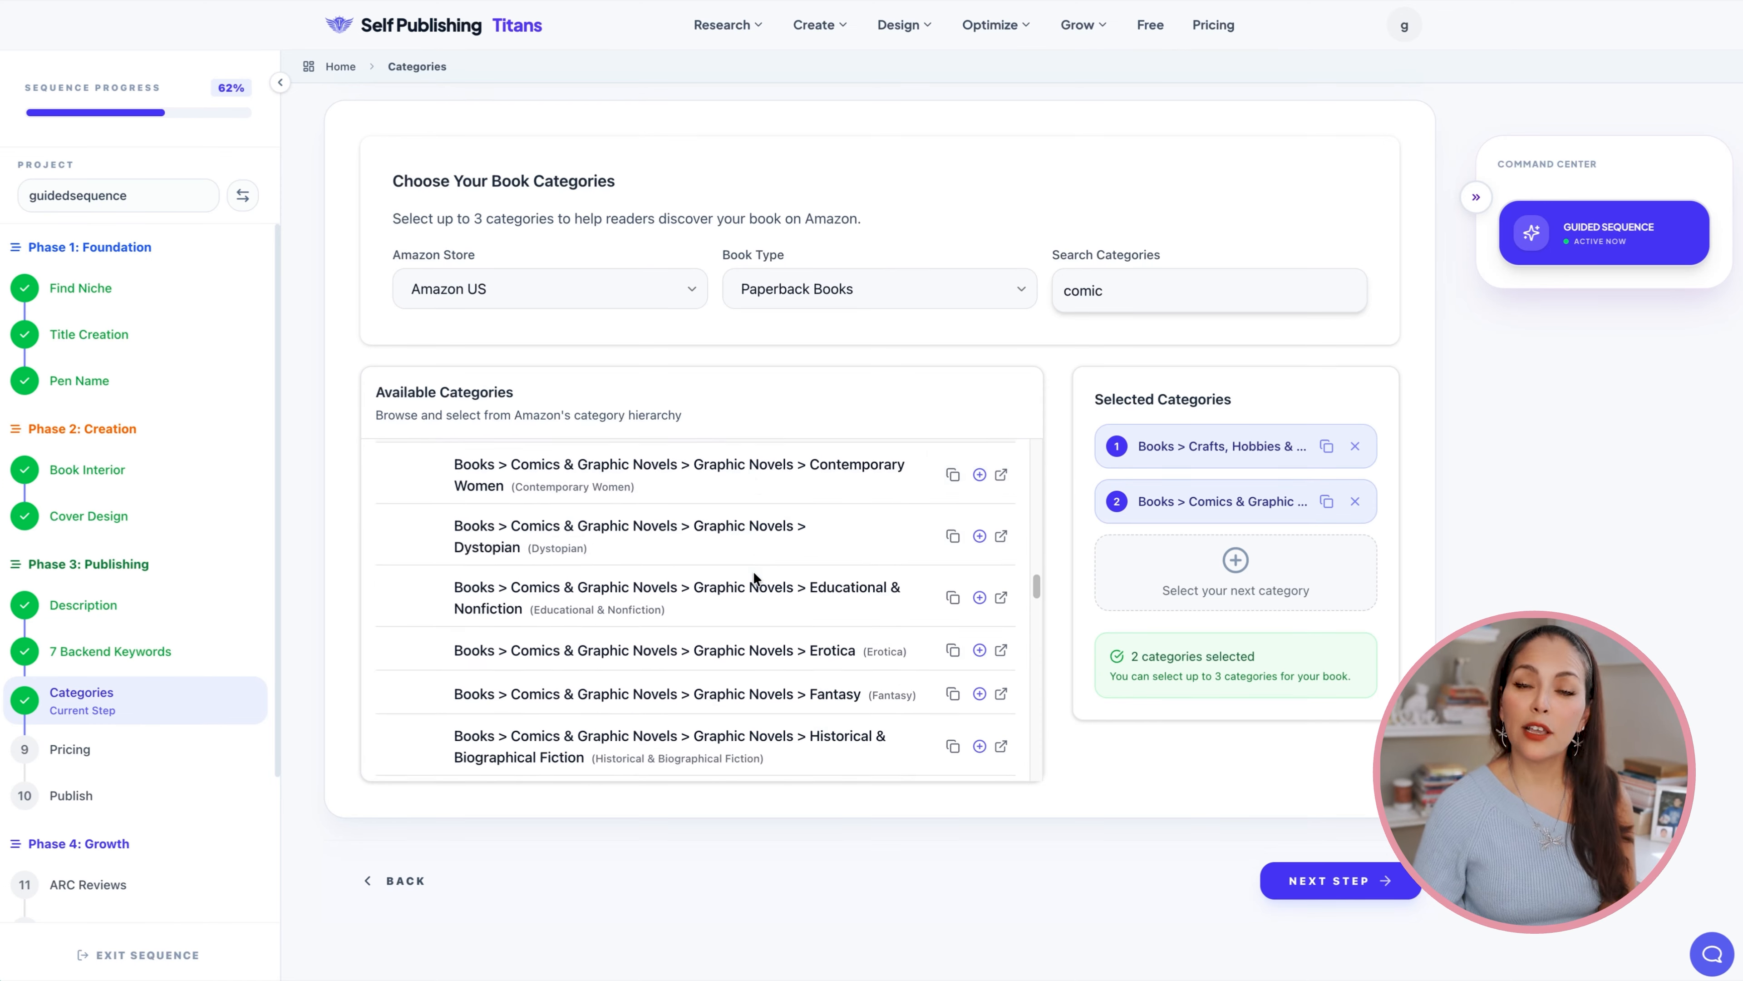
pyautogui.scroll(-10, 753, 573)
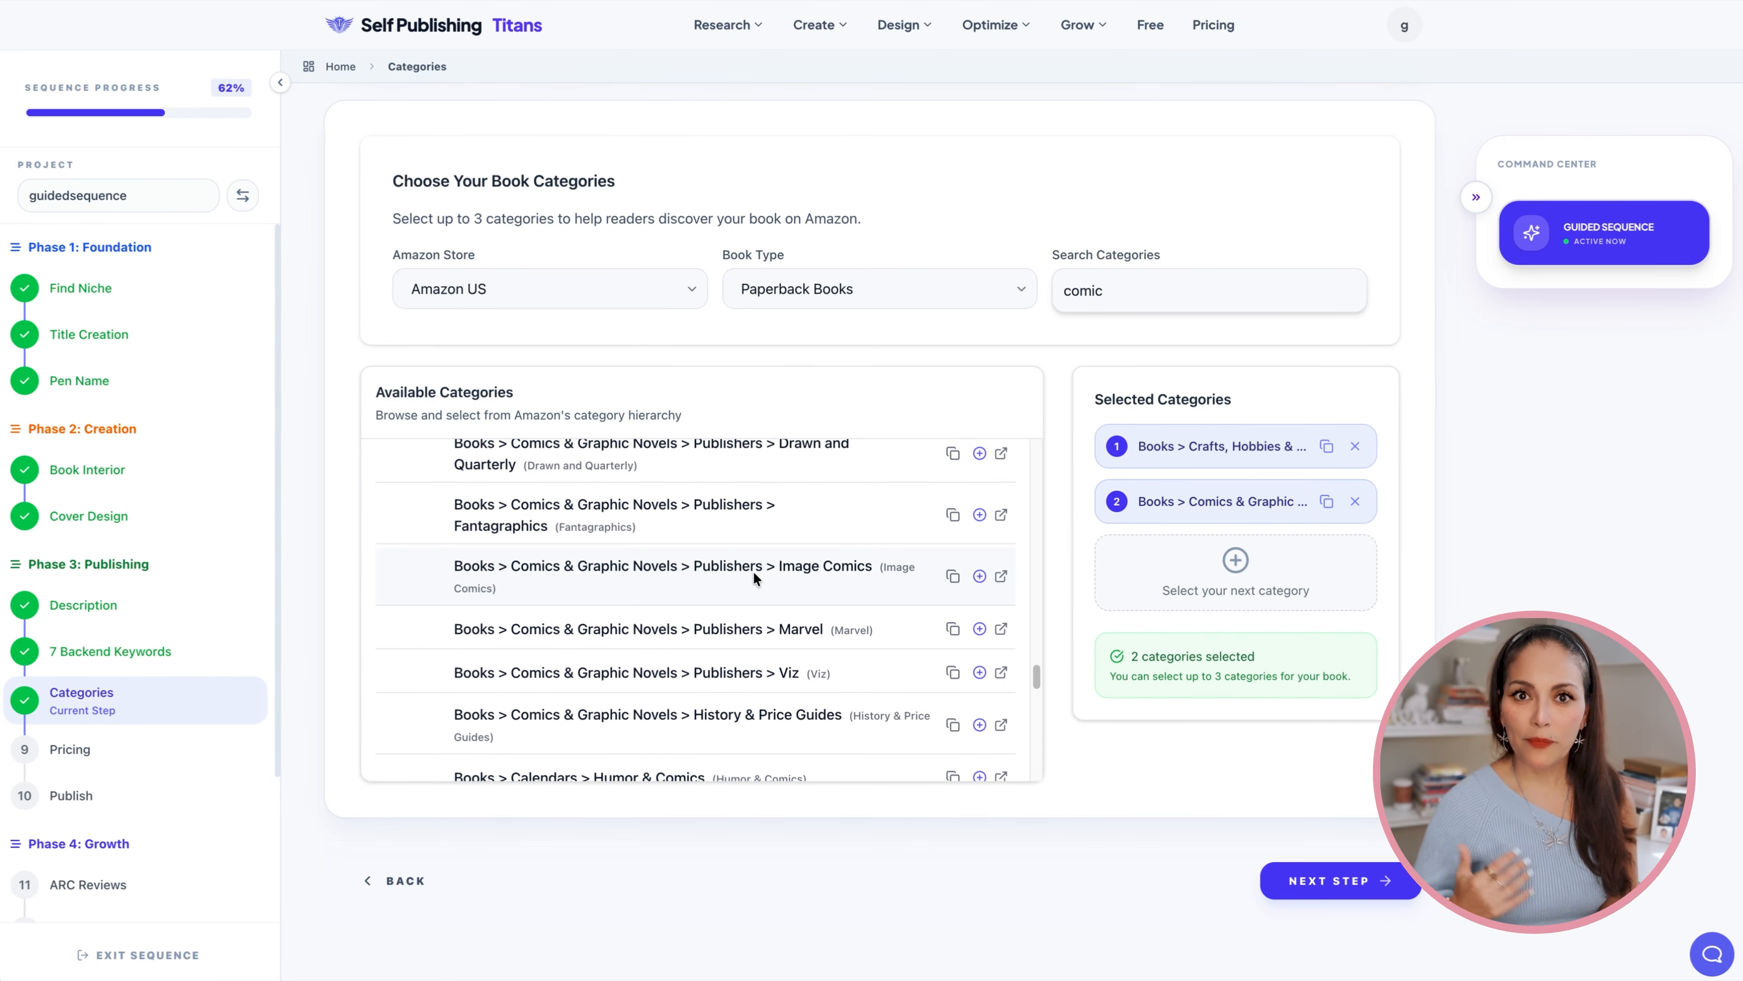
pyautogui.scroll(-10, 753, 577)
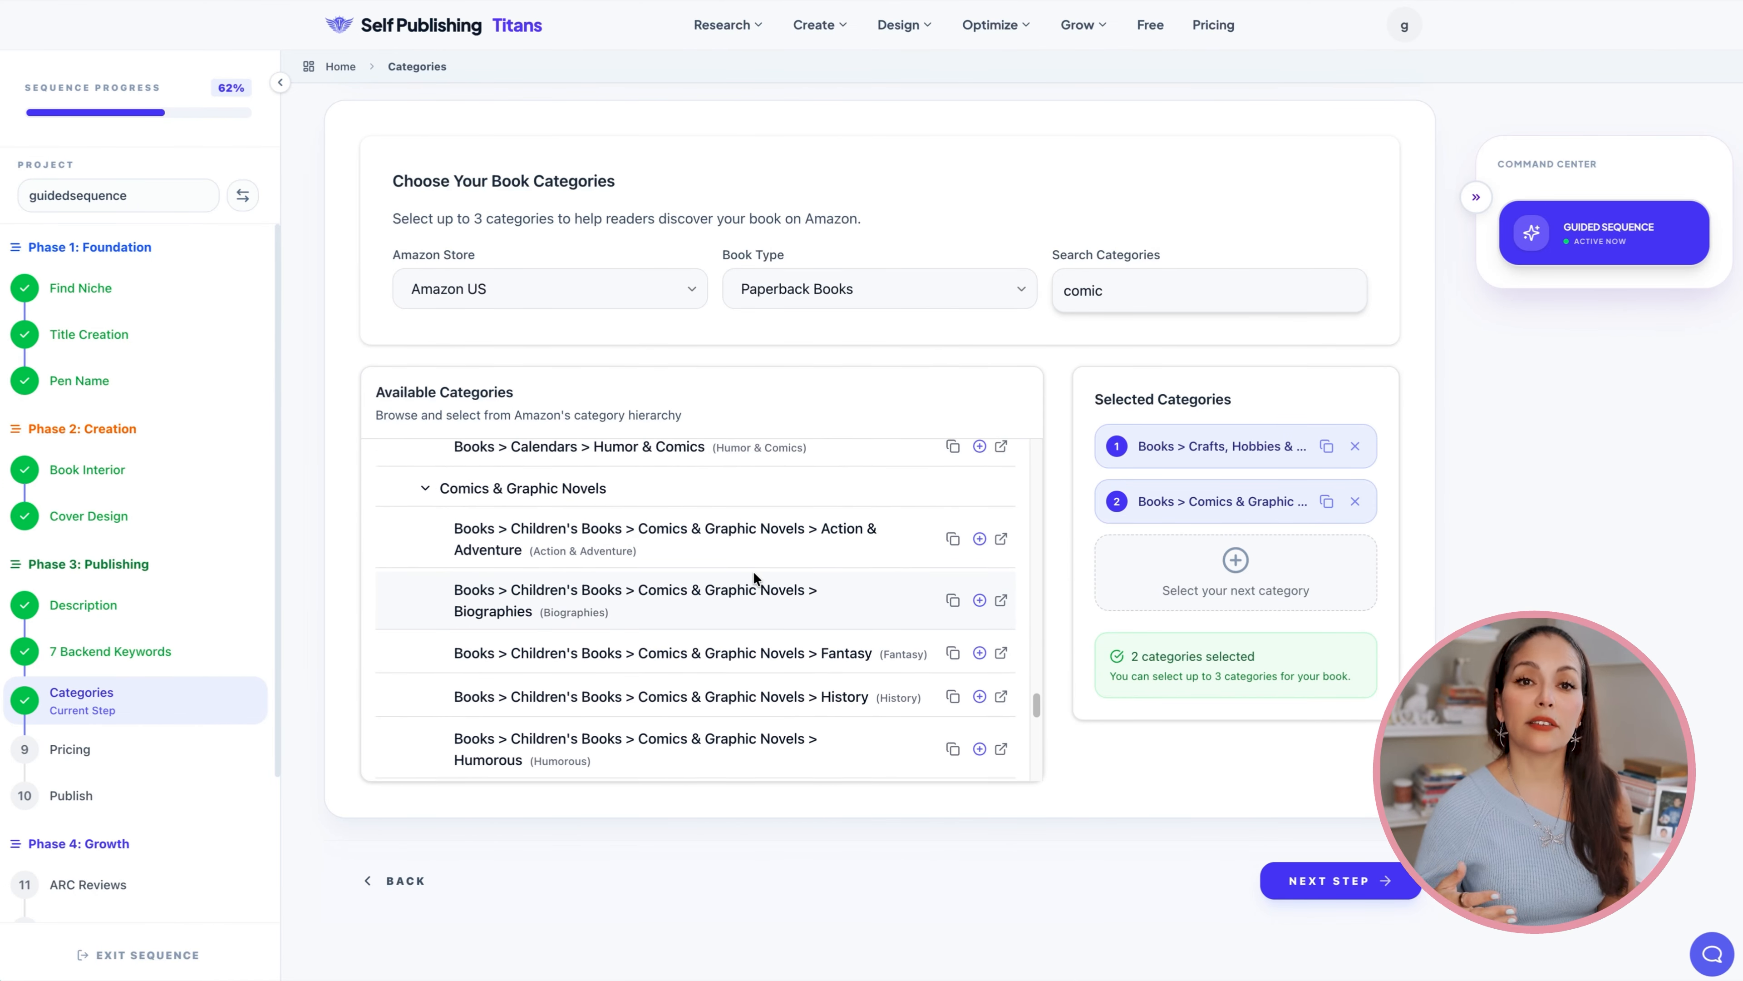
pyautogui.scroll(-2, 754, 574)
pyautogui.write('sket')
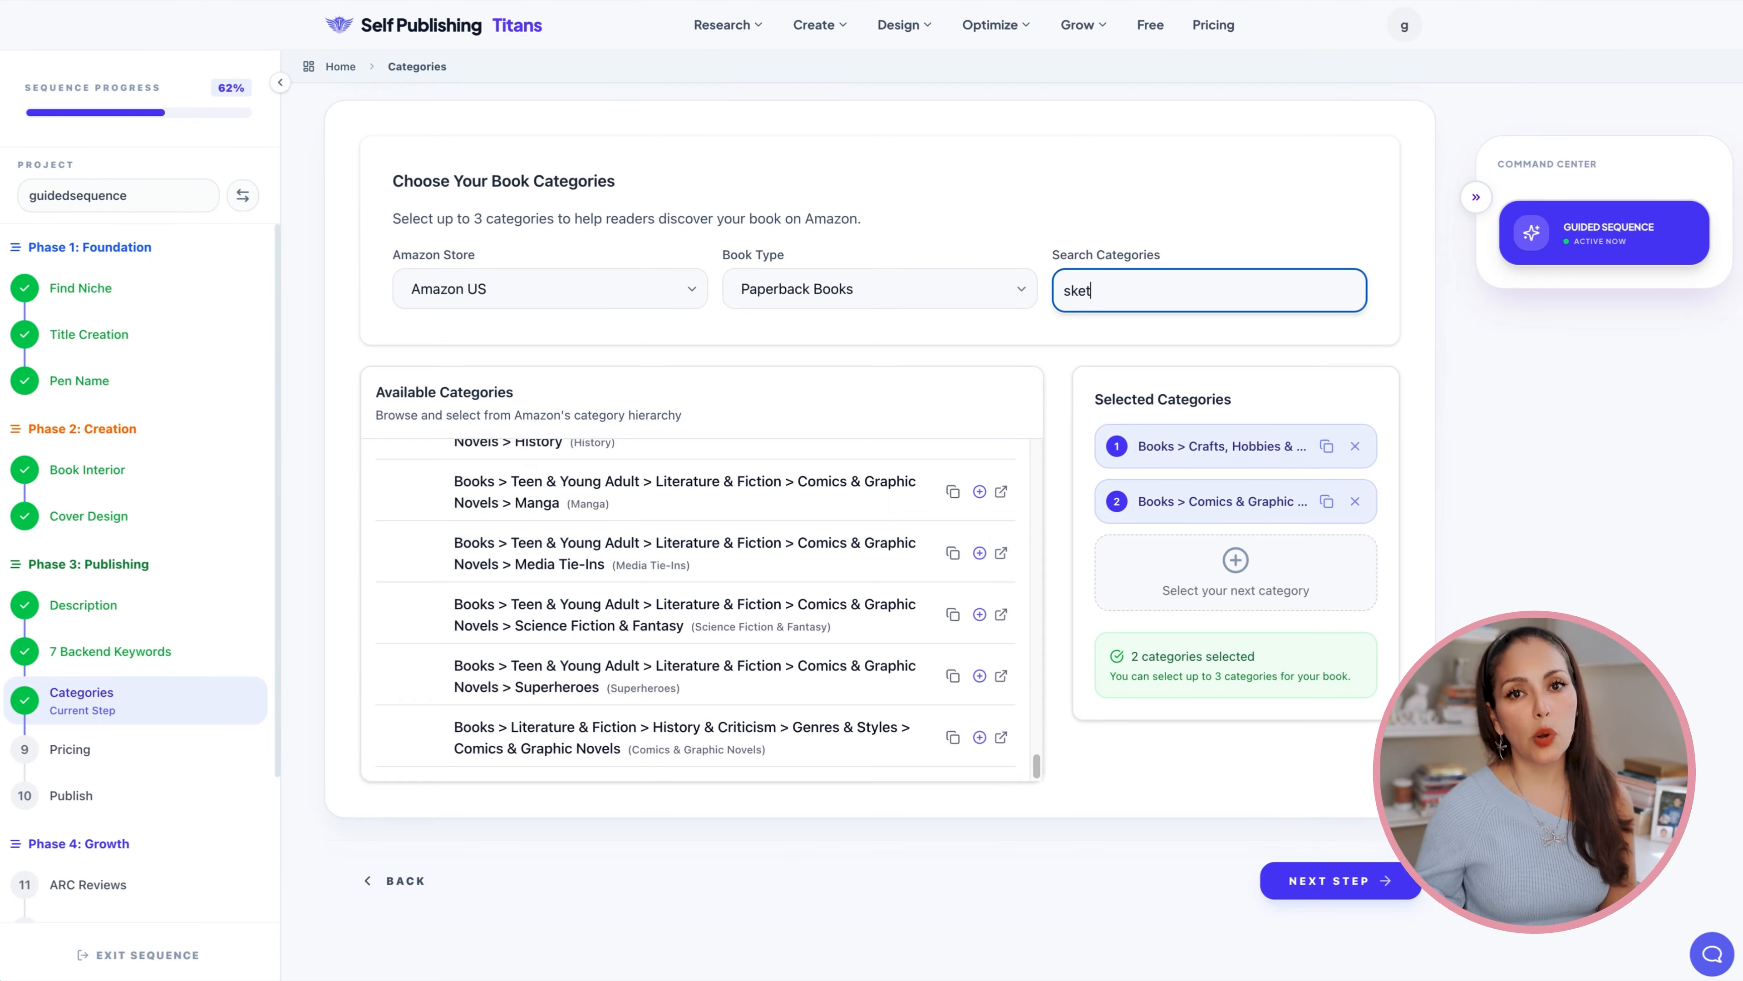
pyautogui.write('chbook')
# Search the categories for "draw" and add Books > Arts & Photography > Drawing > Pencil as the third category.
pyautogui.doubleClick(1094, 292)
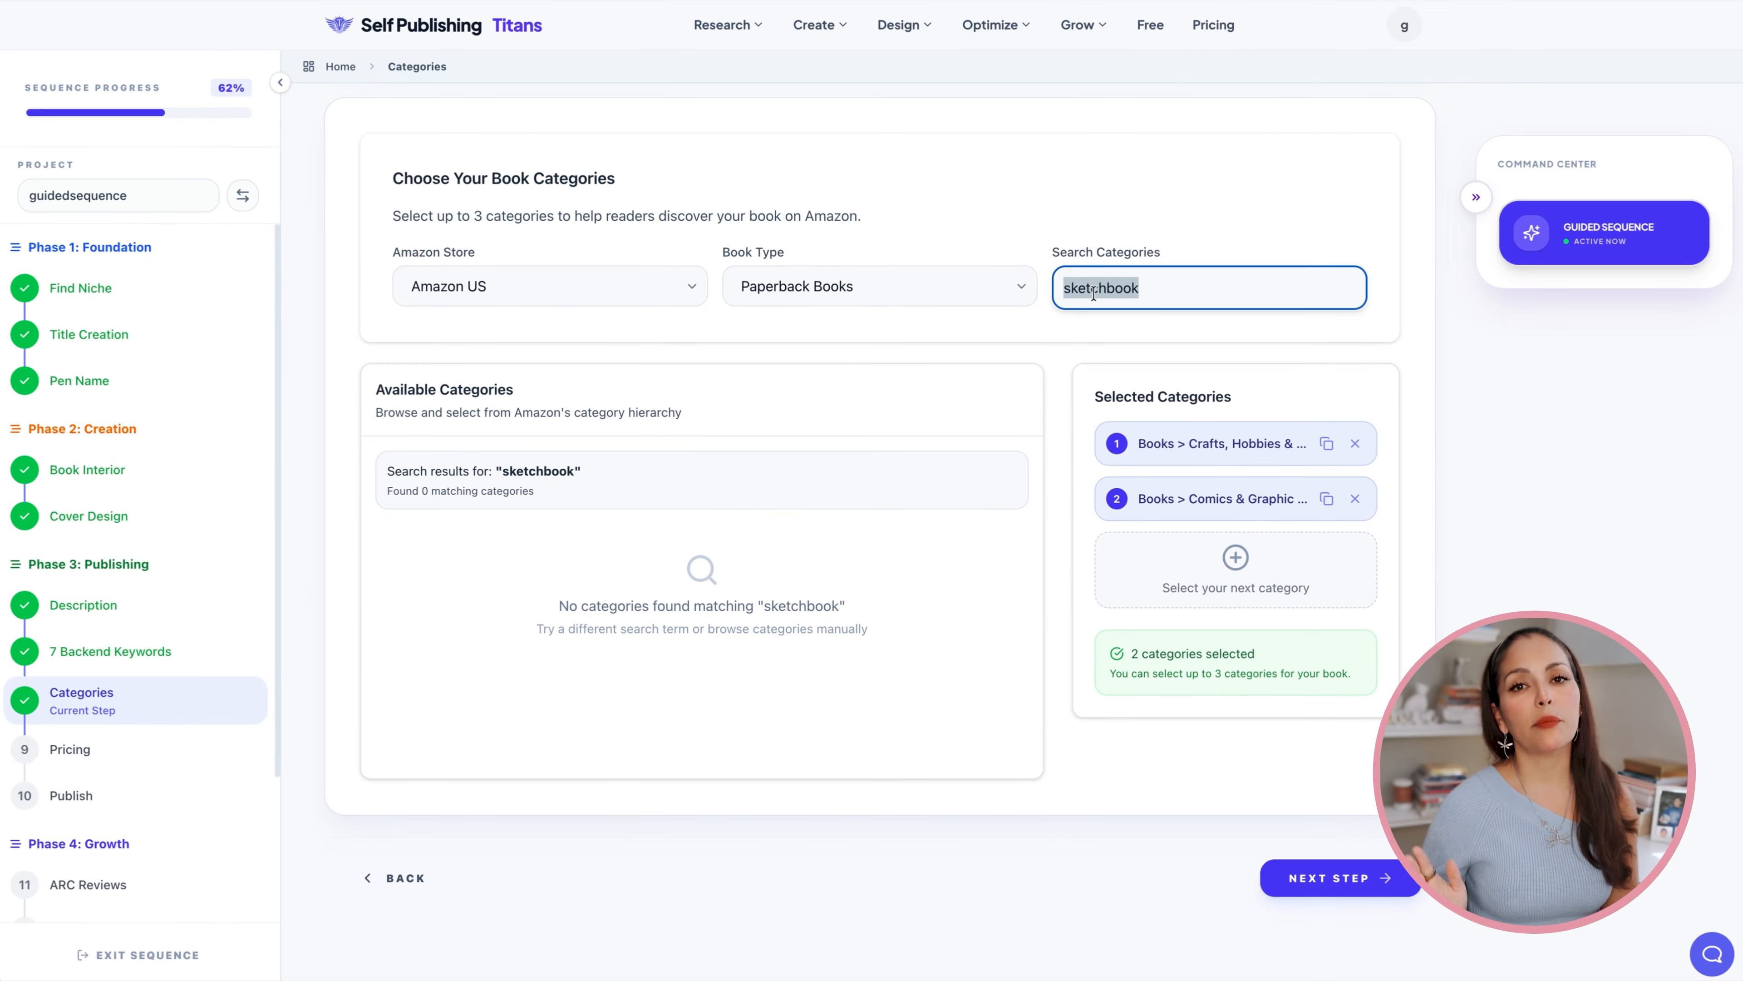
pyautogui.write('draw')
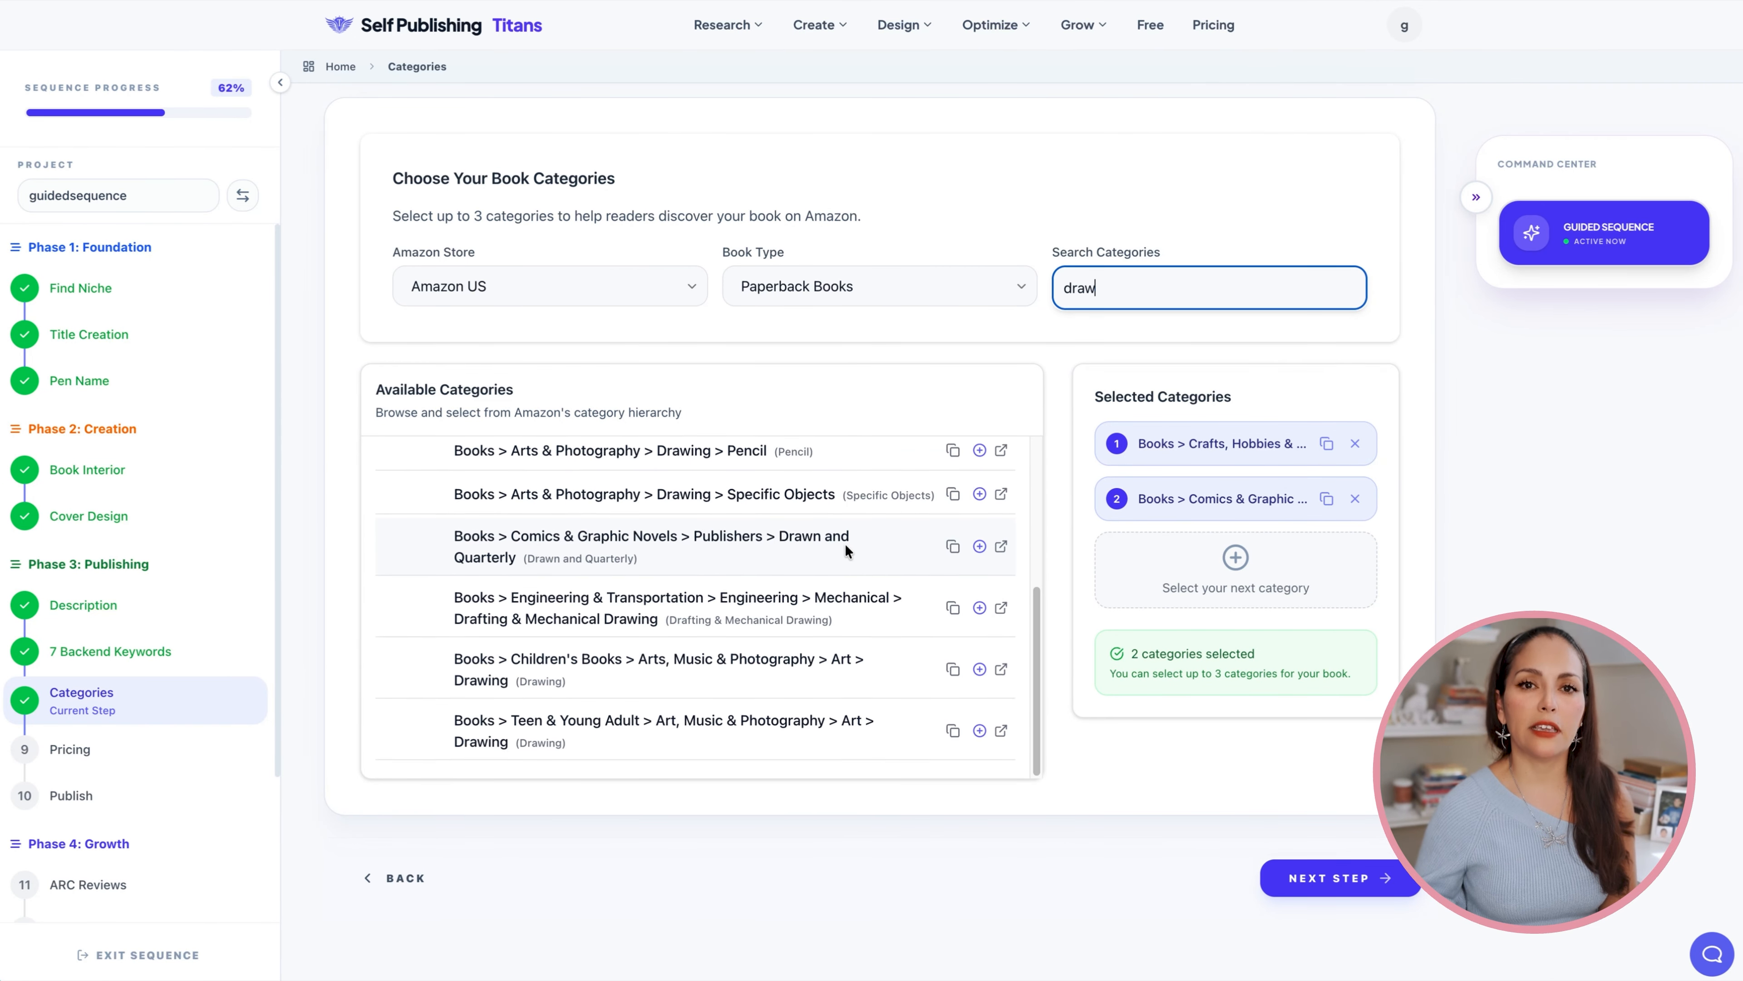
pyautogui.scroll(-2, 844, 544)
pyautogui.scroll(3, 844, 544)
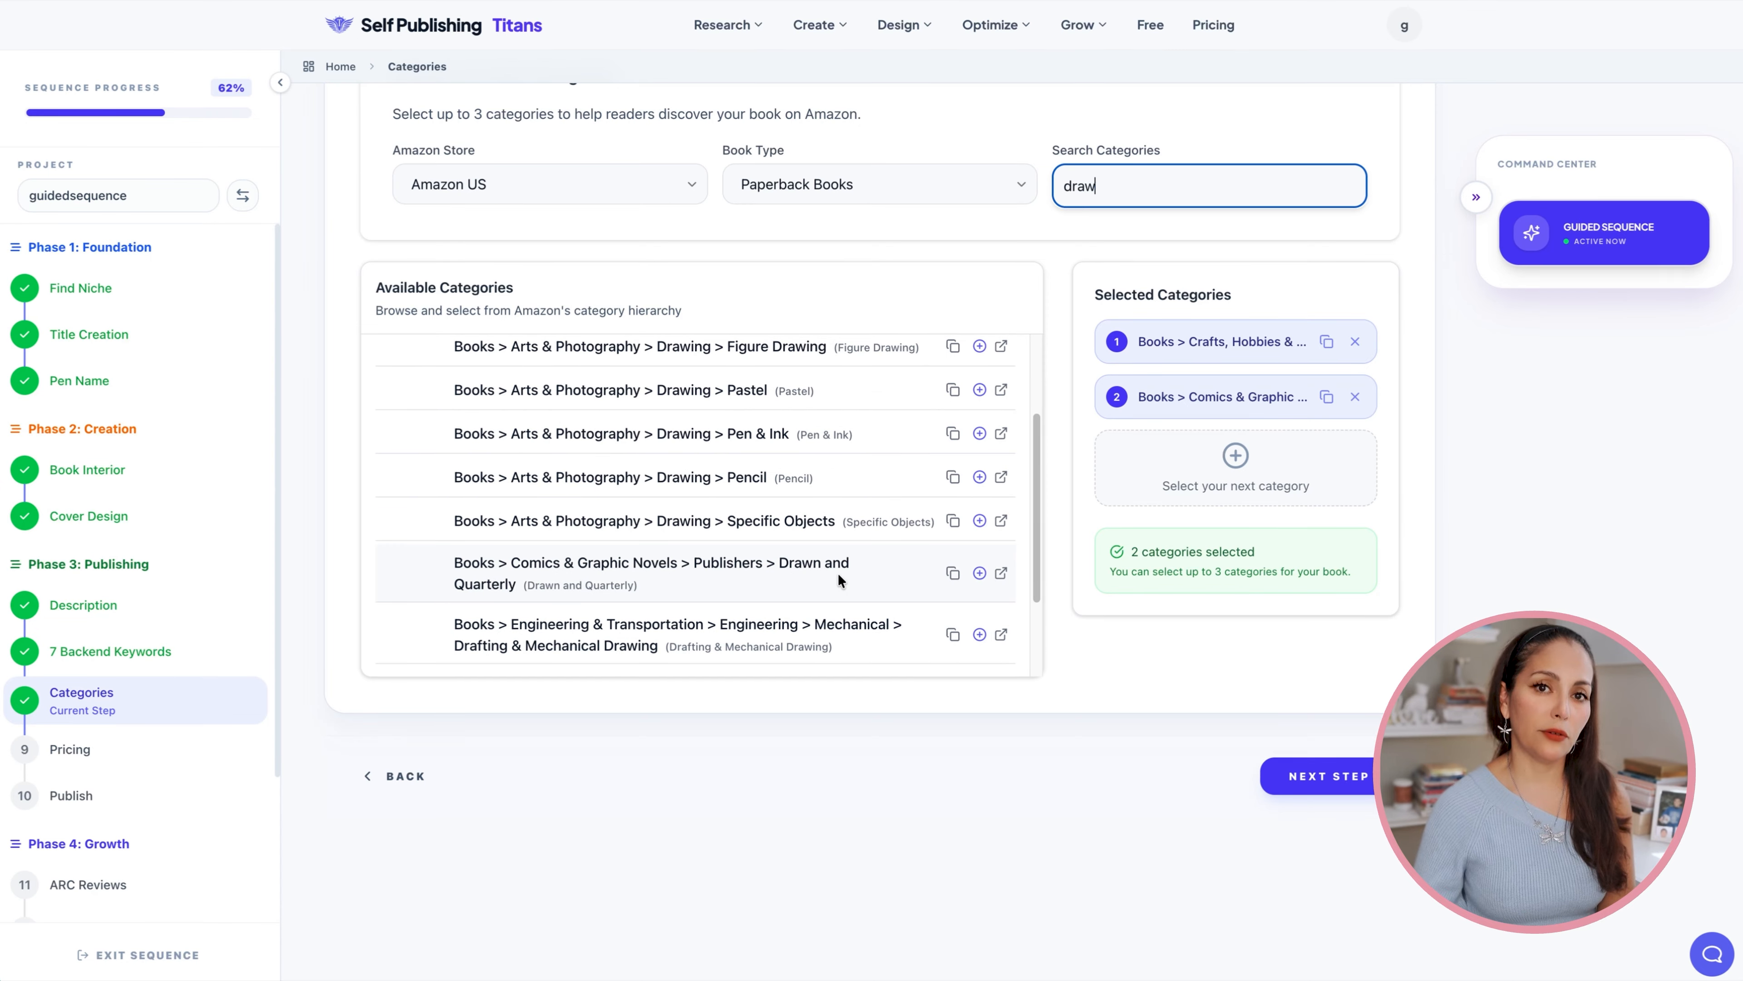
pyautogui.scroll(1, 837, 572)
pyautogui.click(980, 525)
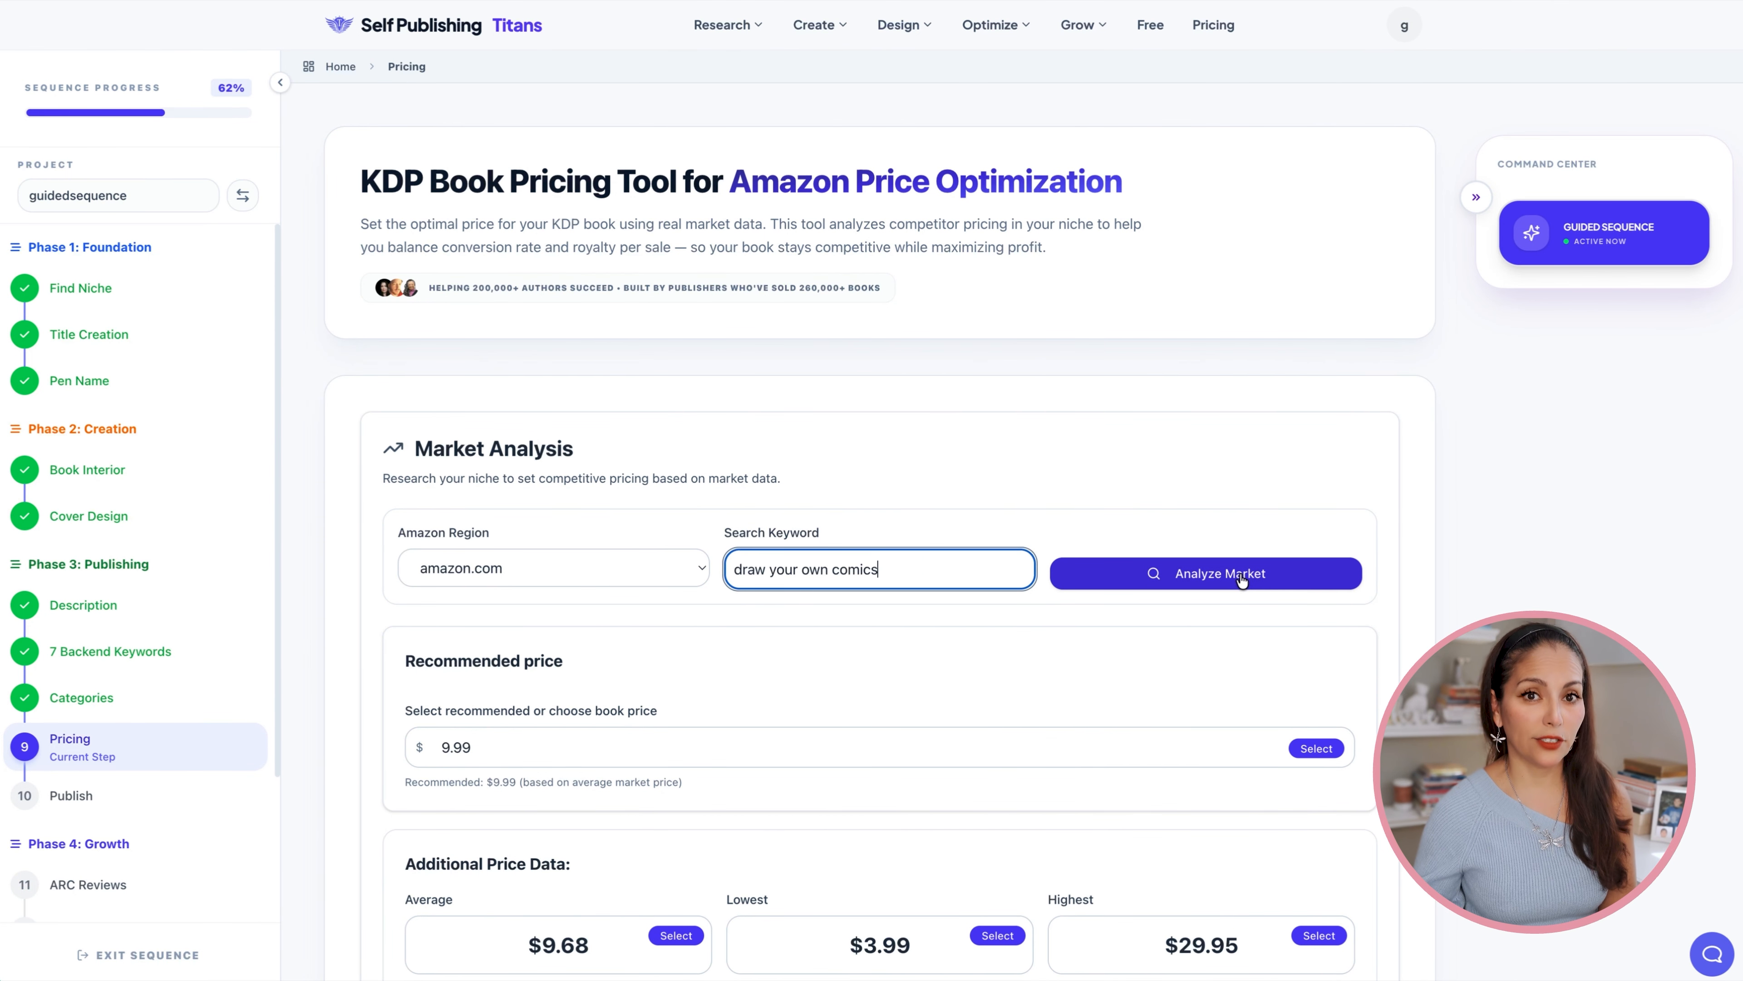
# Analyze the amazon.com market for "draw your own comics" and review the recommended price, competitor prices and estimated royalty.
pyautogui.click(1242, 579)
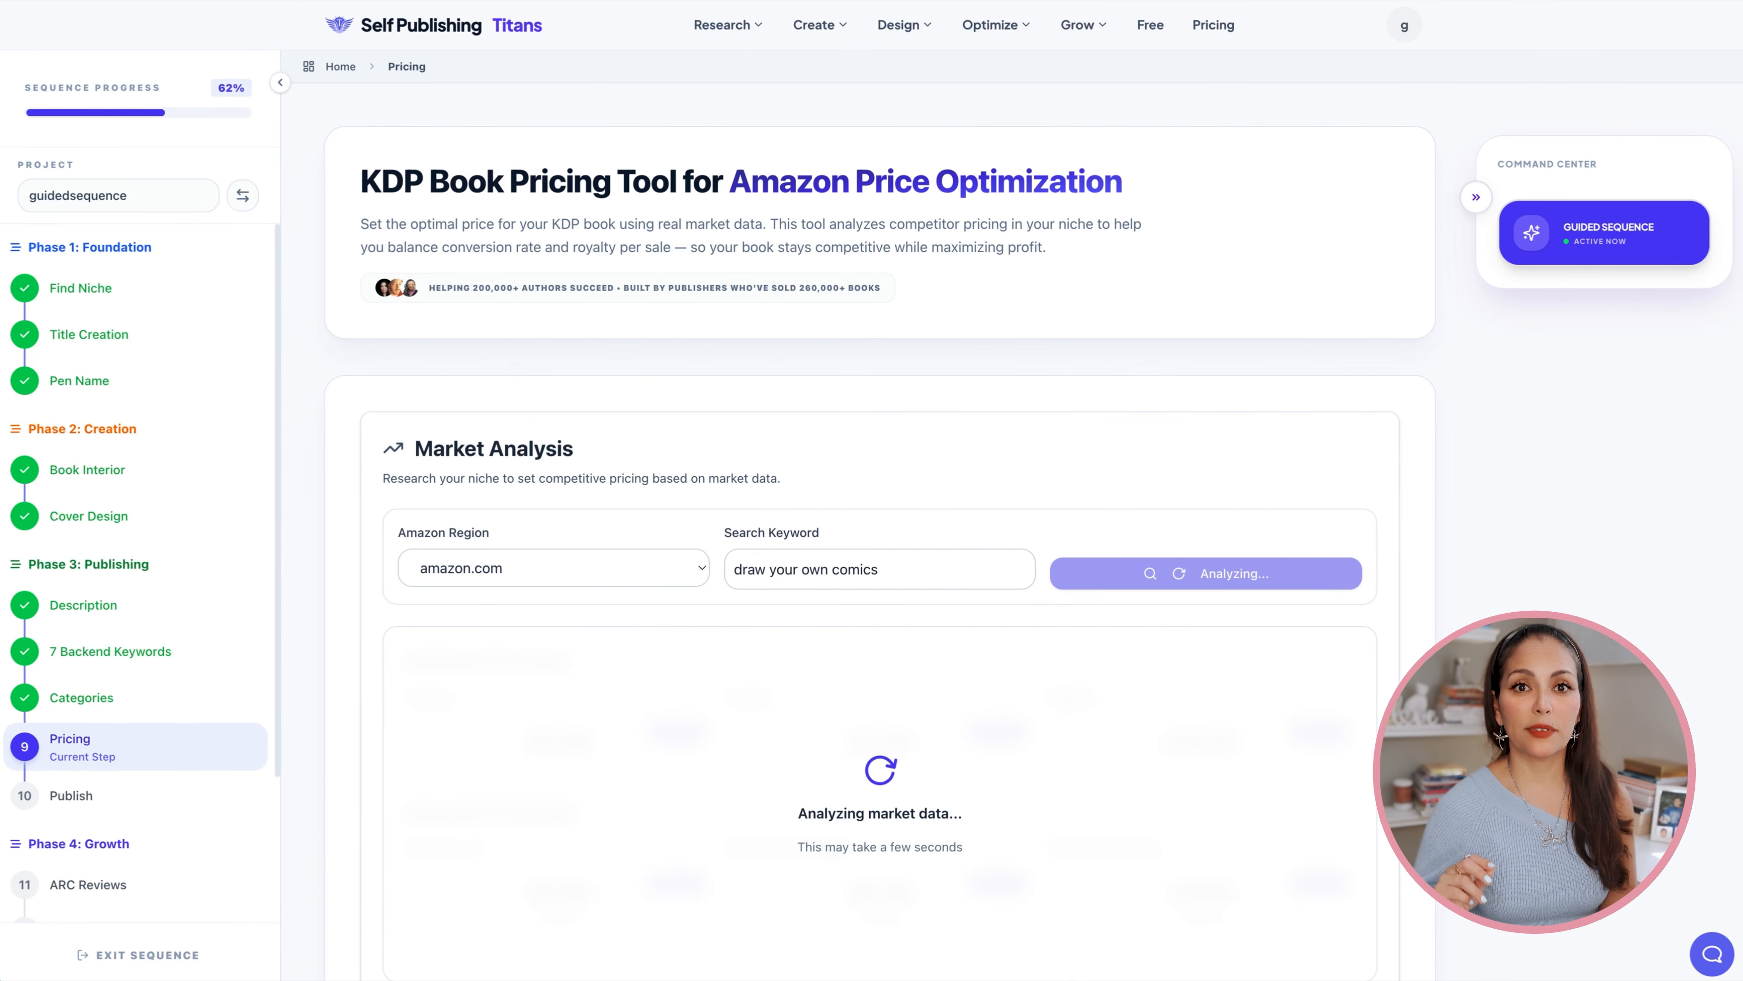
pyautogui.scroll(-4, 653, 572)
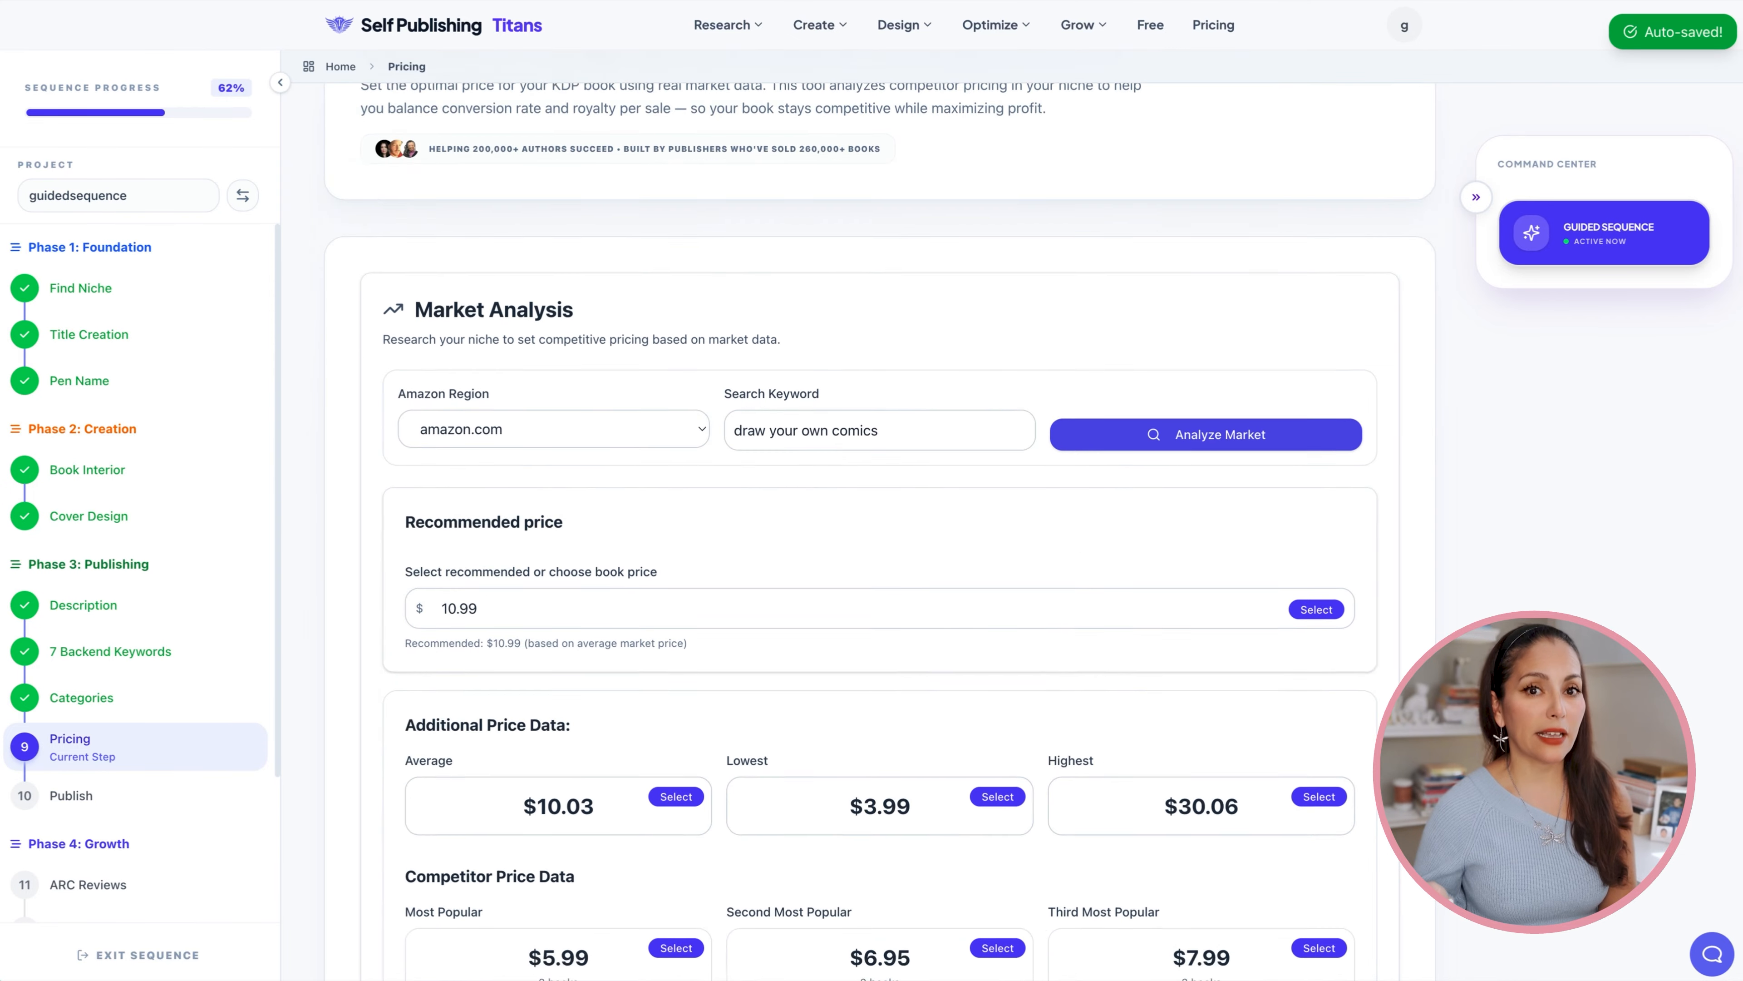
pyautogui.click(469, 464)
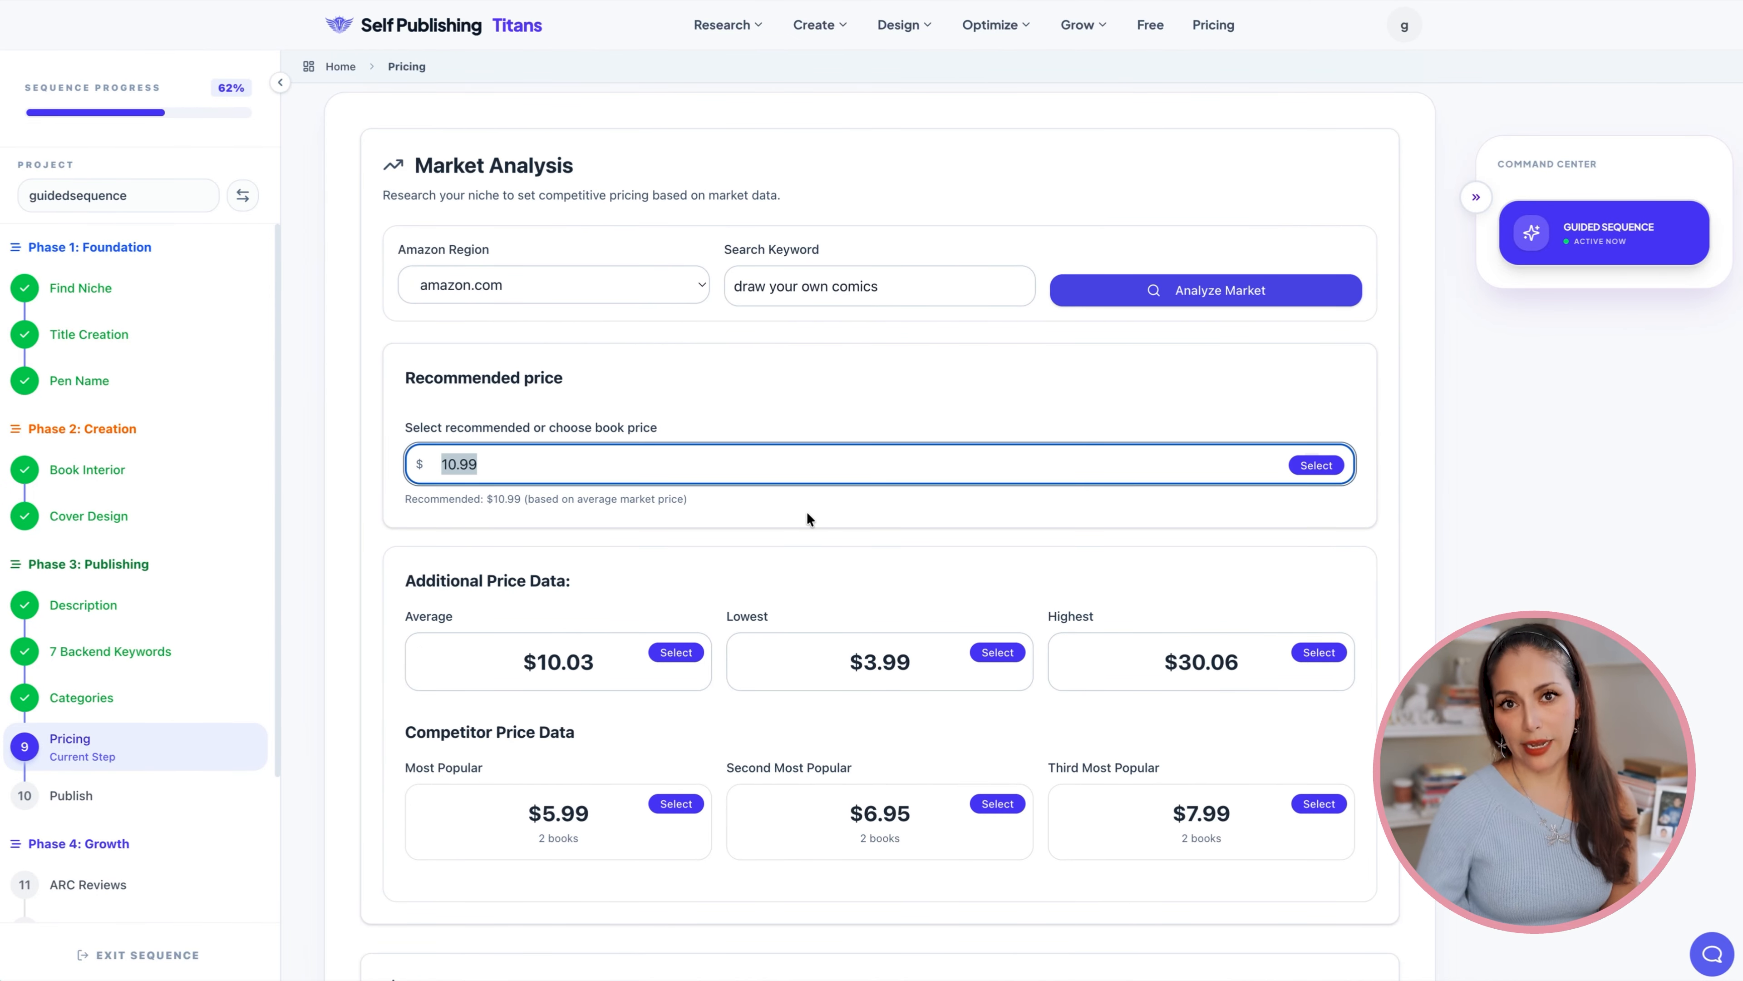
pyautogui.click(591, 602)
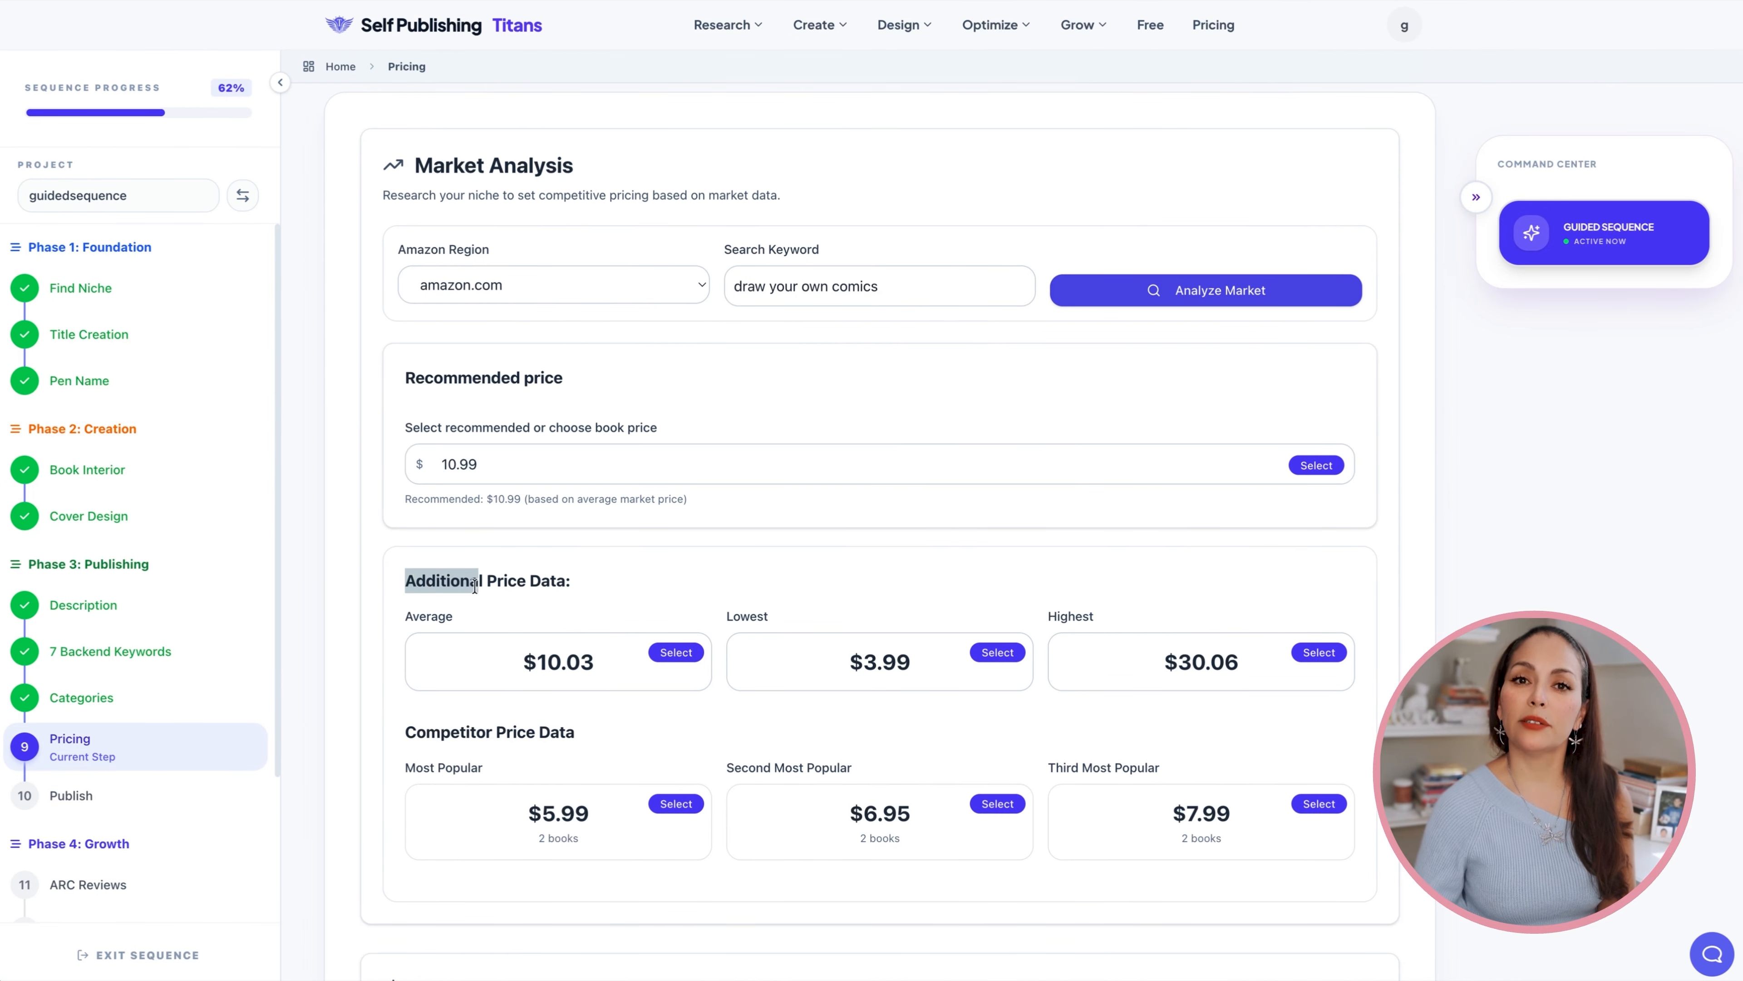
pyautogui.moveTo(407, 731); pyautogui.dragTo(572, 734)
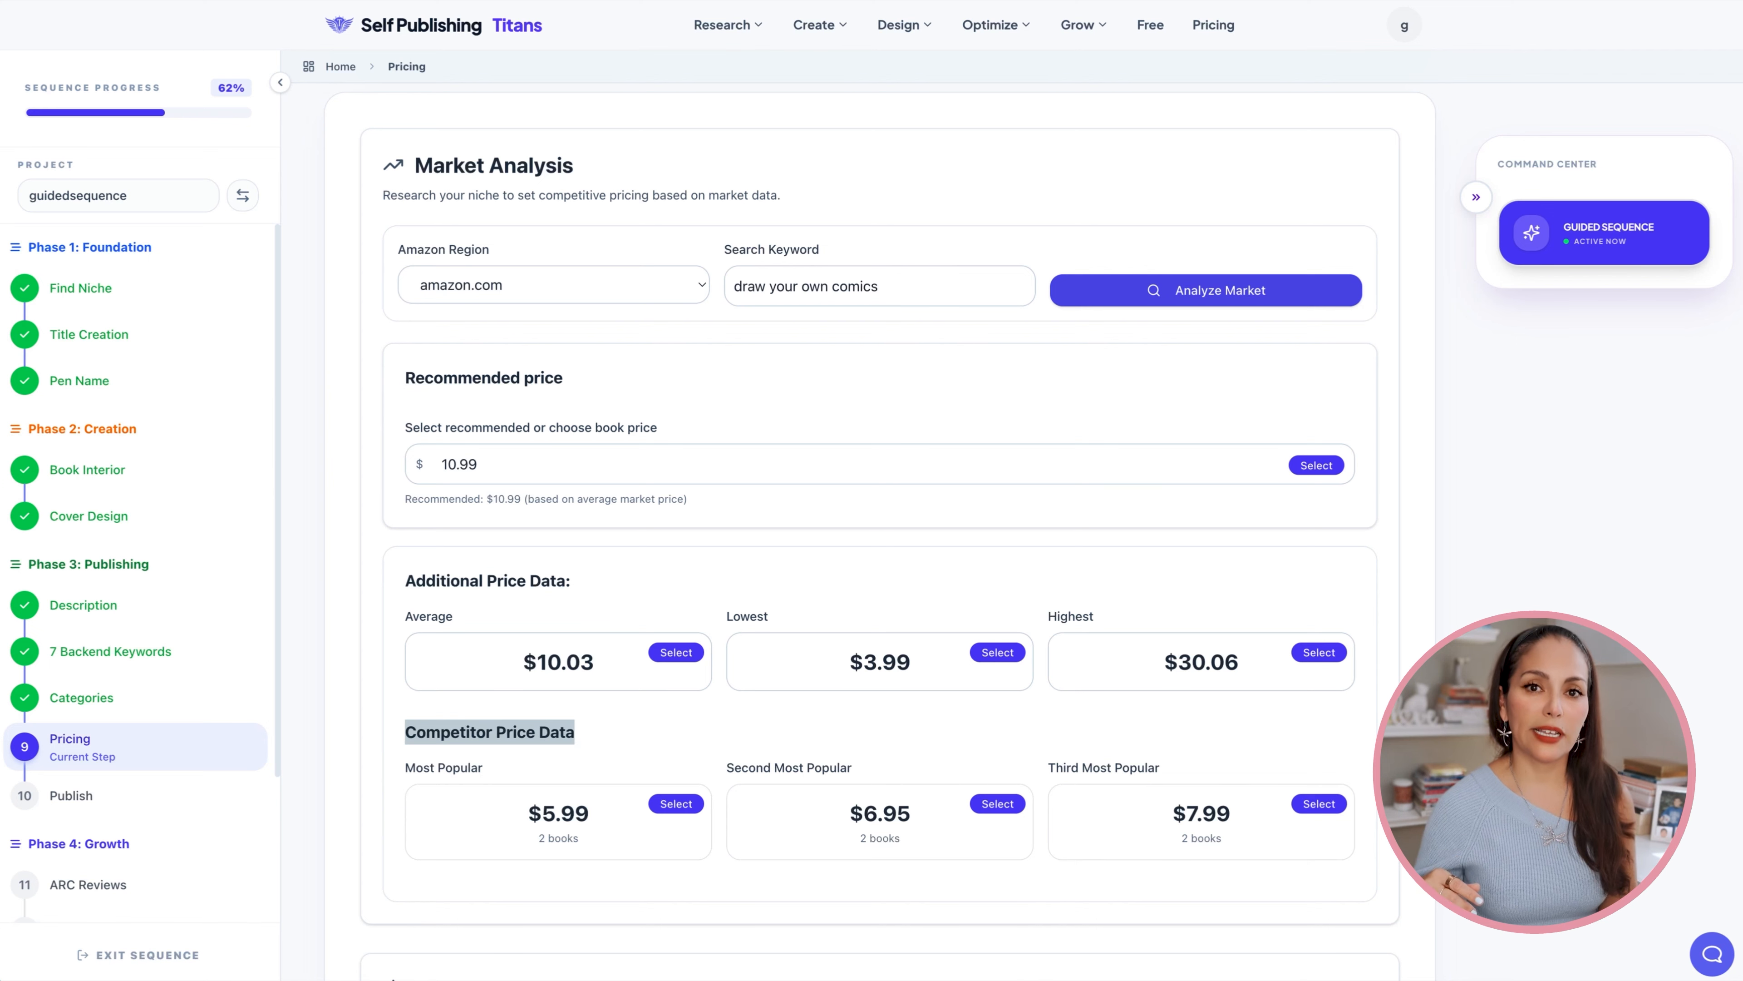
pyautogui.click(595, 737)
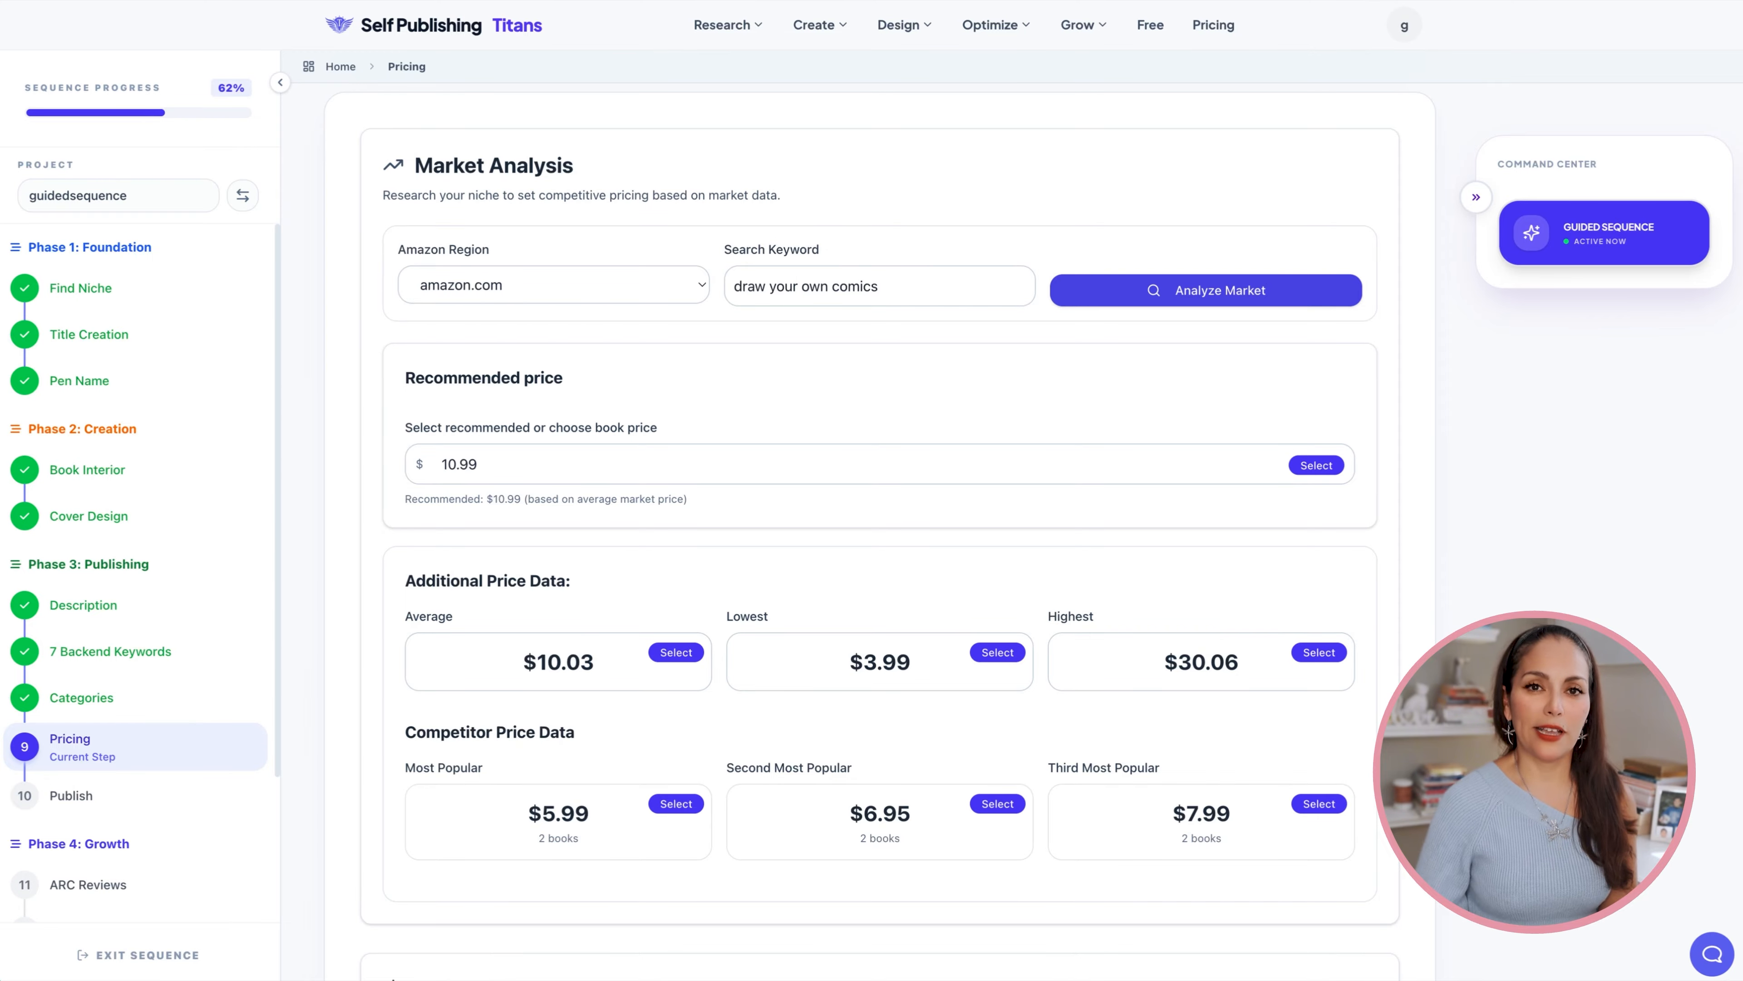
pyautogui.scroll(-10, 876, 528)
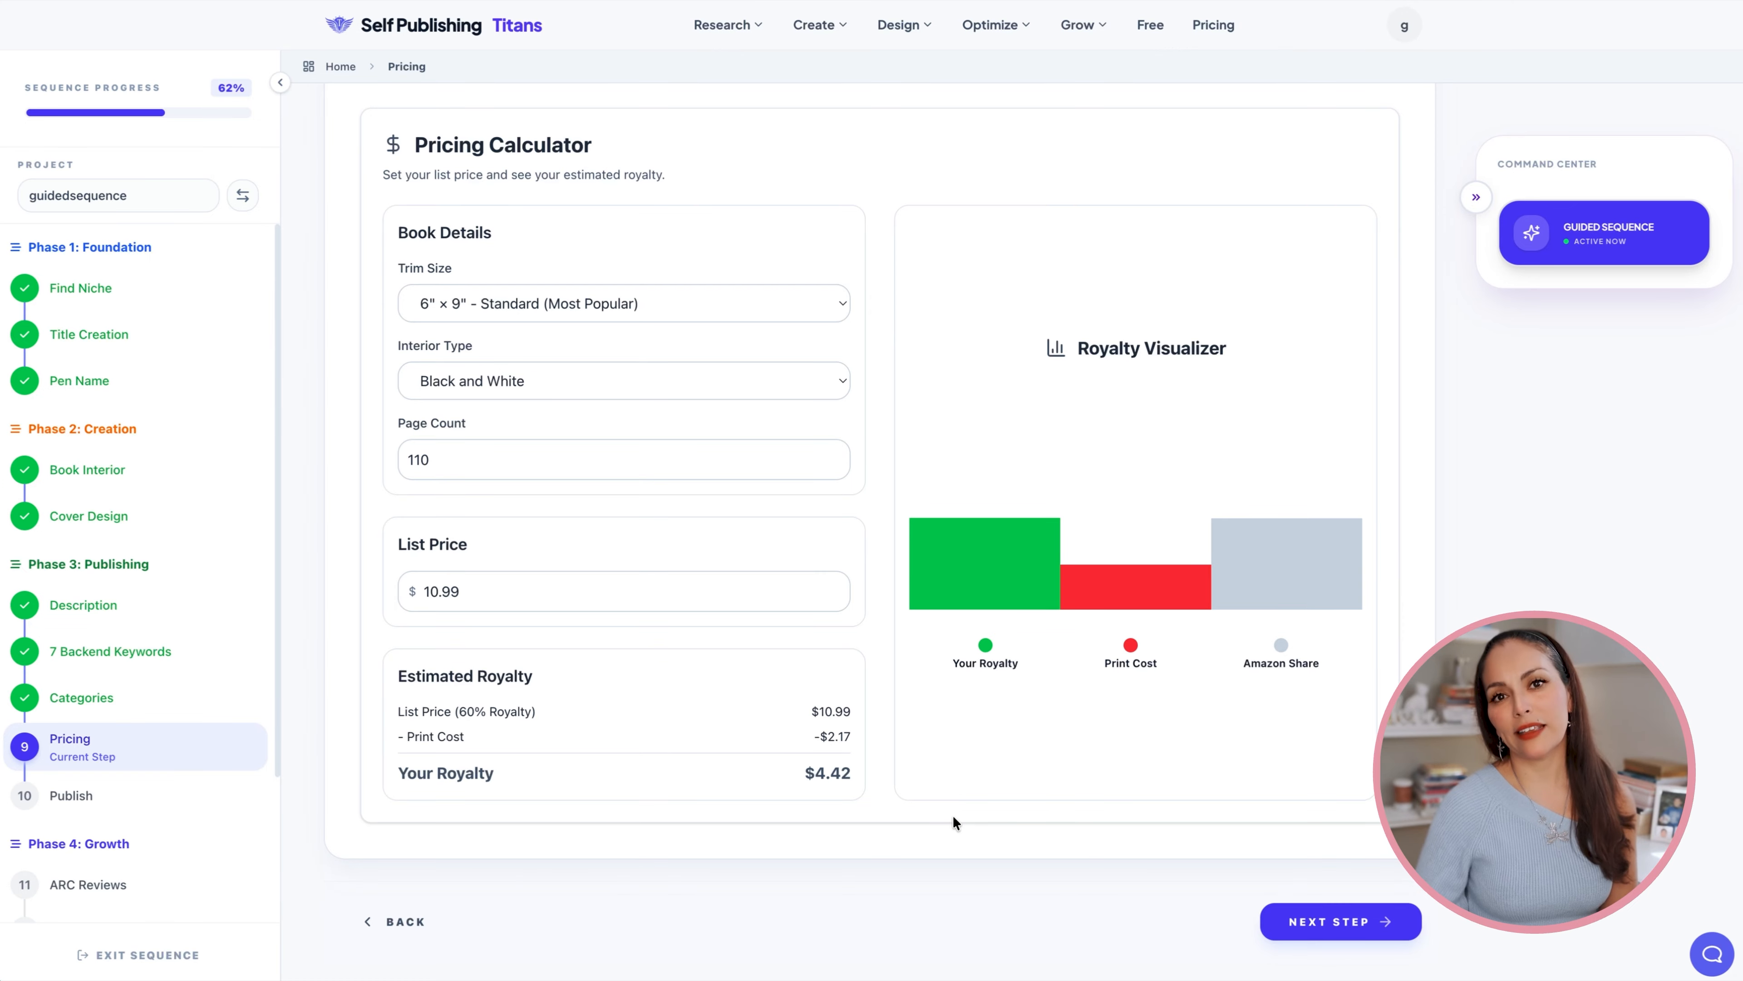
pyautogui.scroll(5, 952, 815)
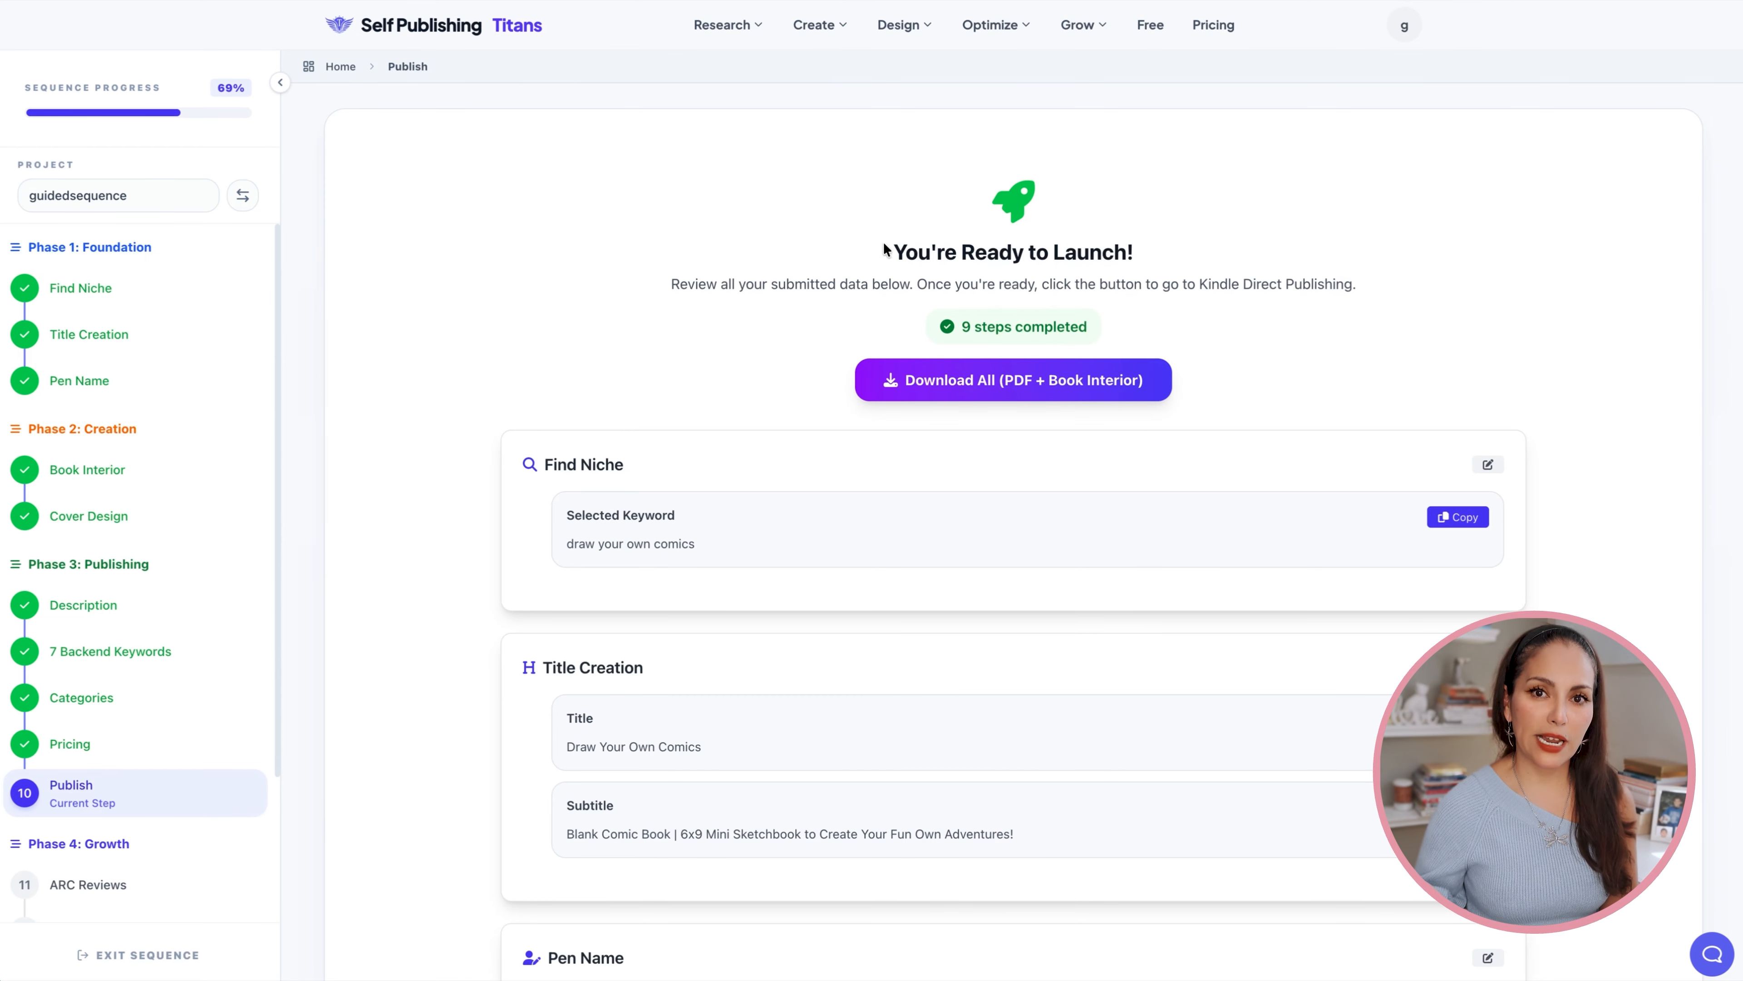
# Review the Publish summary of all submitted book data, from the selected keyword and title down to the categories and list price.
pyautogui.moveTo(885, 249); pyautogui.dragTo(1158, 268)
pyautogui.moveTo(934, 331); pyautogui.dragTo(1097, 335)
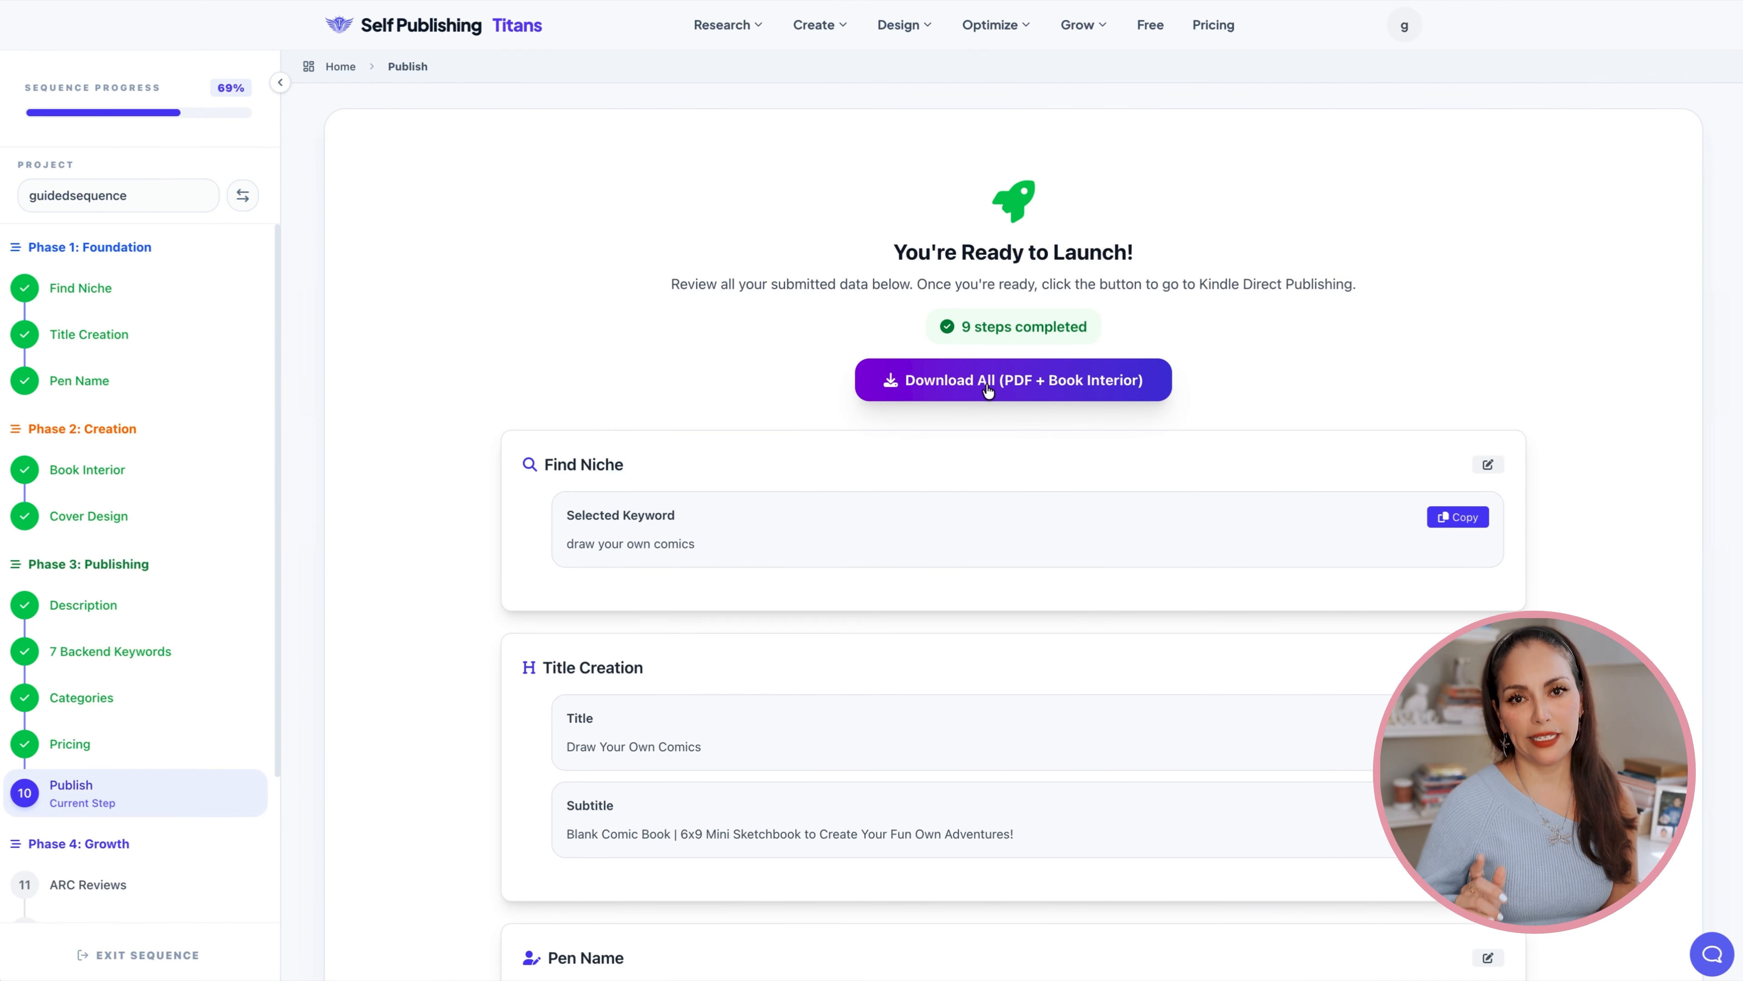
pyautogui.scroll(-5, 523, 547)
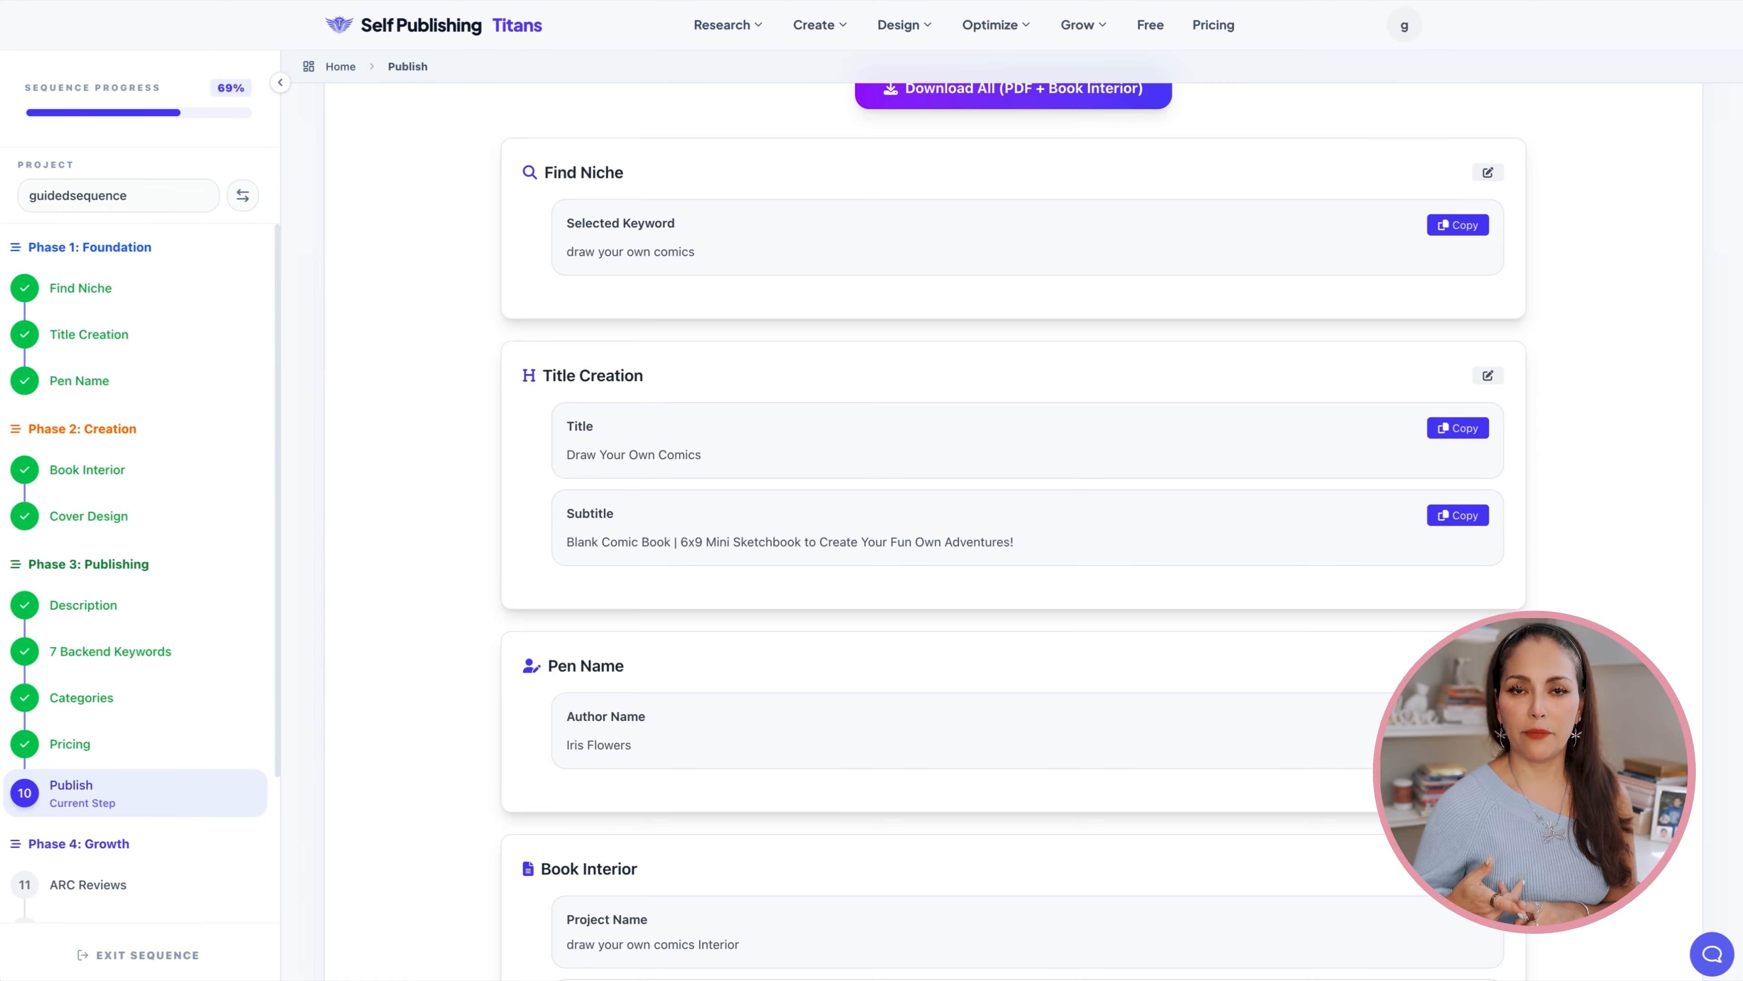
pyautogui.scroll(-10, 712, 665)
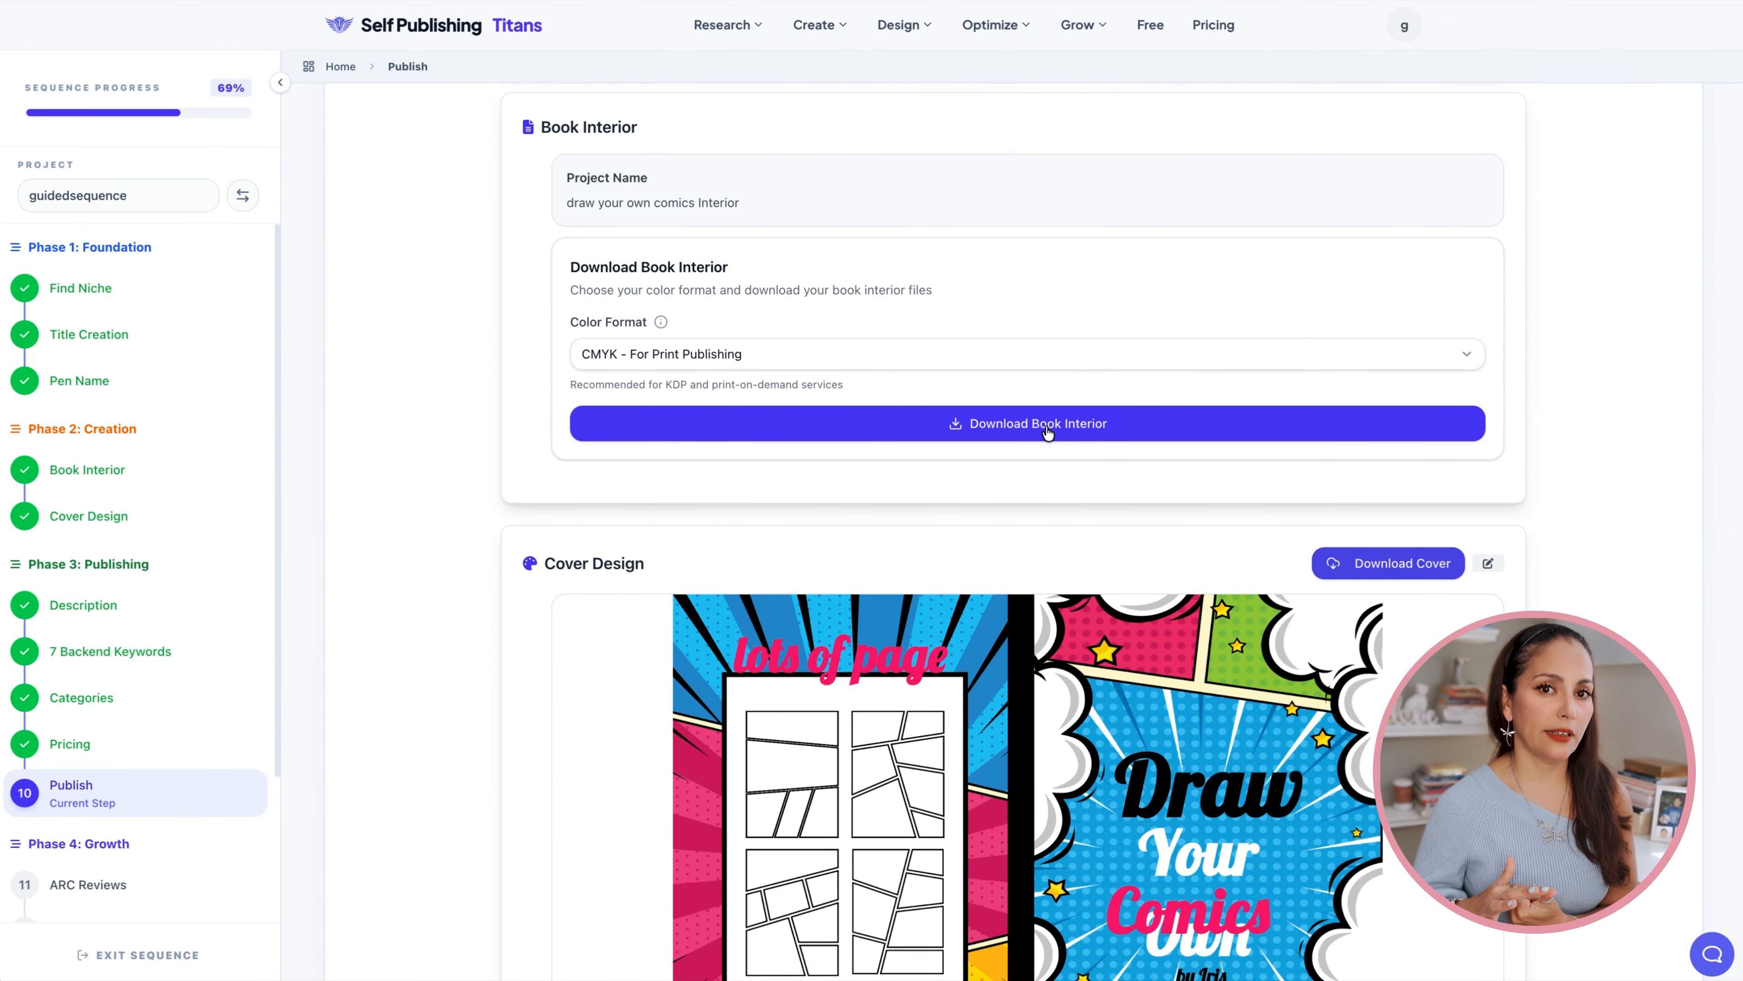
pyautogui.scroll(-5, 1441, 447)
pyautogui.scroll(-8, 1444, 451)
pyautogui.scroll(-13, 1275, 401)
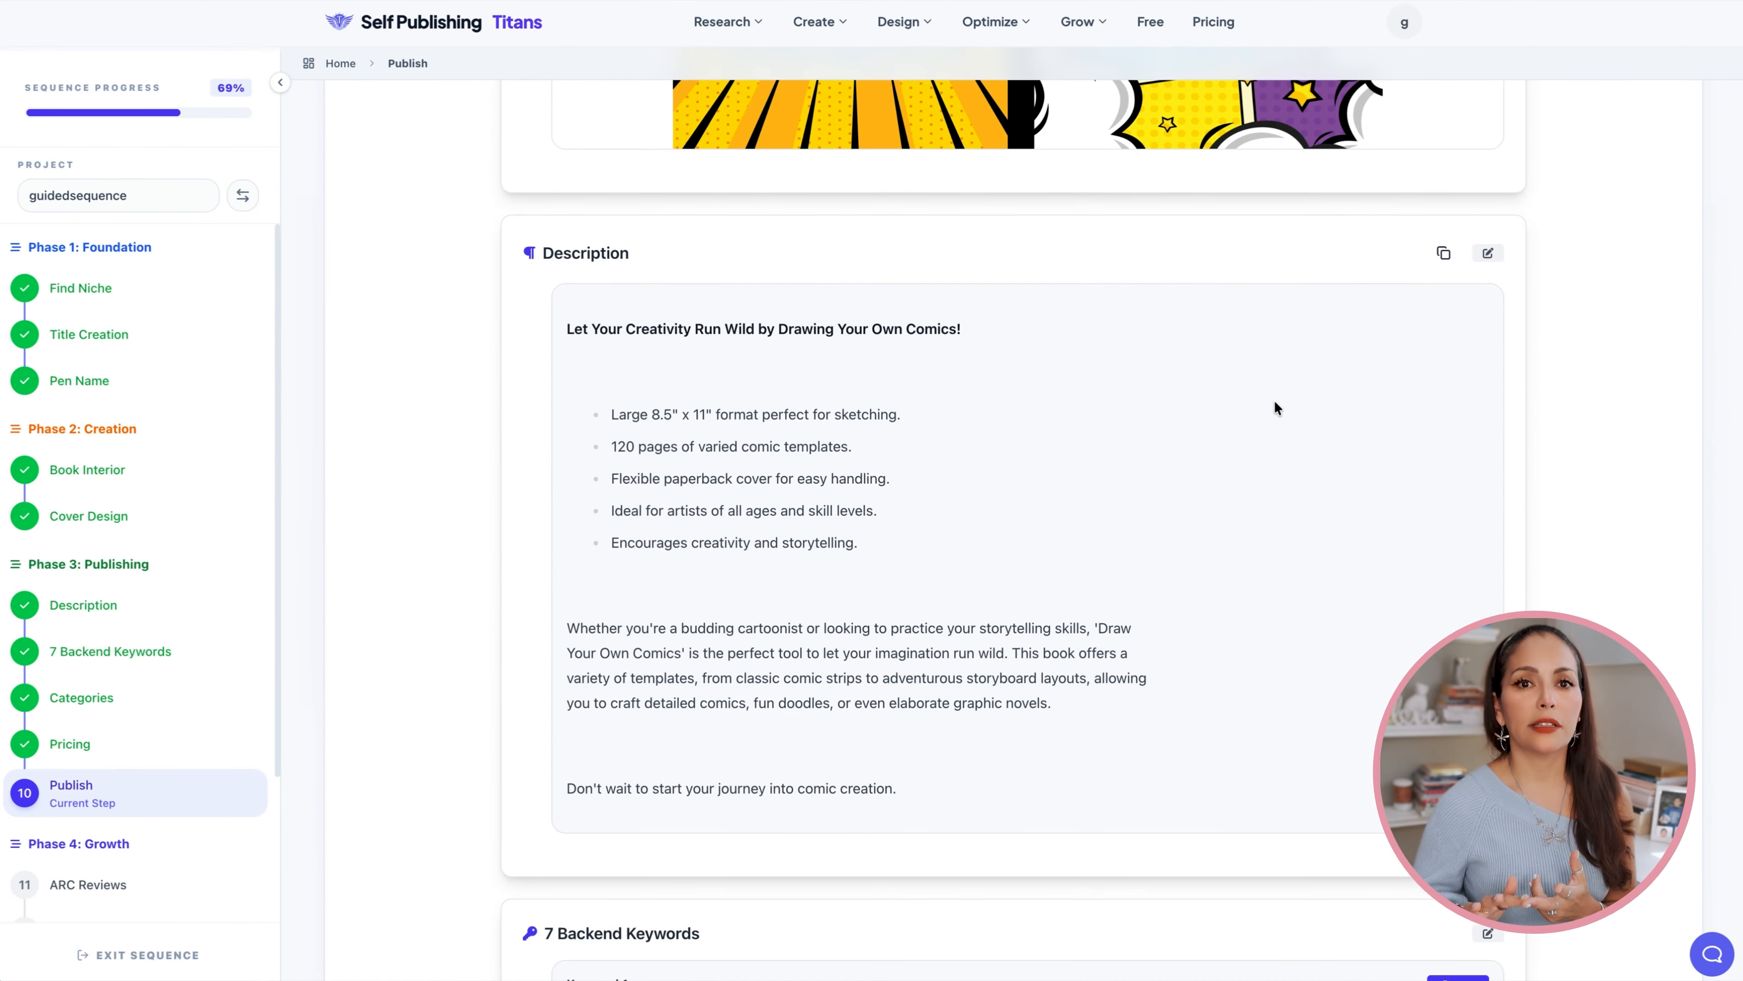
pyautogui.scroll(-7, 1251, 368)
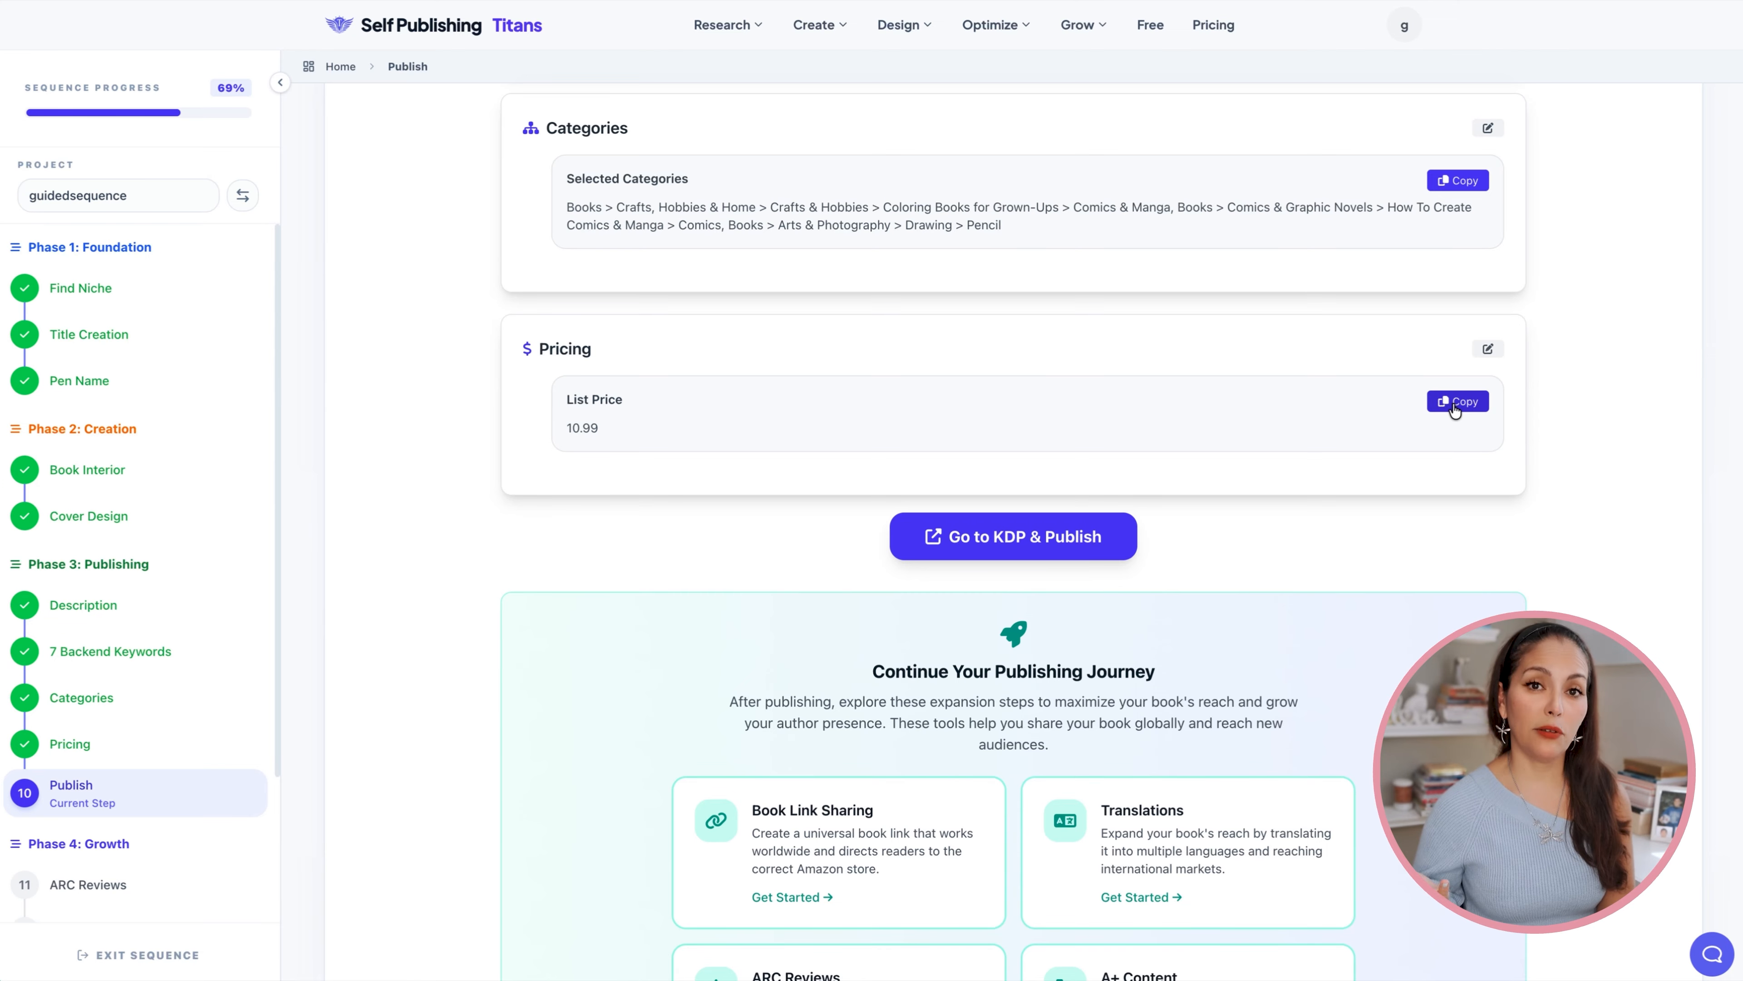
# Download the complete publishing package containing the PDF summary and the book interior.
pyautogui.scroll(20, 1565, 564)
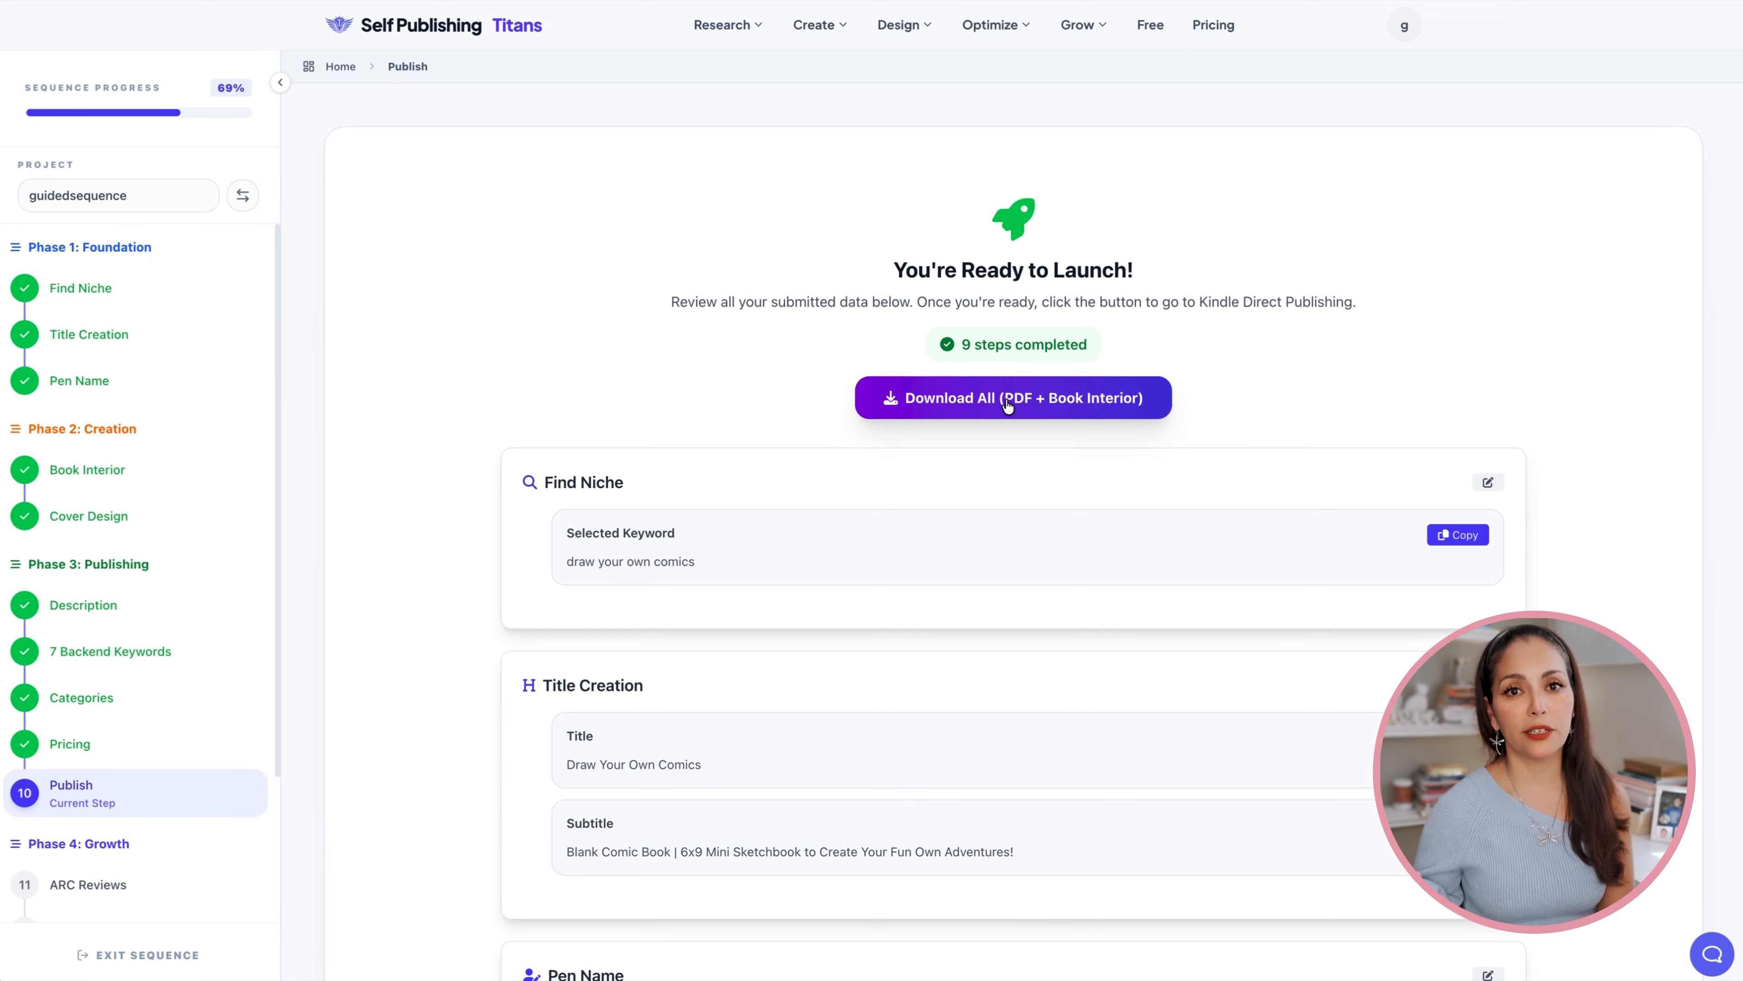
pyautogui.click(1009, 407)
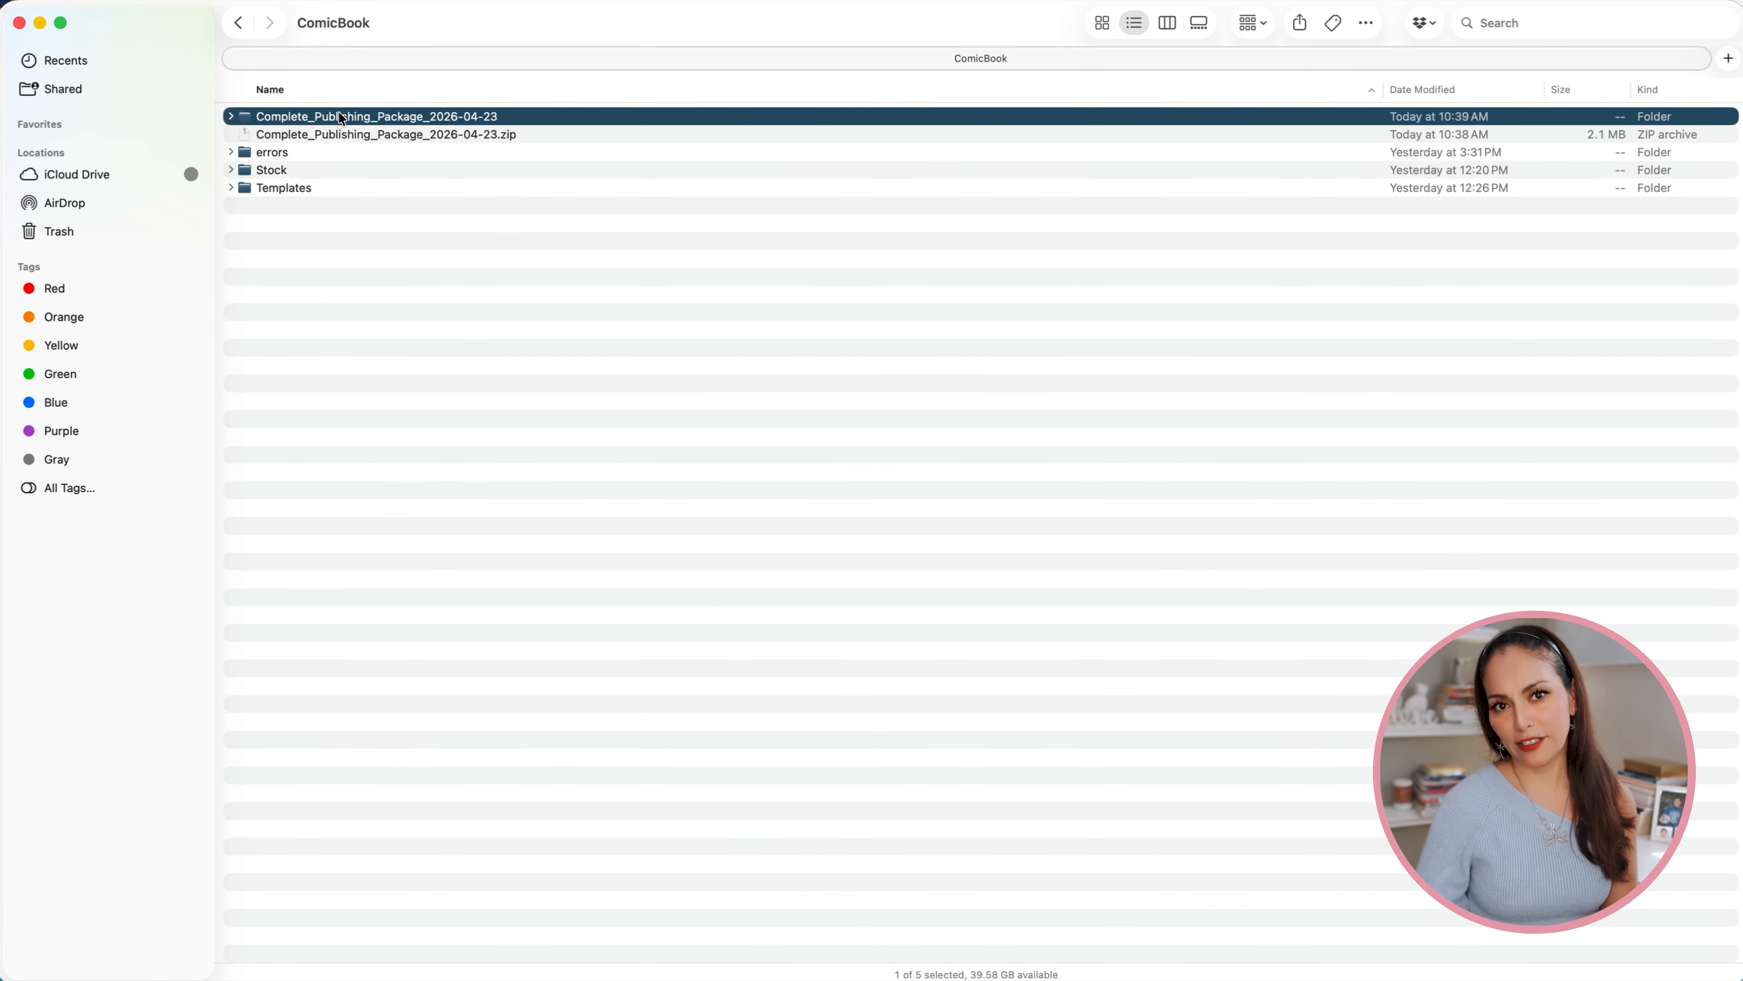
# In Finder, open the Complete_Publishing_Package_2026-04-23 folder and read through Publishing_Data_Summary.pdf from the selected keyword to the list price.
pyautogui.doubleClick(244, 117)
pyautogui.doubleClick(244, 134)
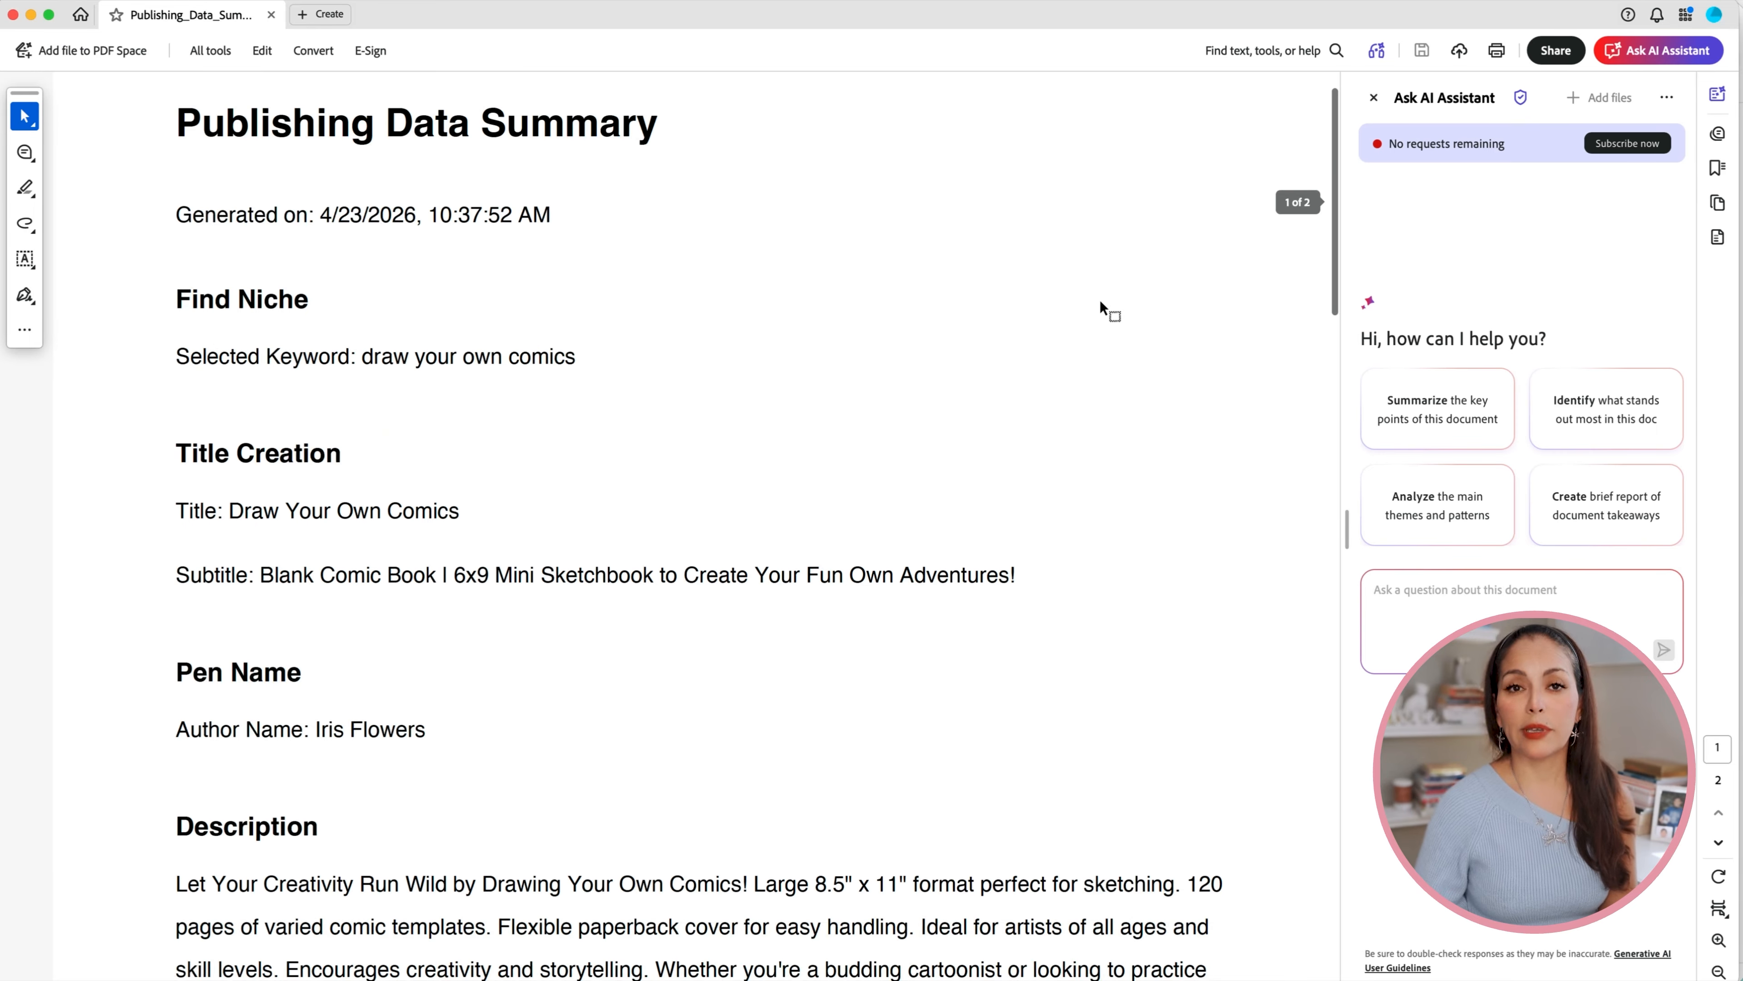
pyautogui.scroll(-10, 1098, 300)
pyautogui.scroll(-15, 1100, 304)
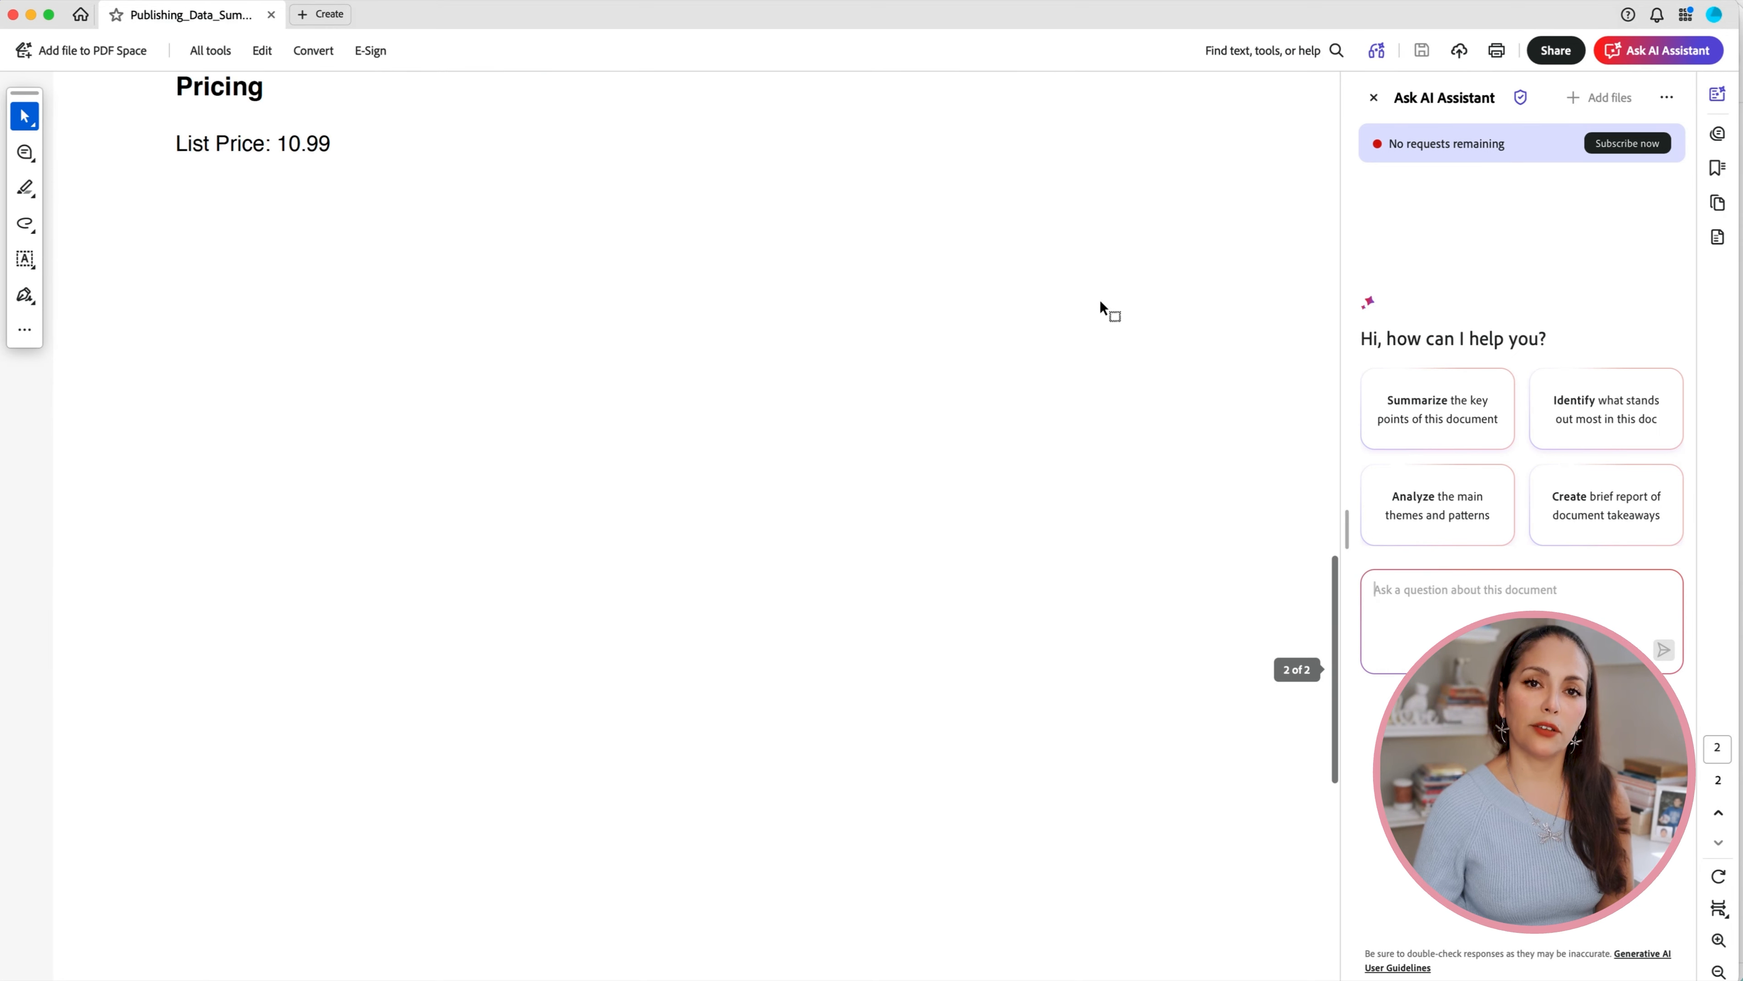
pyautogui.scroll(8, 1100, 304)
pyautogui.scroll(10, 1098, 300)
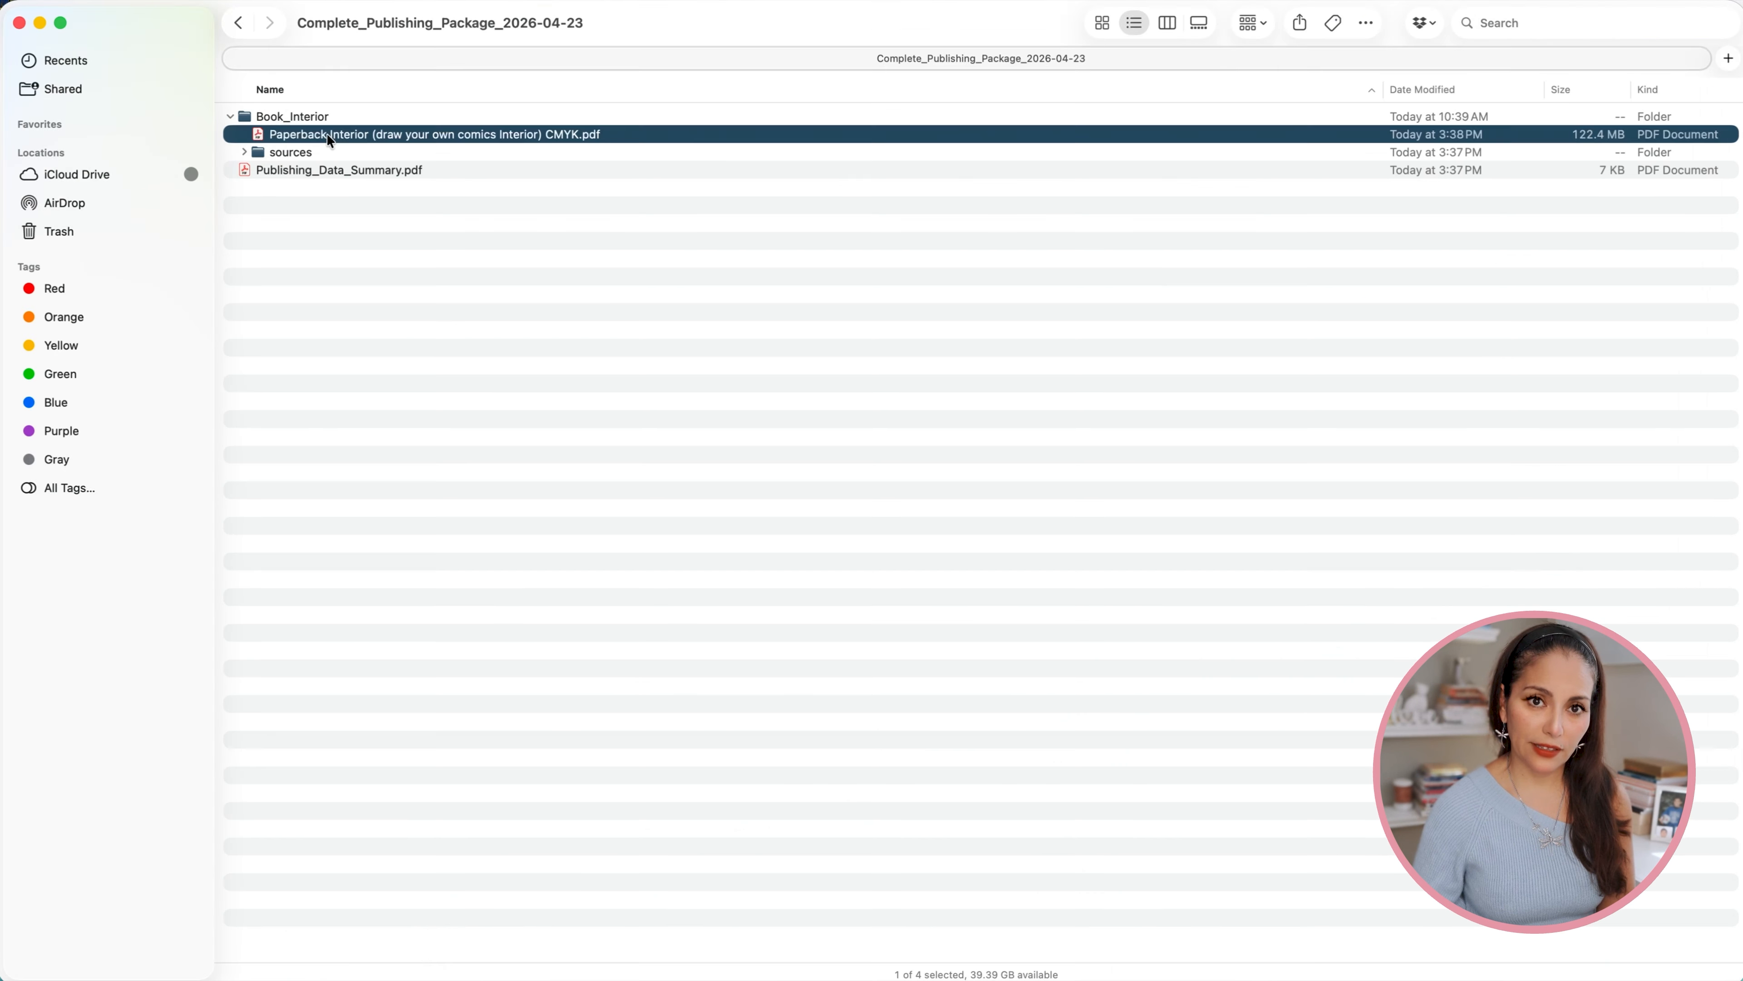
# Open the paperback interior PDF from the Book_Interior folder and inspect its comic layouts as whole pages and page thumbnails.
pyautogui.doubleClick(343, 133)
pyautogui.click(1718, 908)
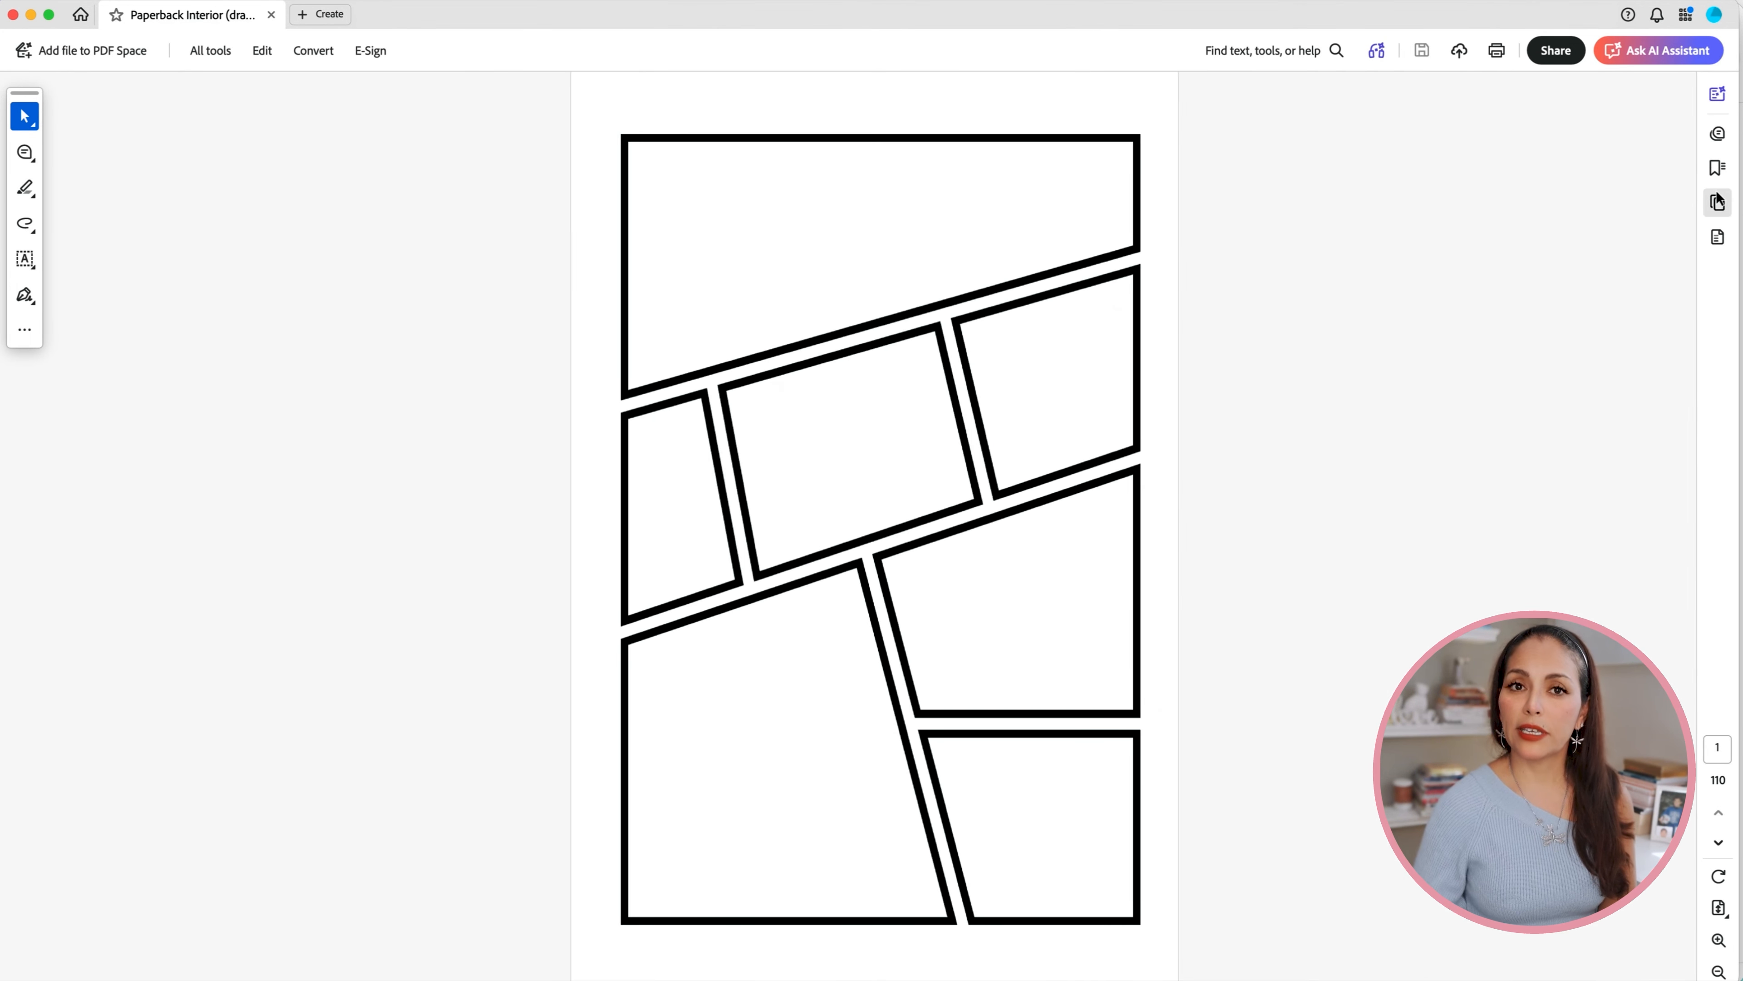
pyautogui.click(1718, 203)
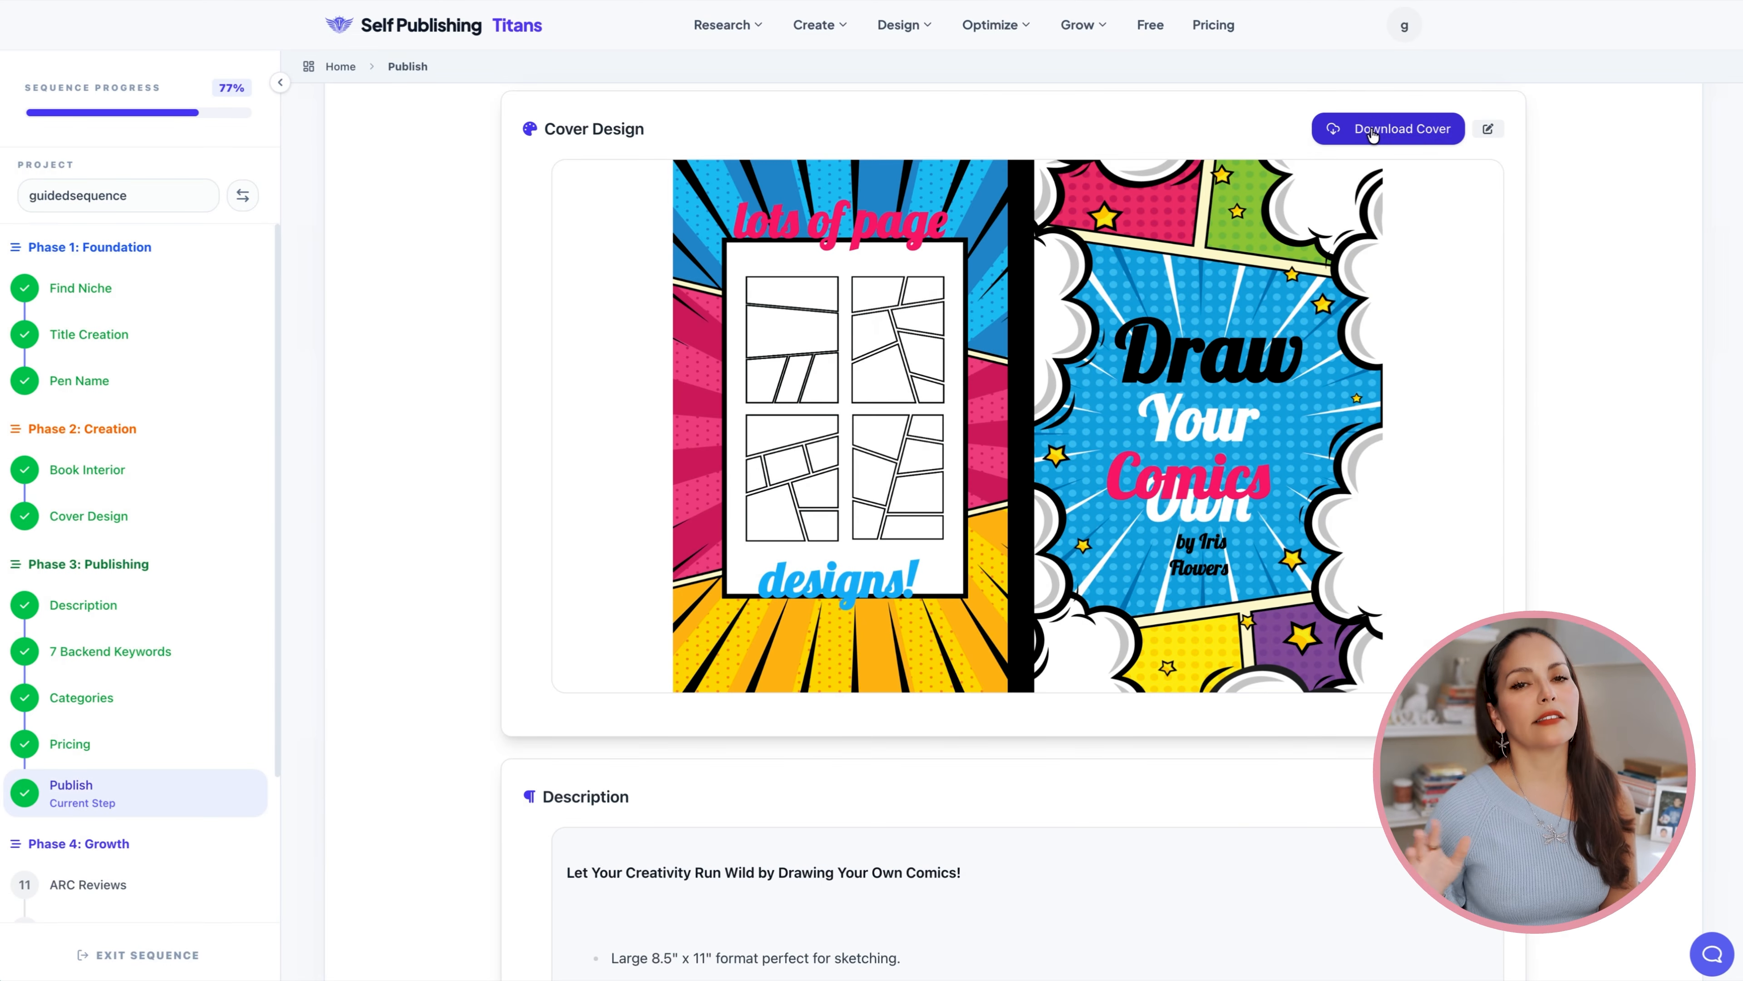
# Back in Self Publishing Titans, start downloading the cover design from the Publish summary.
pyautogui.click(1372, 130)
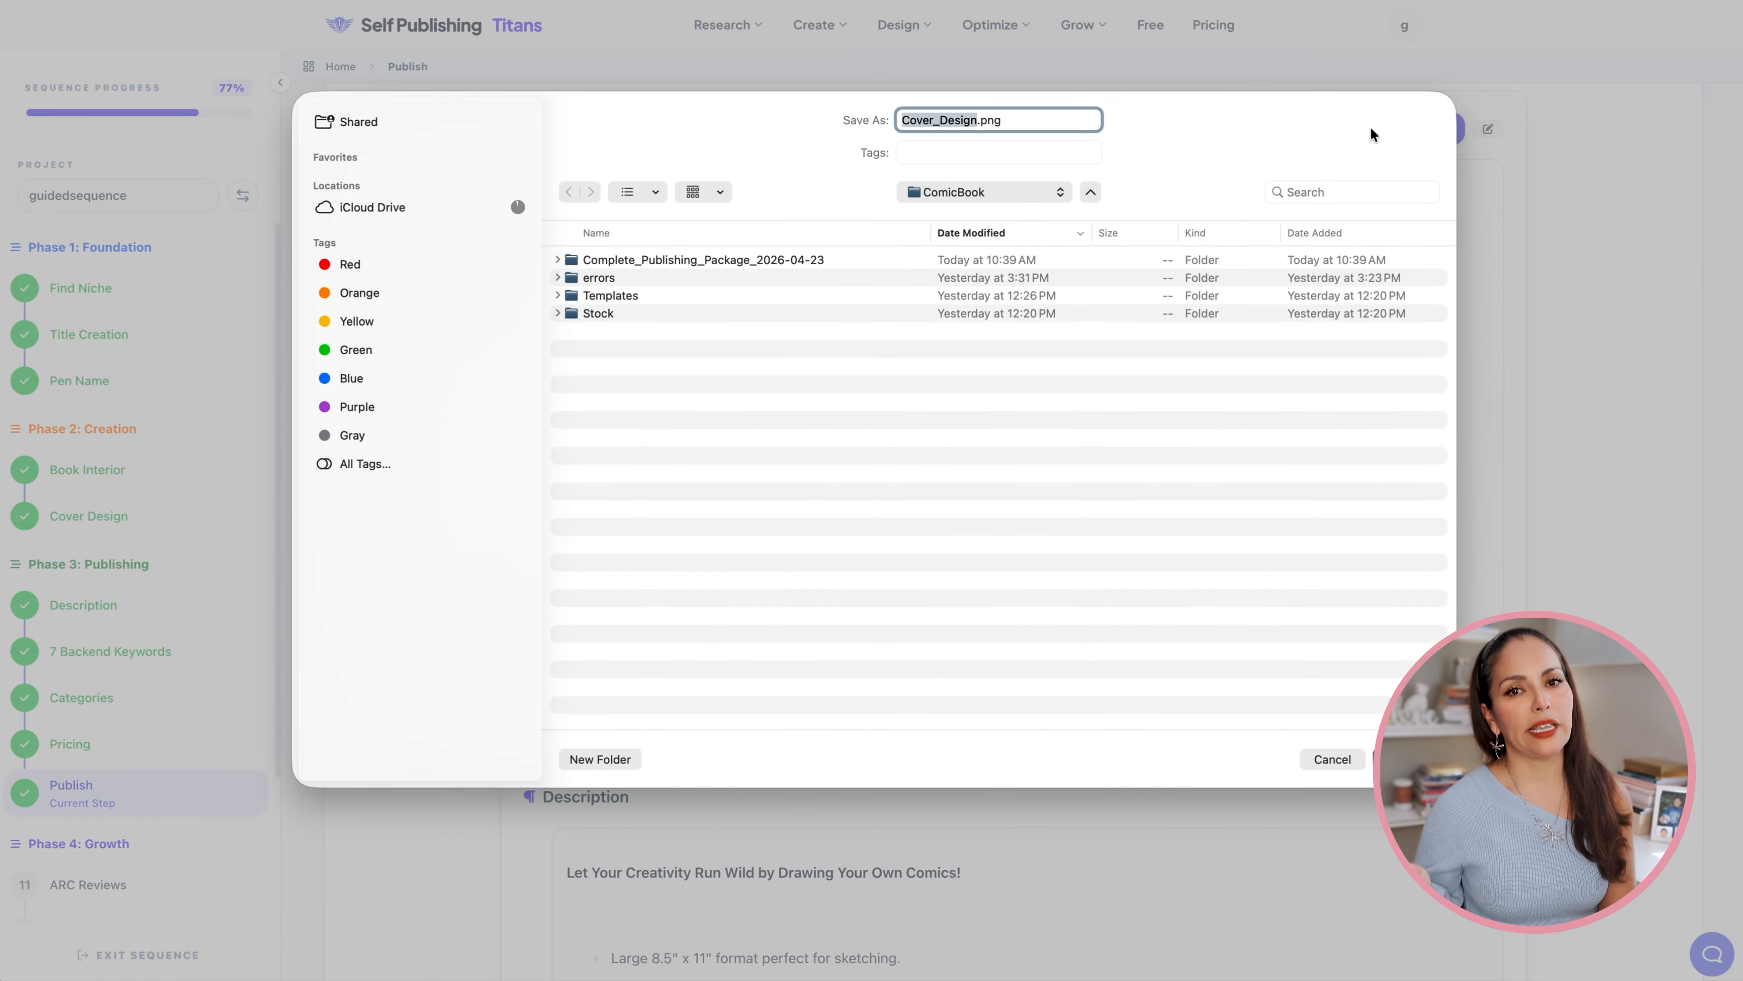